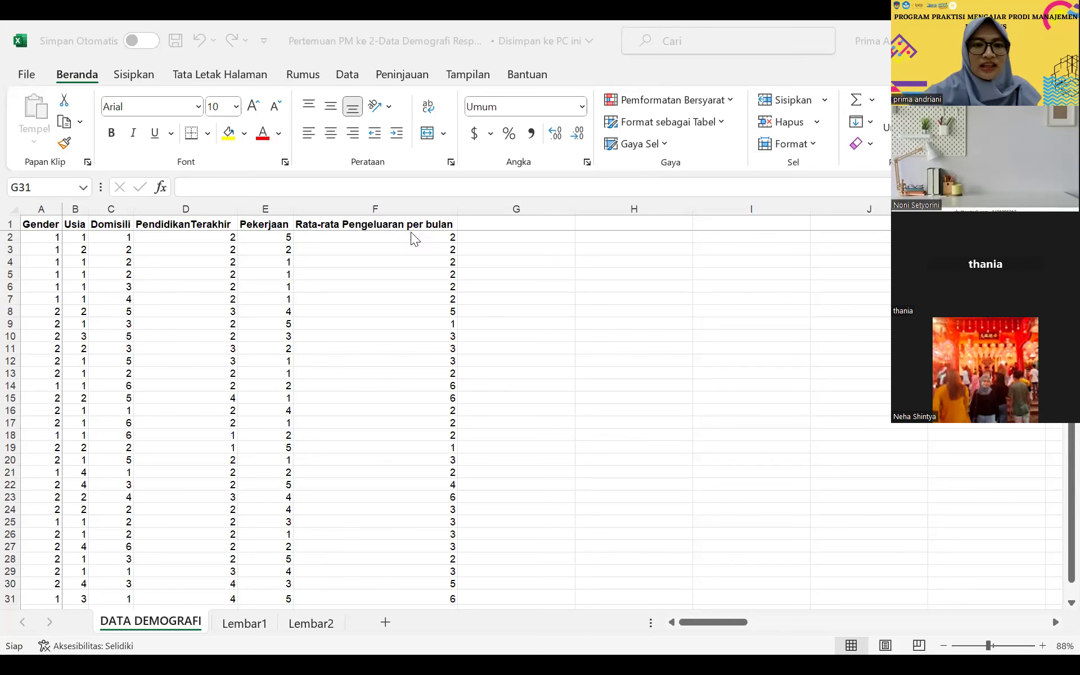
Step: Copy the Gender column and paste it back in place as values only
{"action": "left_click", "coordinate": [378, 236]}
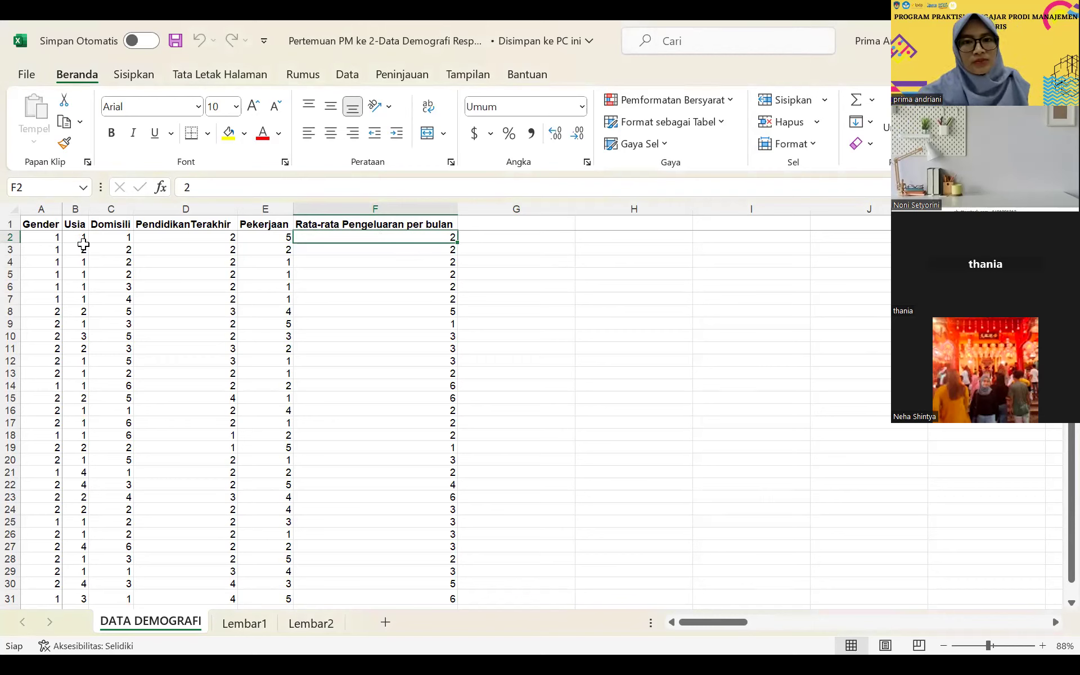
{"action": "left_click", "coordinate": [45, 241]}
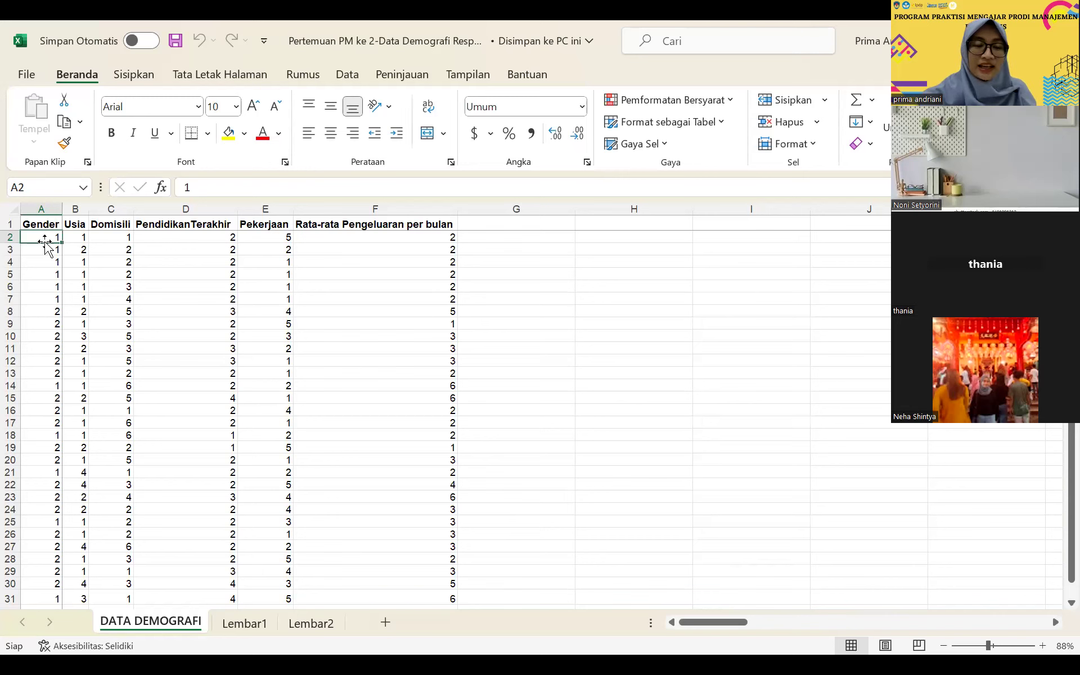
{"action": "left_click", "coordinate": [45, 207]}
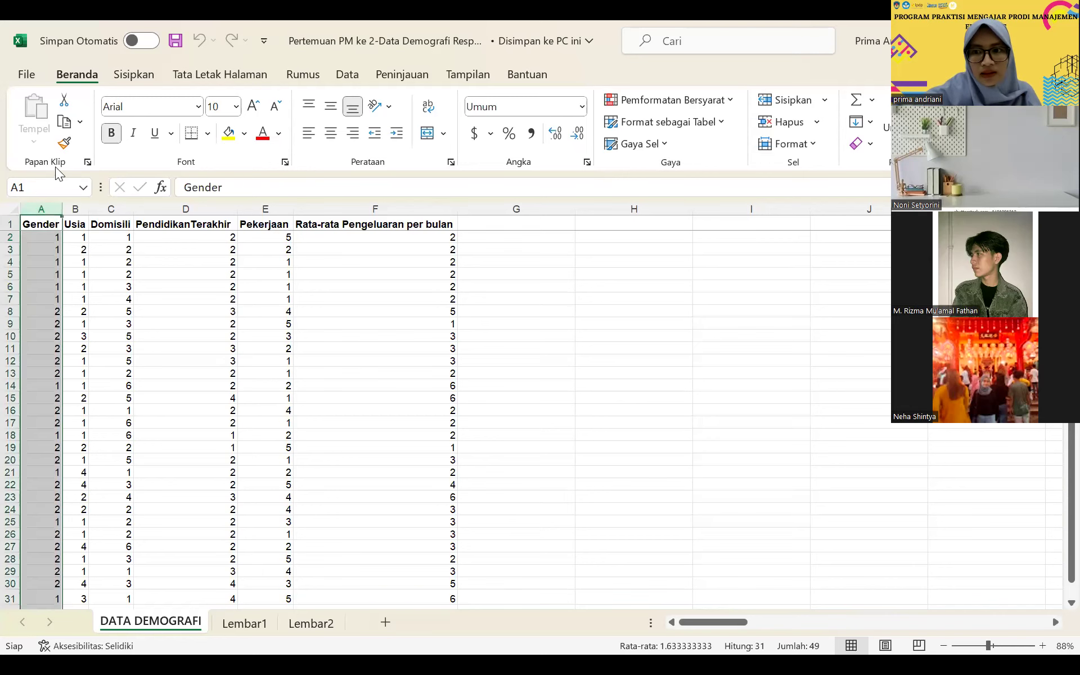
{"action": "left_click", "coordinate": [79, 121]}
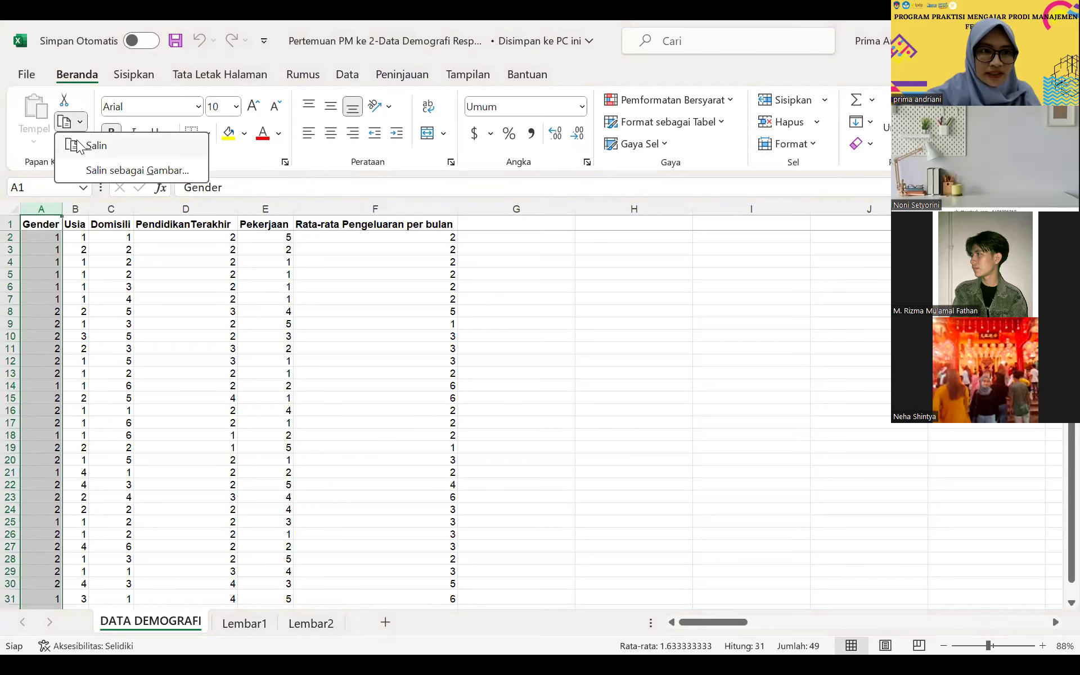
{"action": "left_click", "coordinate": [79, 146]}
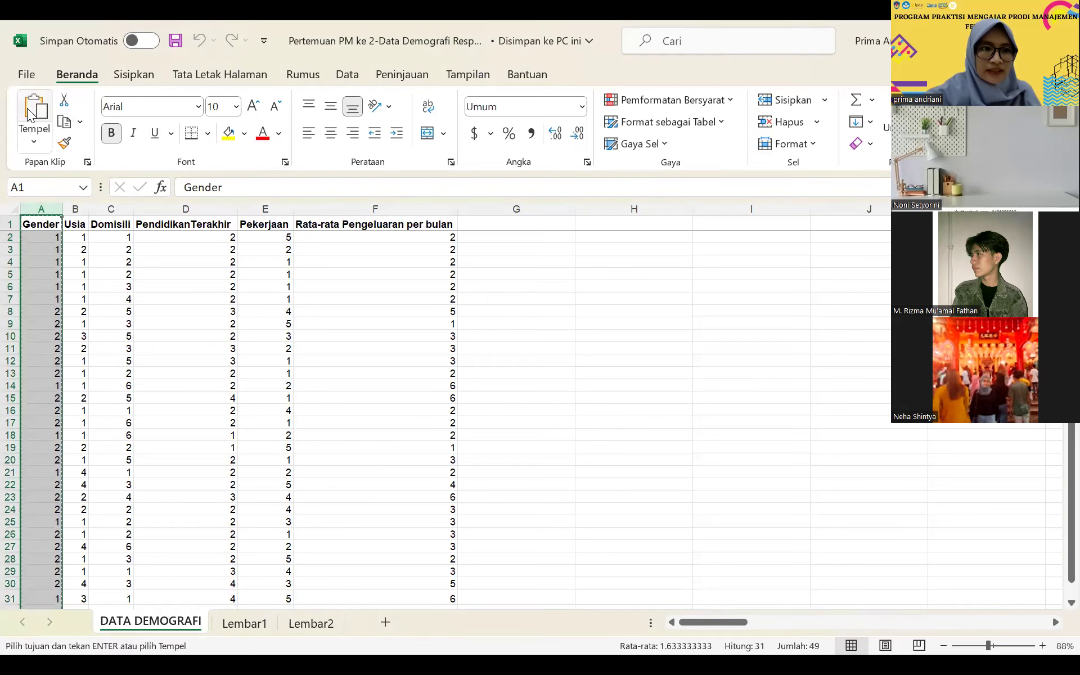
{"action": "left_click", "coordinate": [33, 140]}
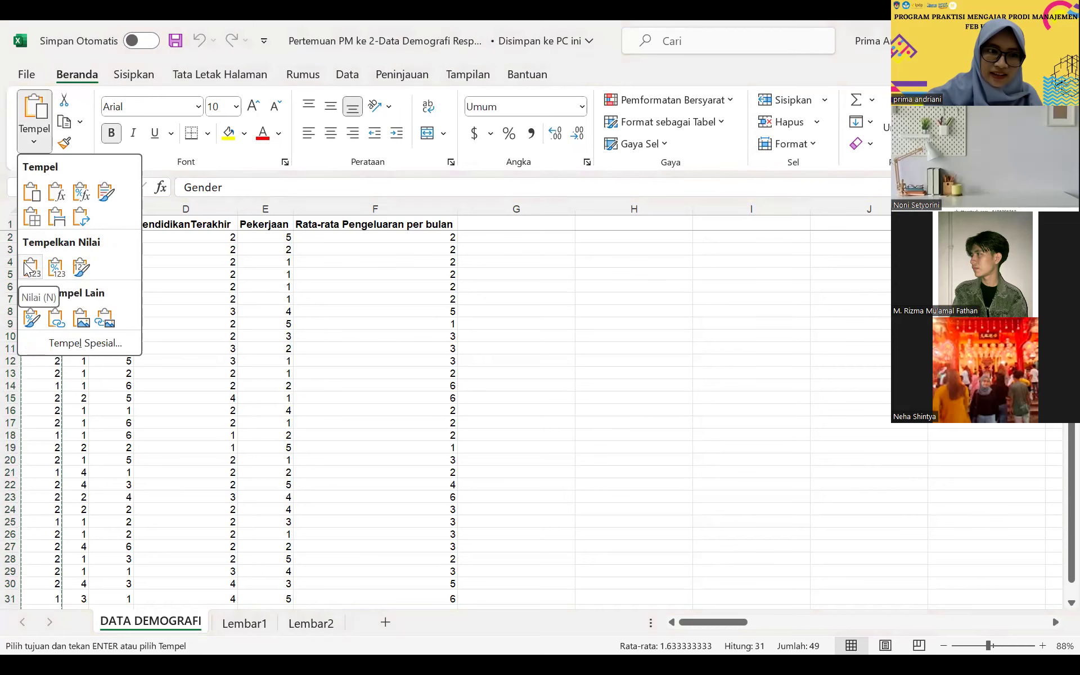
{"action": "left_click", "coordinate": [24, 262]}
{"action": "left_click", "coordinate": [48, 240]}
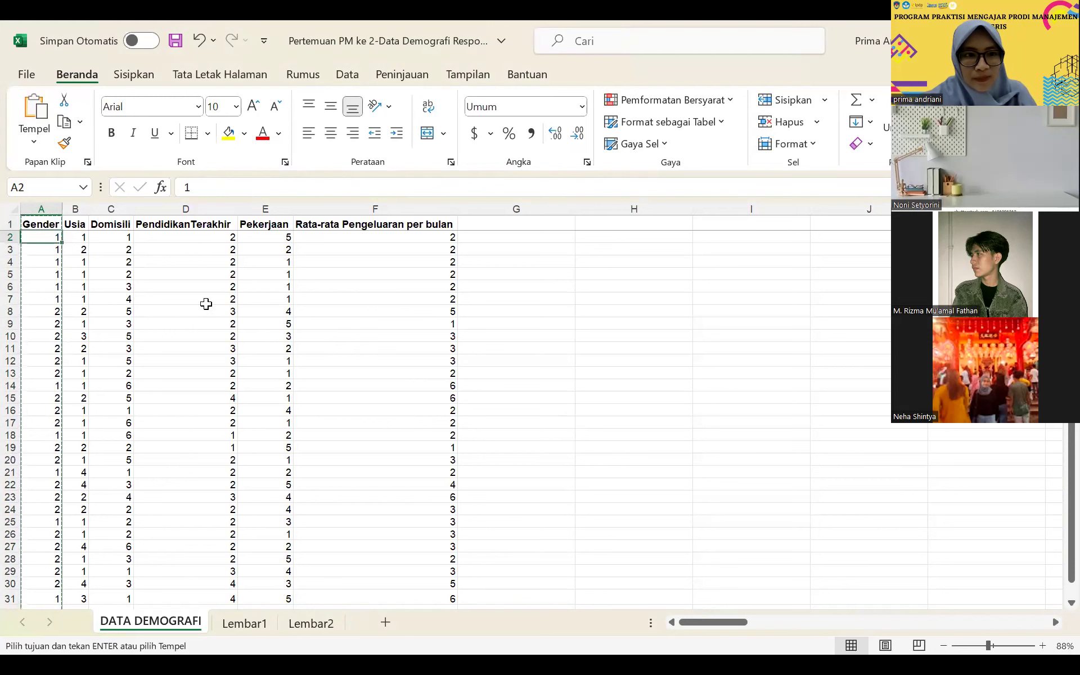
Step: Repeat the copy of the whole Gender column and its values-only paste over the same cells
{"action": "left_click", "coordinate": [76, 209]}
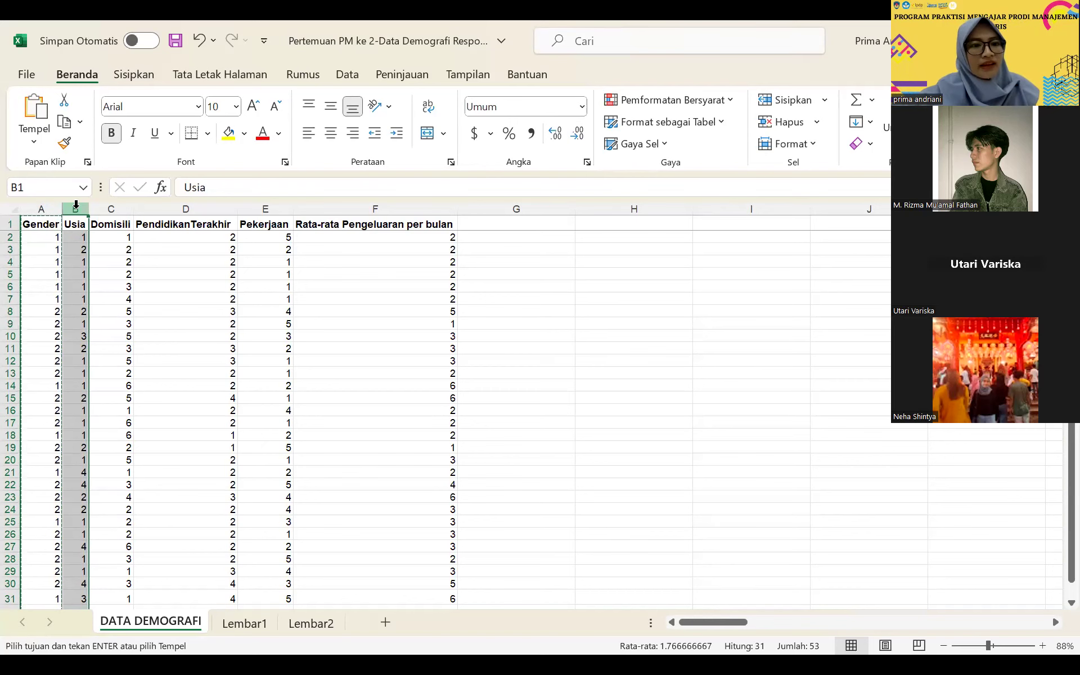
{"action": "left_click", "coordinate": [137, 274]}
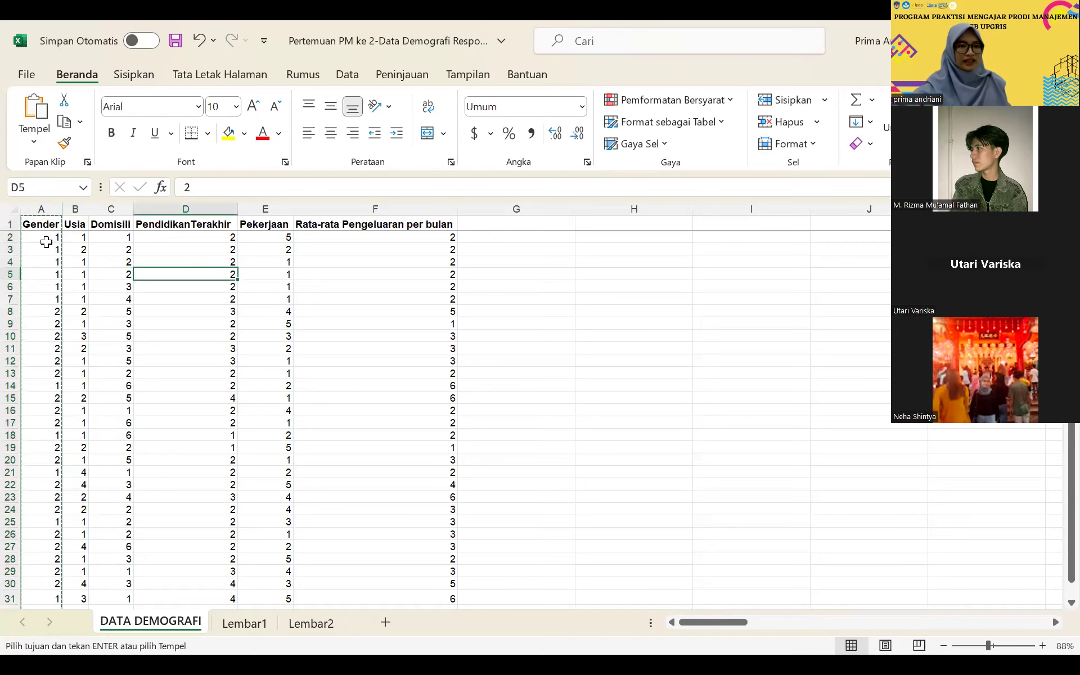
{"action": "left_click", "coordinate": [44, 240]}
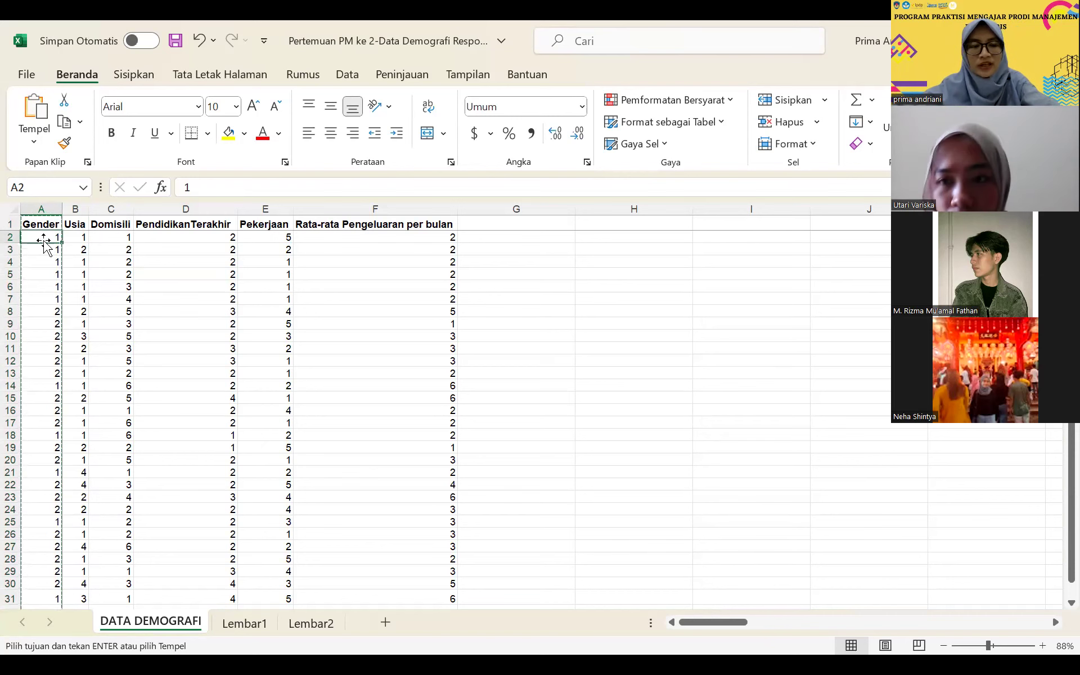
{"action": "left_click", "coordinate": [43, 204]}
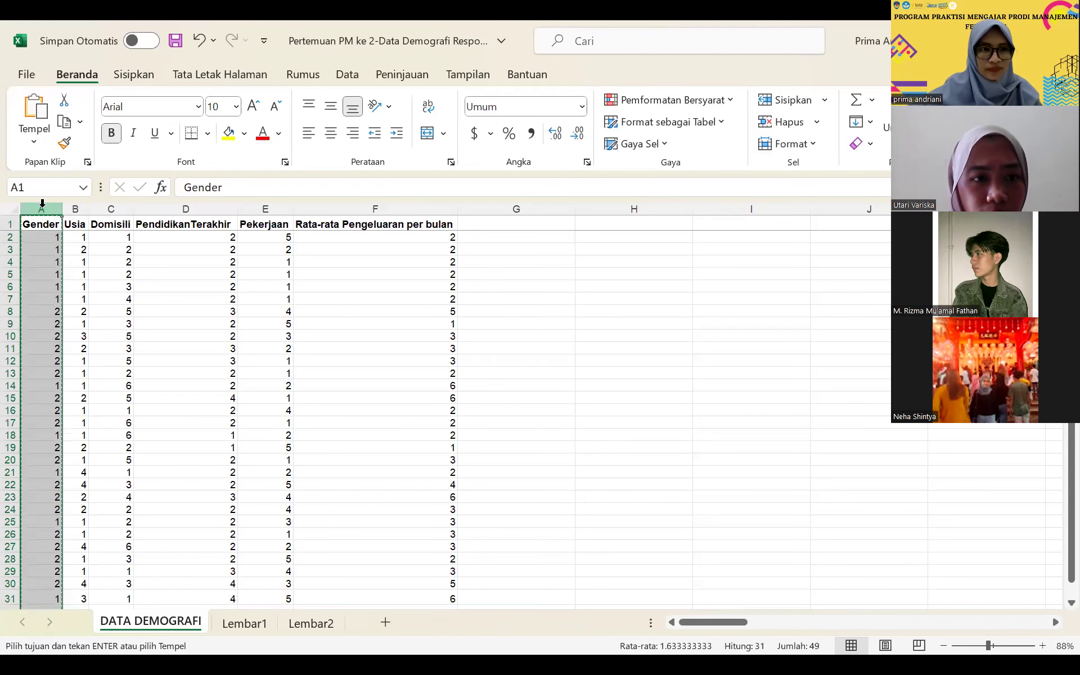
{"action": "left_click", "coordinate": [80, 122]}
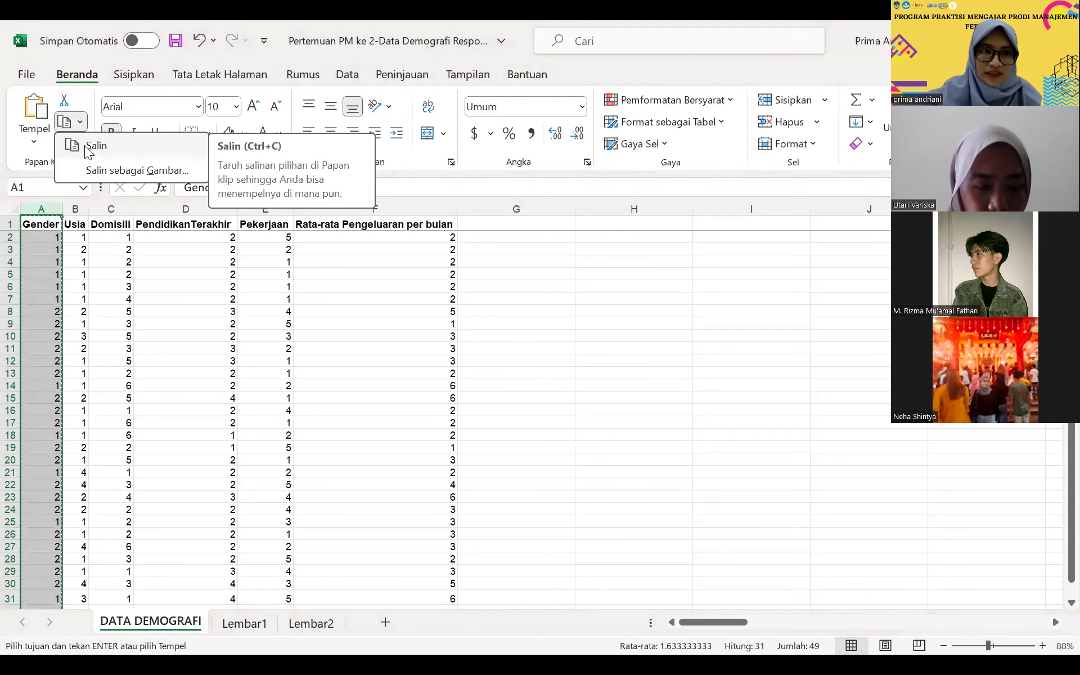
{"action": "left_click", "coordinate": [86, 148]}
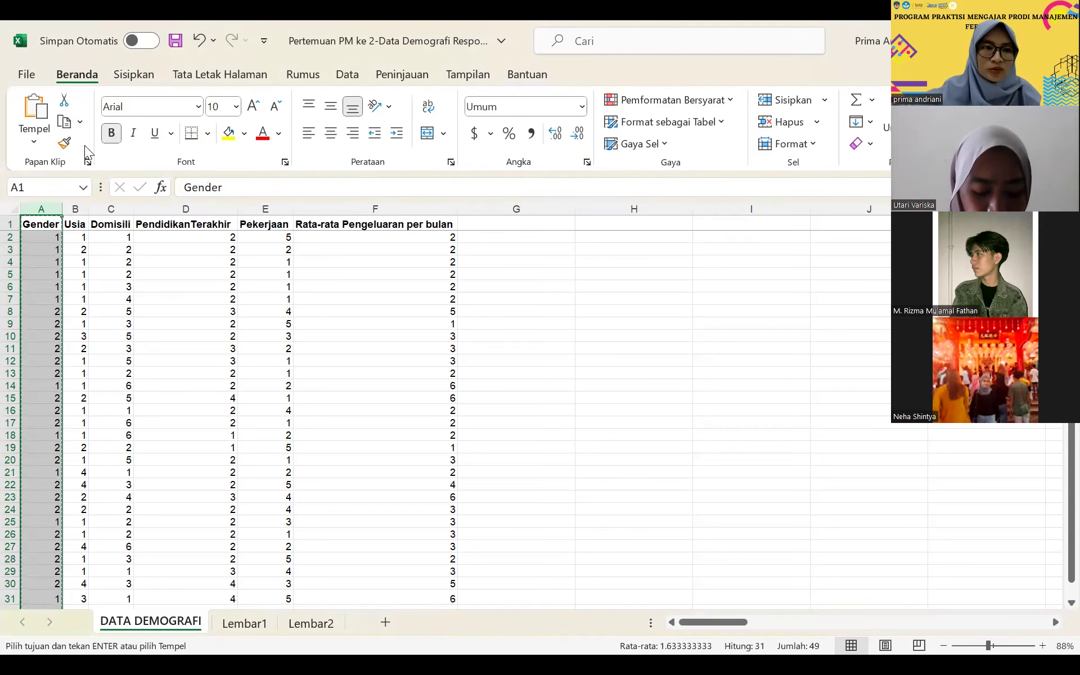
{"action": "left_click", "coordinate": [34, 146]}
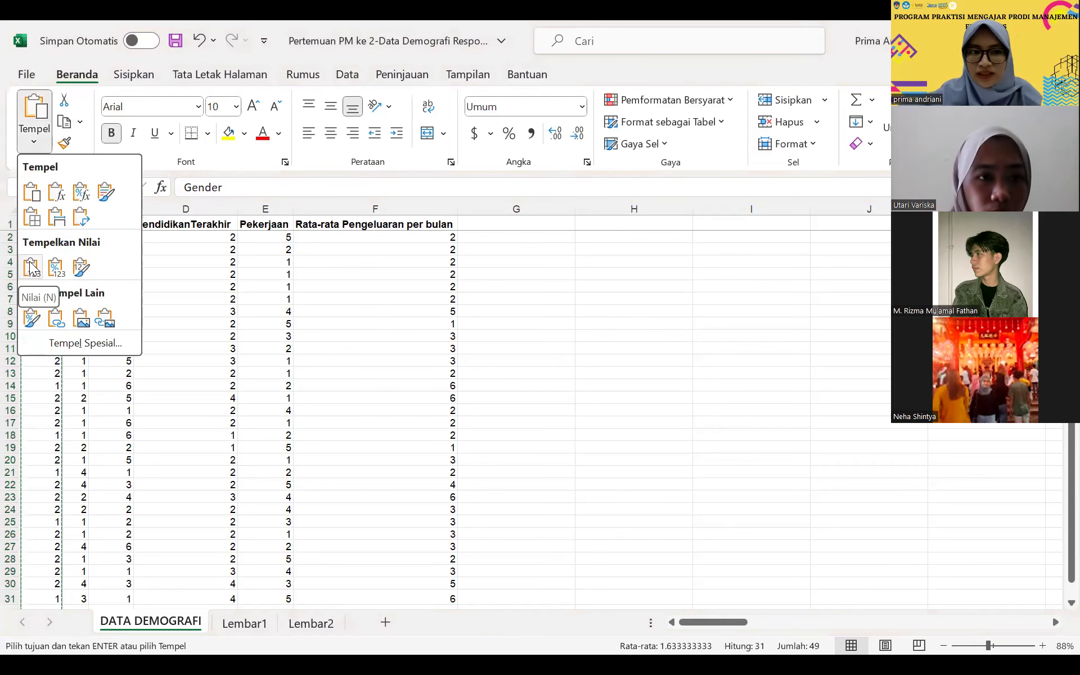
{"action": "left_click", "coordinate": [31, 267]}
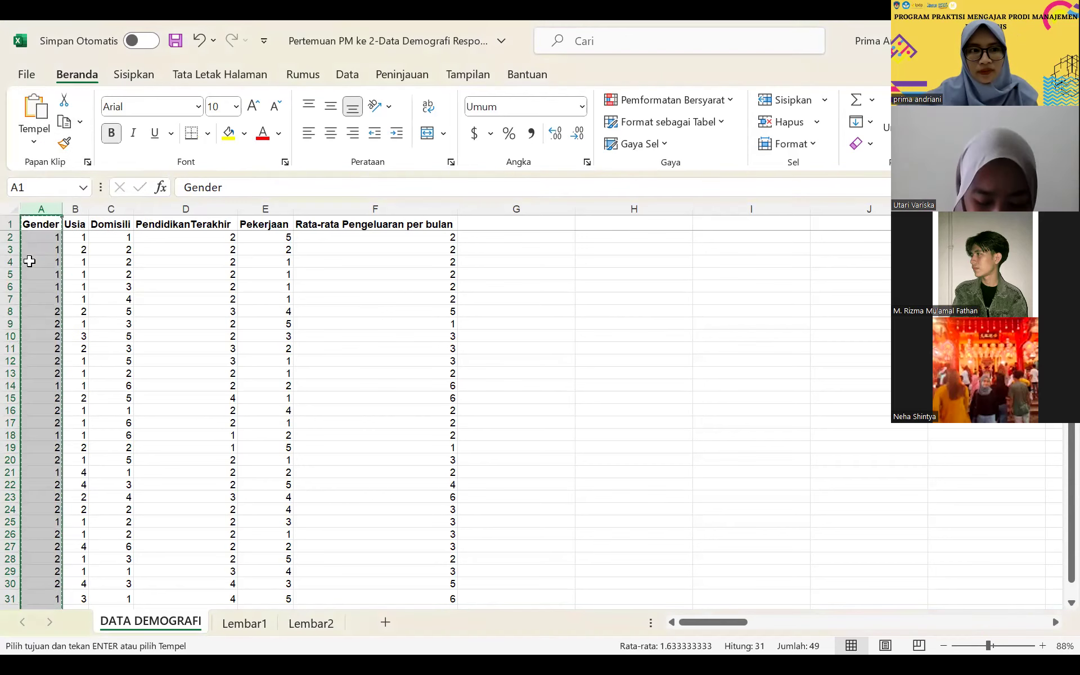
Step: Examine the coded respondent answers from the Usia column across to the monthly spending column, down to the last data row
{"action": "left_click", "coordinate": [73, 209]}
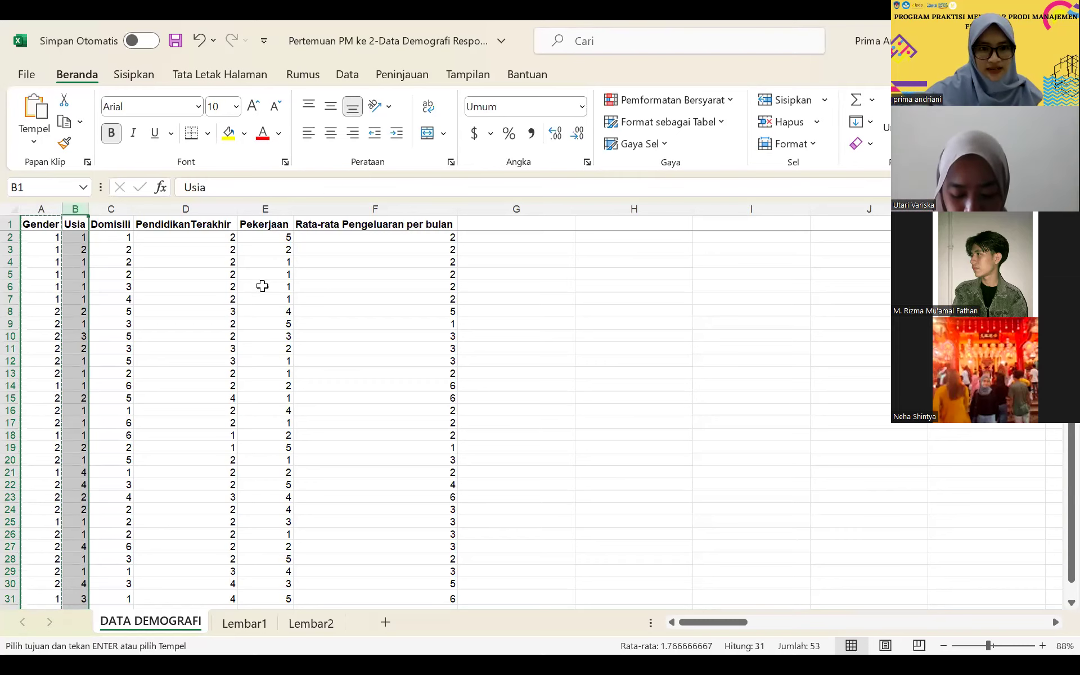
{"action": "scroll", "coordinate": [320, 412], "scroll_direction": "down", "scroll_amount": 6}
{"action": "scroll", "coordinate": [319, 412], "scroll_direction": "up", "scroll_amount": 6}
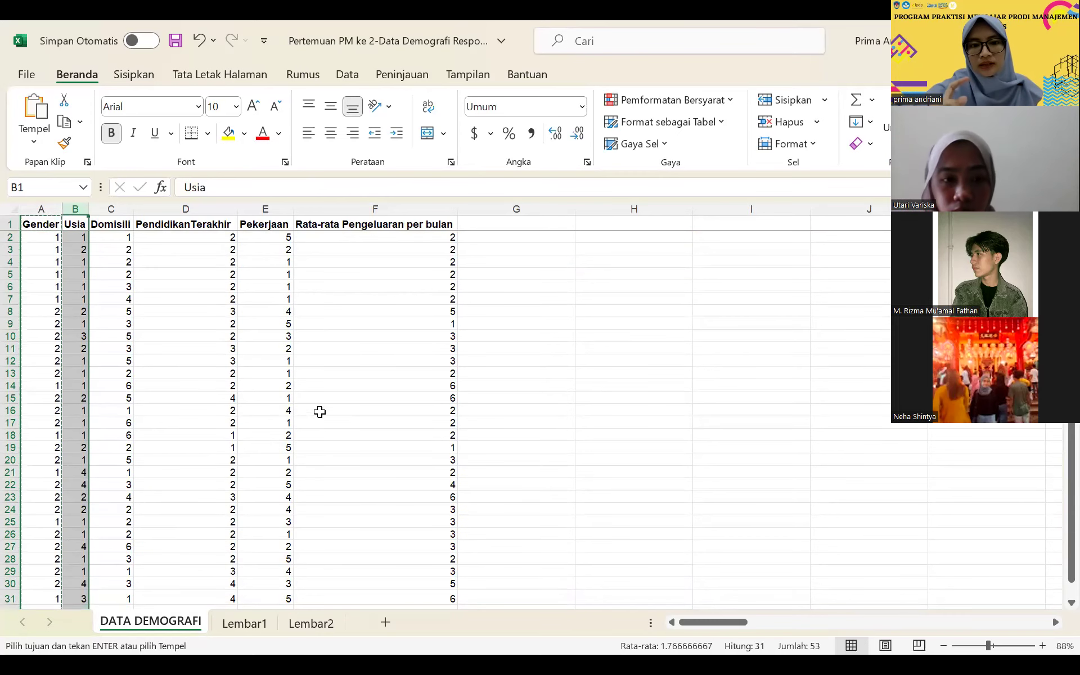
{"action": "left_click", "coordinate": [319, 411]}
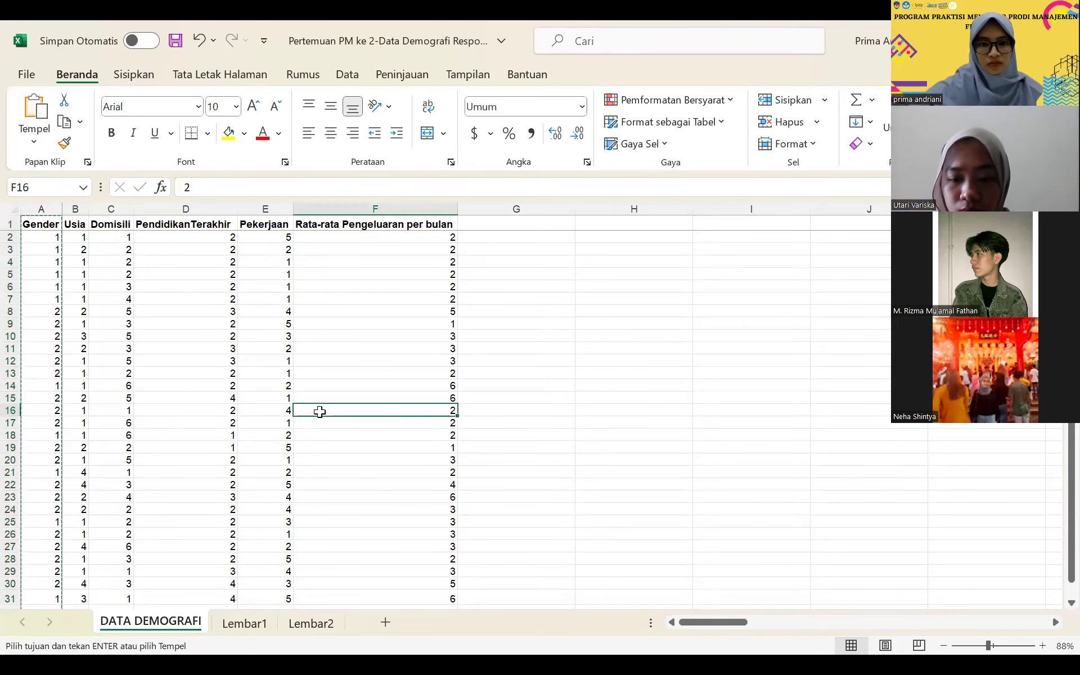
{"action": "left_click", "coordinate": [352, 351]}
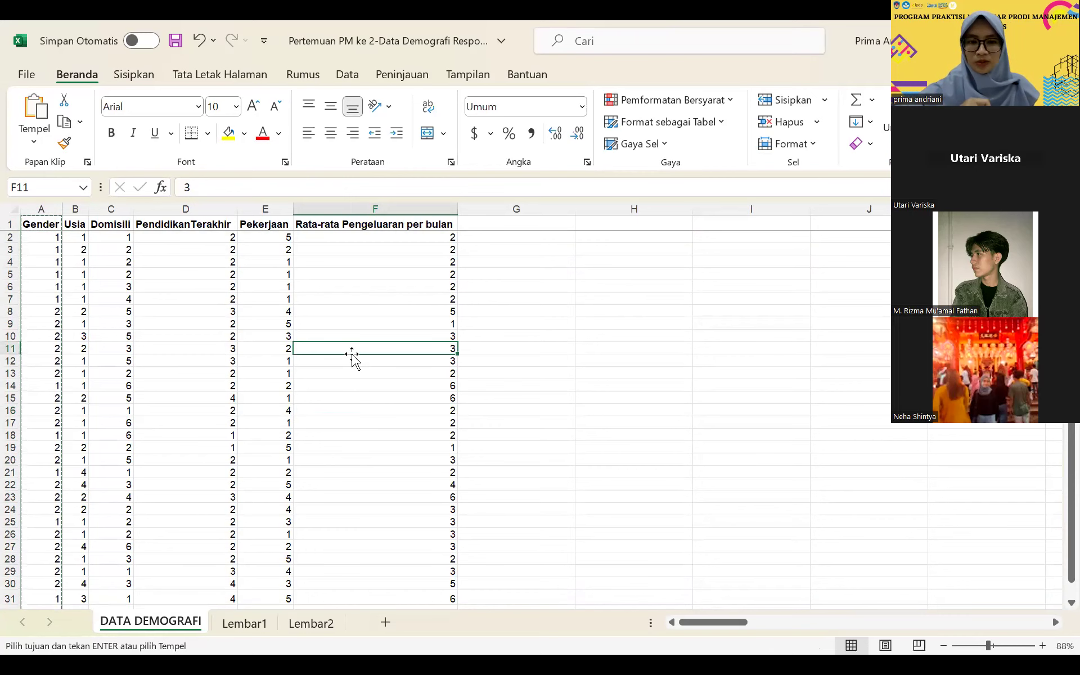
{"action": "scroll", "coordinate": [352, 356], "scroll_direction": "down", "scroll_amount": 5}
{"action": "scroll", "coordinate": [352, 355], "scroll_direction": "right", "scroll_amount": 1}
{"action": "scroll", "coordinate": [352, 355], "scroll_direction": "up", "scroll_amount": 4}
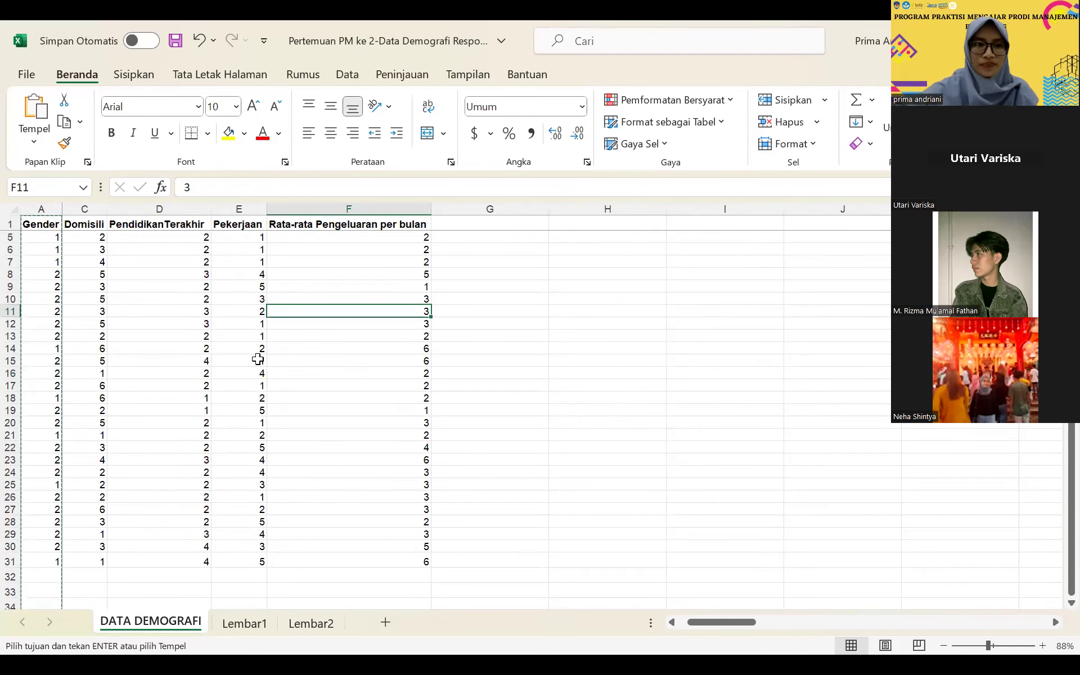
{"action": "left_click", "coordinate": [84, 208]}
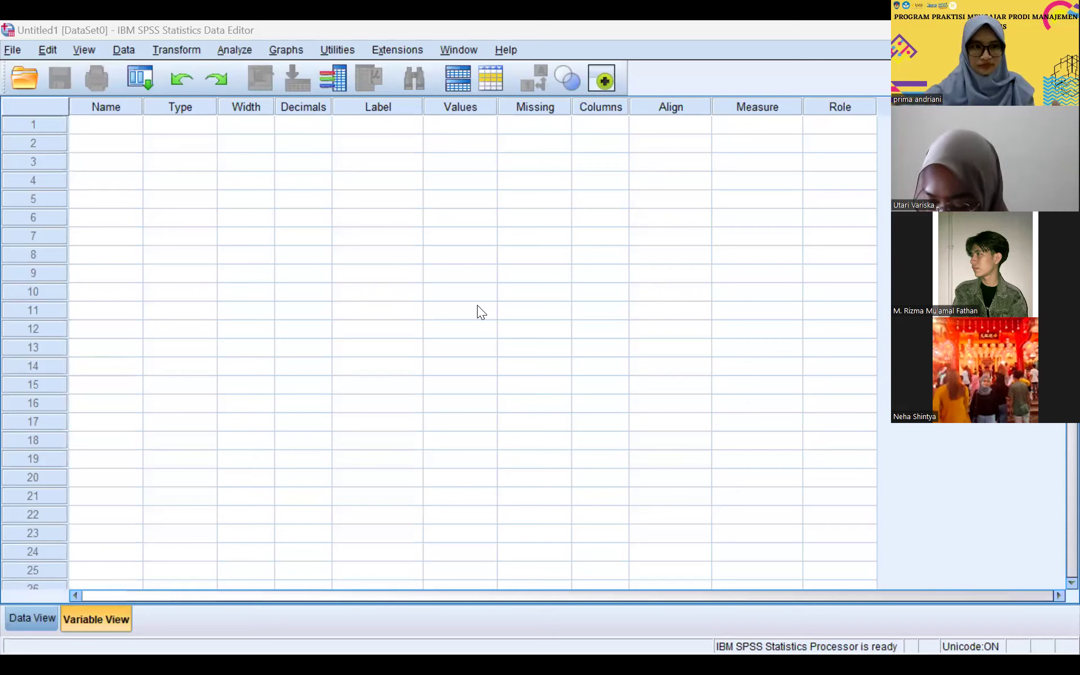
Step: Switch to SPSS and import the DATA DEMOGRAFI worksheet from the Excel file Pertemuan PM ke 2-Data Demografi Responden.xlsx, with variable names from the first row
{"action": "left_click", "coordinate": [8, 51]}
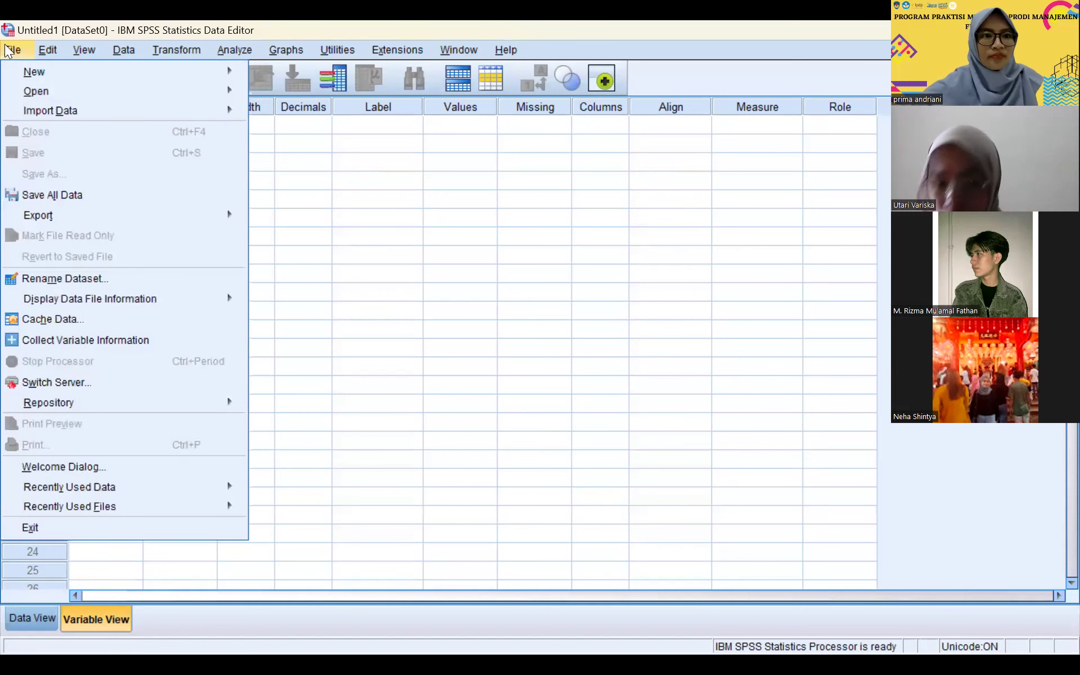
{"action": "mouse_move", "coordinate": [50, 97]}
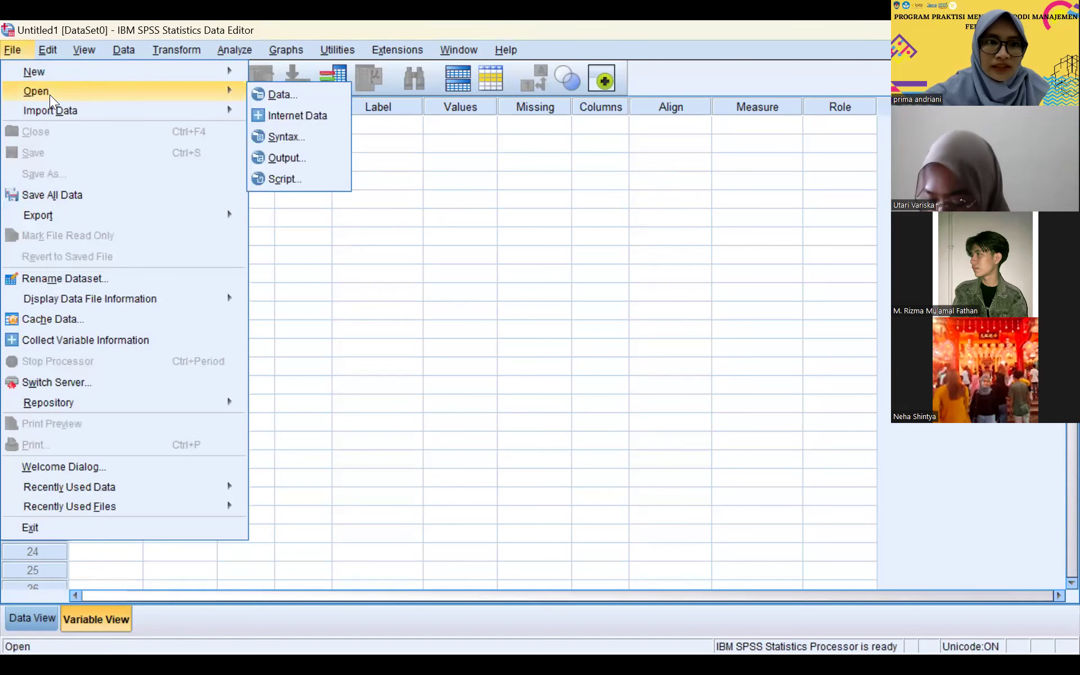
{"action": "left_click", "coordinate": [262, 91]}
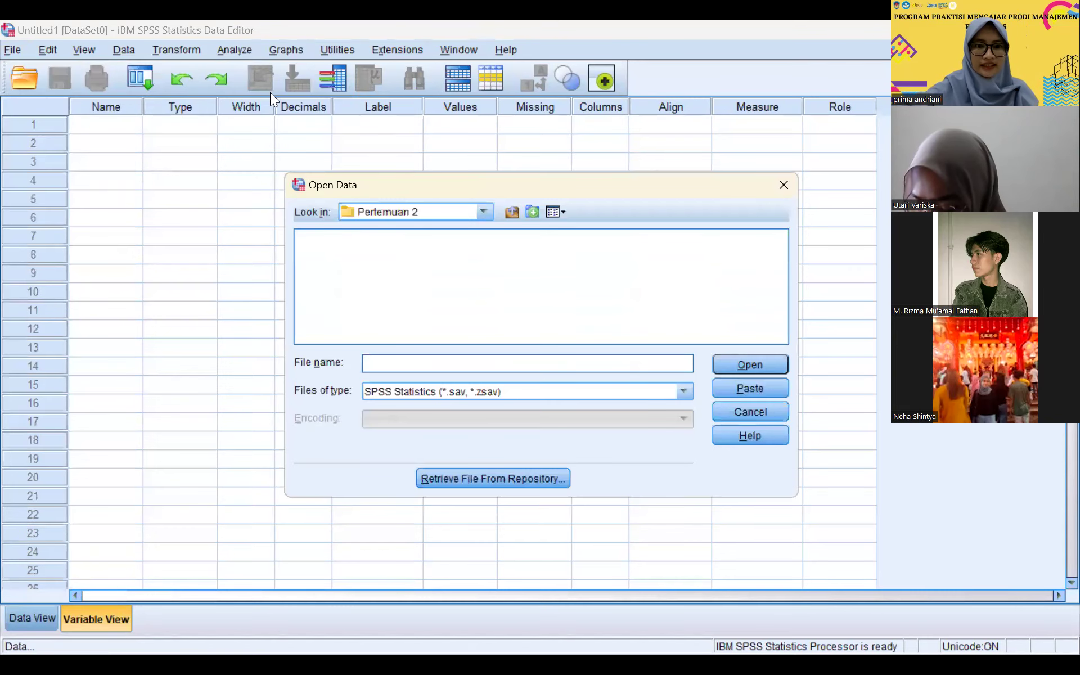
{"action": "left_click", "coordinate": [405, 389]}
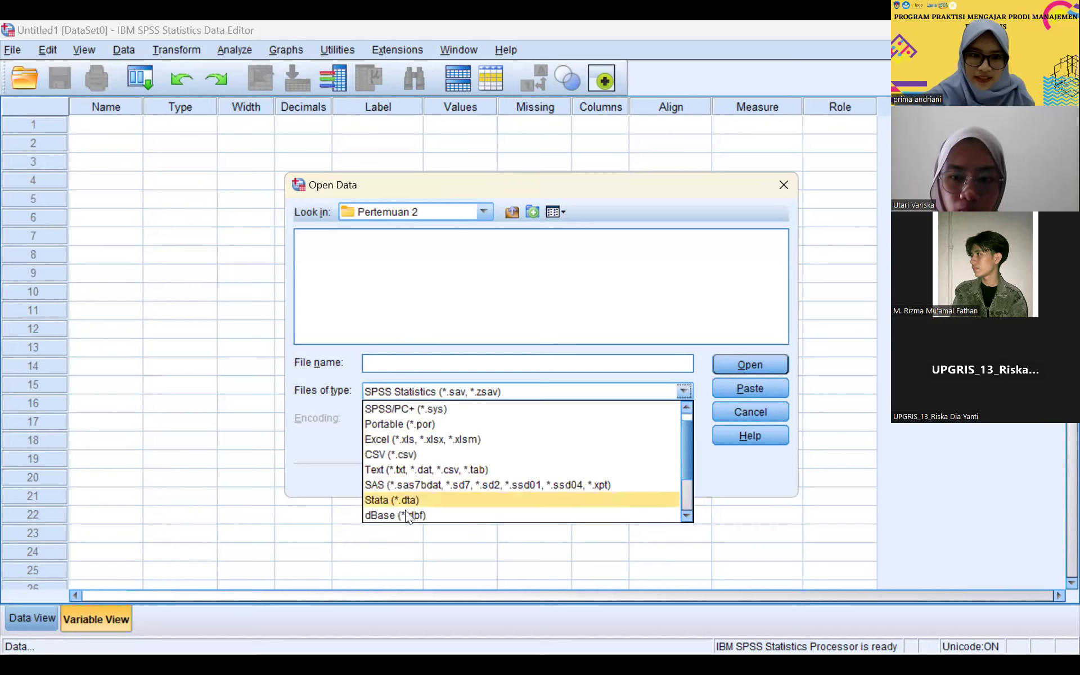
{"action": "left_click", "coordinate": [414, 442]}
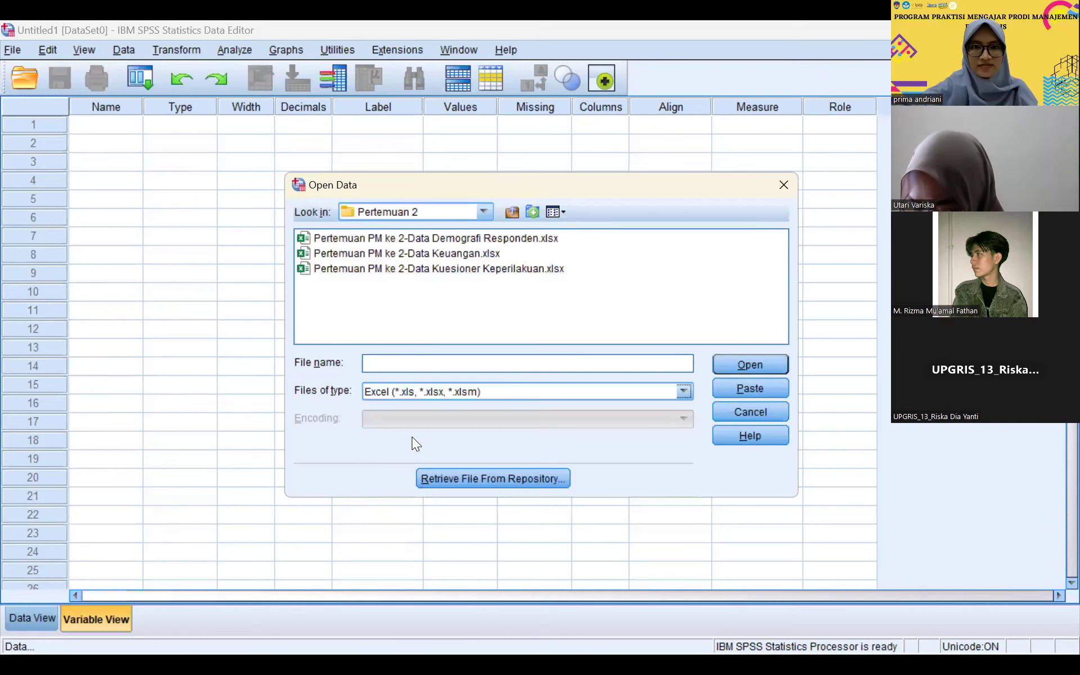
{"action": "left_click", "coordinate": [472, 239]}
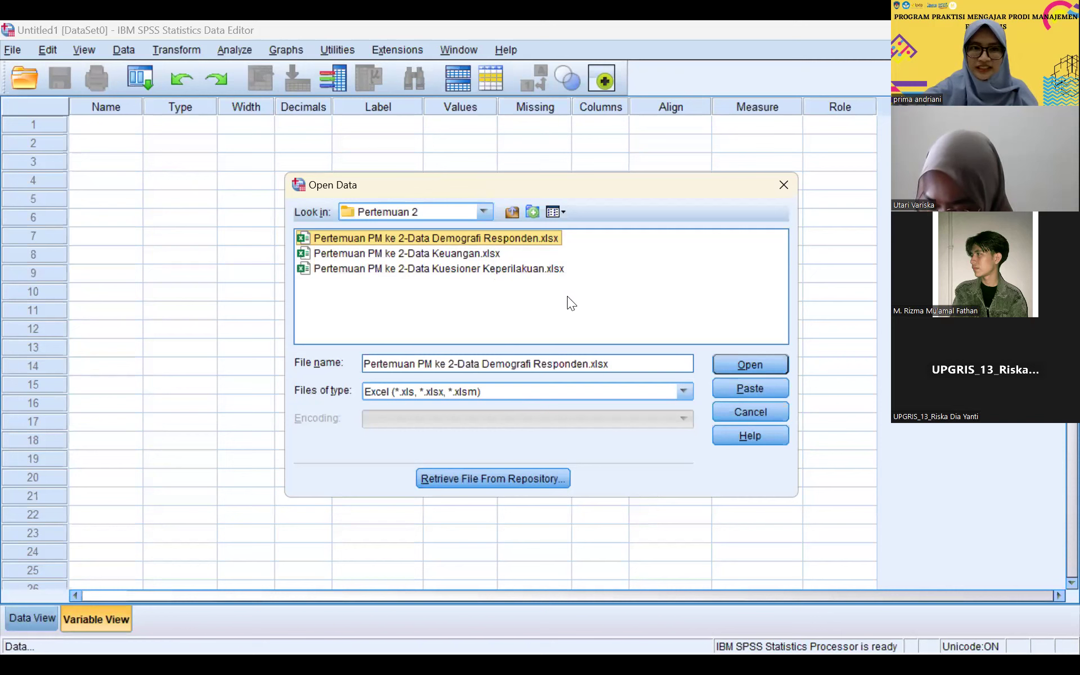
{"action": "left_click", "coordinate": [744, 366]}
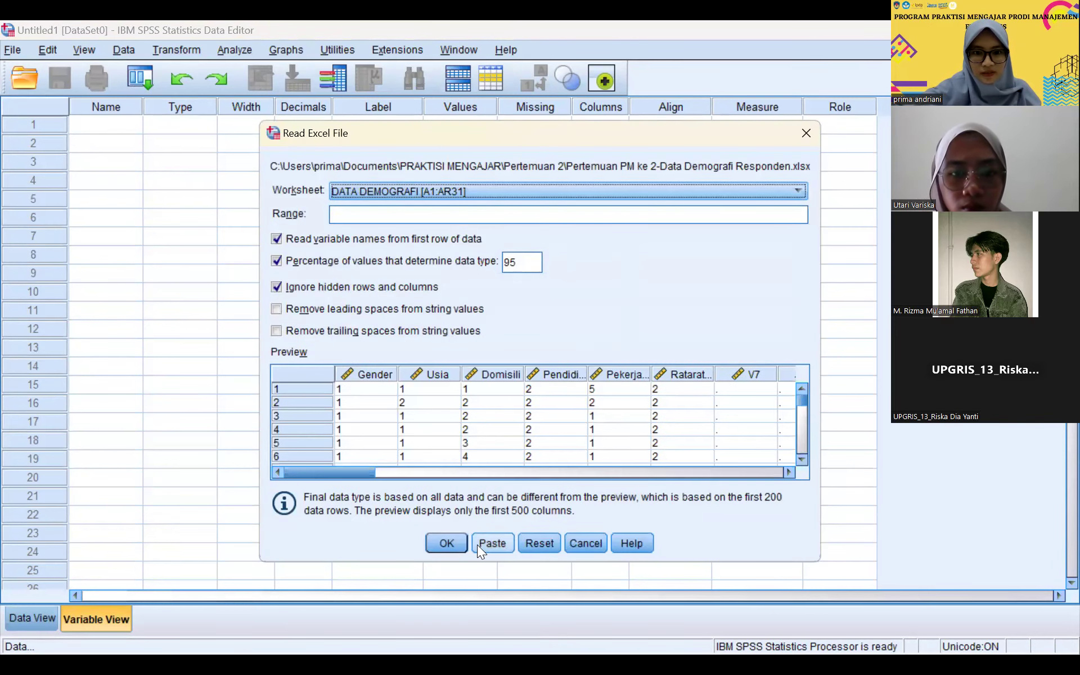
{"action": "left_click", "coordinate": [445, 542]}
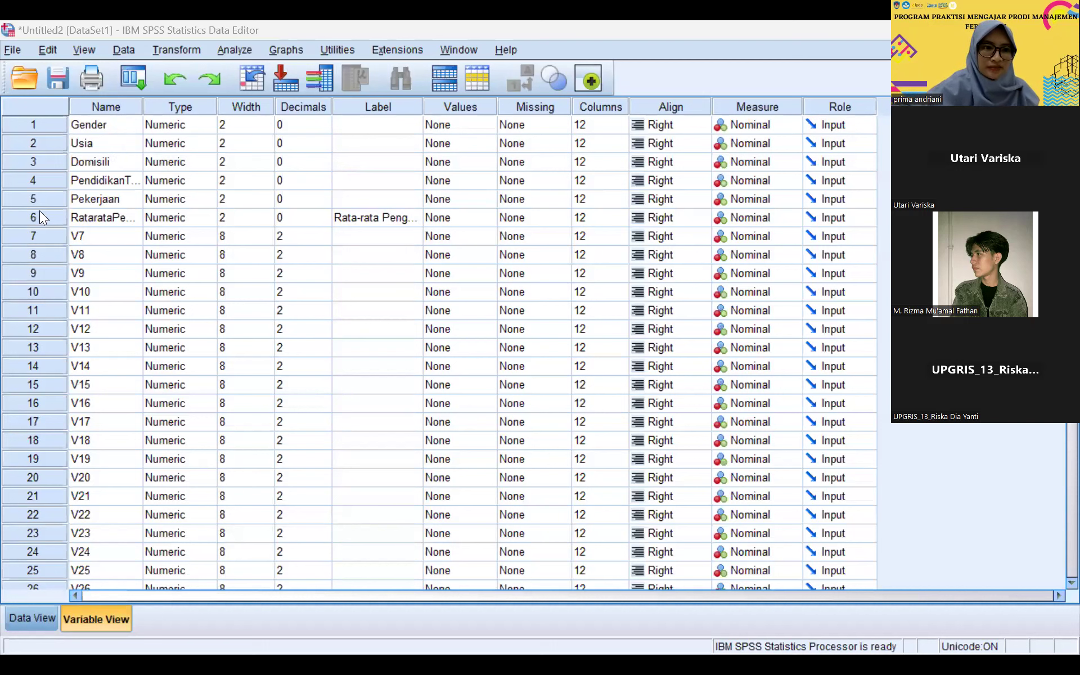
Step: Try to delete the unused variables from V7 through V44 as one continuous selection of rows
{"action": "left_click", "coordinate": [22, 231]}
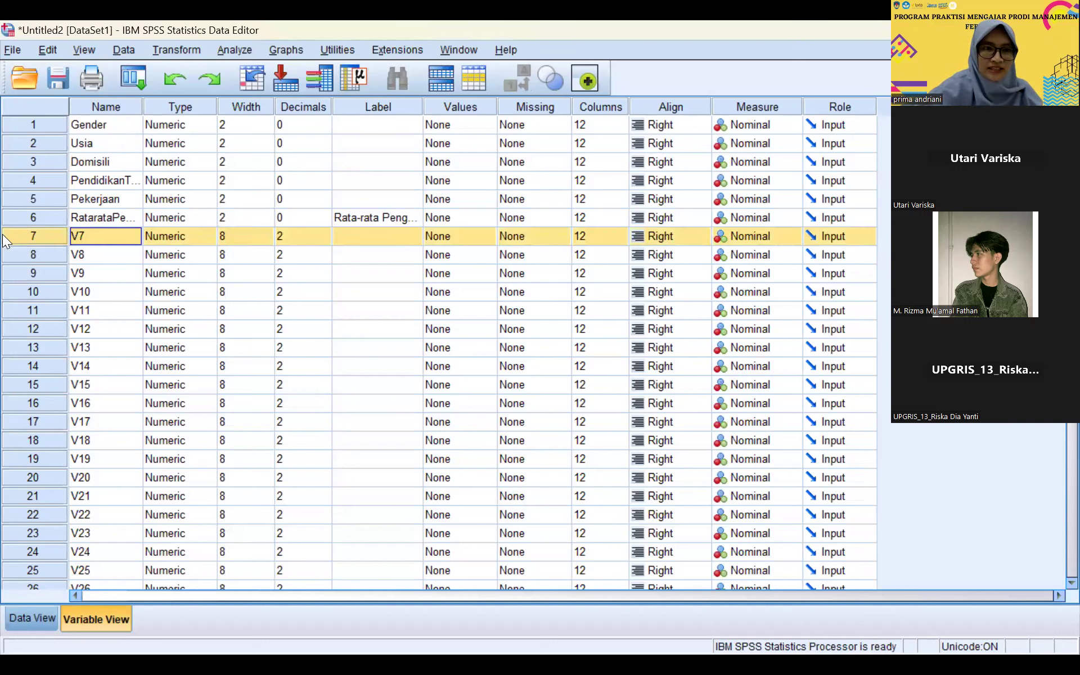
{"action": "key", "text": "shift+Down"}
{"action": "key", "text": "shift+Down"}
{"action": "key", "text": "shift+Down"}
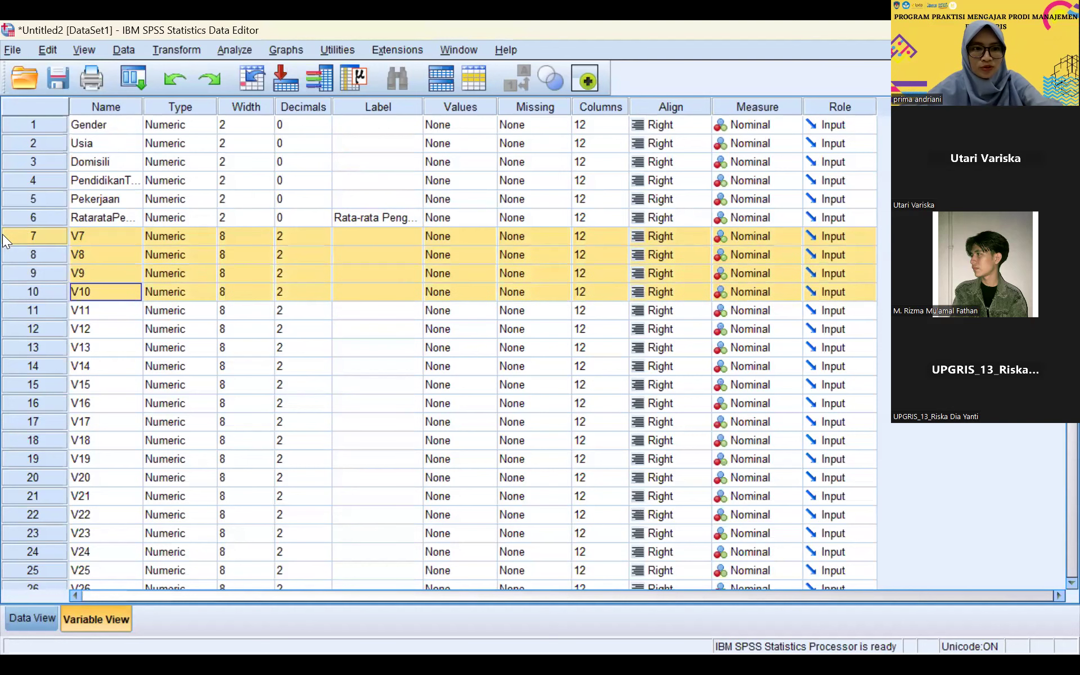
{"action": "key", "text": "shift+Down"}
{"action": "key", "text": "shift+Down"}
{"action": "key", "text": "shift+Down"}
{"action": "key", "text": "shift+Down"}
{"action": "key", "text": "shift+Down"}
{"action": "key", "text": "shift+Down"}
{"action": "key", "text": "shift+Down"}
{"action": "key", "text": "shift+Down"}
{"action": "key", "text": "shift+Down"}
{"action": "key", "text": "shift+Down"}
{"action": "key", "text": "shift+Down"}
{"action": "key", "text": "shift+Down"}
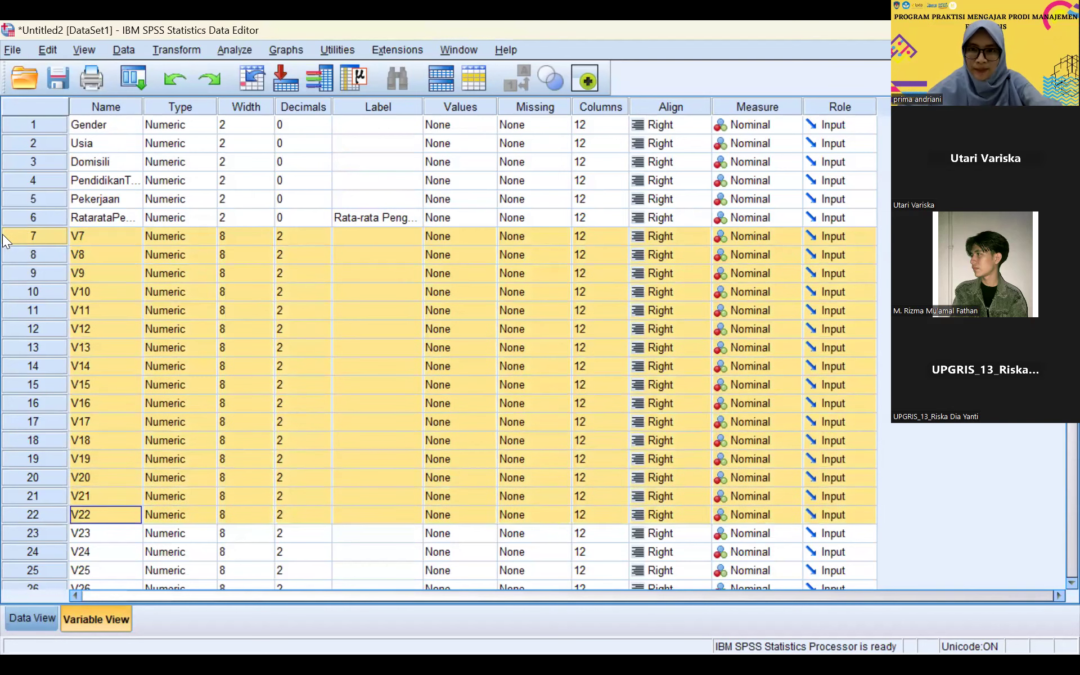
{"action": "key", "text": "shift+Down"}
{"action": "key", "text": "shift+Down"}
{"action": "key", "text": "shift+Down"}
{"action": "key", "text": "shift+Down"}
{"action": "key", "text": "shift+Down"}
{"action": "key", "text": "shift+Down"}
{"action": "key", "text": "shift+Down"}
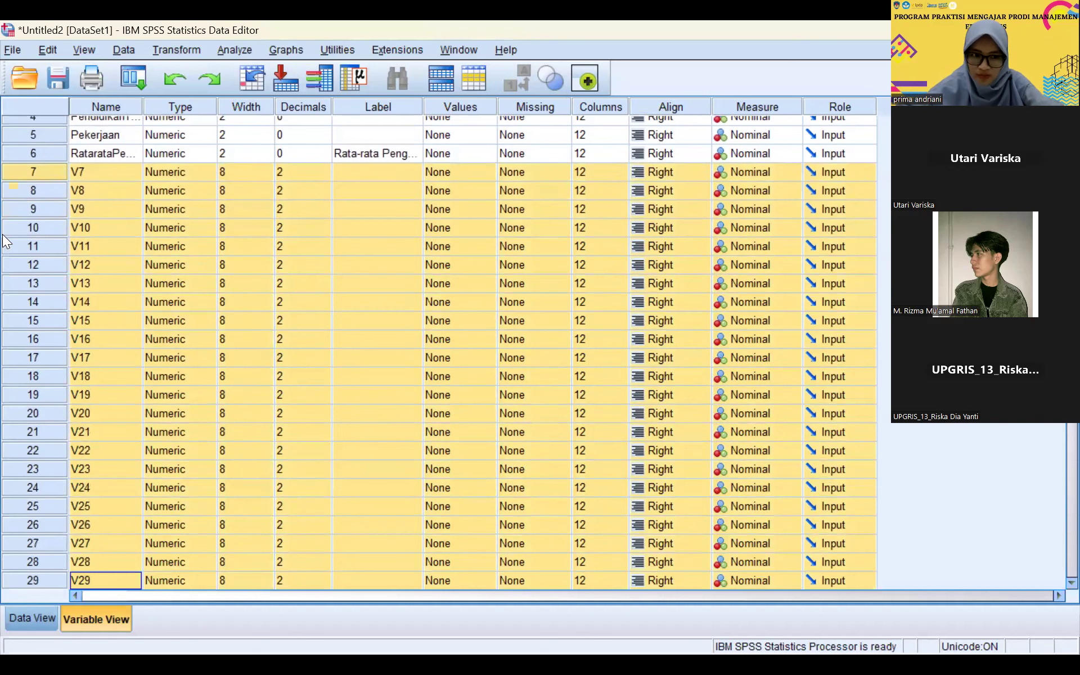
{"action": "key", "text": "shift+Down"}
{"action": "key", "text": "shift+Down"}
{"action": "key", "text": "shift+Down"}
{"action": "key", "text": "shift+Down"}
{"action": "key", "text": "shift+Down"}
{"action": "key", "text": "shift+Down"}
{"action": "key", "text": "shift+Down"}
{"action": "key", "text": "shift+Down"}
{"action": "key", "text": "shift+Down"}
{"action": "key", "text": "shift+Down"}
{"action": "key", "text": "shift+Down"}
{"action": "key", "text": "shift+Down"}
{"action": "key", "text": "shift+Down"}
{"action": "key", "text": "shift+Down"}
{"action": "key", "text": "shift+Down"}
{"action": "key", "text": "shift+Down"}
{"action": "key", "text": "shift+Down"}
{"action": "key", "text": "shift+Down"}
{"action": "key", "text": "shift+Down"}
{"action": "key", "text": "shift+Down"}
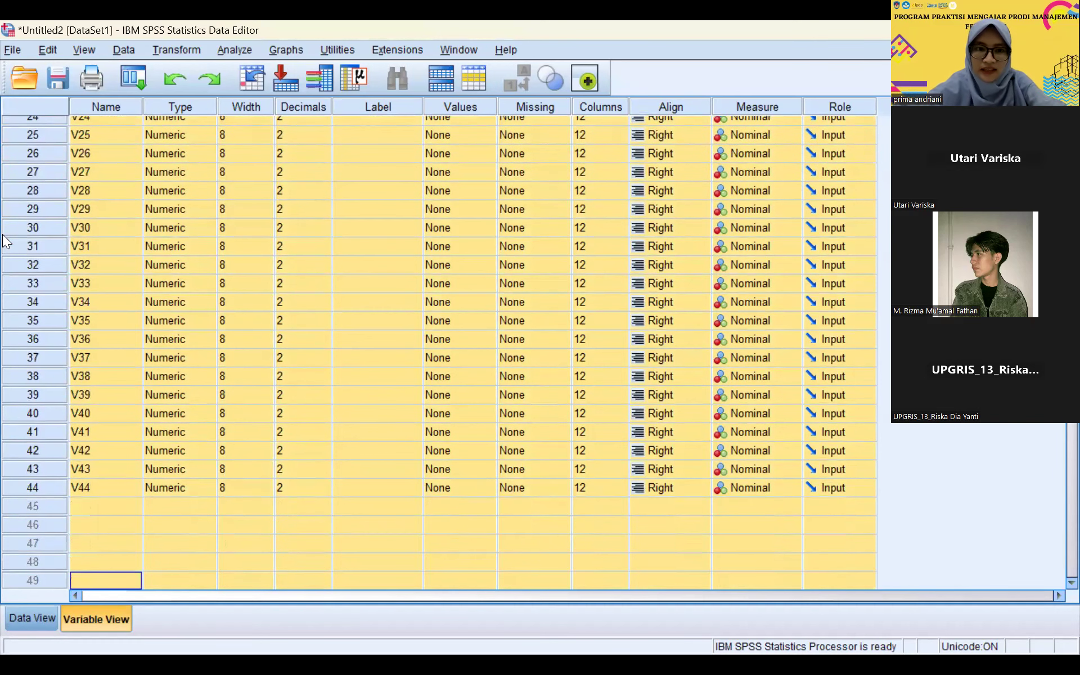
{"action": "key", "text": "Delete"}
Step: Delete the unused variables V8 through V28 in several smaller batches of adjacent rows
{"action": "scroll", "coordinate": [2, 236], "scroll_direction": "up", "scroll_amount": 8}
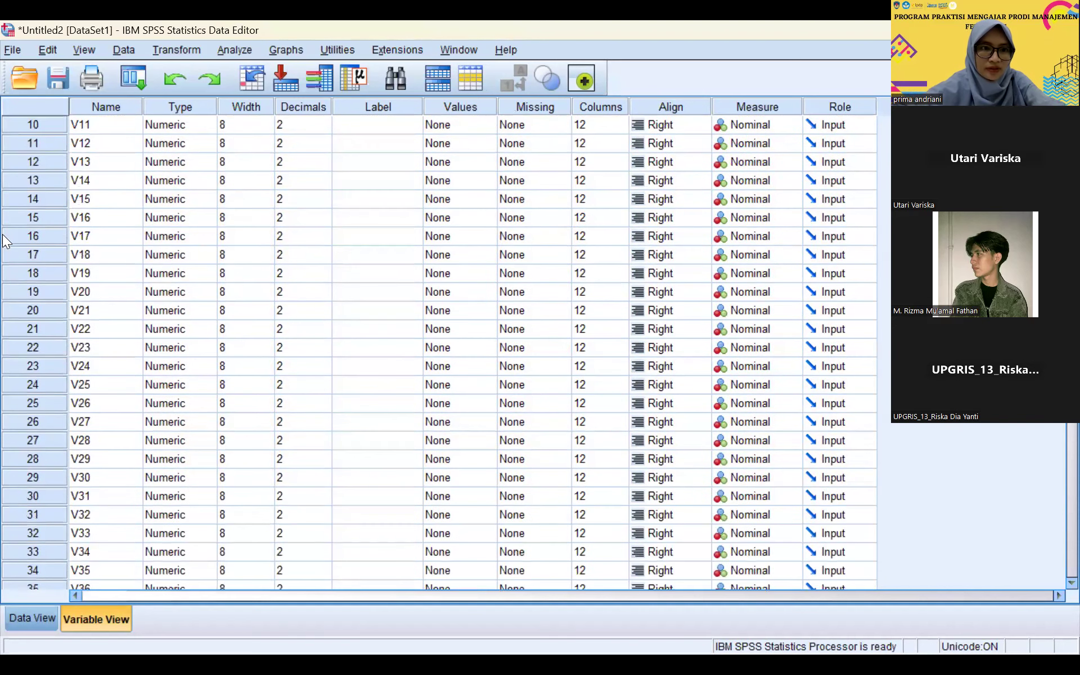
{"action": "left_click_drag", "start_coordinate": [6, 236], "coordinate": [15, 336]}
{"action": "key", "text": "Delete"}
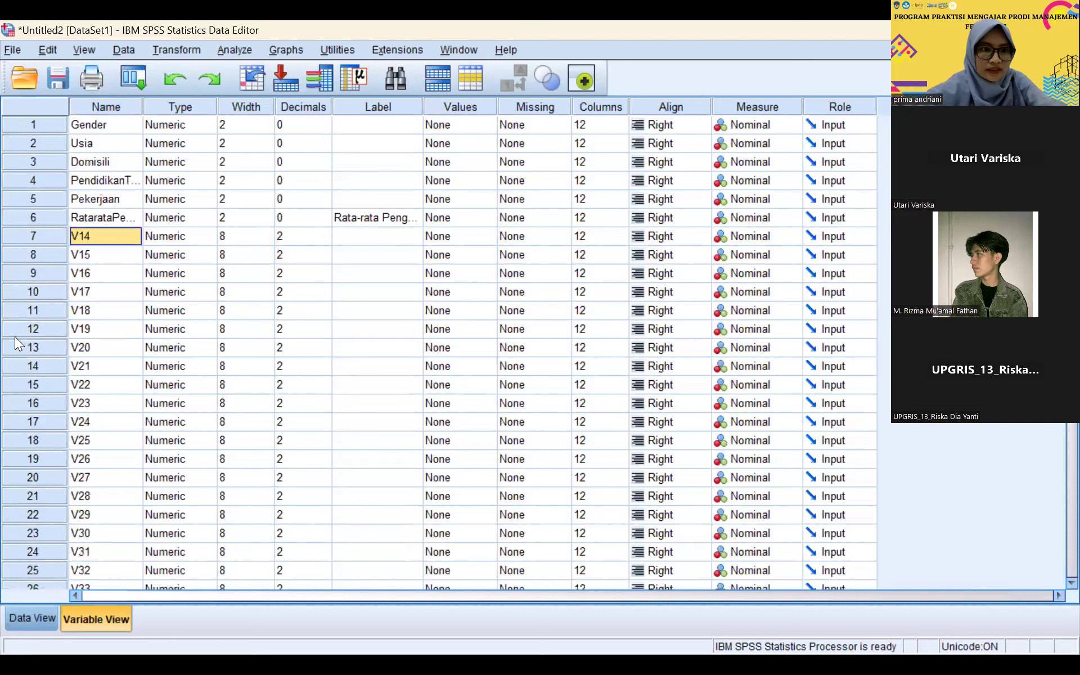
{"action": "left_click_drag", "start_coordinate": [14, 236], "coordinate": [12, 355]}
{"action": "key", "text": "Delete"}
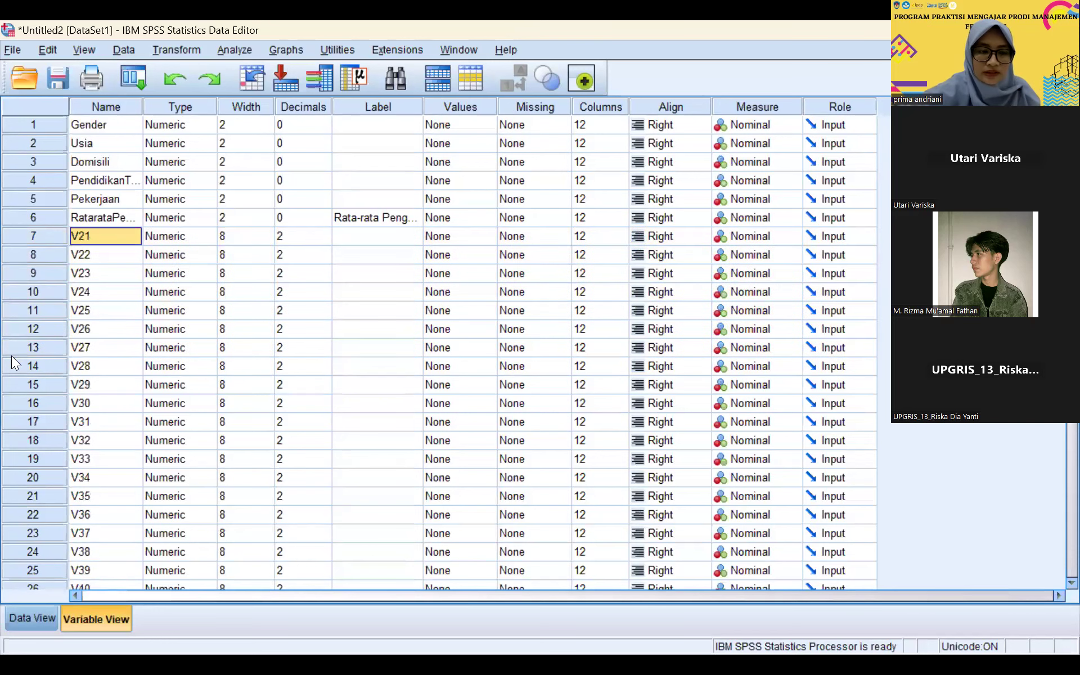
{"action": "left_click_drag", "start_coordinate": [27, 232], "coordinate": [24, 369]}
{"action": "key", "text": "Delete"}
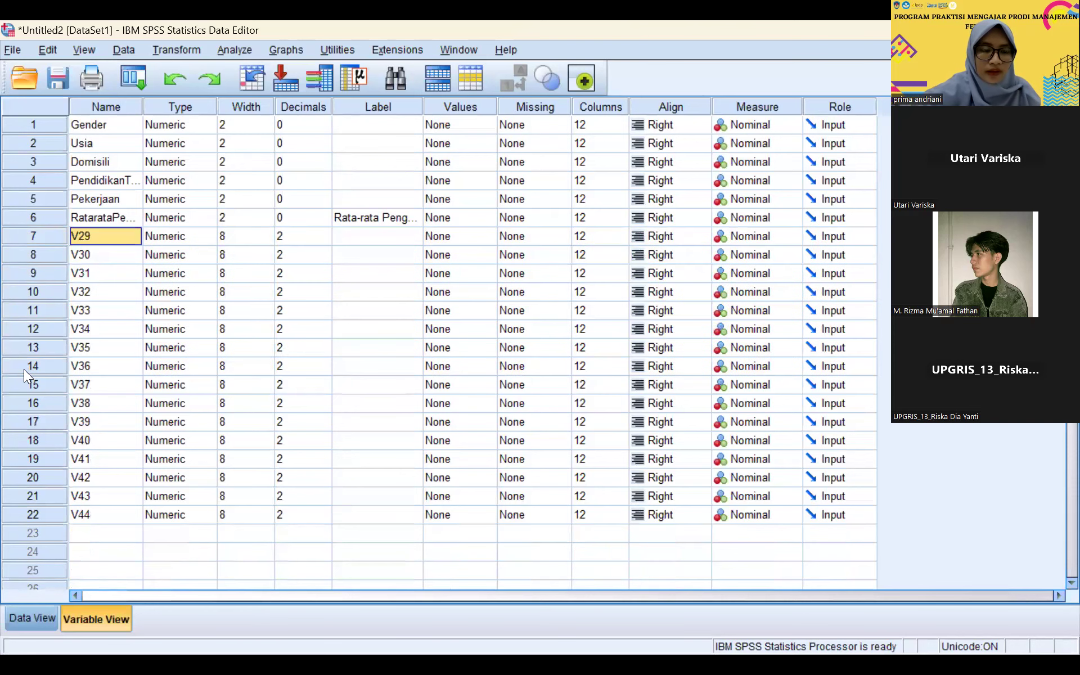
Step: Delete the remaining unused variables V29 through V44 in two batches, keeping the six demographic variables
{"action": "left_click", "coordinate": [25, 238]}
{"action": "left_click_drag", "start_coordinate": [24, 240], "coordinate": [24, 408]}
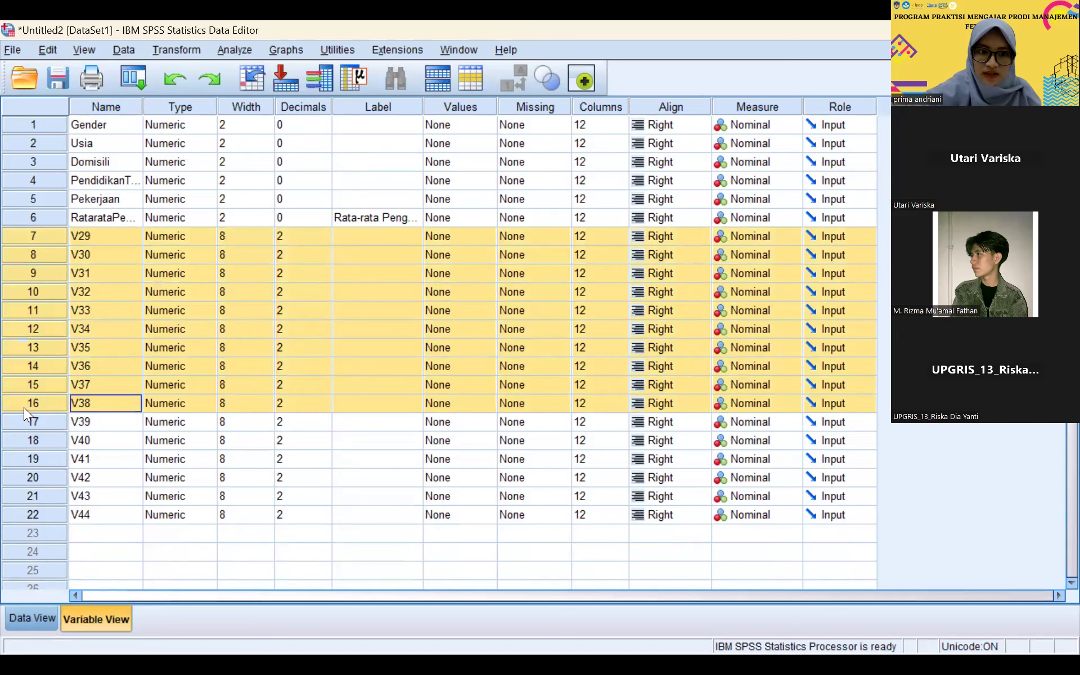
{"action": "key", "text": "Delete"}
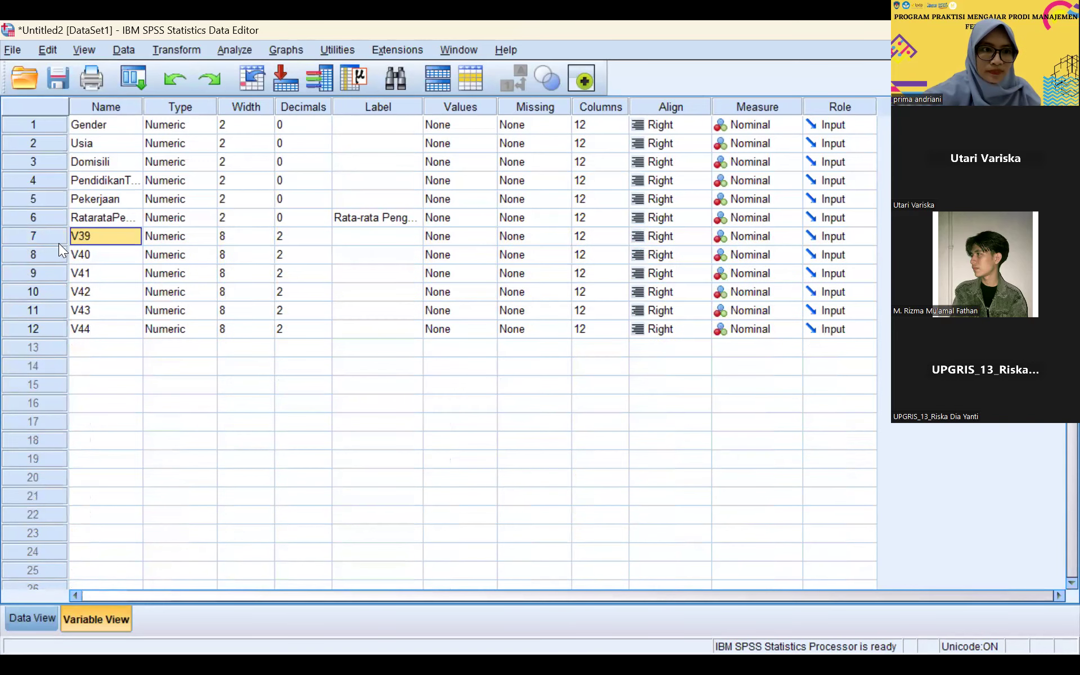
{"action": "left_click_drag", "start_coordinate": [51, 237], "coordinate": [48, 331]}
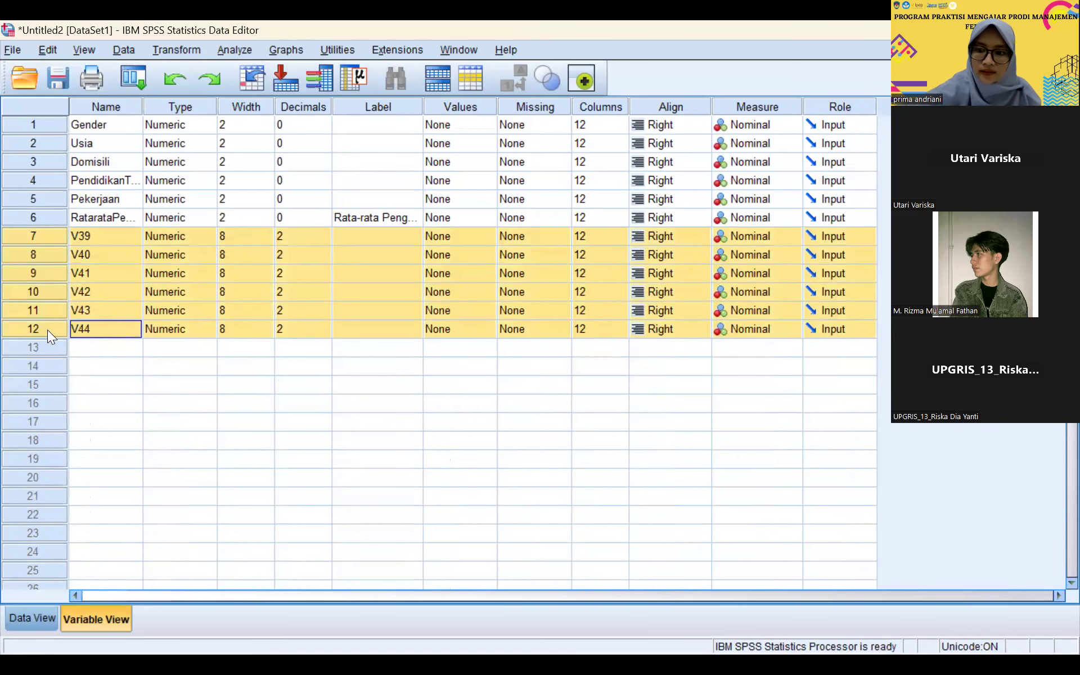
{"action": "key", "text": "Delete"}
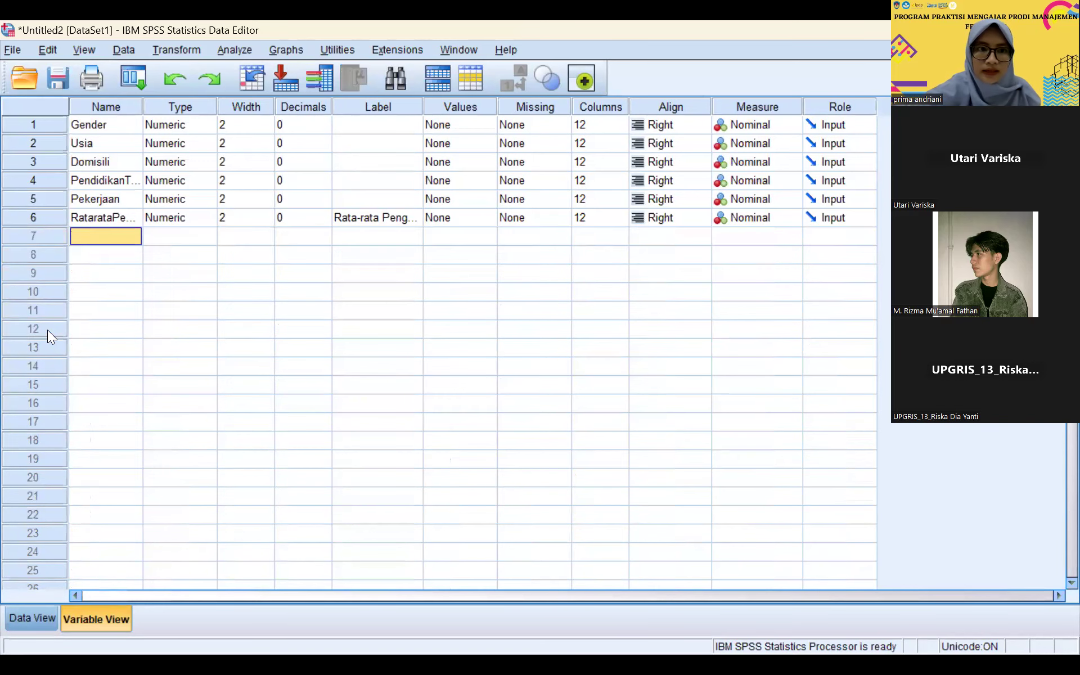
Step: Widen the Name column to fit the full variable names and label the PendidikanTerakhir variable "Pendidikan Terakhir"
{"action": "left_click", "coordinate": [119, 144]}
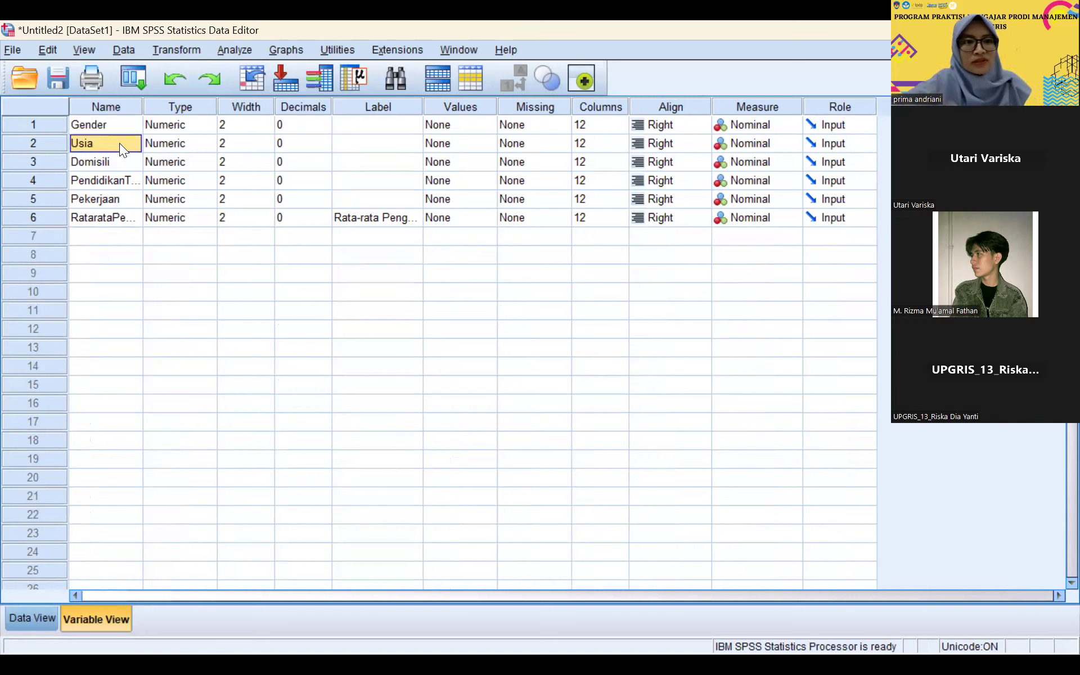
{"action": "left_click_drag", "start_coordinate": [140, 105], "coordinate": [243, 92]}
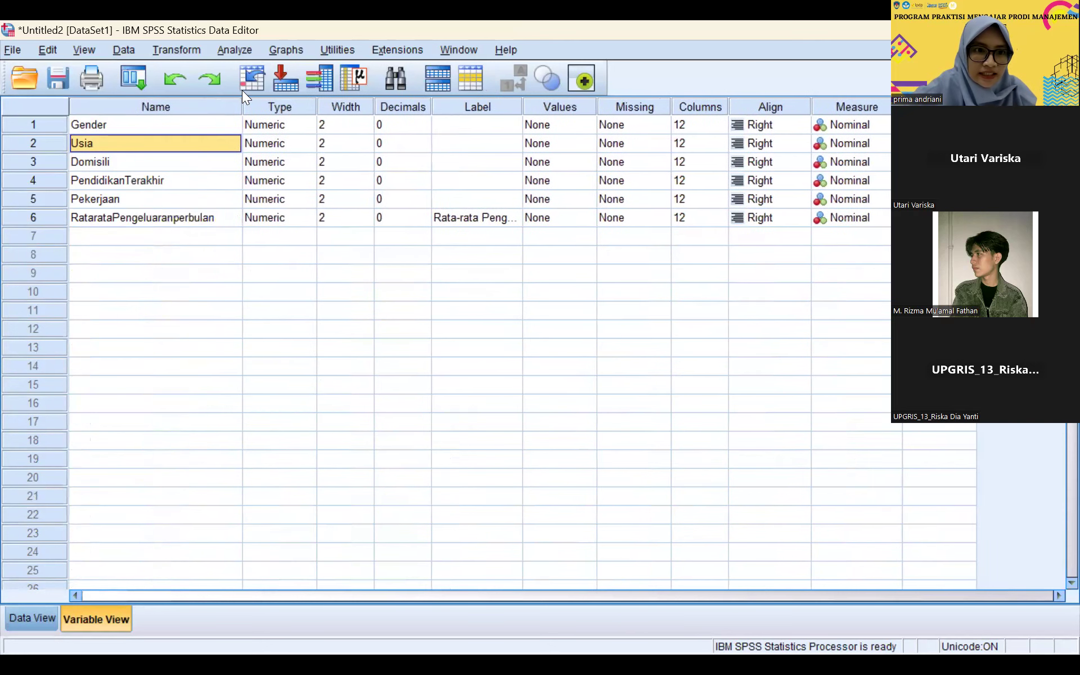
{"action": "left_click", "coordinate": [155, 183]}
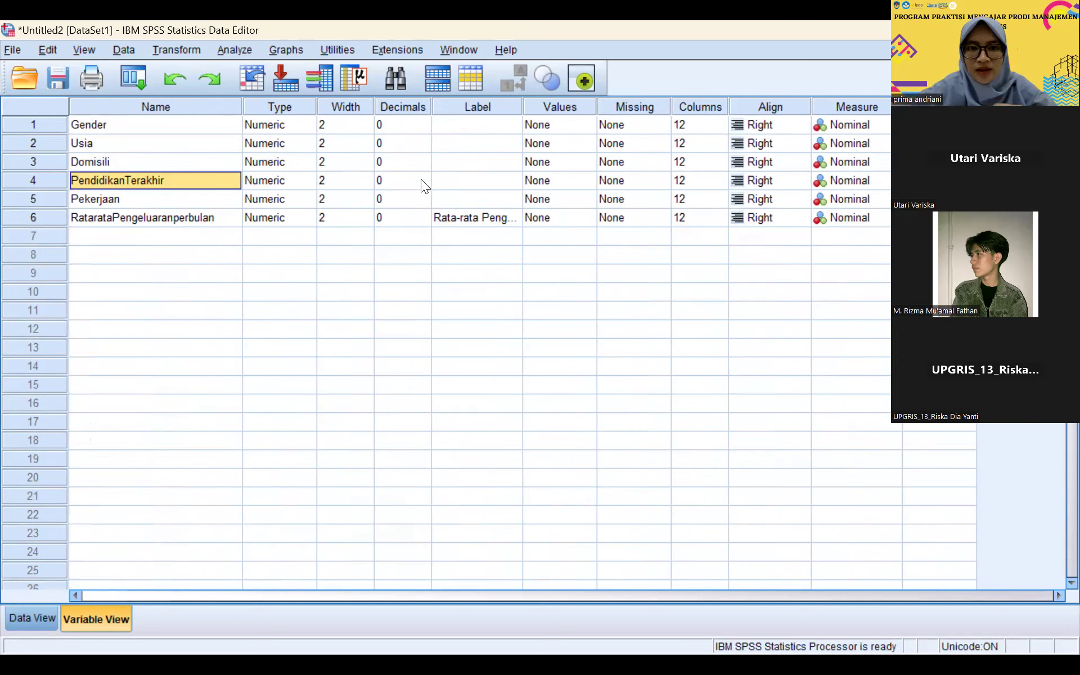
{"action": "left_click", "coordinate": [439, 178]}
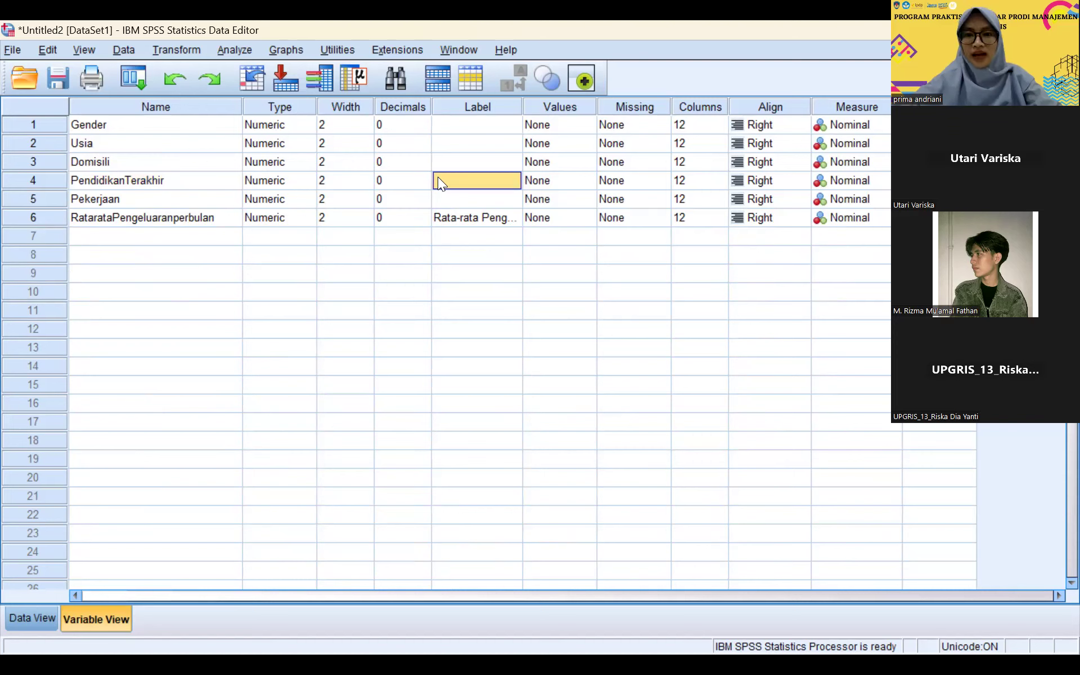
{"action": "left_click", "coordinate": [438, 177]}
{"action": "type", "text": "P"}
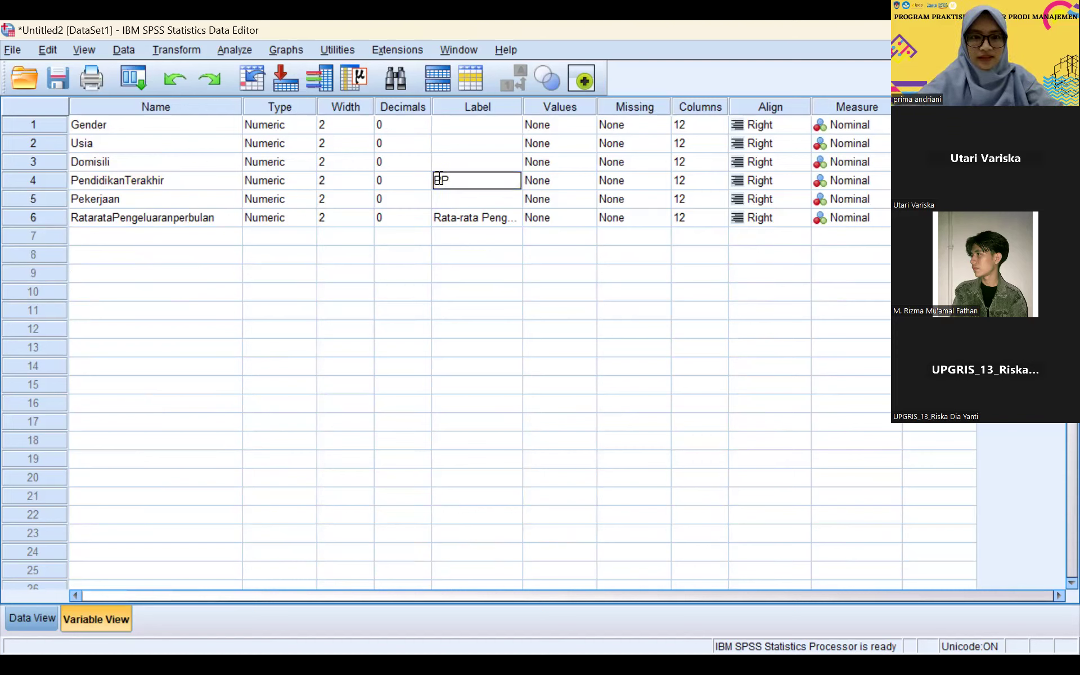
{"action": "key", "text": "BackSpace"}
{"action": "type", "text": "Pen"}
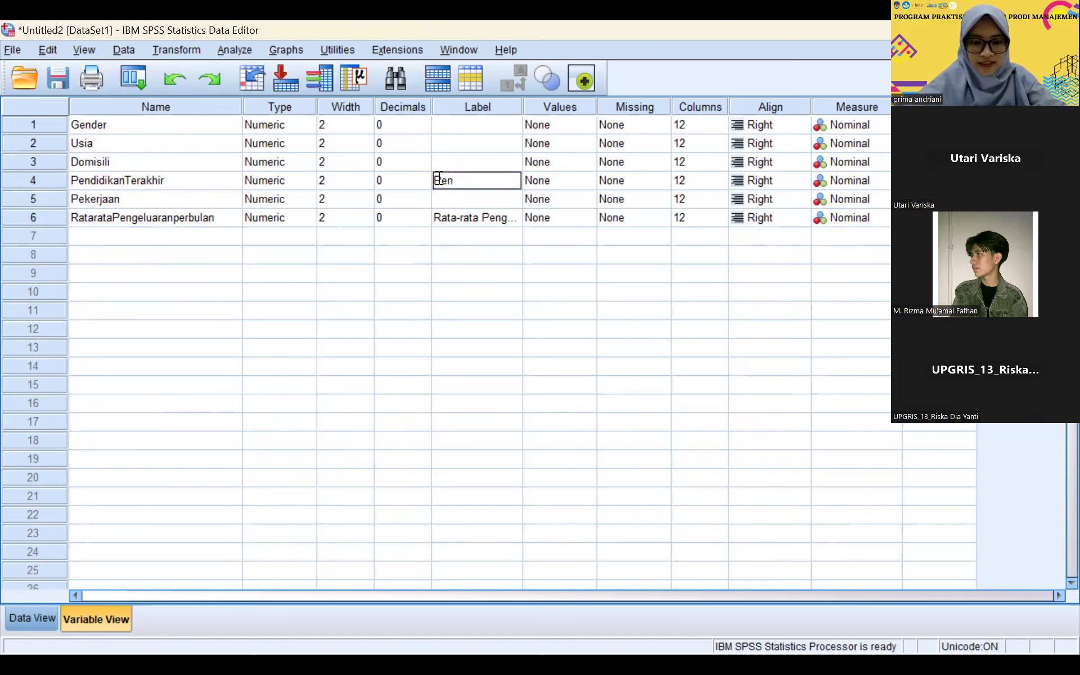
{"action": "type", "text": "didikan Terakhir"}
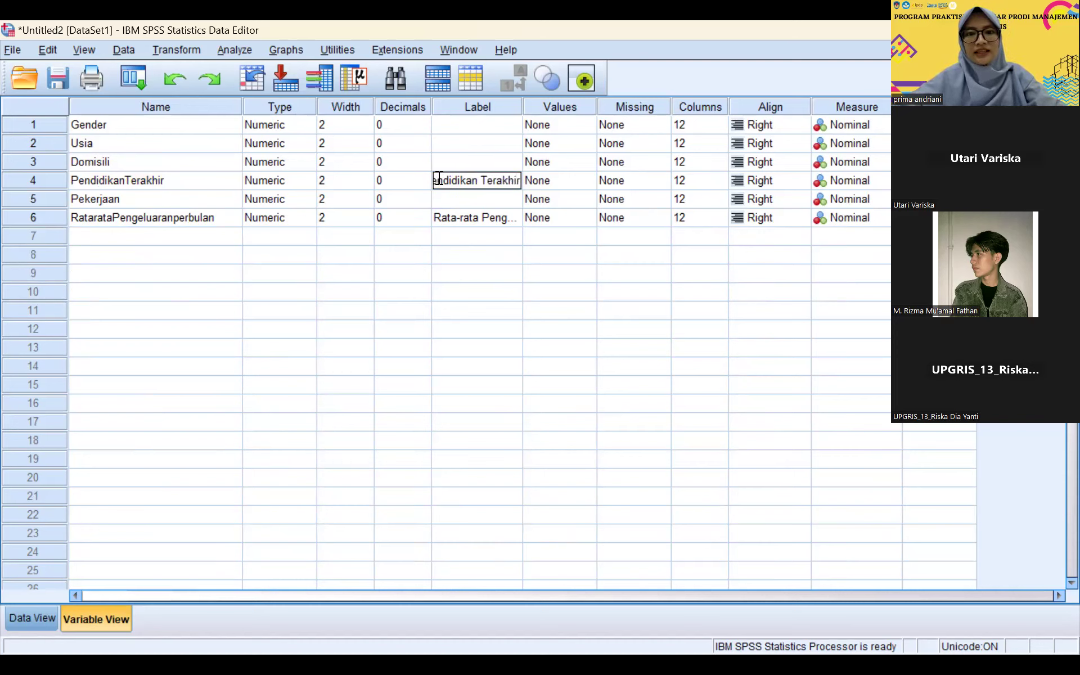
Step: Widen the Label column enough to fit the full label of the monthly spending variable
{"action": "left_click", "coordinate": [497, 218]}
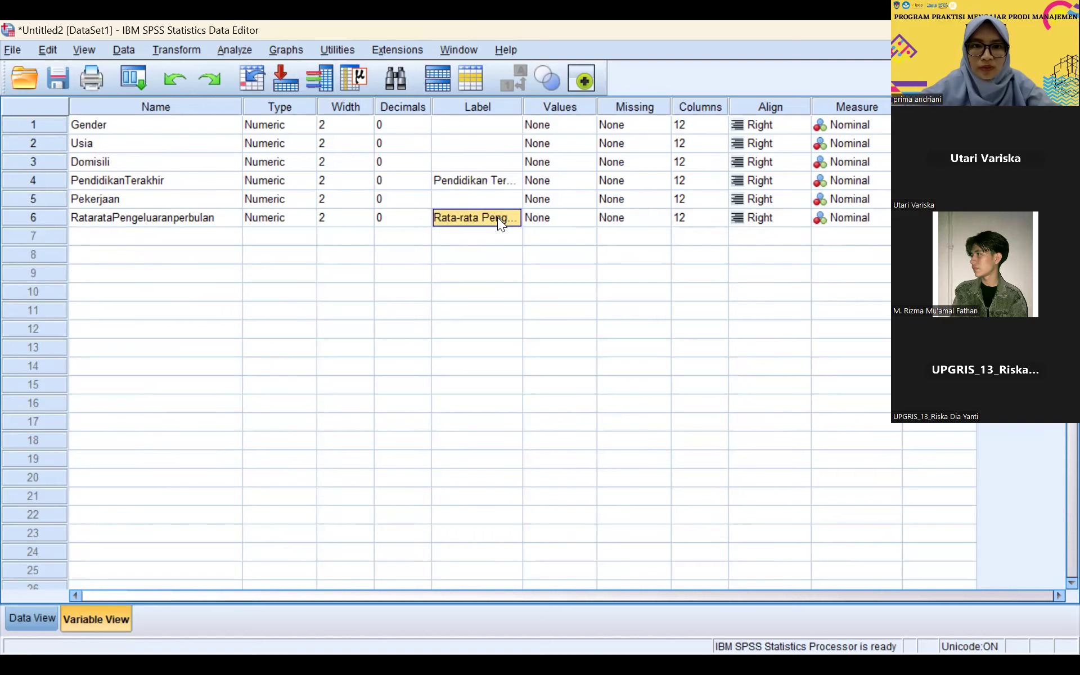
{"action": "left_click_drag", "start_coordinate": [522, 105], "coordinate": [602, 95]}
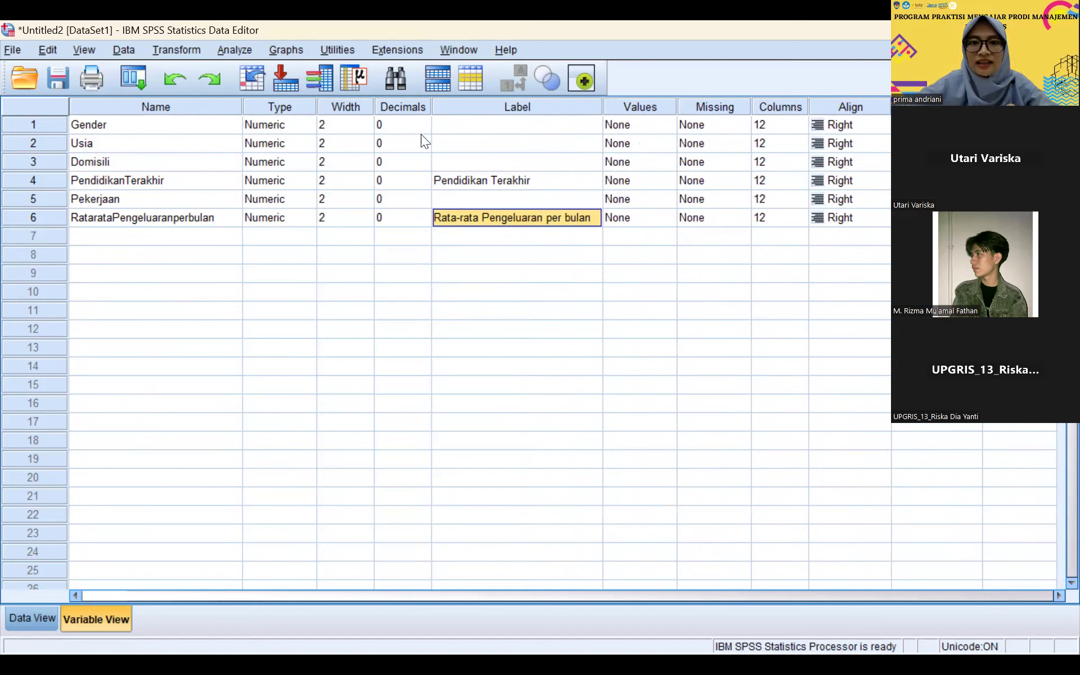
{"action": "left_click", "coordinate": [444, 127]}
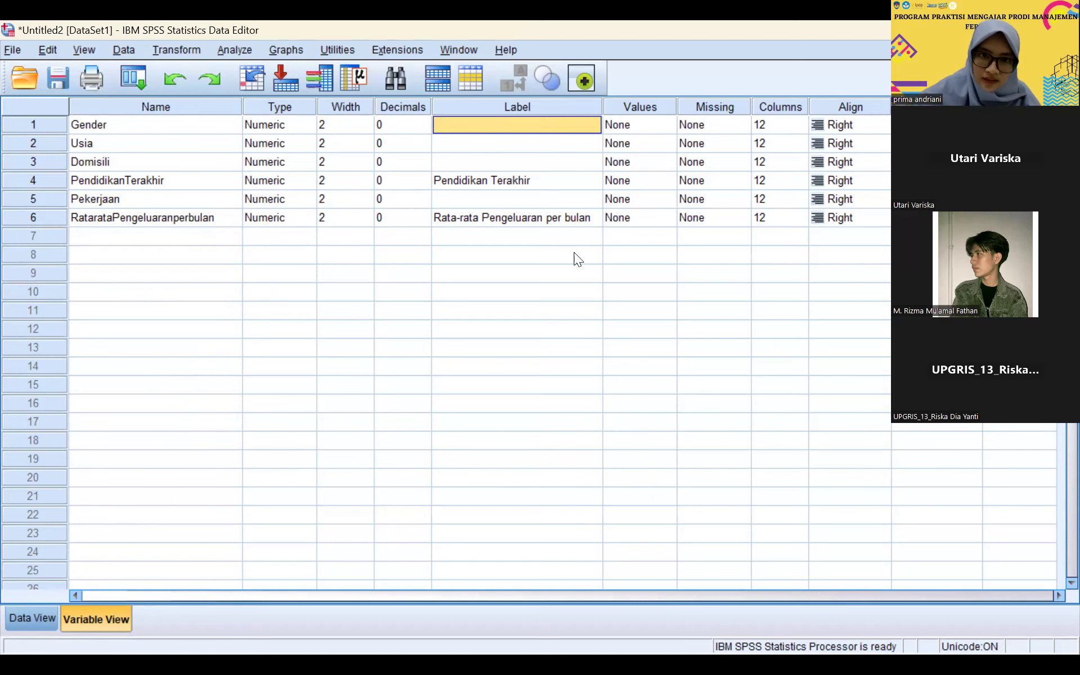
Step: Compare the coded respondent values of the six variables with their variable definitions
{"action": "left_click", "coordinate": [38, 614]}
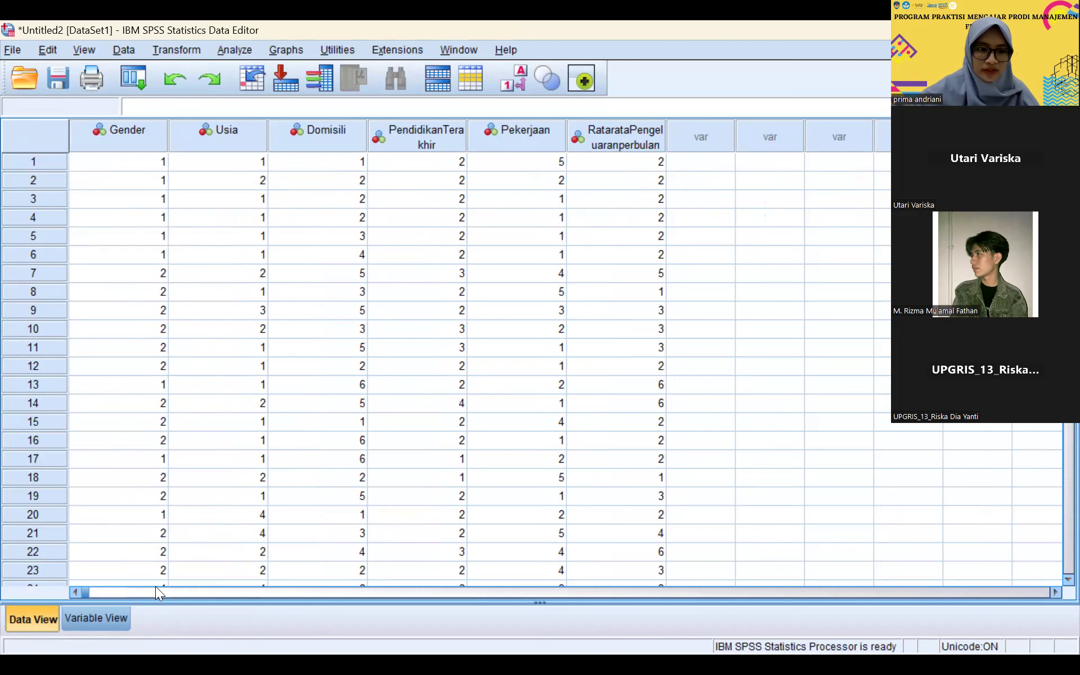
{"action": "left_click", "coordinate": [109, 618]}
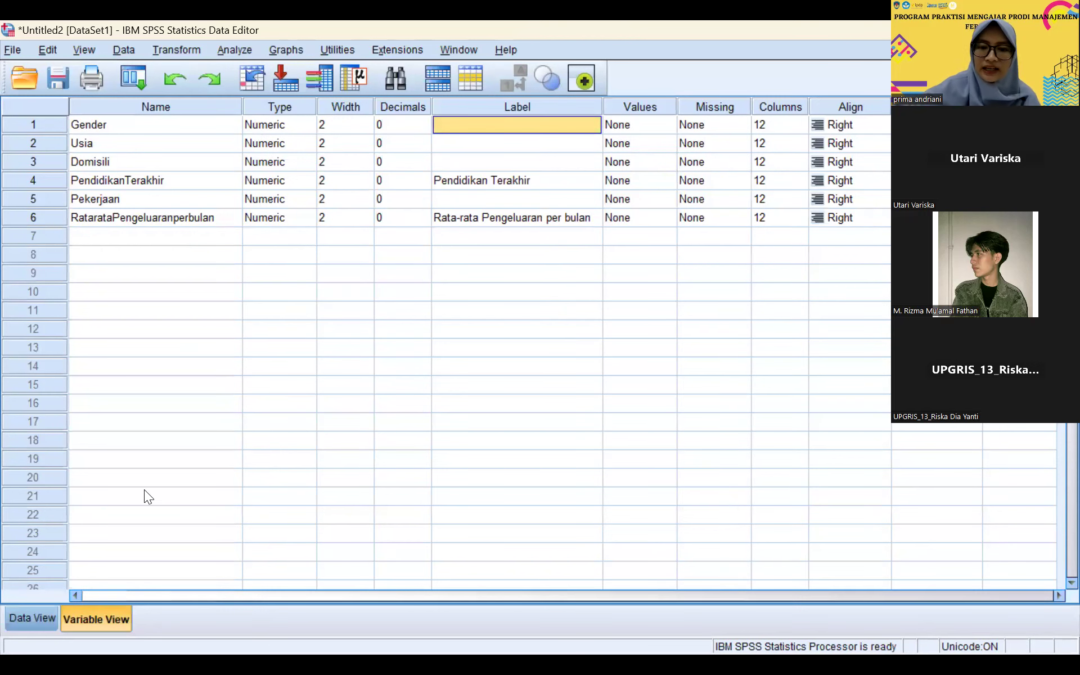
{"action": "left_click", "coordinate": [19, 619]}
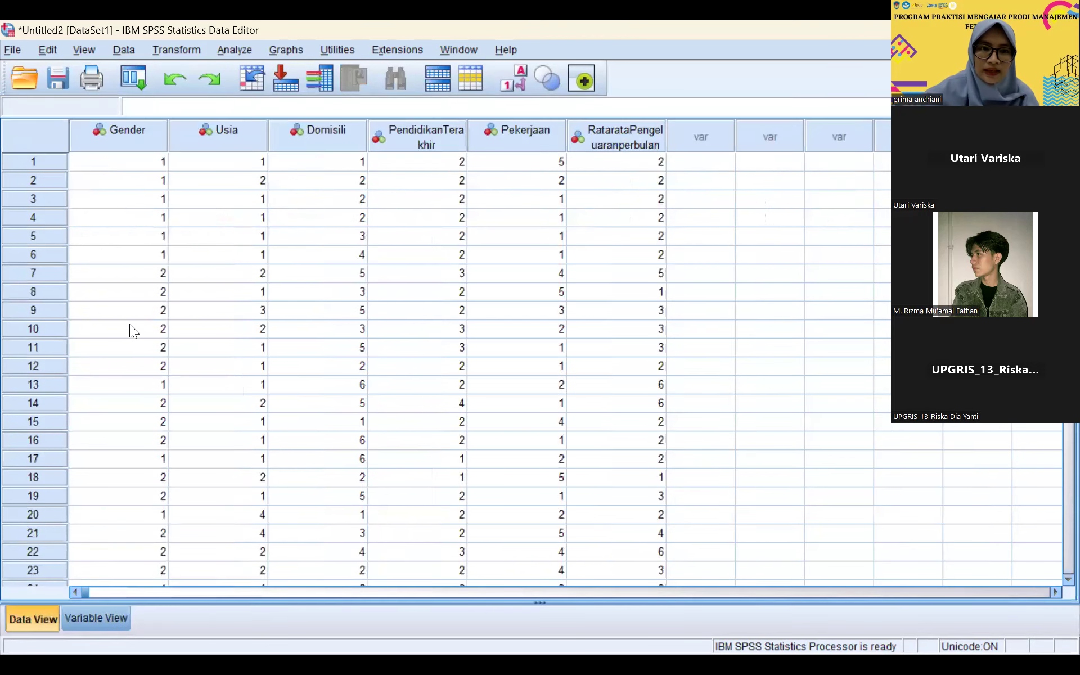
{"action": "left_click", "coordinate": [103, 613]}
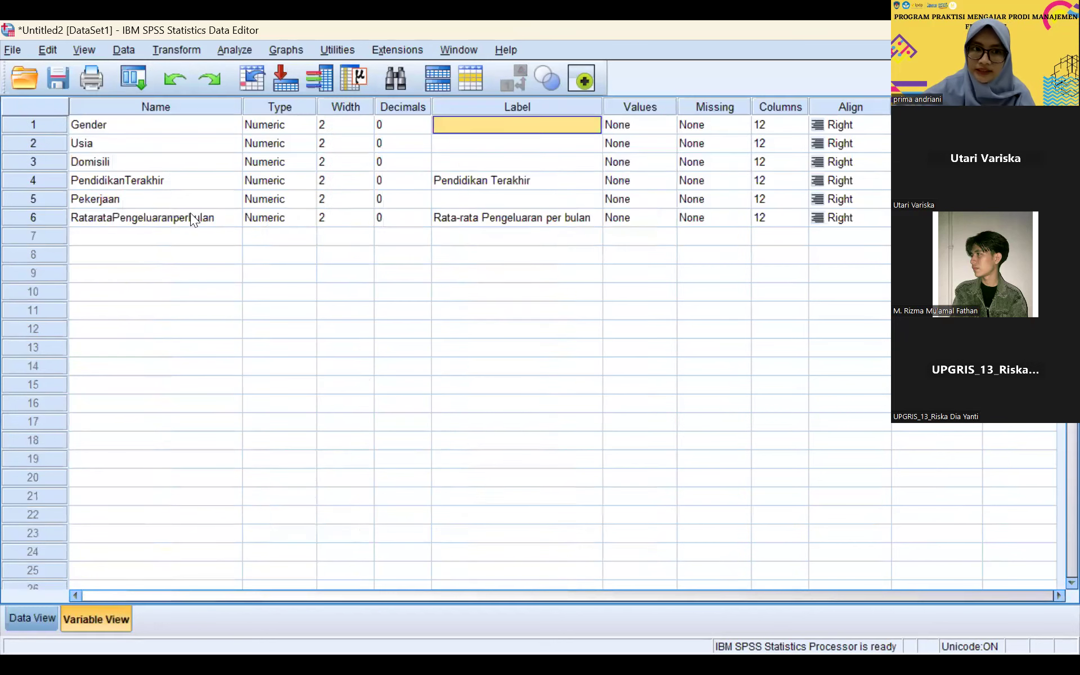
Step: Review the variable type options for Domisili and close them without making changes
{"action": "left_click", "coordinate": [255, 159]}
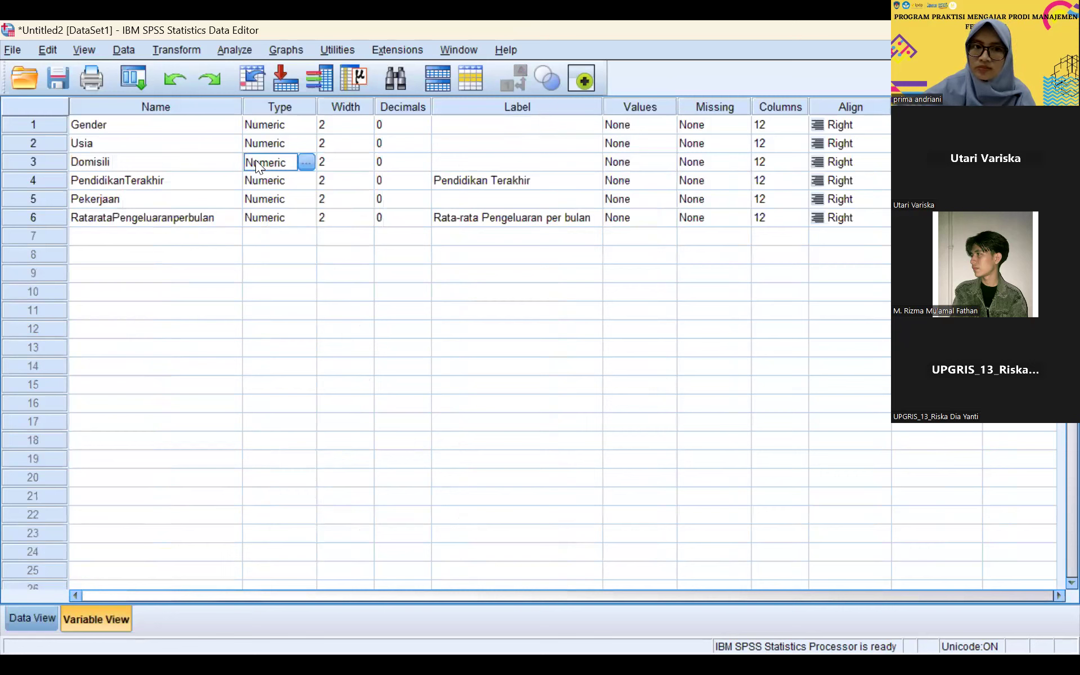
{"action": "left_click", "coordinate": [306, 162]}
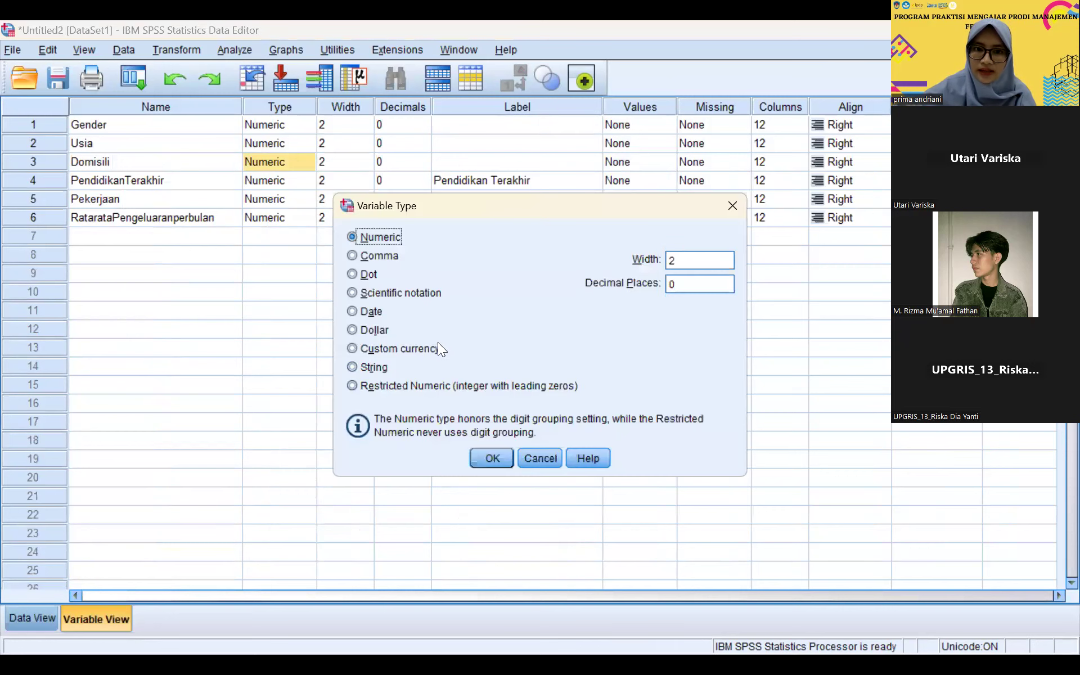
{"action": "left_click", "coordinate": [527, 453]}
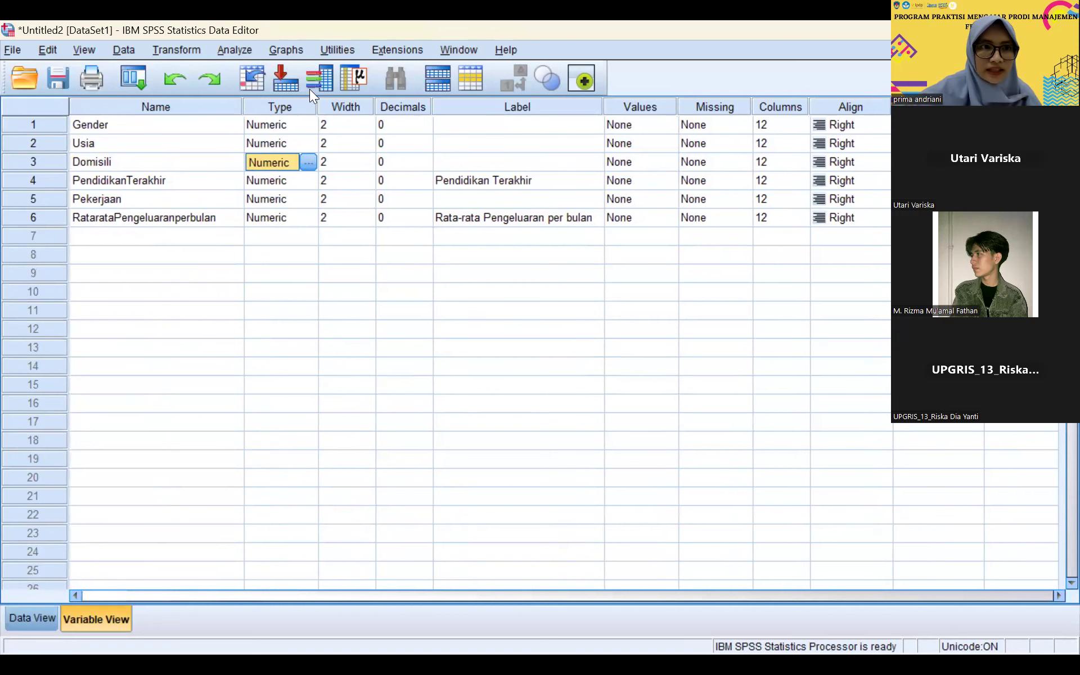
{"action": "left_click", "coordinate": [211, 140]}
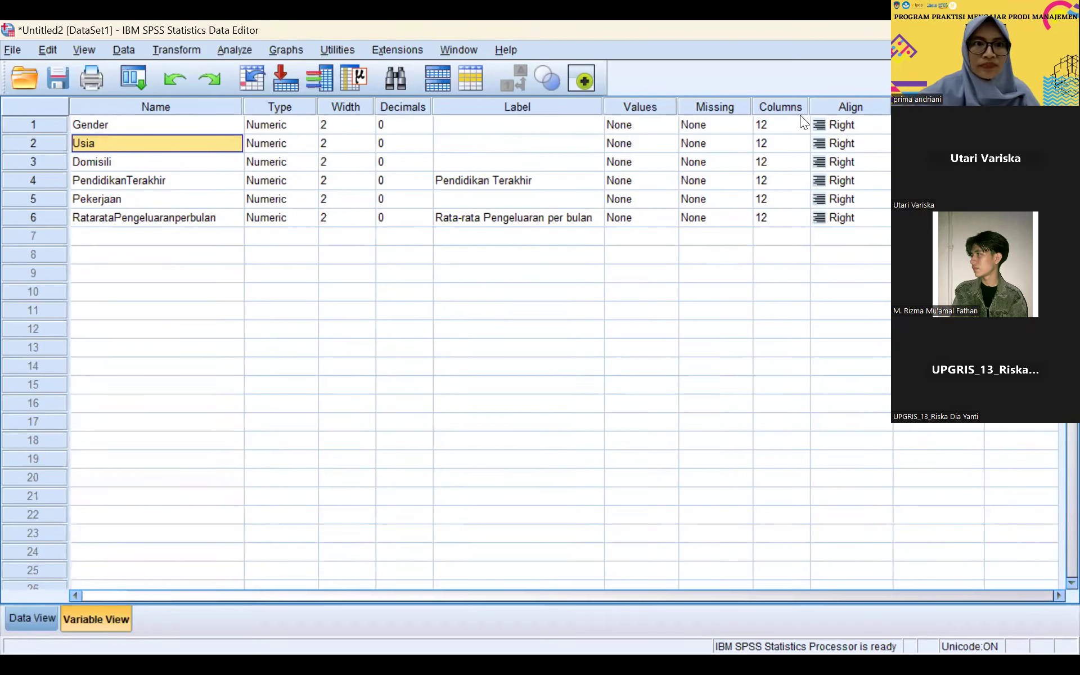
Step: Start a Frequencies analysis and add all six variables, from Gender to Rata-rata Pengeluaran per bulan, to the analysis
{"action": "left_click", "coordinate": [225, 48]}
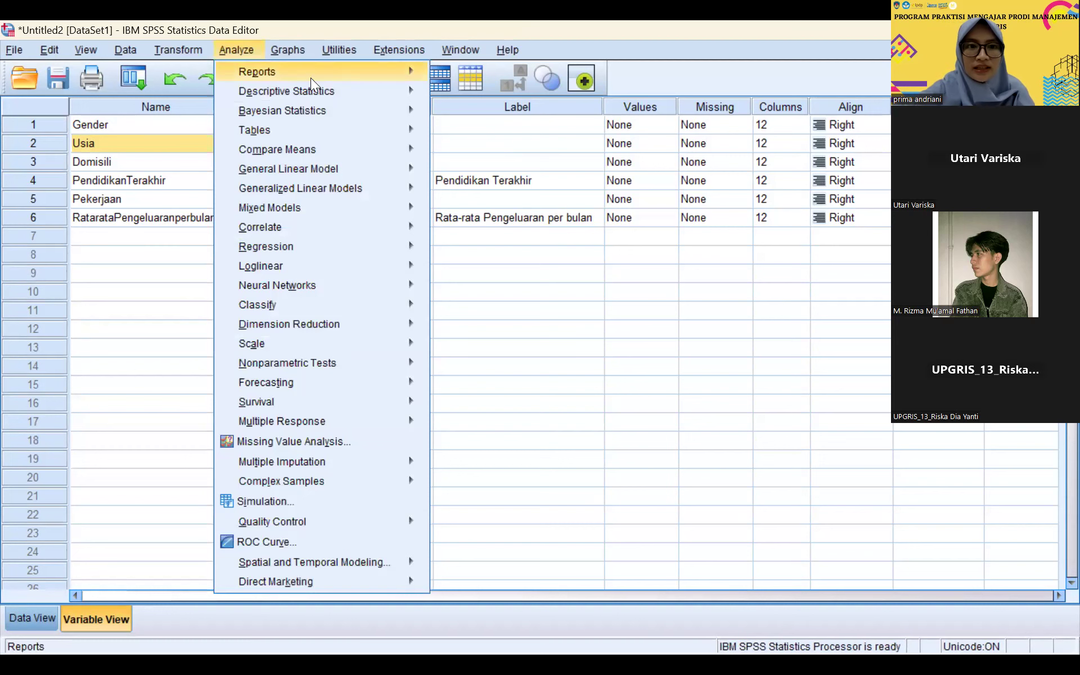
{"action": "mouse_move", "coordinate": [364, 92]}
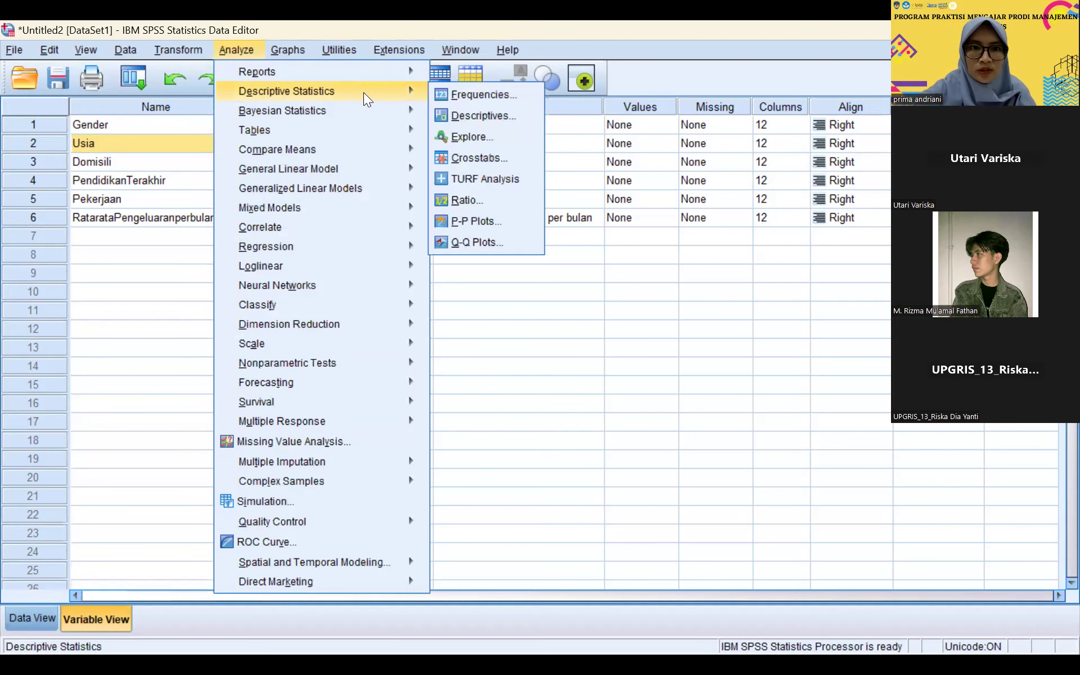
{"action": "left_click", "coordinate": [480, 93]}
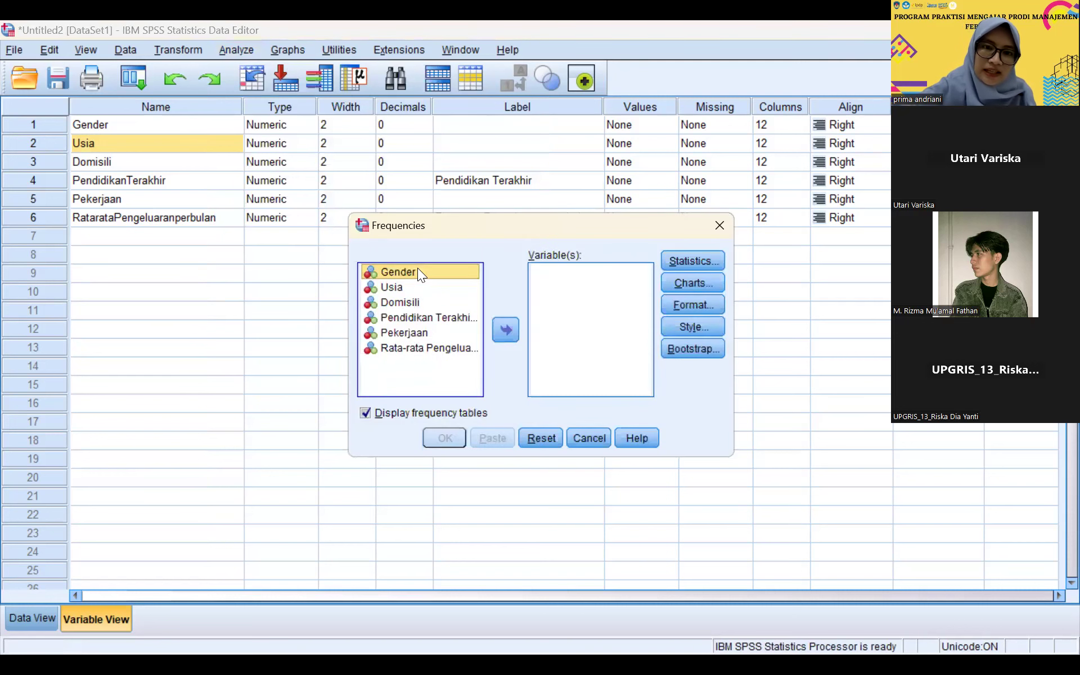
{"action": "key", "text": "shift+Down"}
{"action": "key", "text": "shift+Down"}
{"action": "key", "text": "shift+Down"}
{"action": "key", "text": "shift+Down"}
{"action": "key", "text": "shift+Down"}
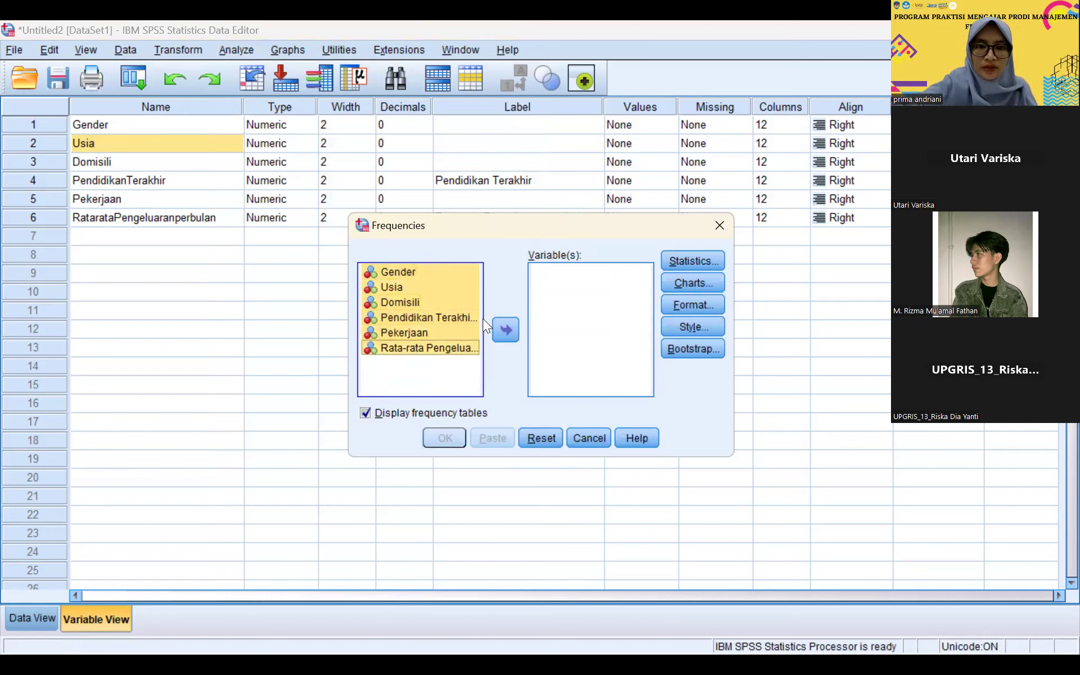
{"action": "left_click", "coordinate": [502, 327]}
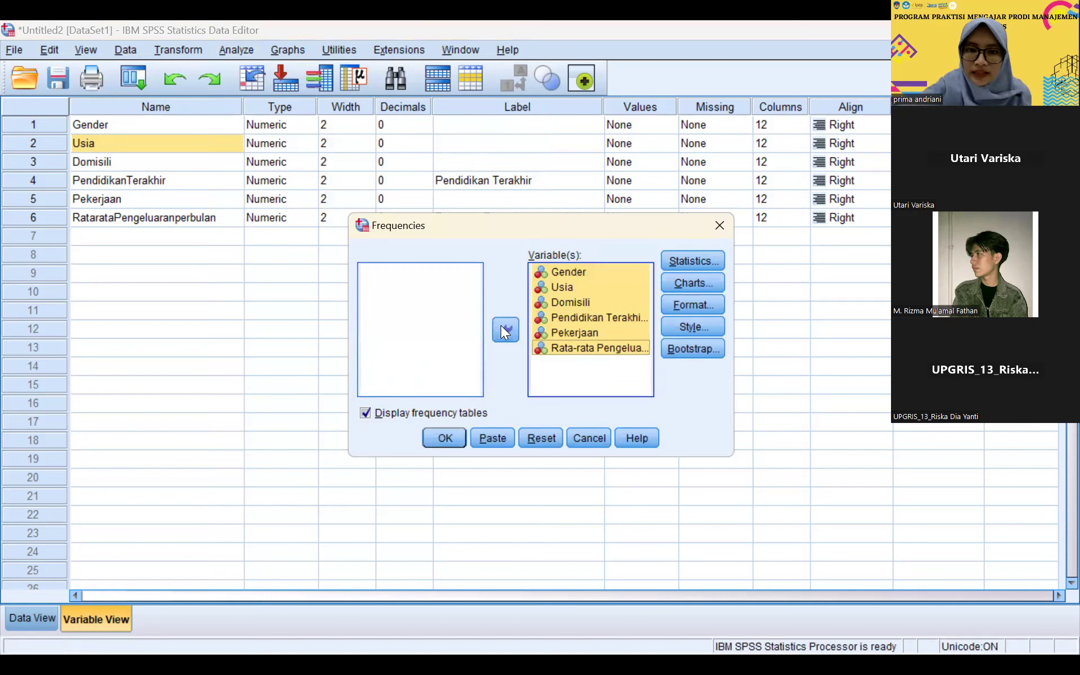
Step: Request the mean, median, mode and sum as central tendency statistics for the frequency analysis
{"action": "left_click", "coordinate": [680, 260]}
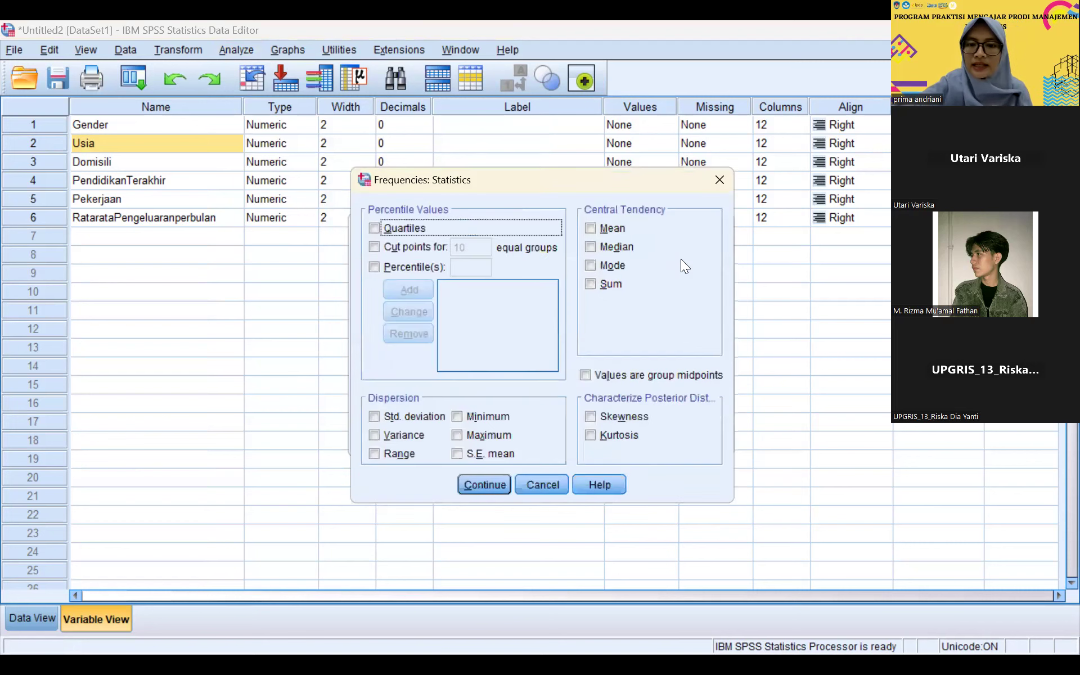
{"action": "left_click", "coordinate": [591, 228]}
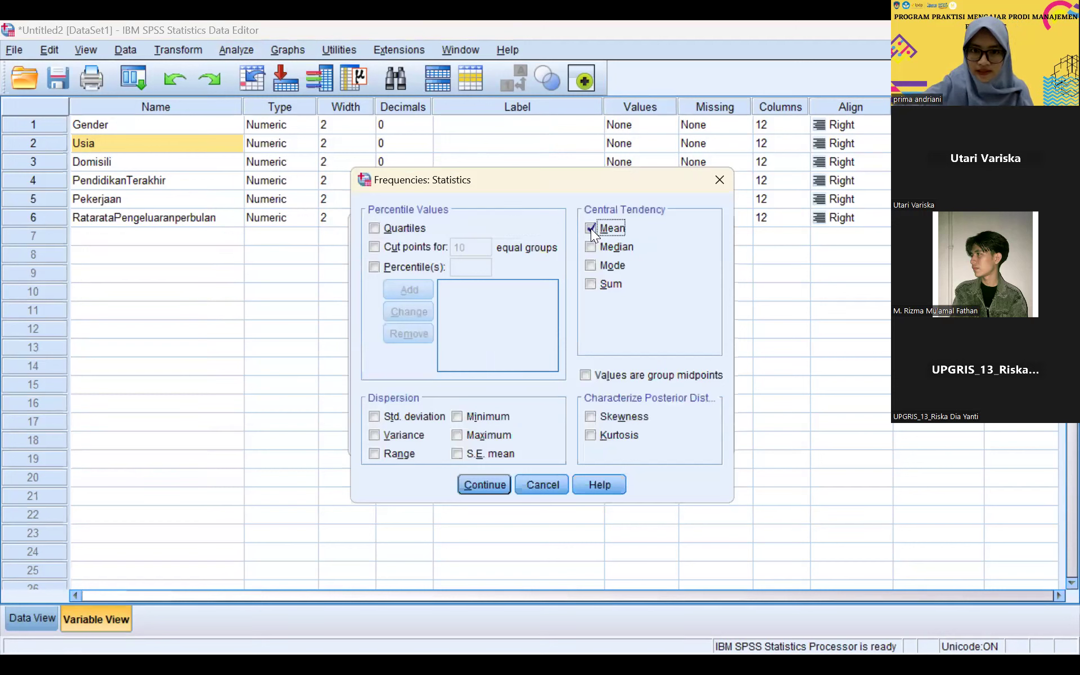
{"action": "left_click", "coordinate": [591, 247]}
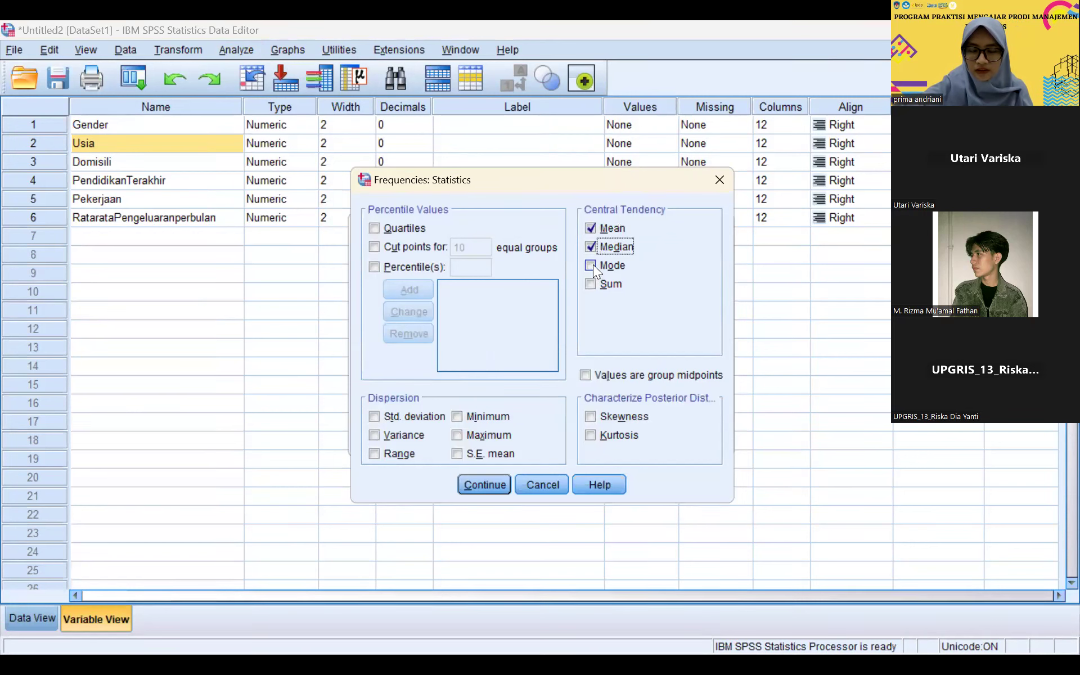
{"action": "left_click", "coordinate": [592, 264]}
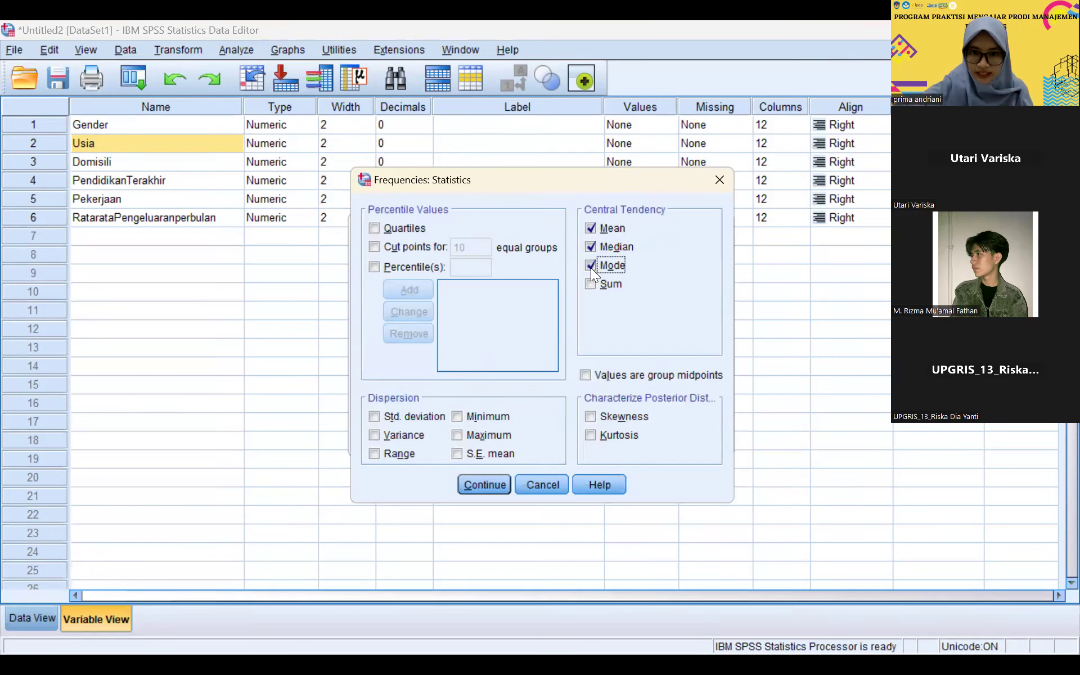
{"action": "left_click", "coordinate": [589, 287]}
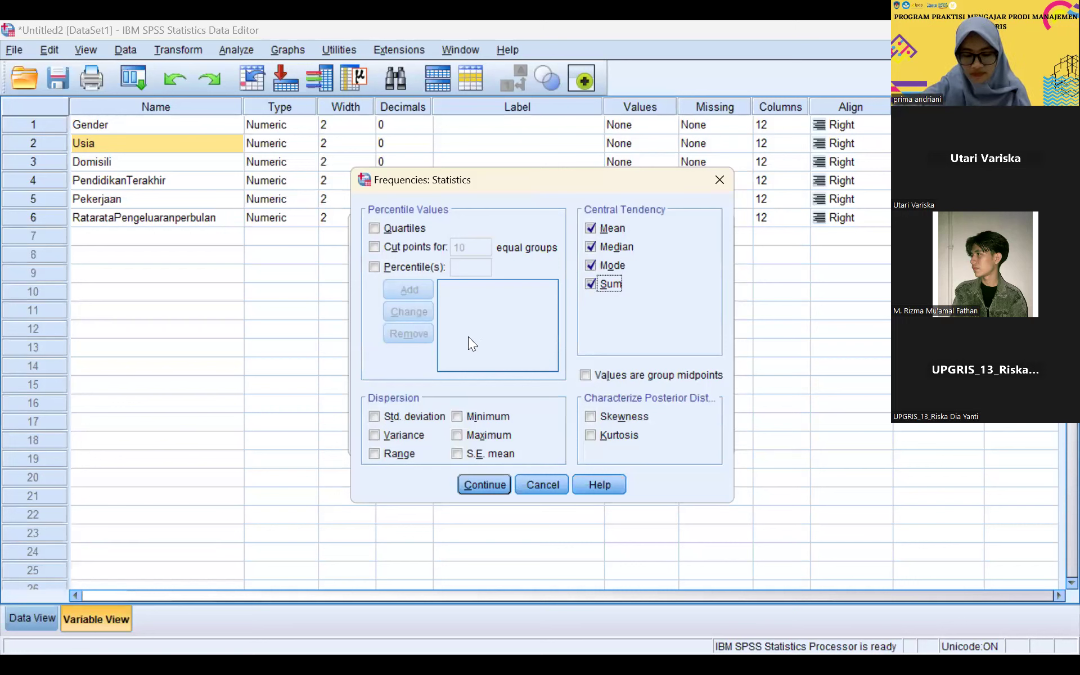
Step: Include standard deviation, variance, range, minimum, maximum, S.E. mean, skewness and kurtosis, and apply the statistics settings
{"action": "left_click", "coordinate": [375, 415]}
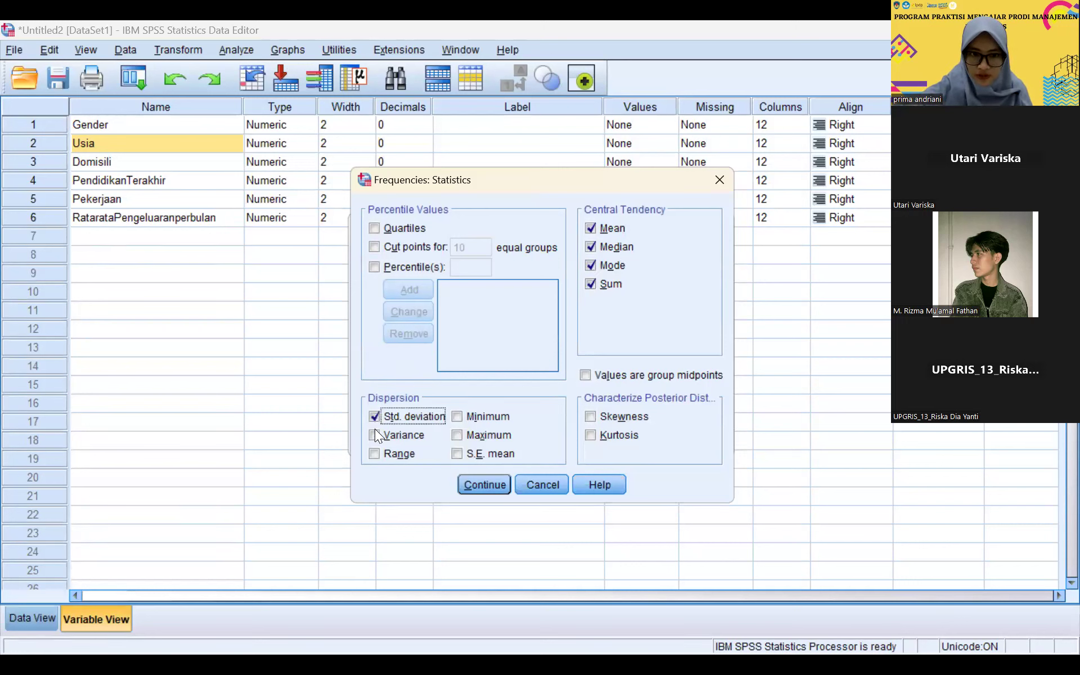
{"action": "left_click", "coordinate": [378, 452]}
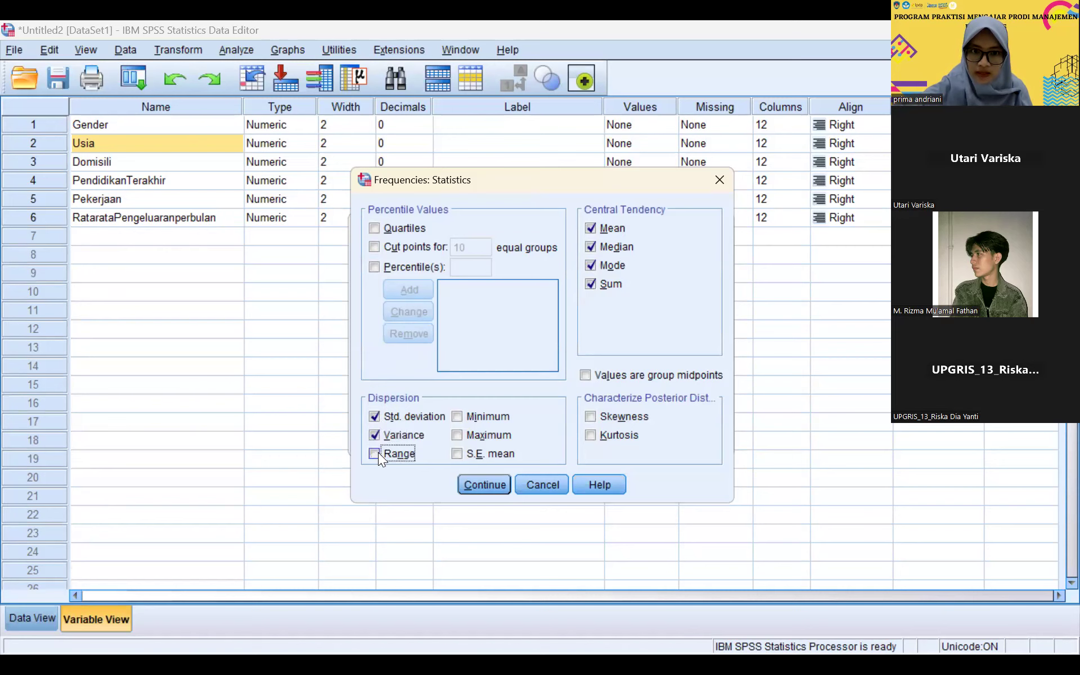
{"action": "left_click", "coordinate": [462, 412]}
{"action": "left_click", "coordinate": [457, 433]}
{"action": "left_click", "coordinate": [458, 453]}
{"action": "left_click", "coordinate": [590, 417]}
{"action": "left_click", "coordinate": [590, 436]}
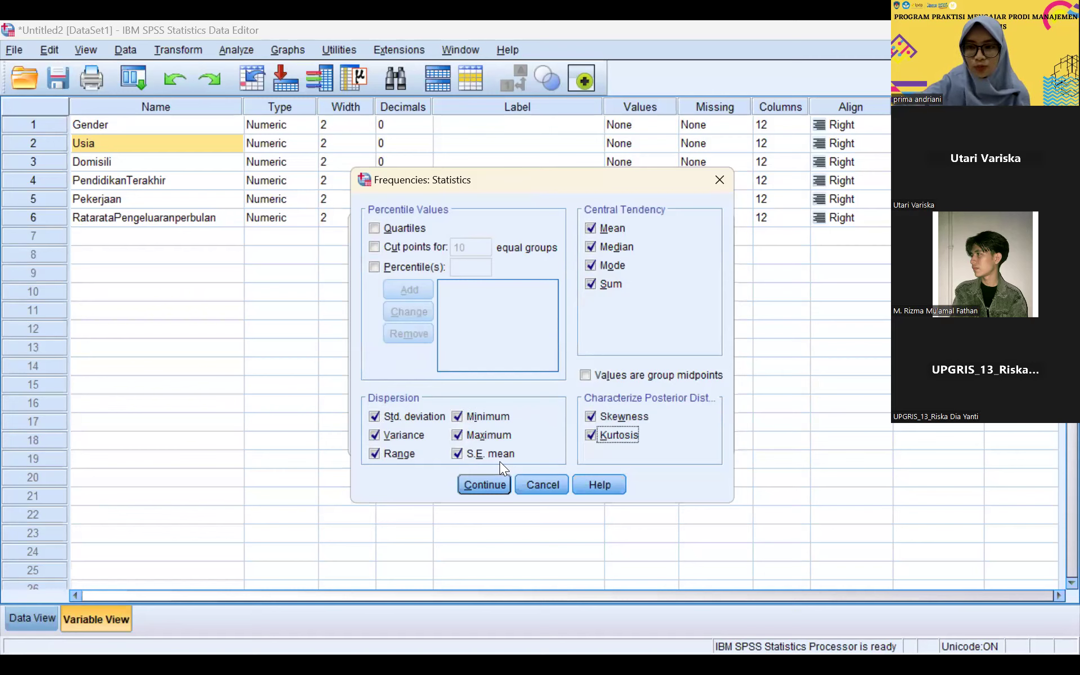
{"action": "left_click", "coordinate": [495, 481]}
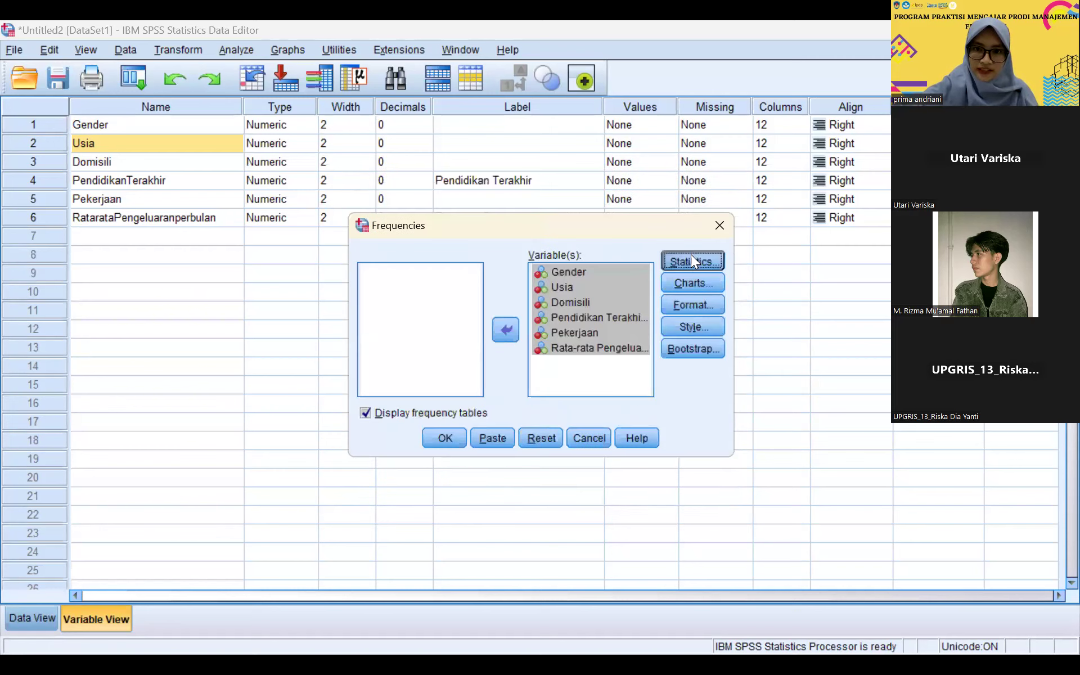
{"action": "left_click", "coordinate": [691, 256]}
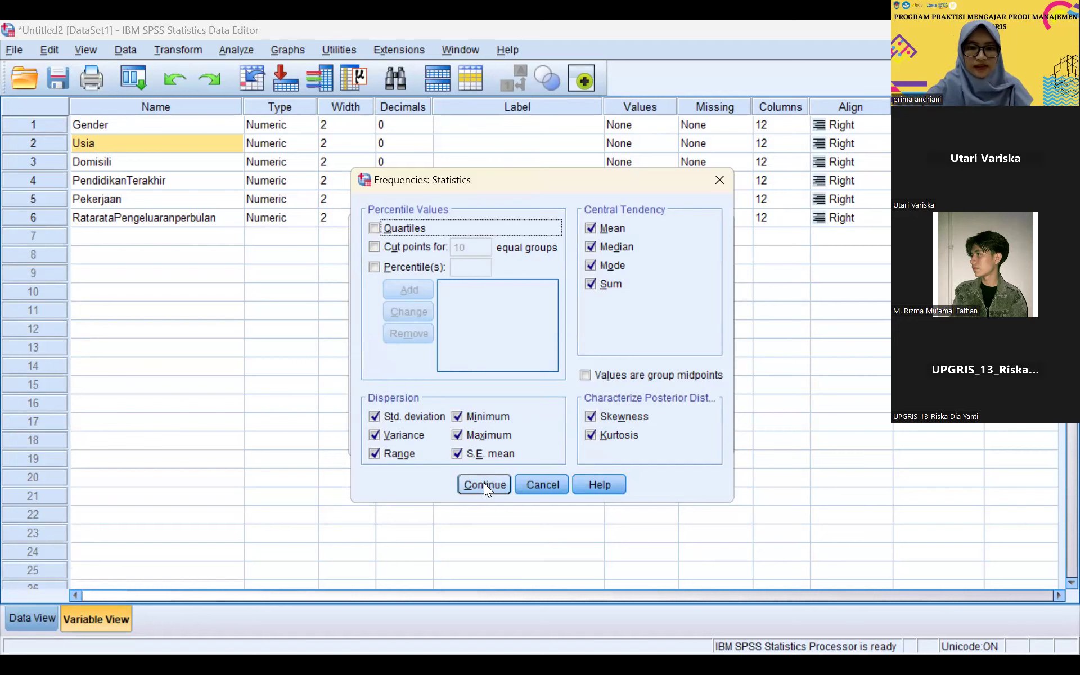
{"action": "left_click", "coordinate": [484, 482]}
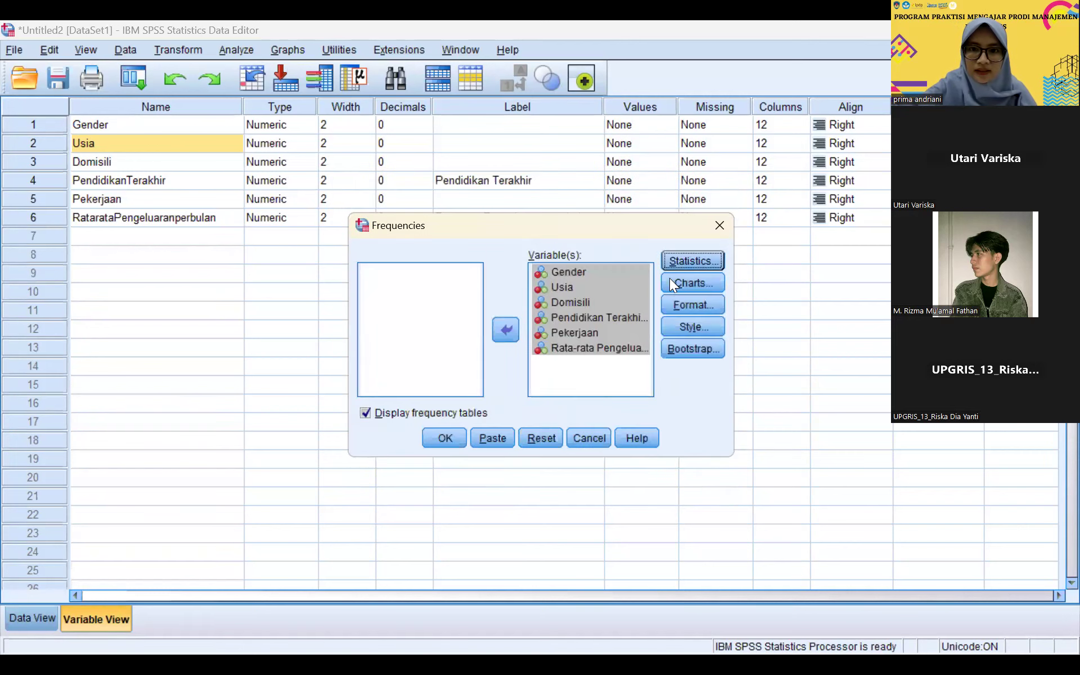
Step: Set the charts to bar charts with percentages as chart values and run the frequency analysis
{"action": "left_click", "coordinate": [684, 282]}
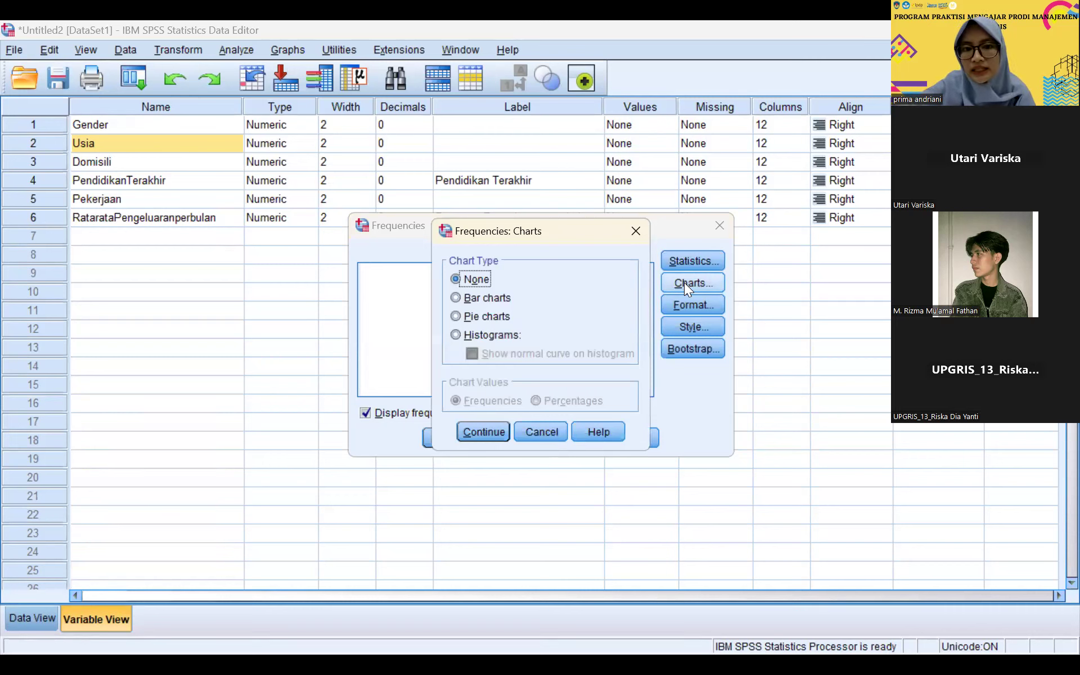
{"action": "left_click", "coordinate": [491, 299]}
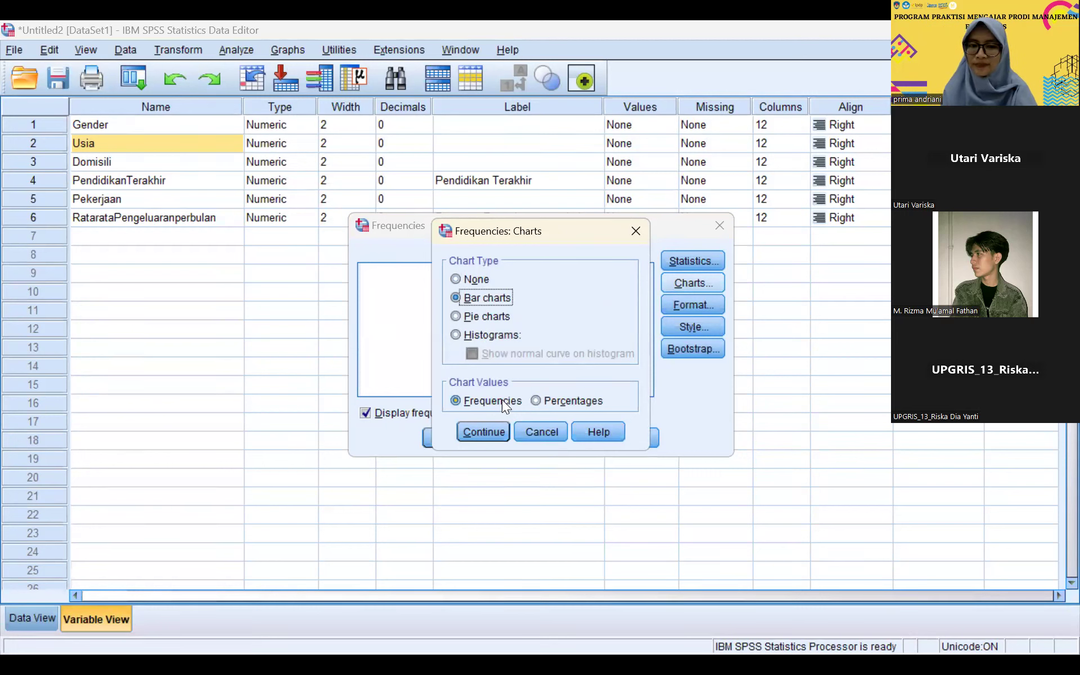
{"action": "left_click", "coordinate": [536, 401]}
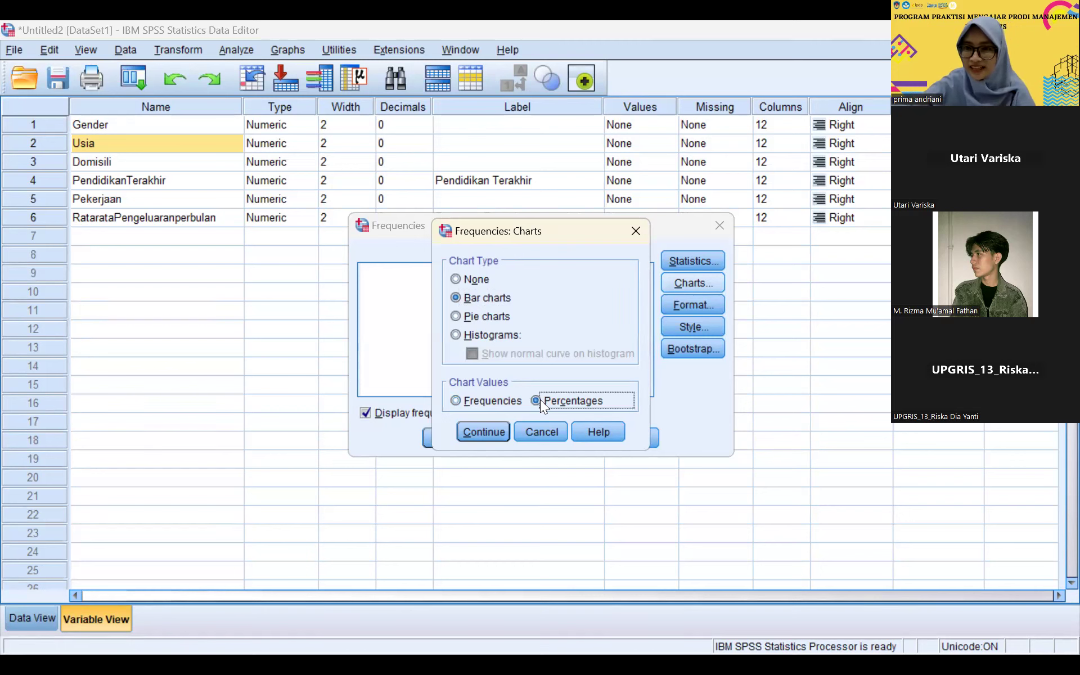
{"action": "left_click", "coordinate": [481, 431]}
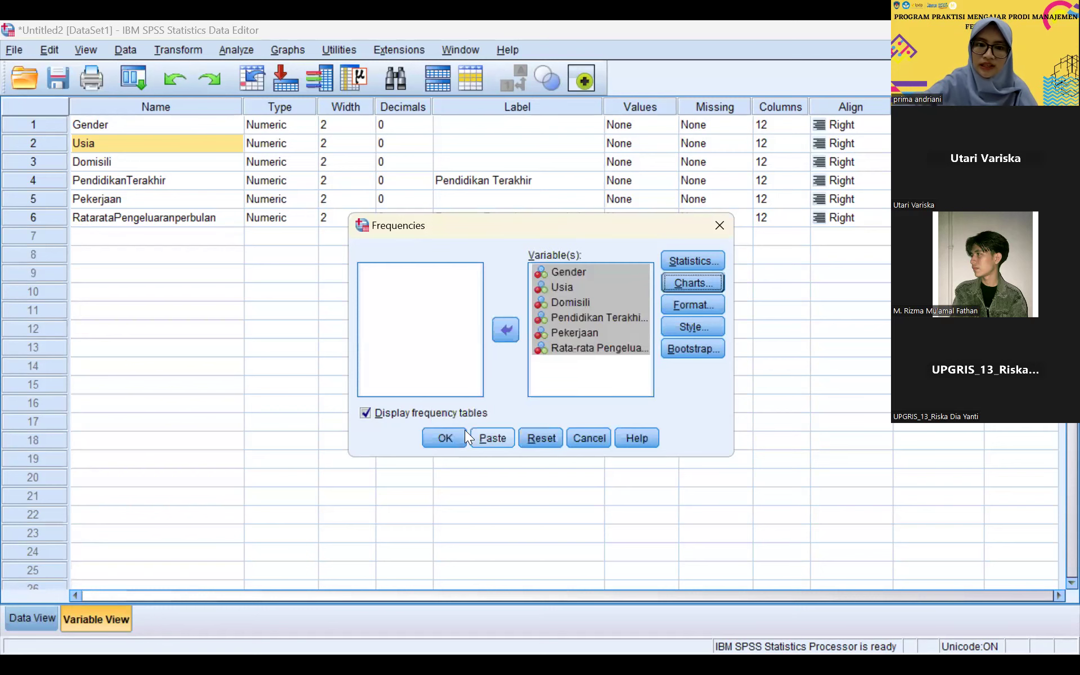
{"action": "left_click", "coordinate": [445, 437]}
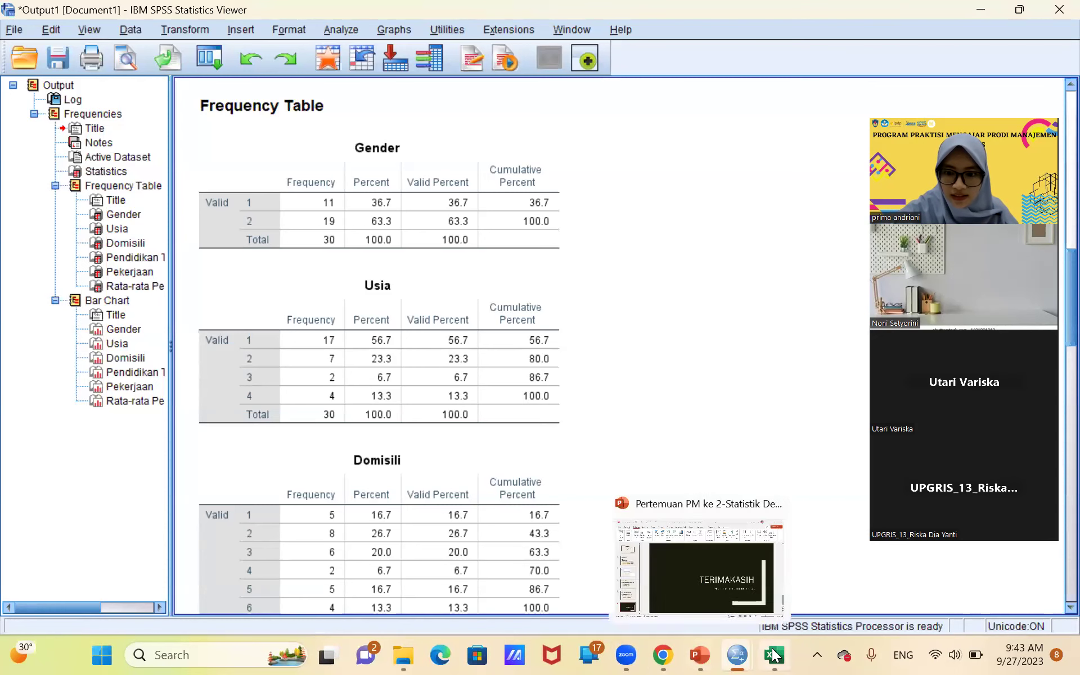
Step: Switch to Excel to view the DATA DEMOGRAFI sheet, and return to the SPSS output document
{"action": "left_click", "coordinate": [768, 563]}
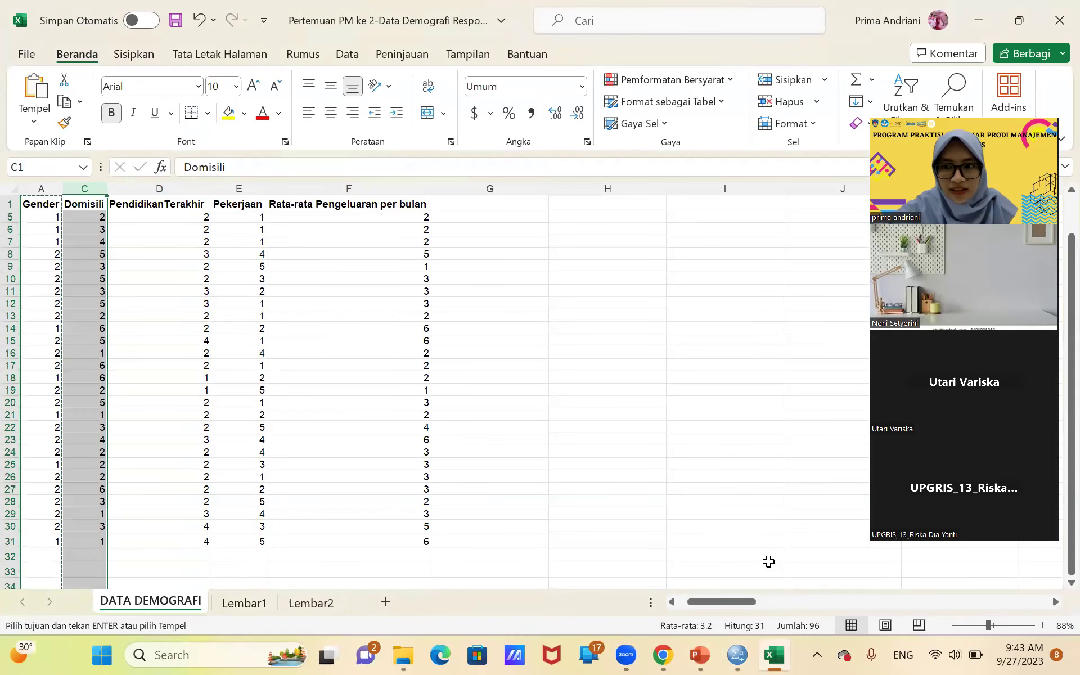
{"action": "mouse_move", "coordinate": [758, 654]}
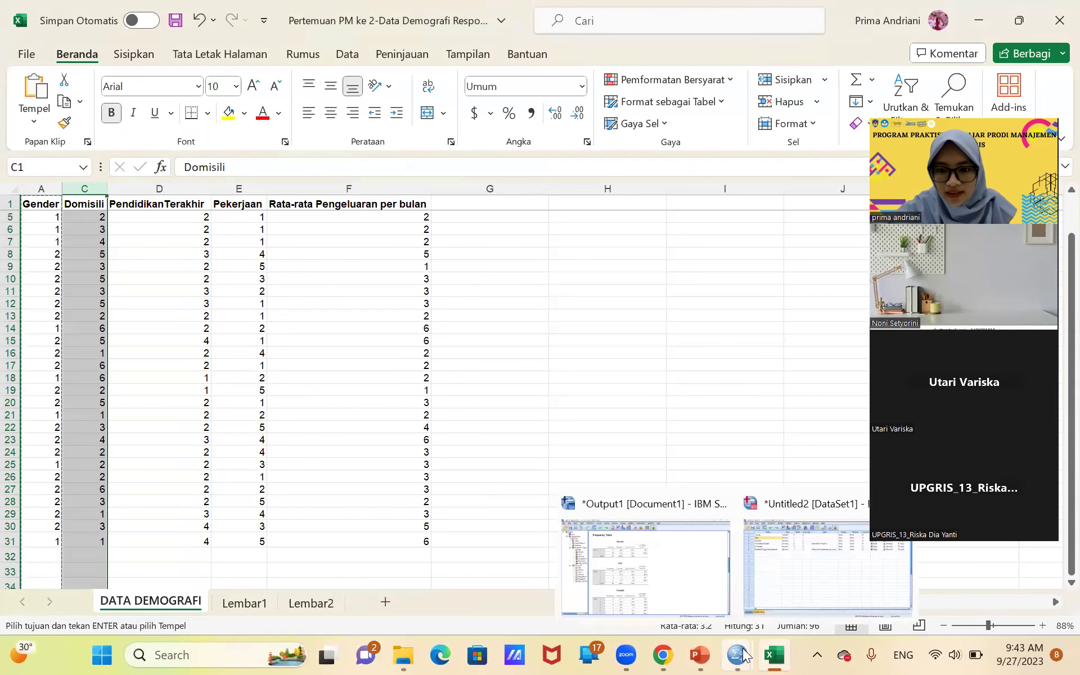
{"action": "left_click", "coordinate": [696, 579]}
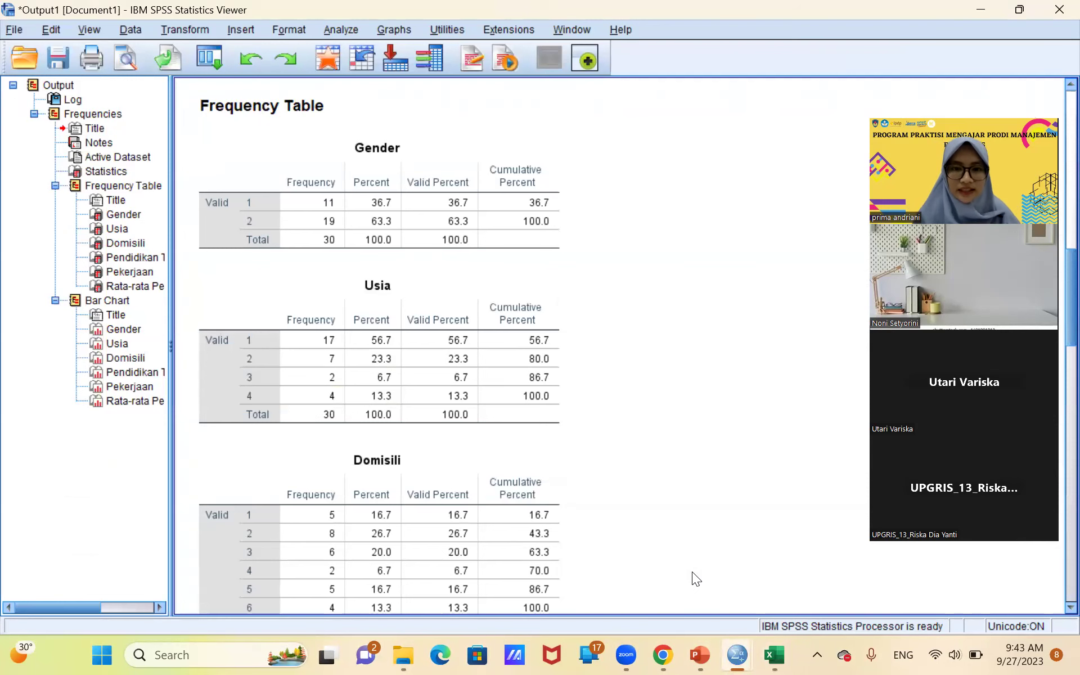
Step: Examine the Statistics table and the Gender, Usia and Domisili frequency tables in the output
{"action": "scroll", "coordinate": [701, 391], "scroll_direction": "up", "scroll_amount": 5}
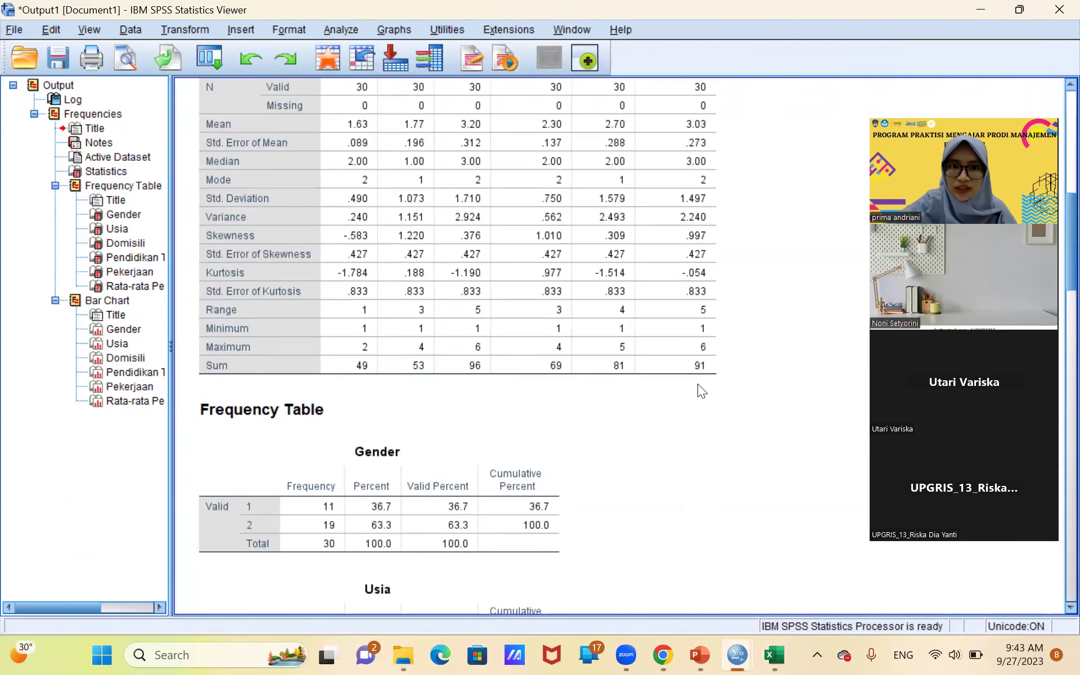
{"action": "scroll", "coordinate": [702, 391], "scroll_direction": "up", "scroll_amount": 3}
{"action": "scroll", "coordinate": [702, 391], "scroll_direction": "down", "scroll_amount": 8}
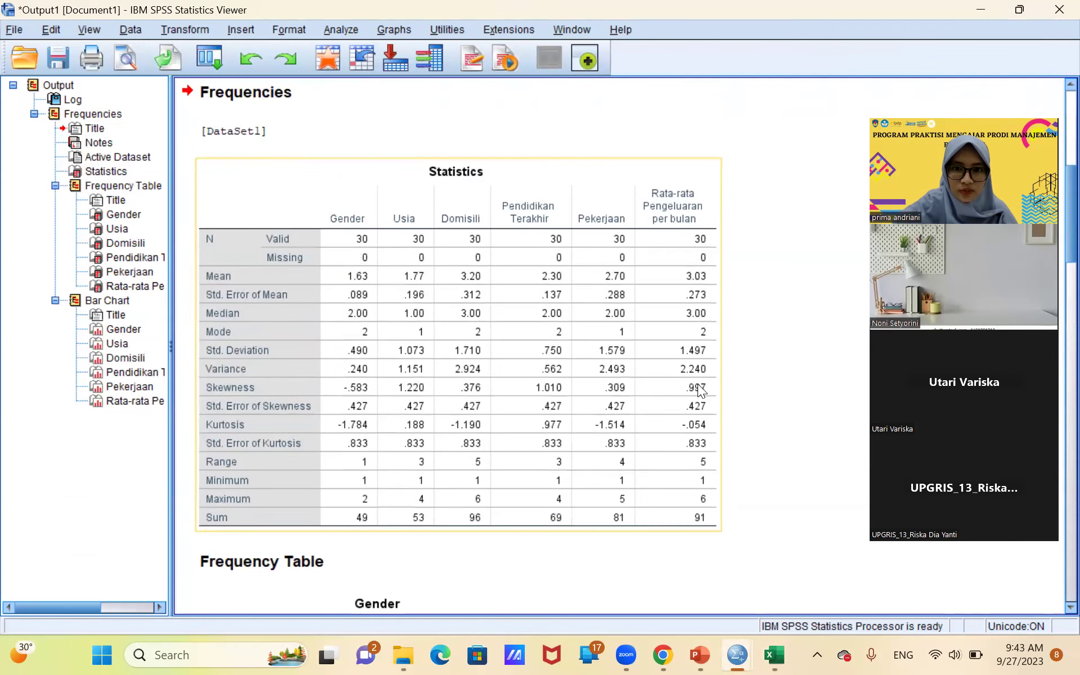
{"action": "left_click", "coordinate": [535, 241]}
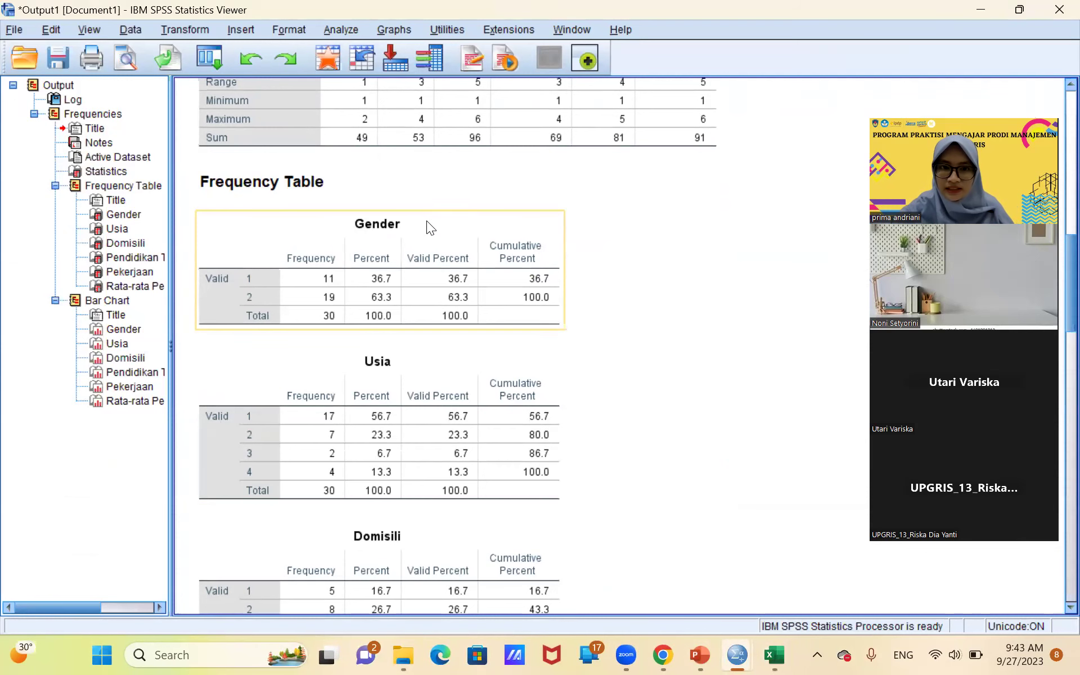
{"action": "left_click", "coordinate": [663, 246]}
{"action": "scroll", "coordinate": [667, 249], "scroll_direction": "down", "scroll_amount": 3}
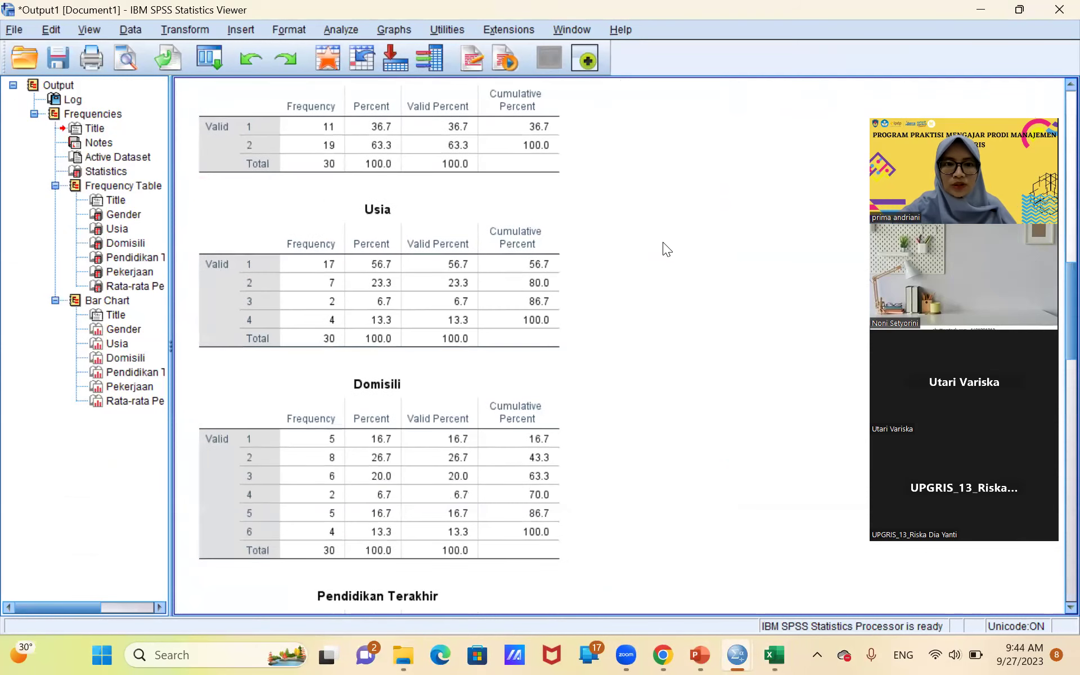
{"action": "scroll", "coordinate": [667, 249], "scroll_direction": "up", "scroll_amount": 1}
{"action": "left_click", "coordinate": [472, 169]}
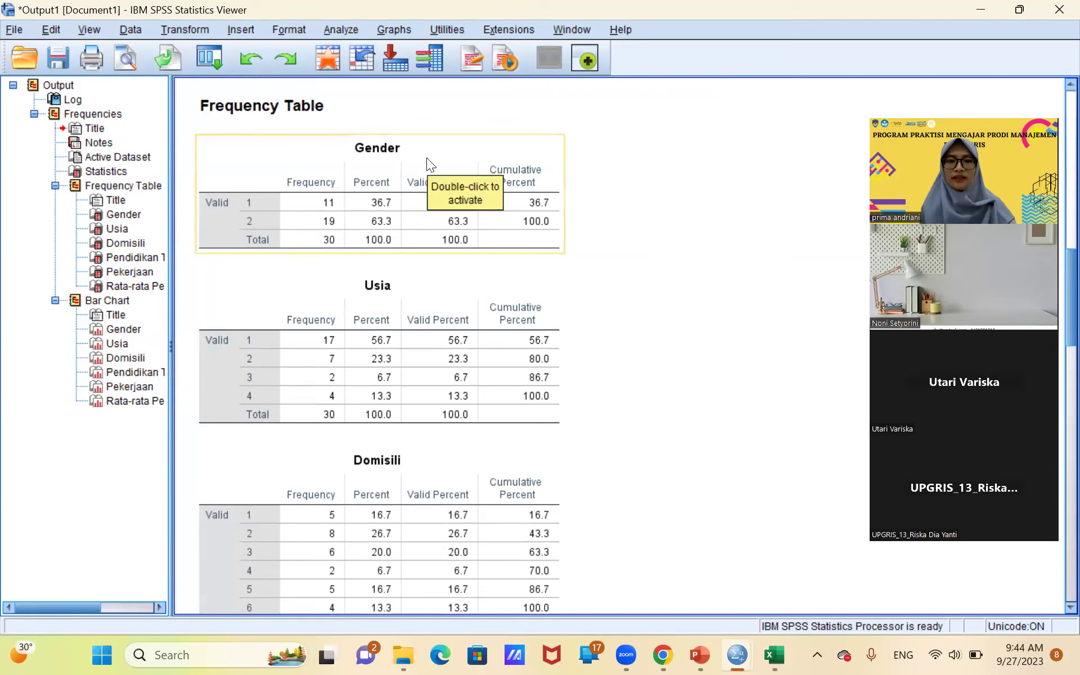
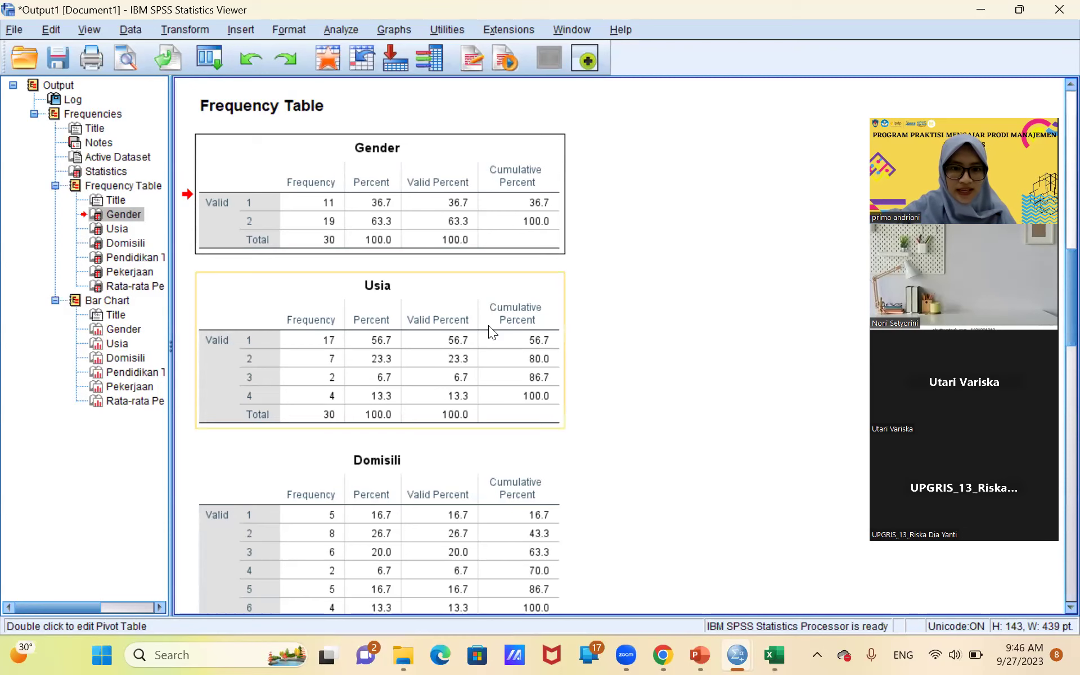
Step: Examine the frequency tables from Usia to Rata-rata Pengeluaran per bulan and the Gender bar chart
{"action": "scroll", "coordinate": [488, 325], "scroll_direction": "down", "scroll_amount": 3}
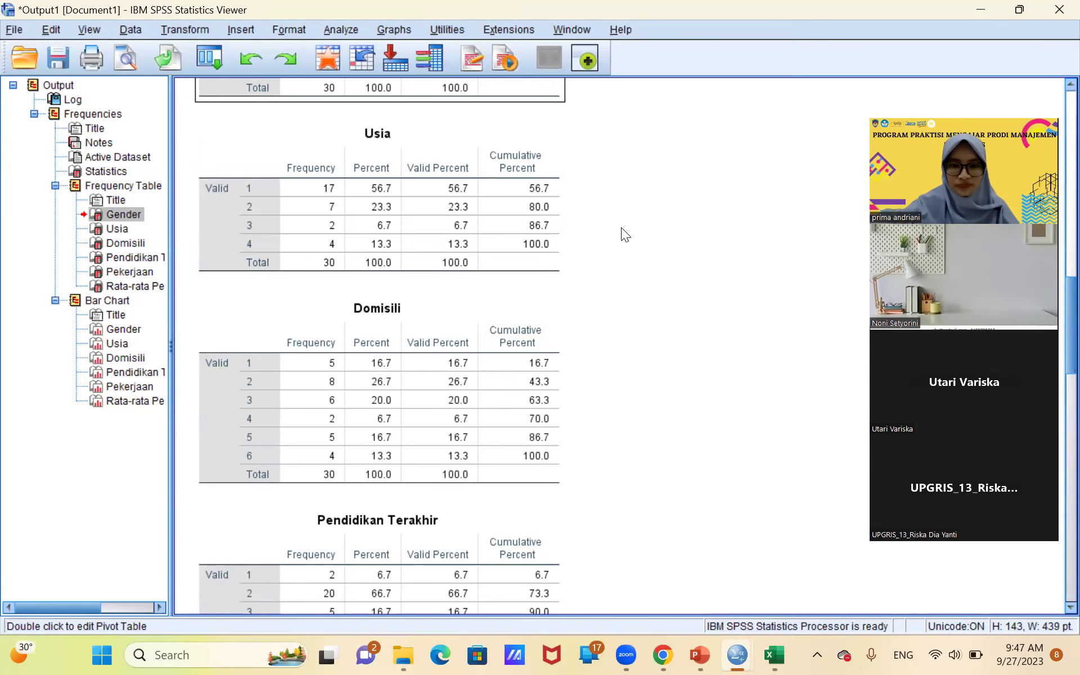
{"action": "scroll", "coordinate": [638, 350], "scroll_direction": "down", "scroll_amount": 4}
{"action": "left_click", "coordinate": [431, 191]}
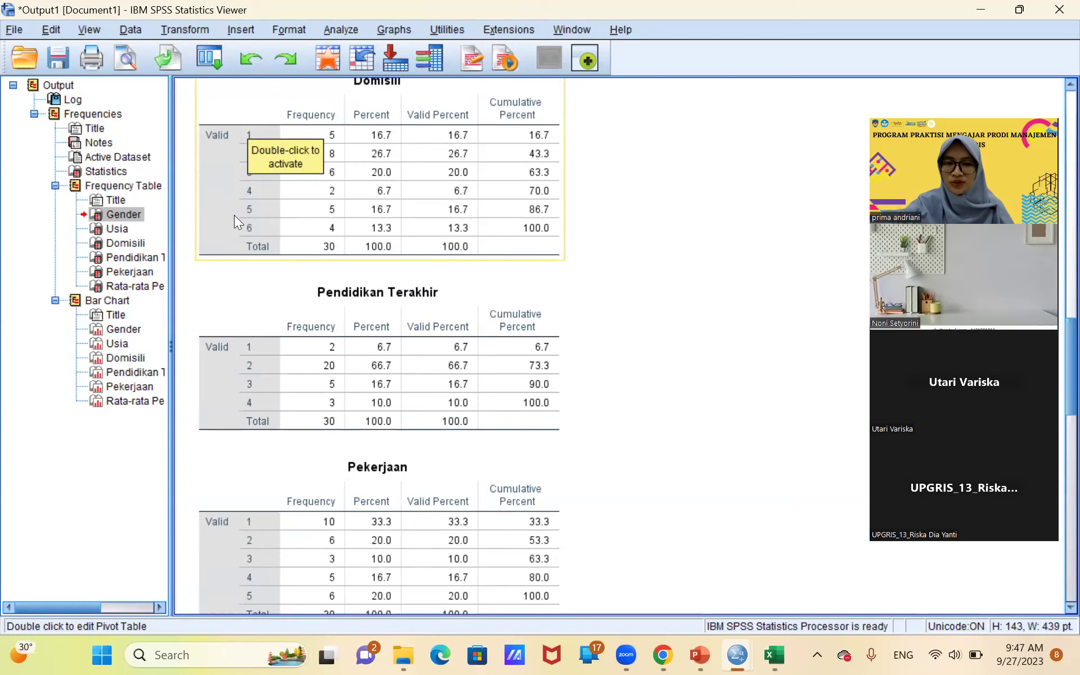
{"action": "scroll", "coordinate": [430, 306], "scroll_direction": "down", "scroll_amount": 4}
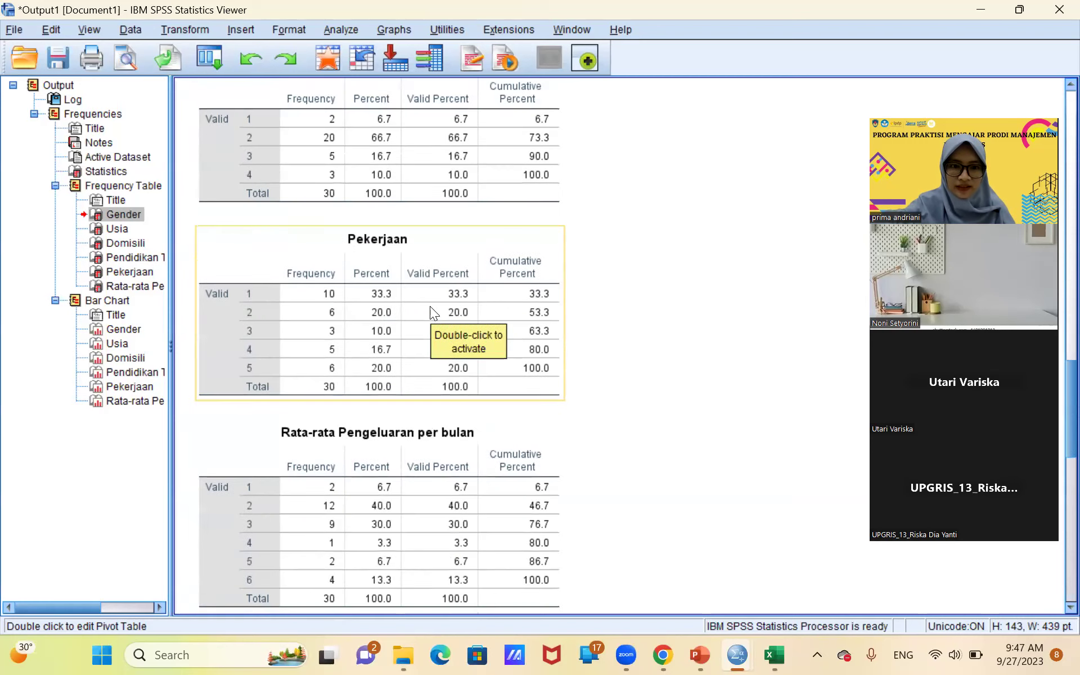
{"action": "scroll", "coordinate": [430, 306], "scroll_direction": "down", "scroll_amount": 8}
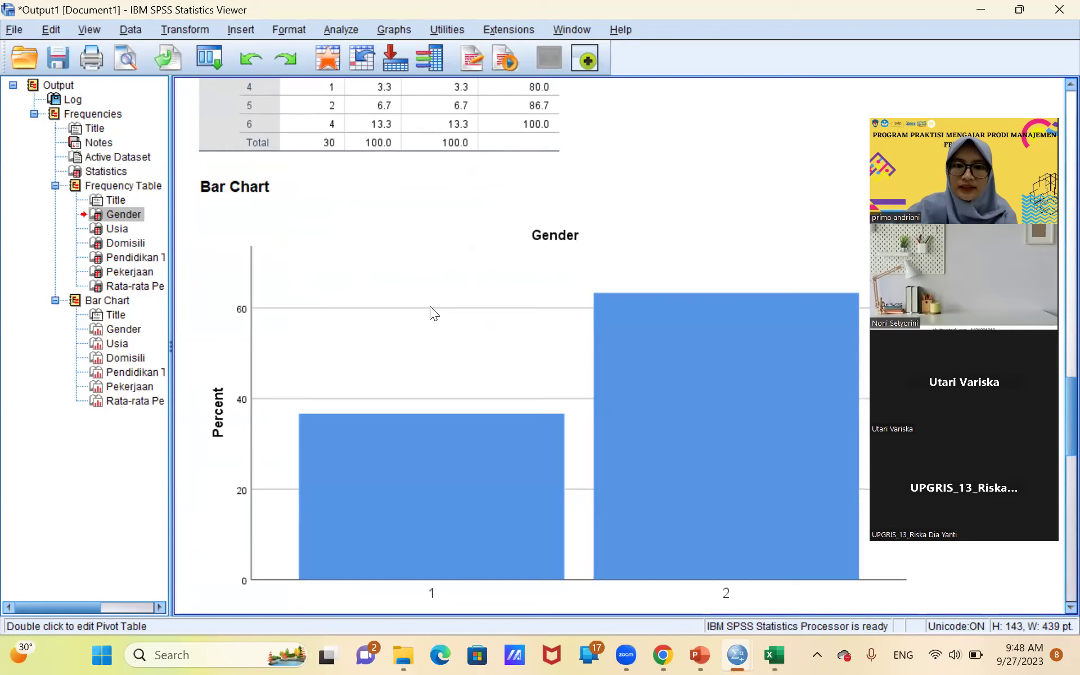
{"action": "scroll", "coordinate": [429, 306], "scroll_direction": "down", "scroll_amount": 1}
{"action": "left_click", "coordinate": [493, 334]}
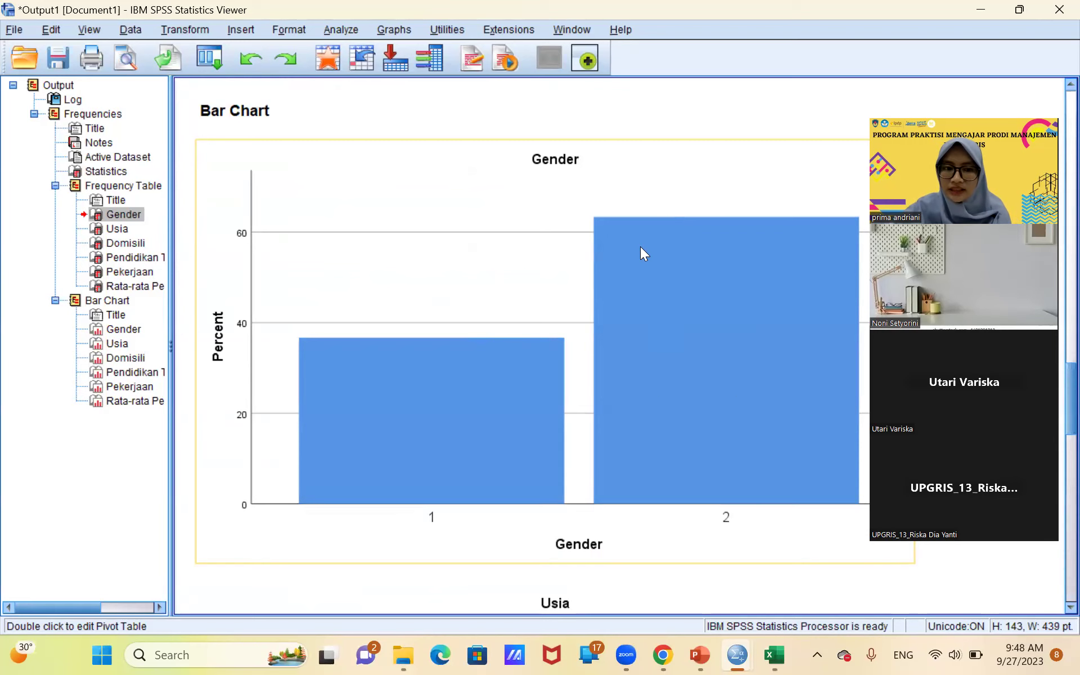
Step: Compare the Gender bar chart with the frequency tables for Gender through Rata-rata Pengeluaran per bulan
{"action": "scroll", "coordinate": [579, 308], "scroll_direction": "up", "scroll_amount": 5}
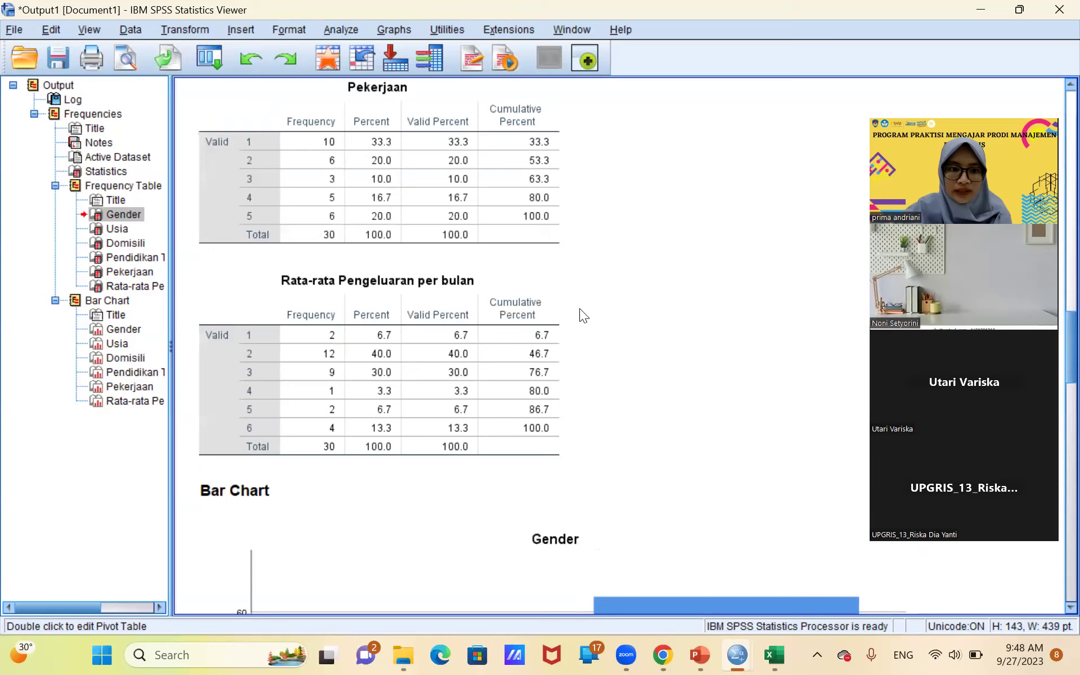
{"action": "scroll", "coordinate": [580, 308], "scroll_direction": "down", "scroll_amount": 4}
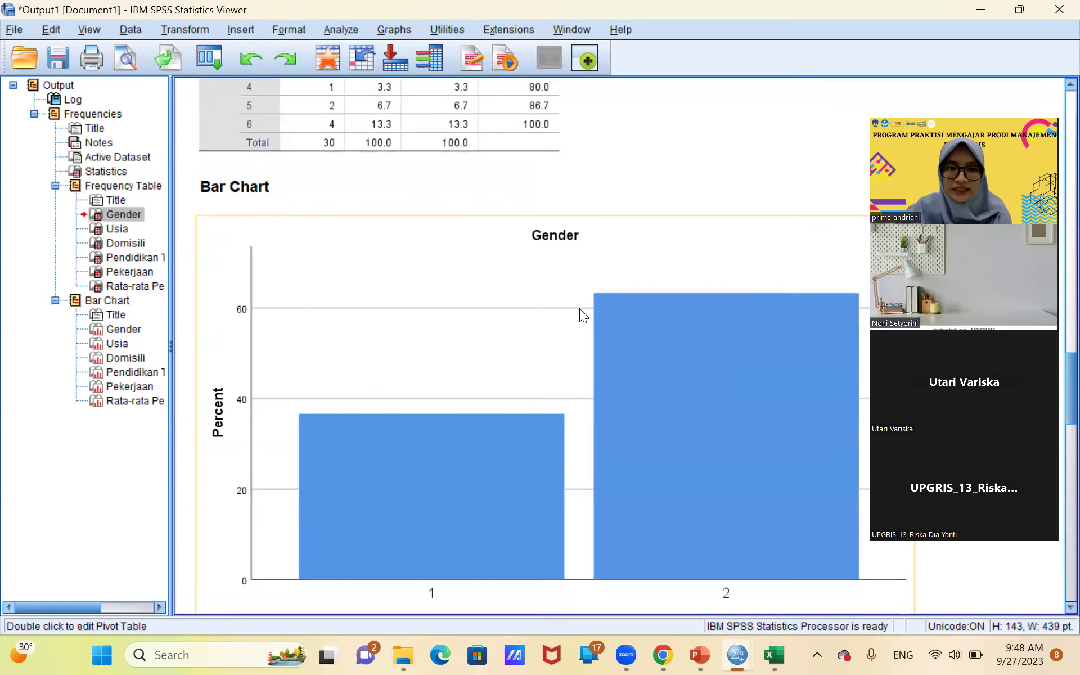
{"action": "scroll", "coordinate": [579, 308], "scroll_direction": "up", "scroll_amount": 6}
{"action": "scroll", "coordinate": [579, 315], "scroll_direction": "up", "scroll_amount": 5}
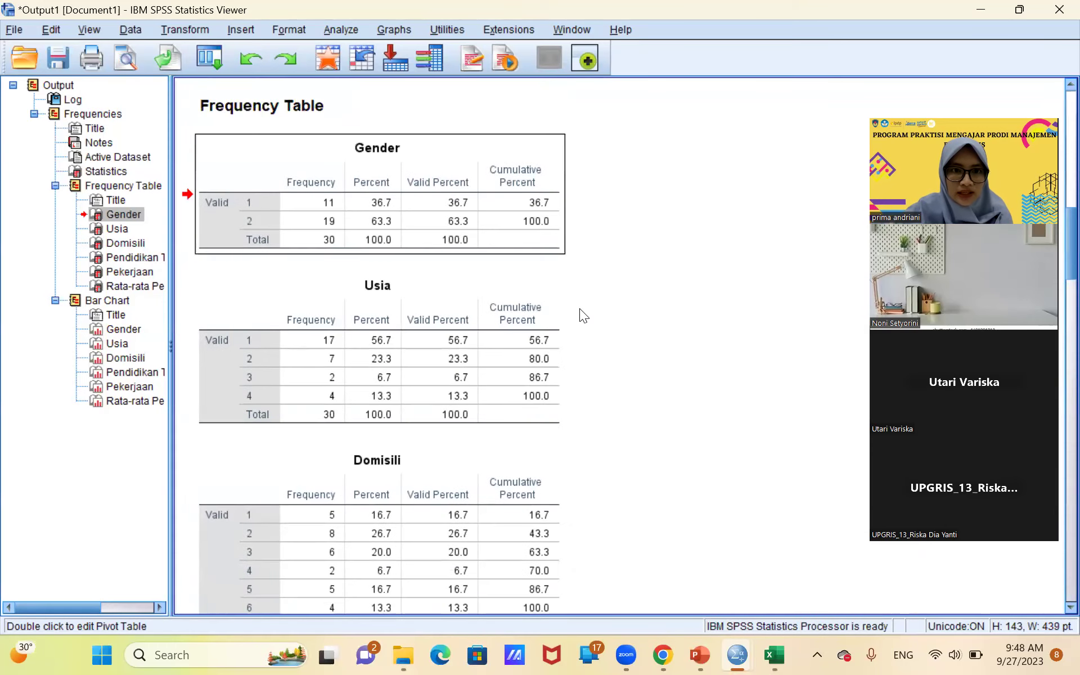
{"action": "scroll", "coordinate": [580, 309], "scroll_direction": "down", "scroll_amount": 12}
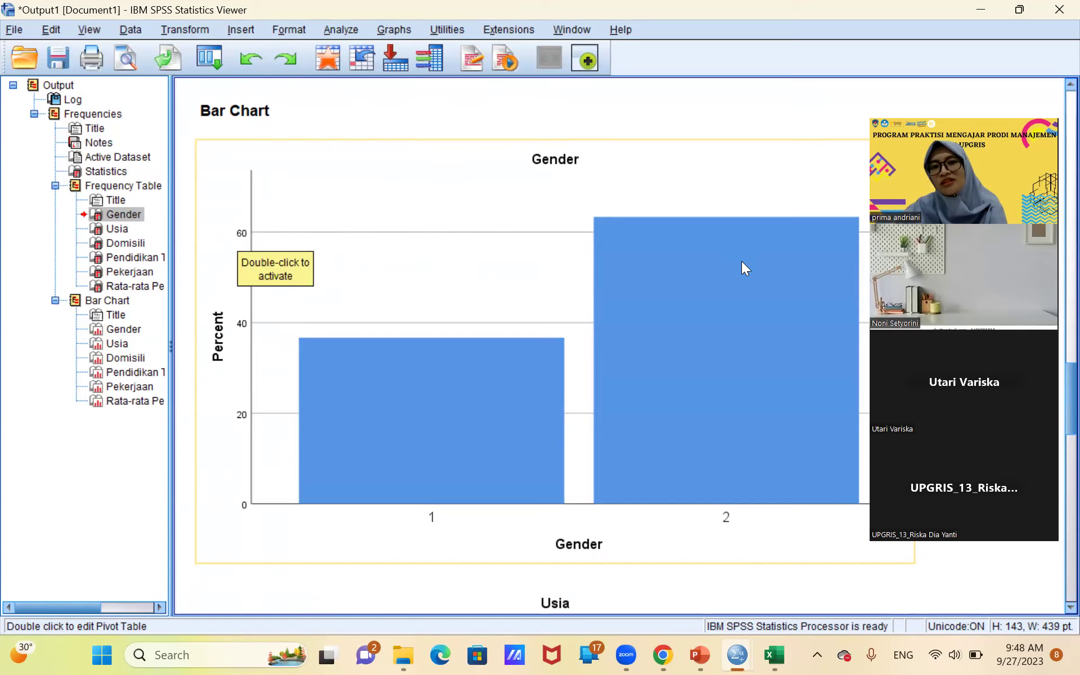
Step: Examine the Usia and Domisili bar charts below the Gender chart, and select the Usia chart
{"action": "scroll", "coordinate": [739, 263], "scroll_direction": "down", "scroll_amount": 5}
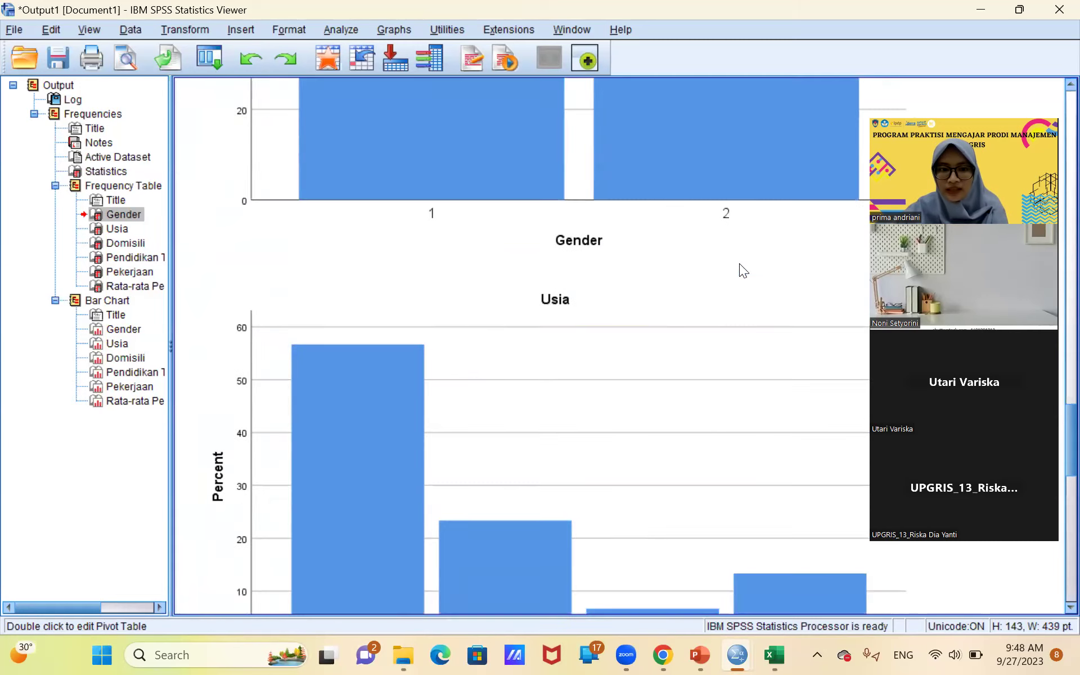
{"action": "scroll", "coordinate": [660, 390], "scroll_direction": "down", "scroll_amount": 7}
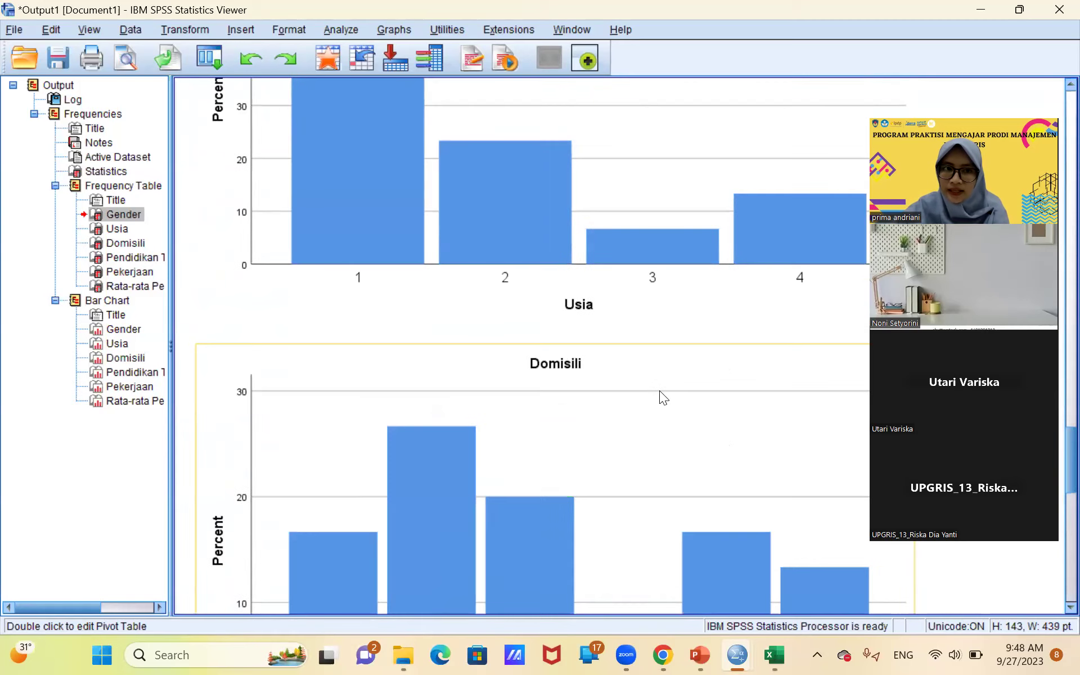
{"action": "scroll", "coordinate": [660, 391], "scroll_direction": "up", "scroll_amount": 3}
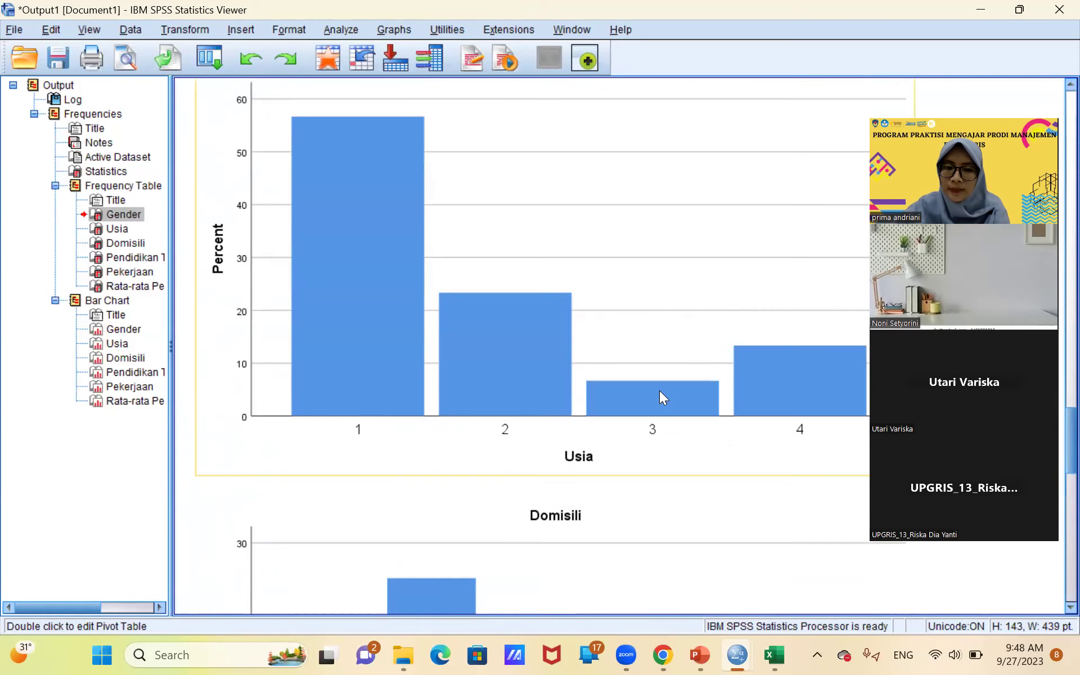
{"action": "scroll", "coordinate": [659, 390], "scroll_direction": "down", "scroll_amount": 6}
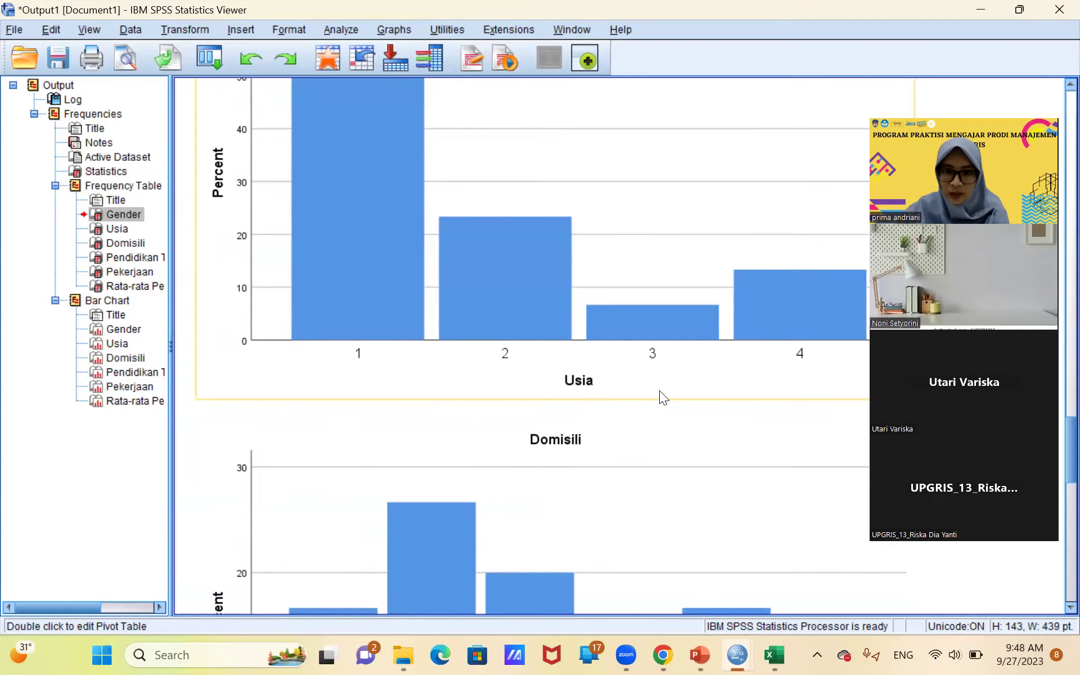
{"action": "scroll", "coordinate": [660, 390], "scroll_direction": "up", "scroll_amount": 4}
{"action": "scroll", "coordinate": [659, 390], "scroll_direction": "up", "scroll_amount": 6}
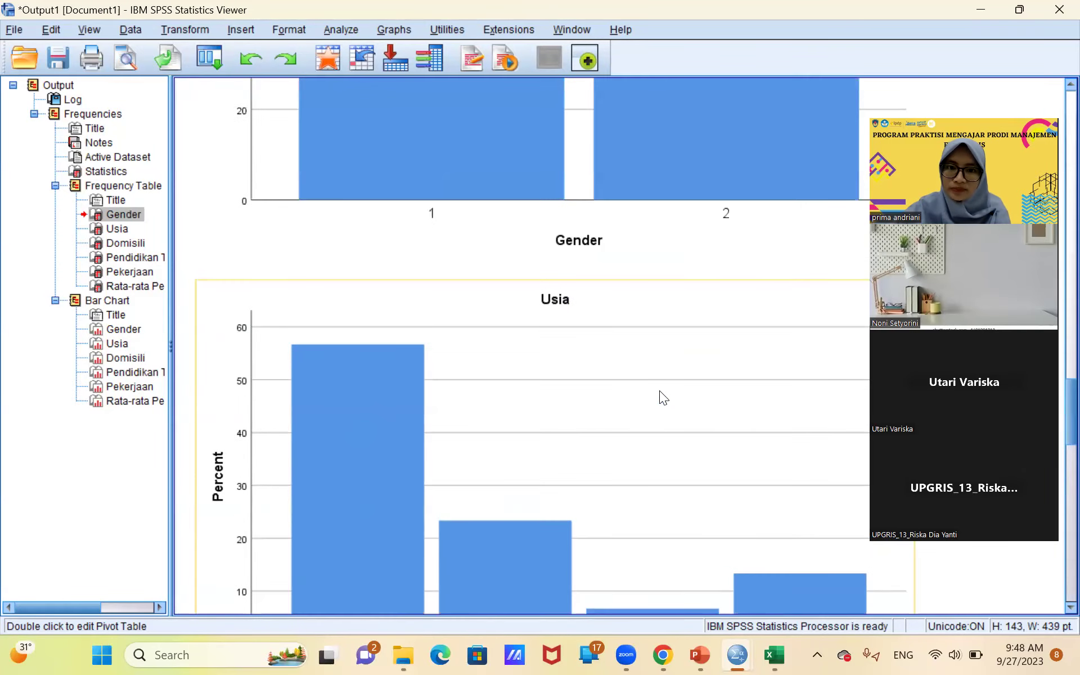
{"action": "left_click", "coordinate": [617, 363]}
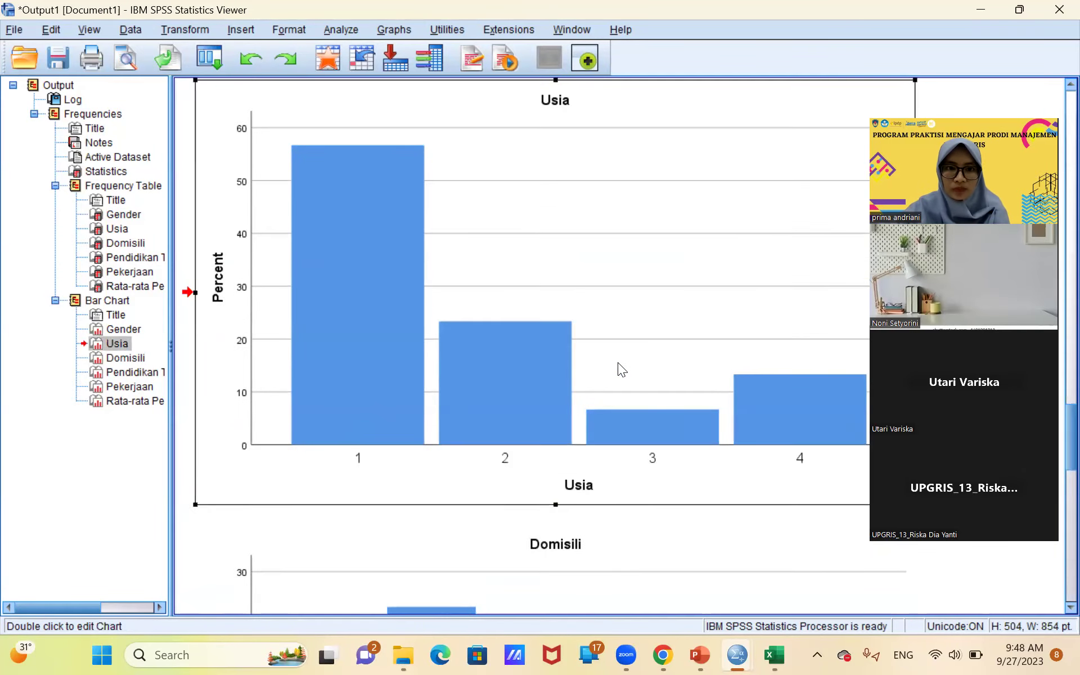
Step: Copy the Gender frequency table from the output
{"action": "scroll", "coordinate": [643, 270], "scroll_direction": "up", "scroll_amount": 10}
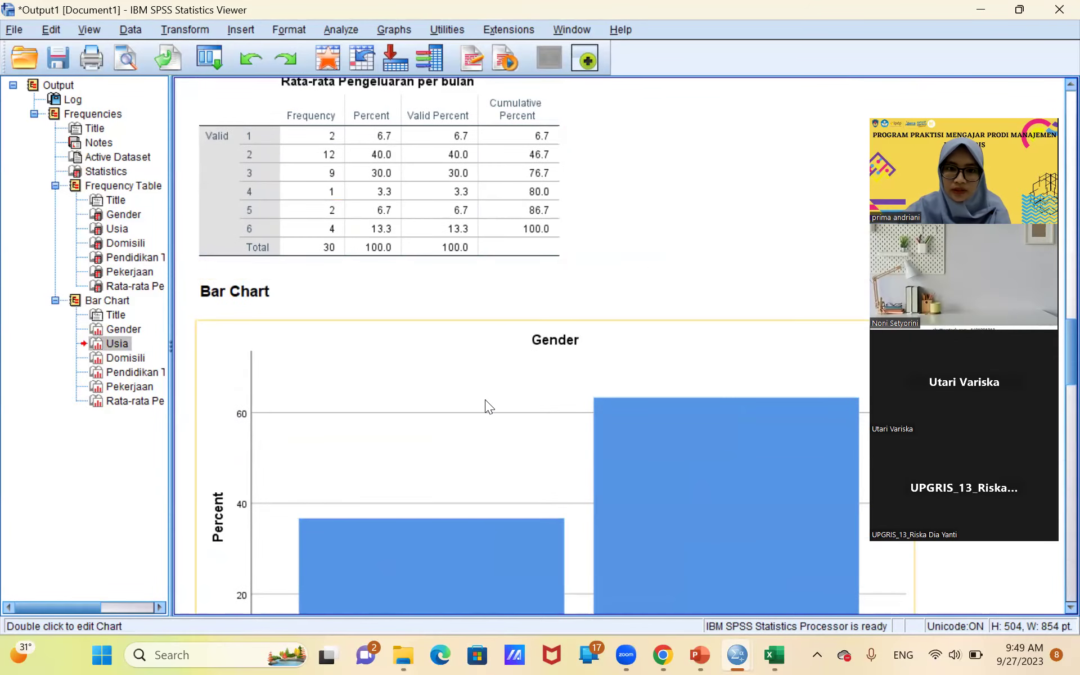
{"action": "scroll", "coordinate": [603, 291], "scroll_direction": "up", "scroll_amount": 15}
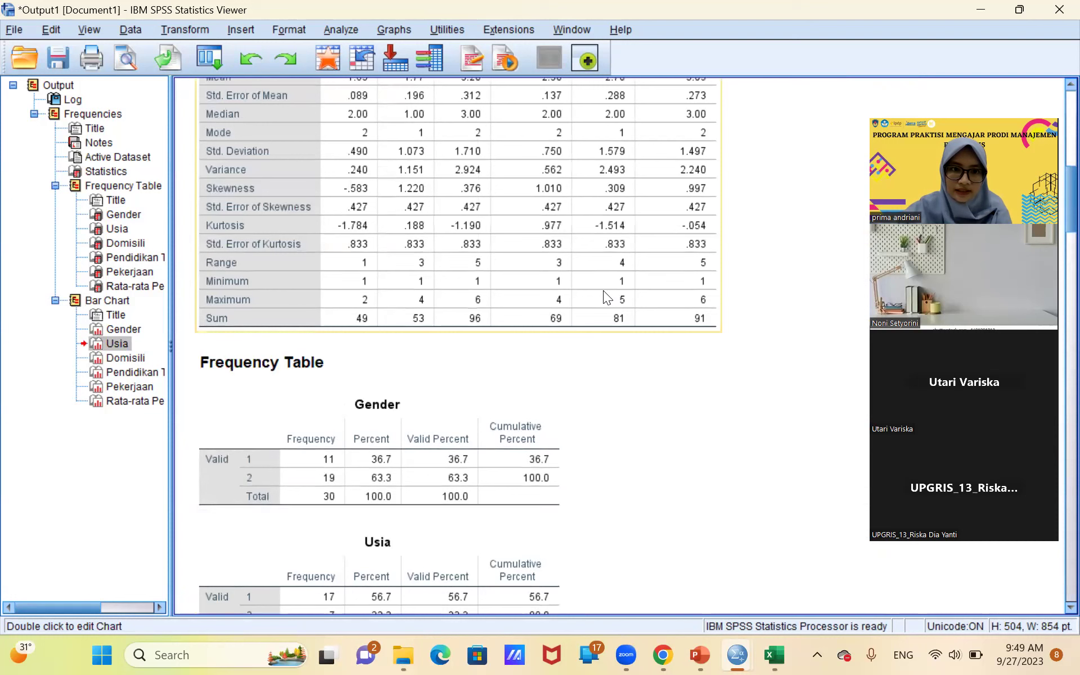
{"action": "left_click", "coordinate": [429, 412]}
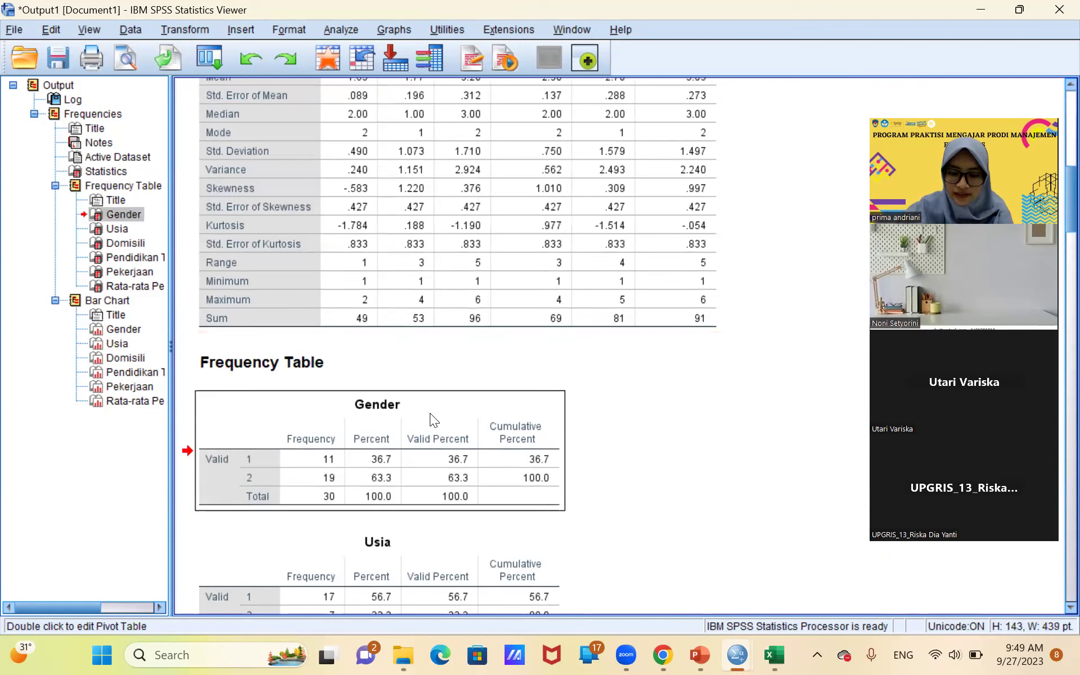
{"action": "right_click", "coordinate": [430, 415]}
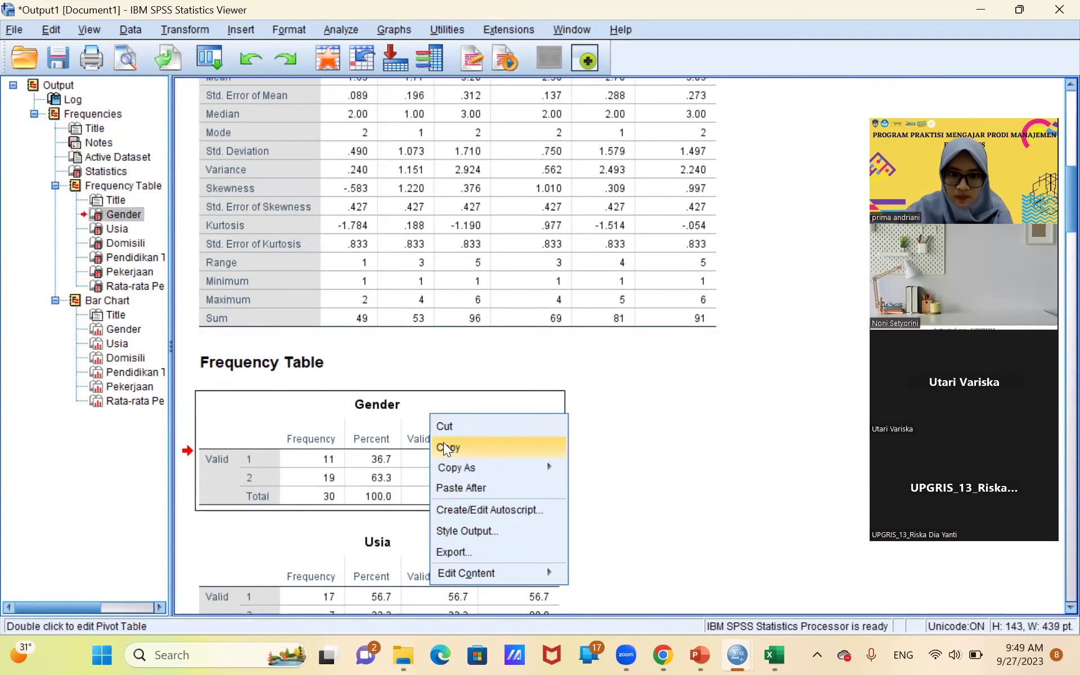
{"action": "mouse_move", "coordinate": [453, 467]}
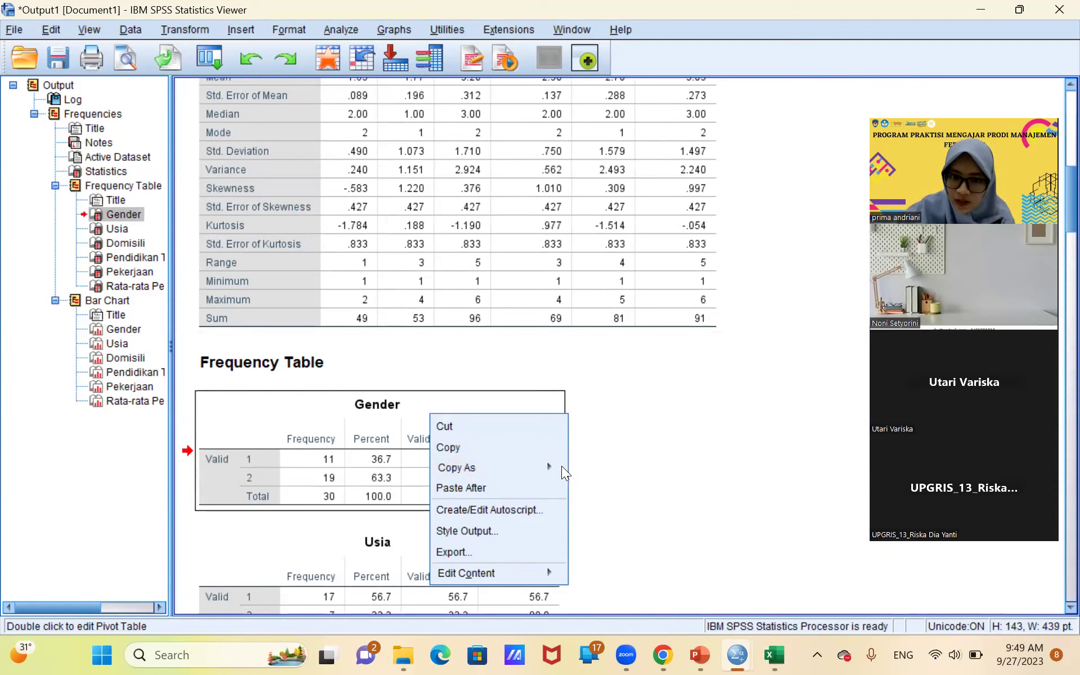
{"action": "mouse_move", "coordinate": [562, 467]}
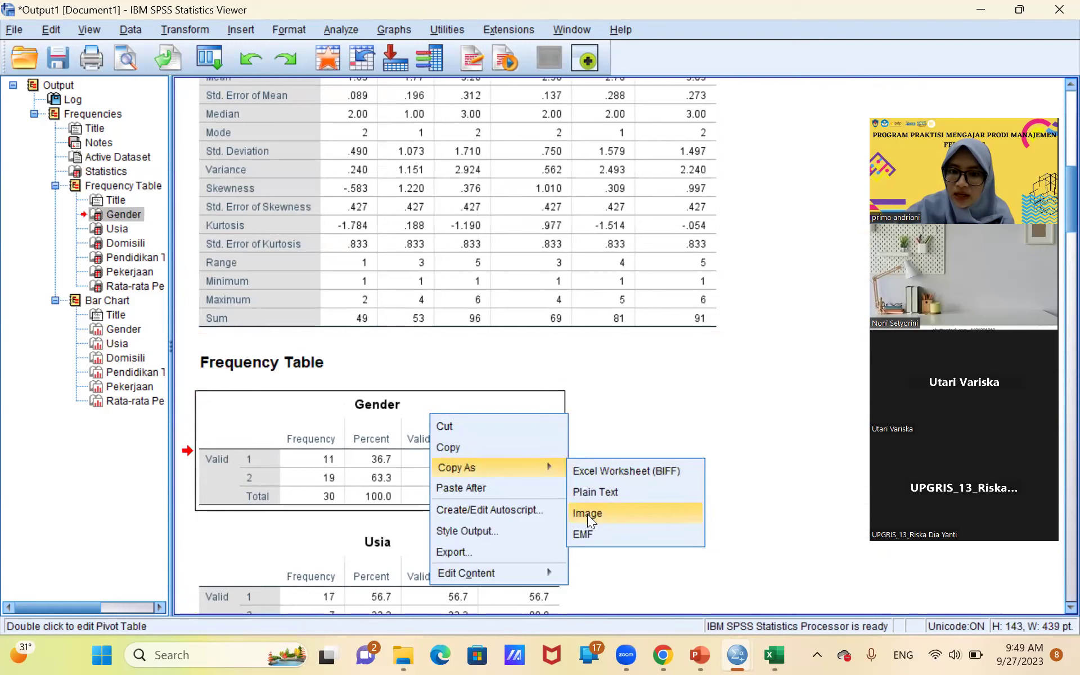
{"action": "left_click", "coordinate": [550, 447]}
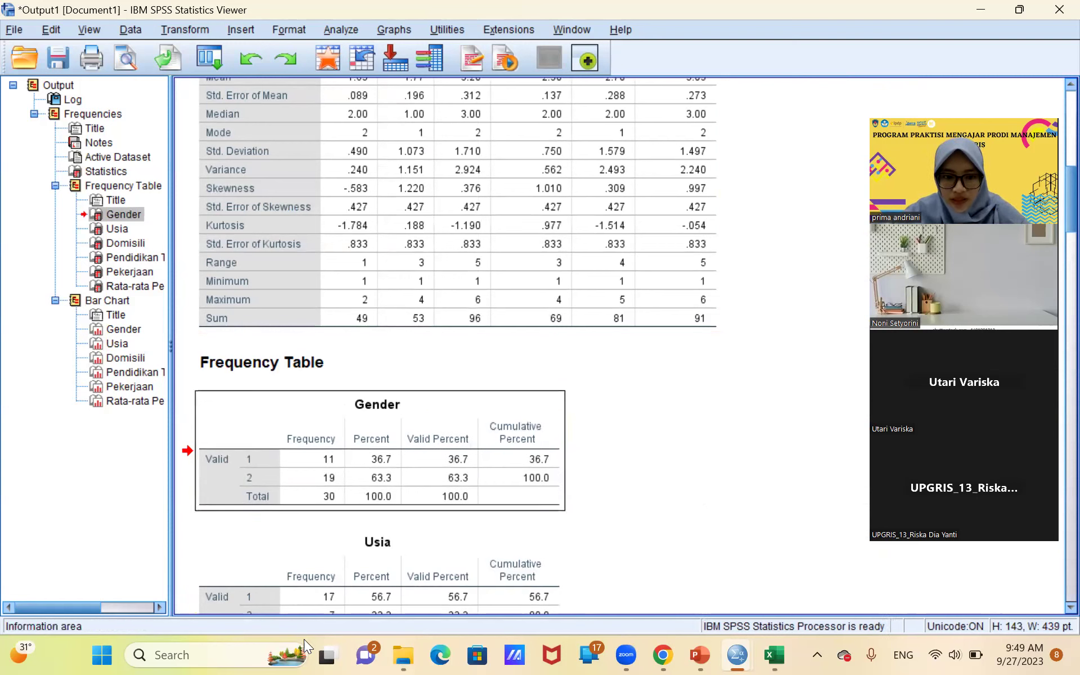
Step: Open Word with a blank document and paste the Gender frequency table and the Gender bar chart into it
{"action": "left_click", "coordinate": [261, 655]}
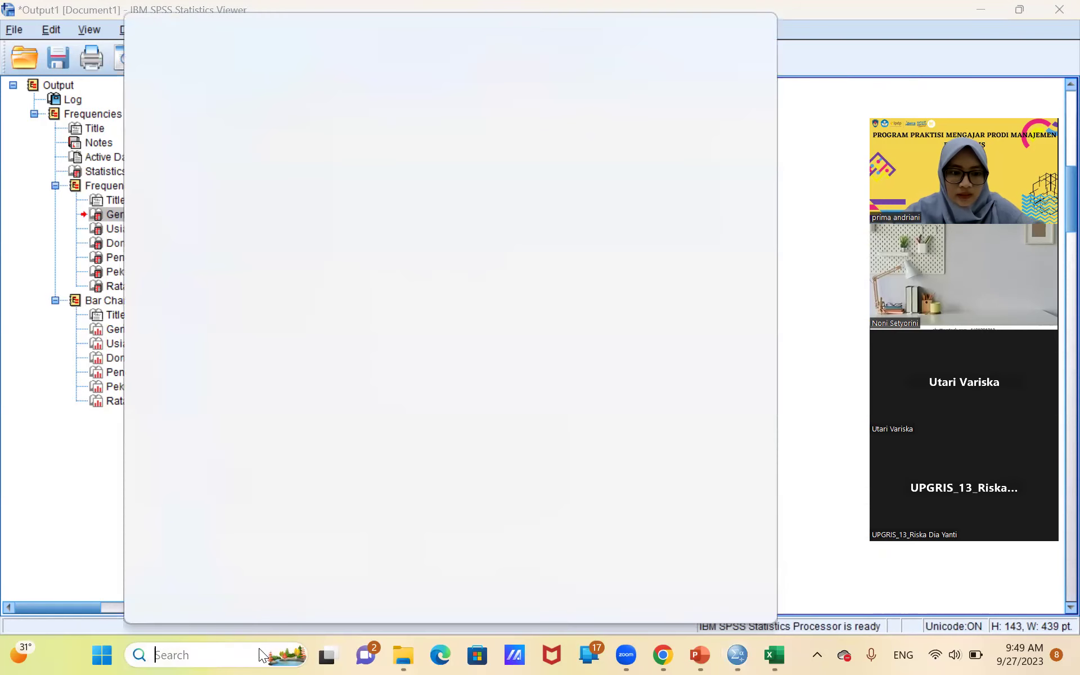
{"action": "type", "text": "word"}
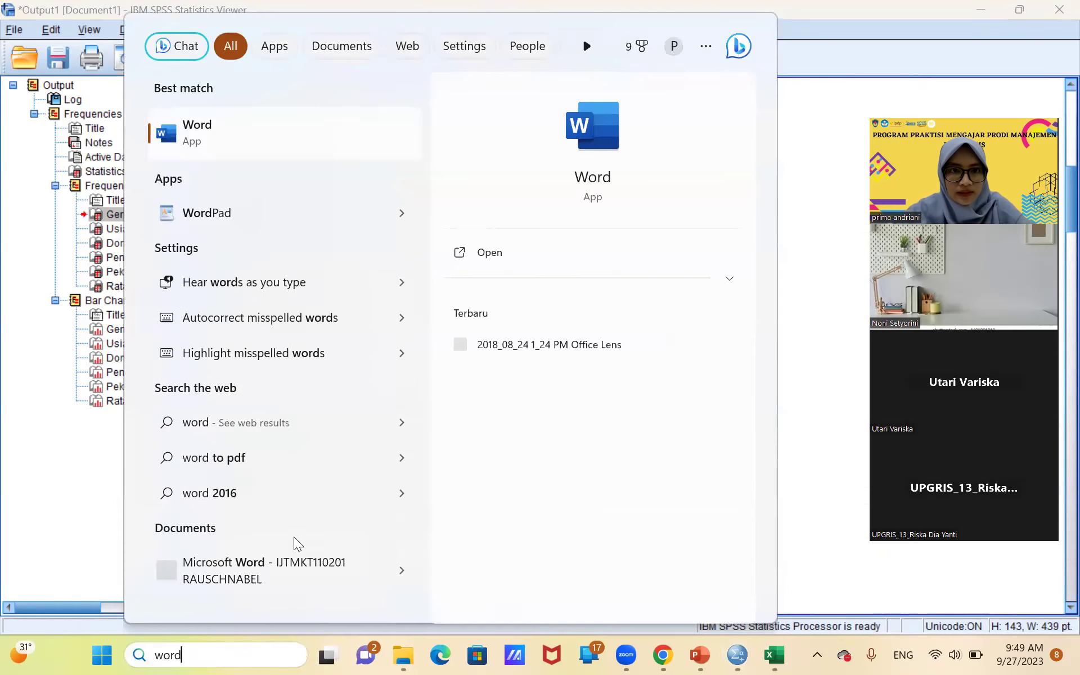
{"action": "left_click", "coordinate": [479, 253]}
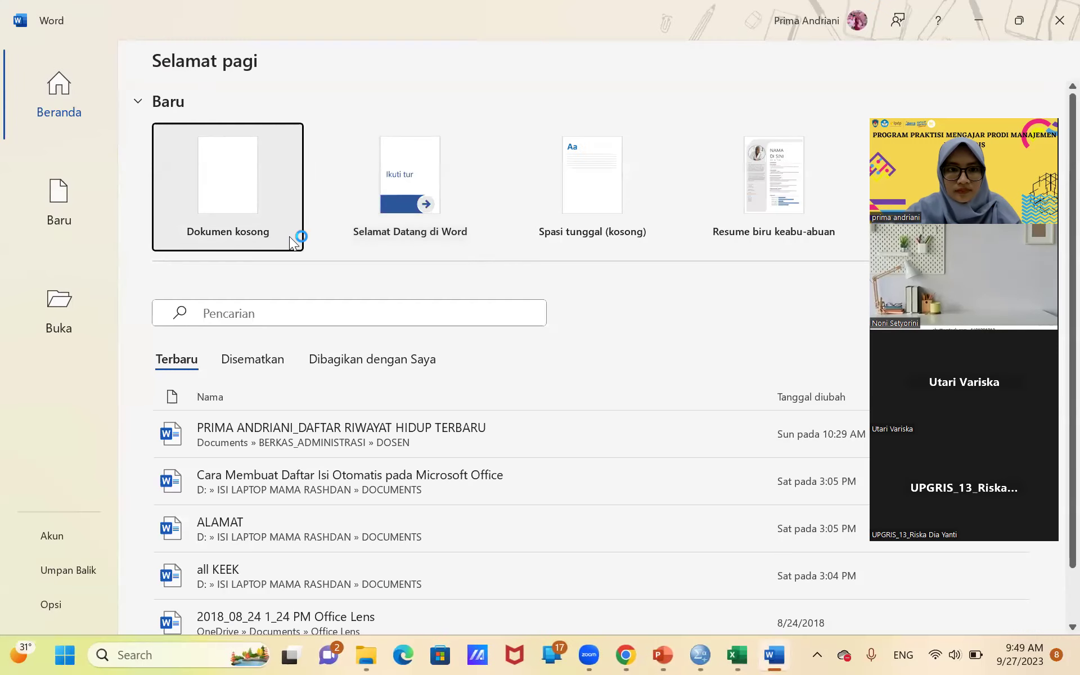
{"action": "left_click", "coordinate": [229, 213]}
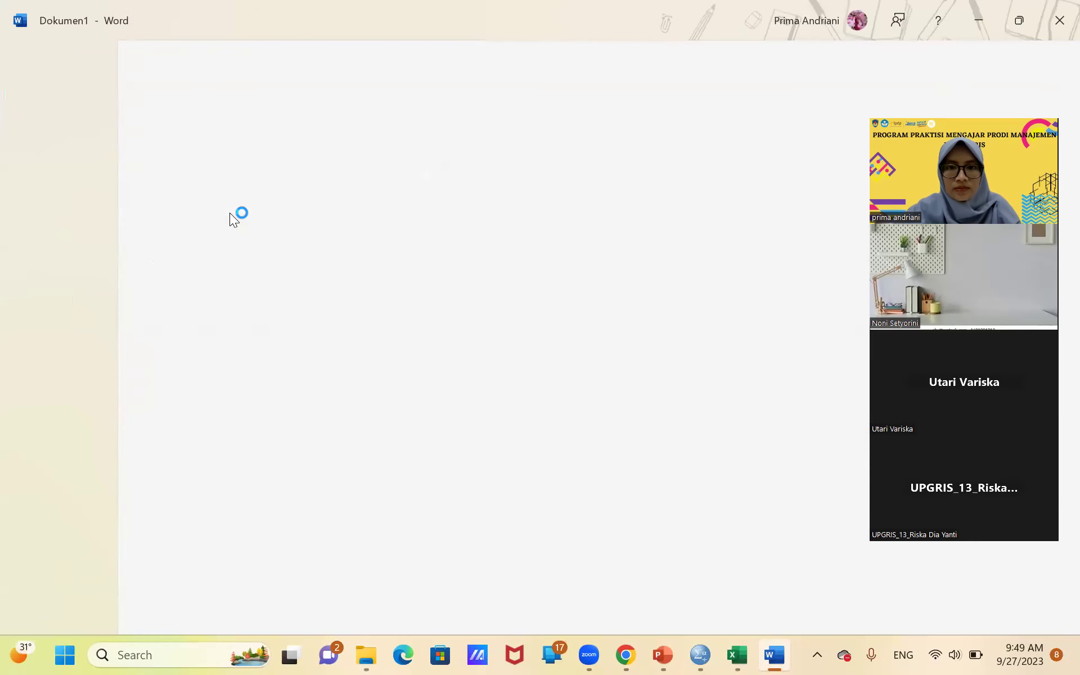
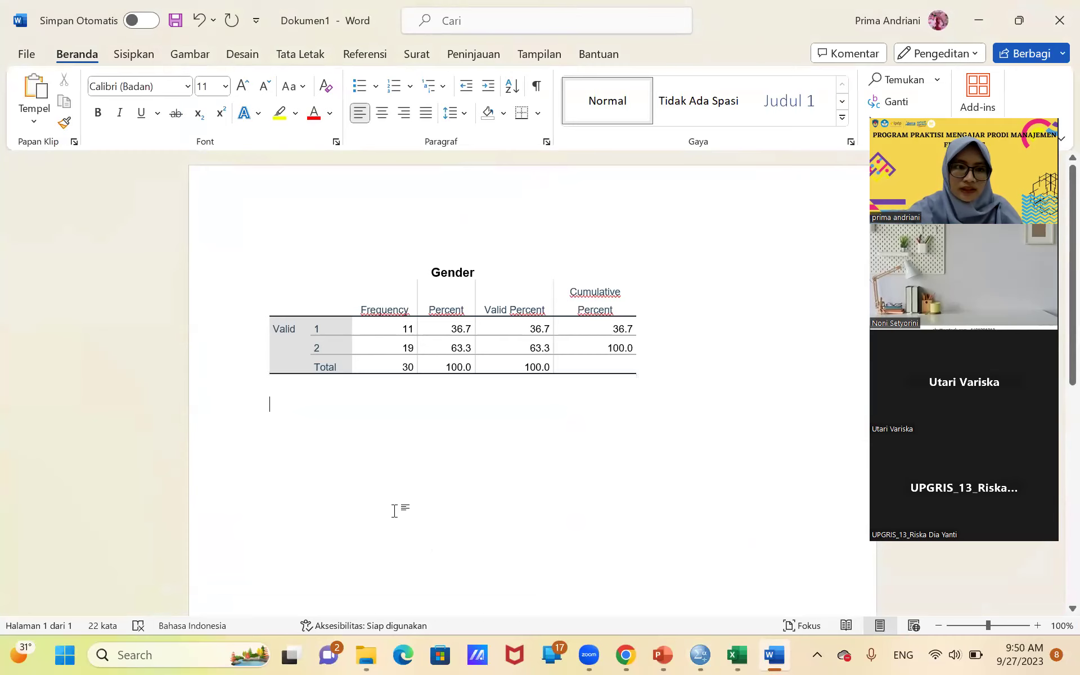
{"action": "left_click", "coordinate": [29, 92]}
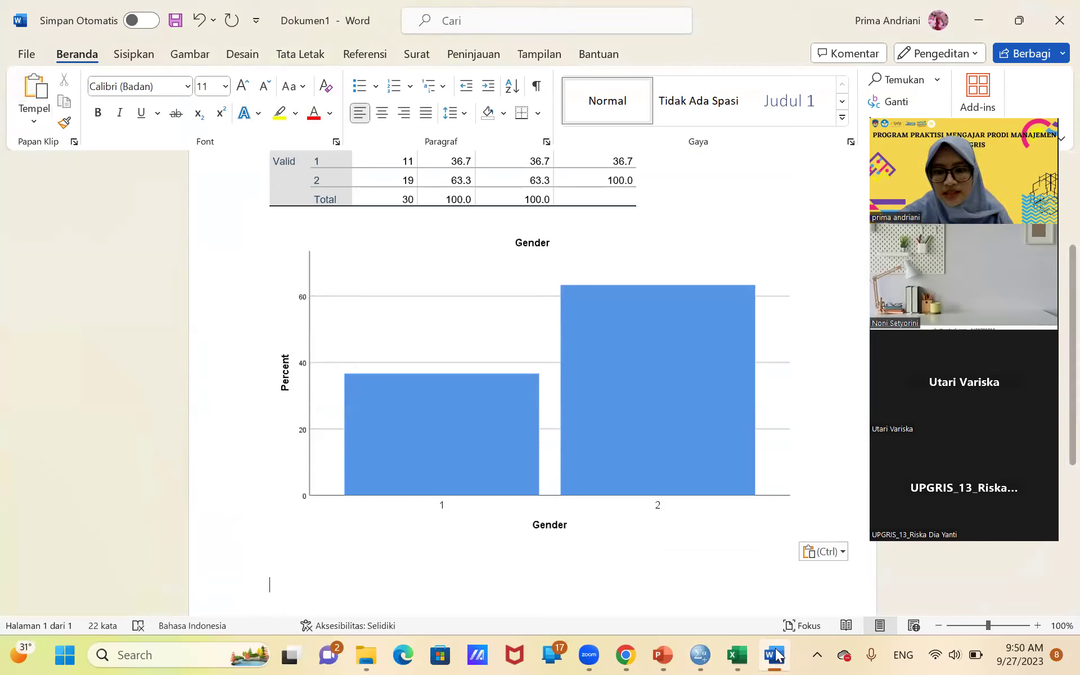
Step: Switch to the Untitled2 dataset in the SPSS Data Editor and show its data values
{"action": "mouse_move", "coordinate": [700, 654]}
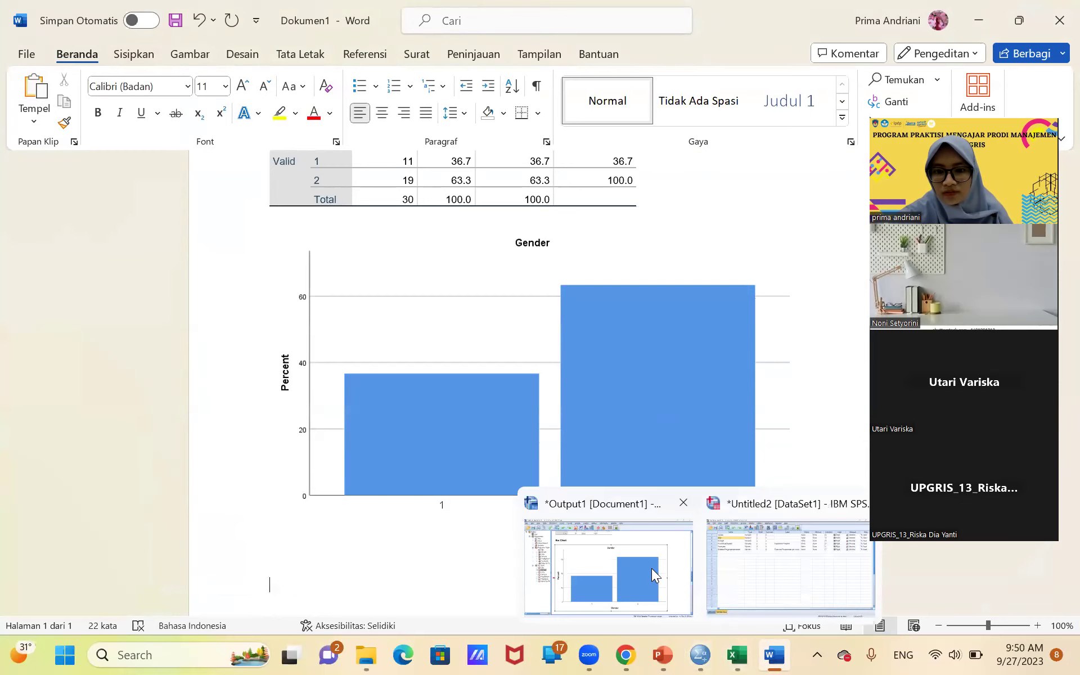
{"action": "left_click", "coordinate": [775, 552]}
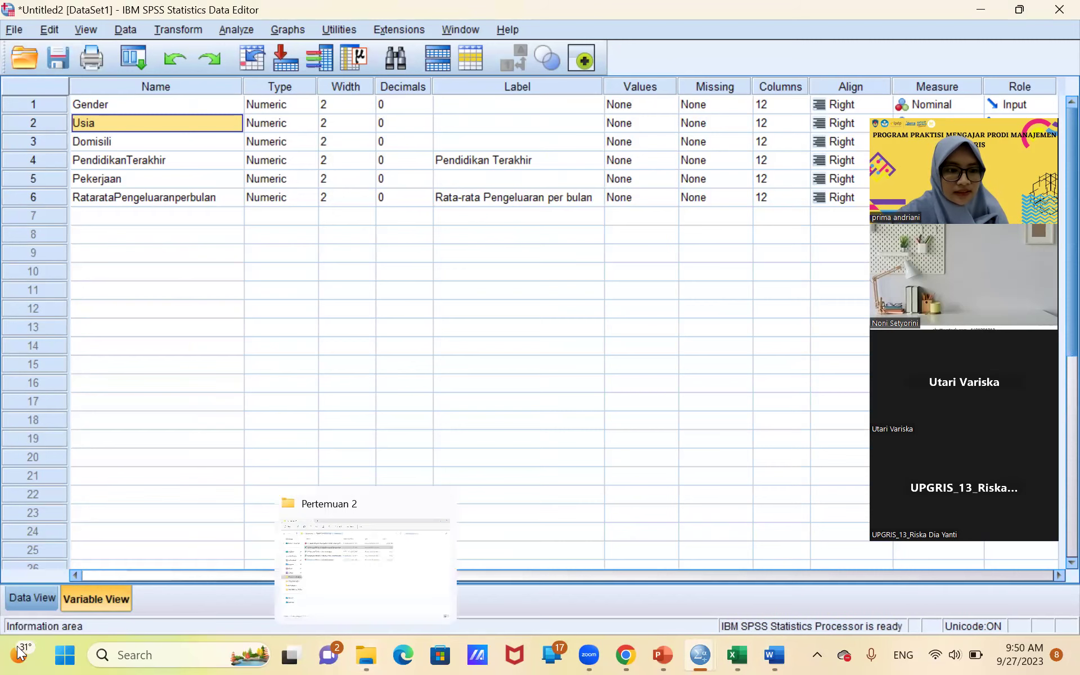
{"action": "left_click", "coordinate": [12, 591]}
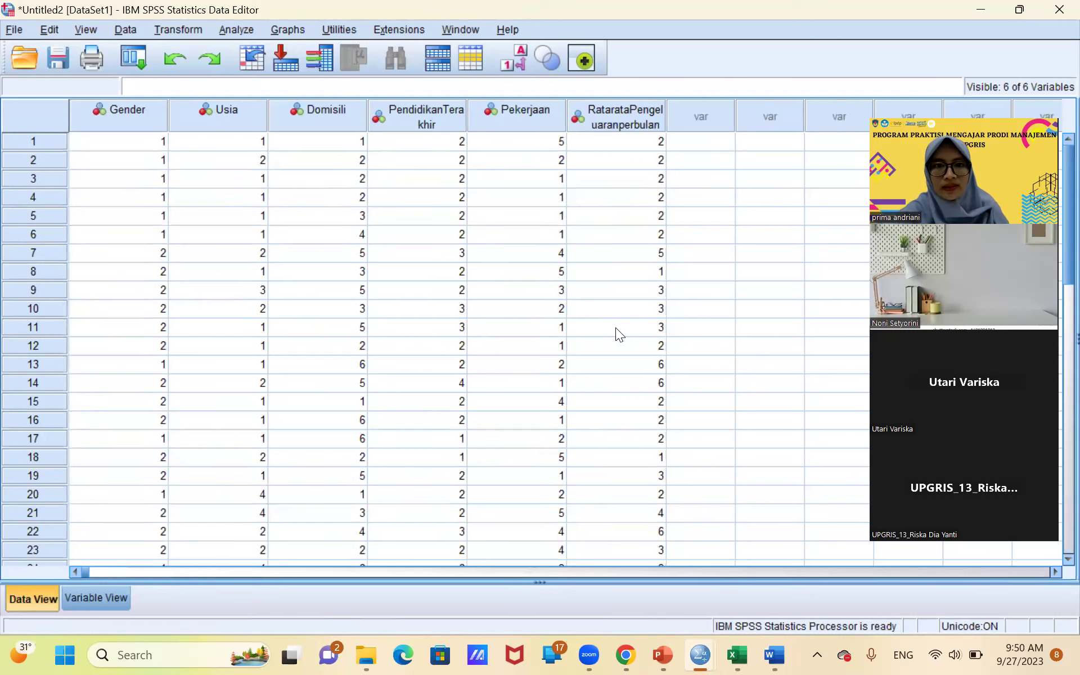
{"action": "left_click", "coordinate": [741, 258]}
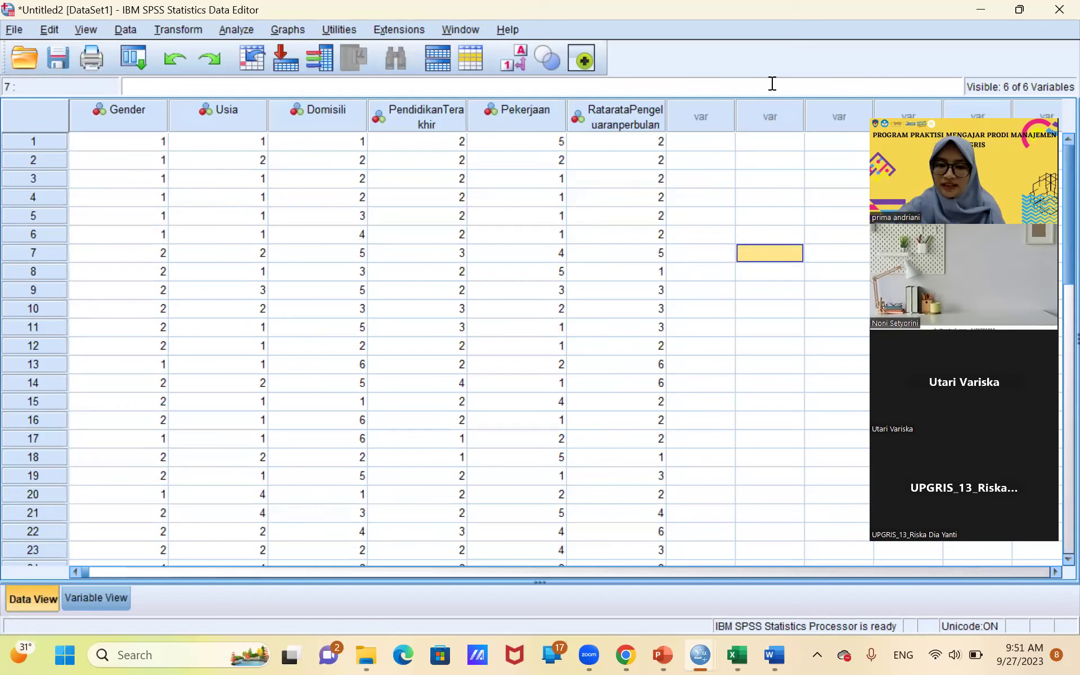
{"action": "mouse_move", "coordinate": [698, 656]}
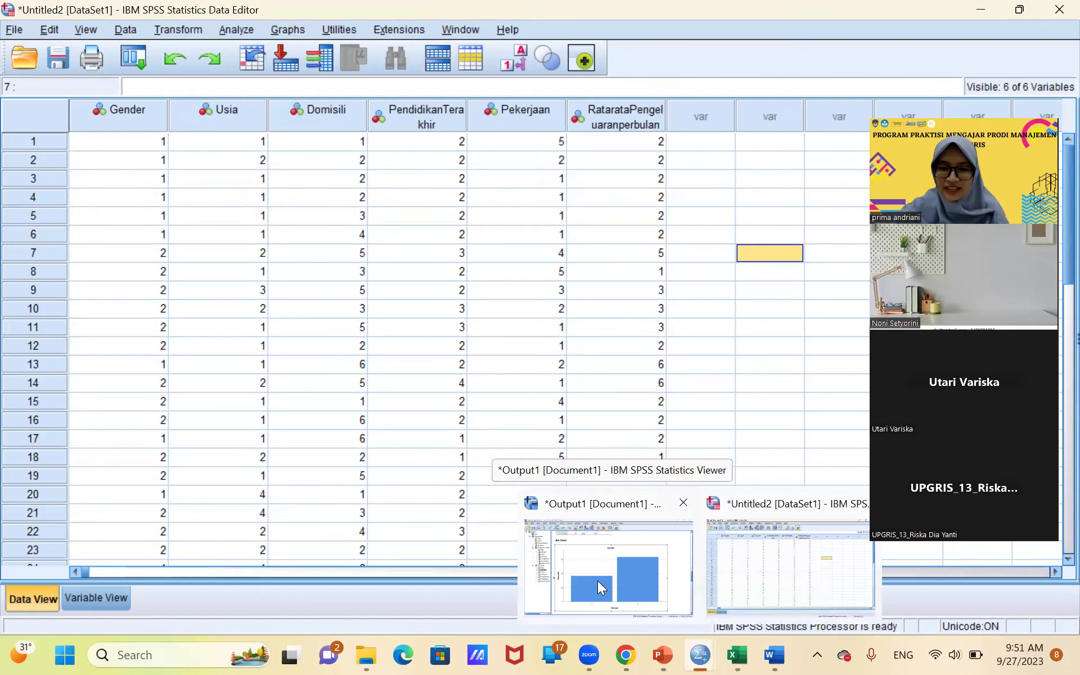
{"action": "left_click", "coordinate": [718, 552]}
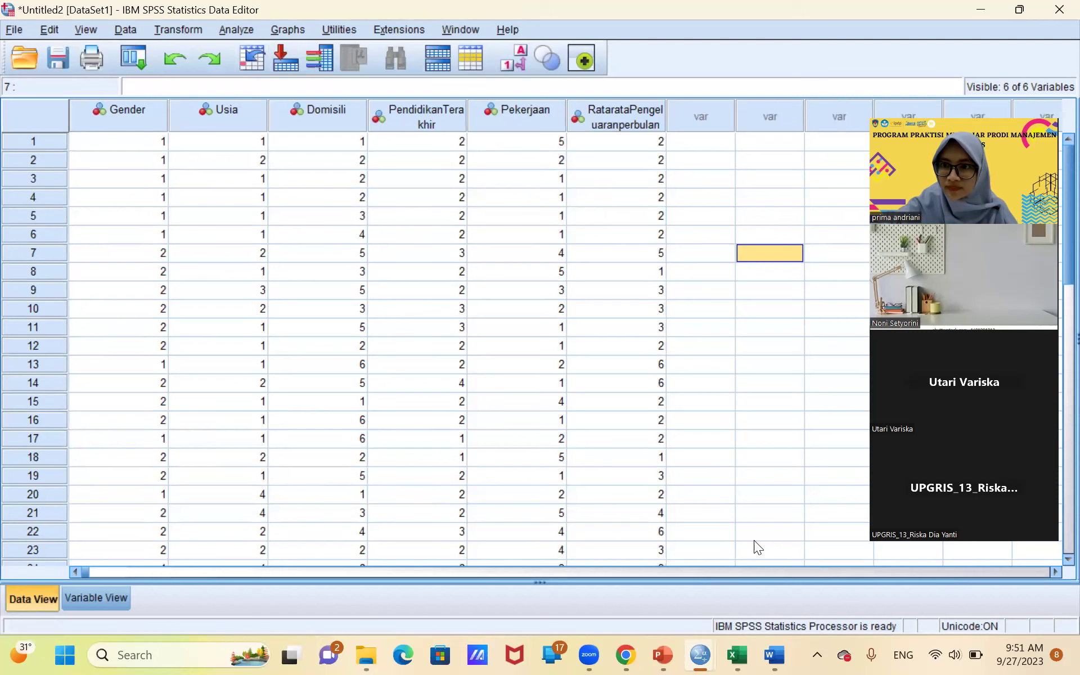
{"action": "left_click", "coordinate": [897, 78]}
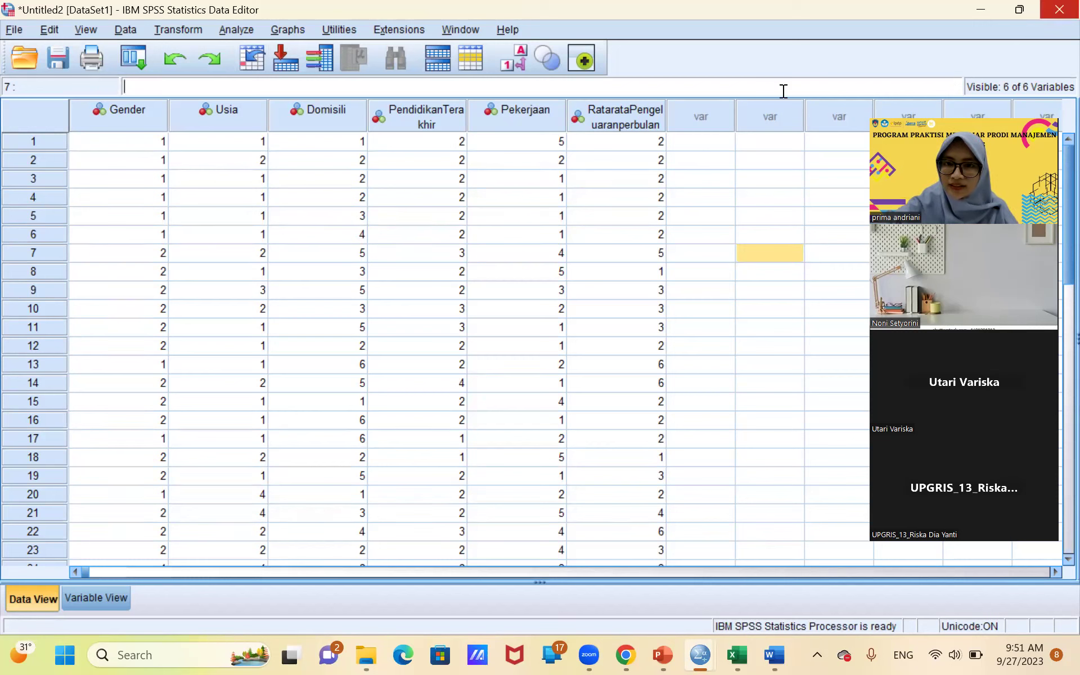
{"action": "left_click", "coordinate": [716, 103]}
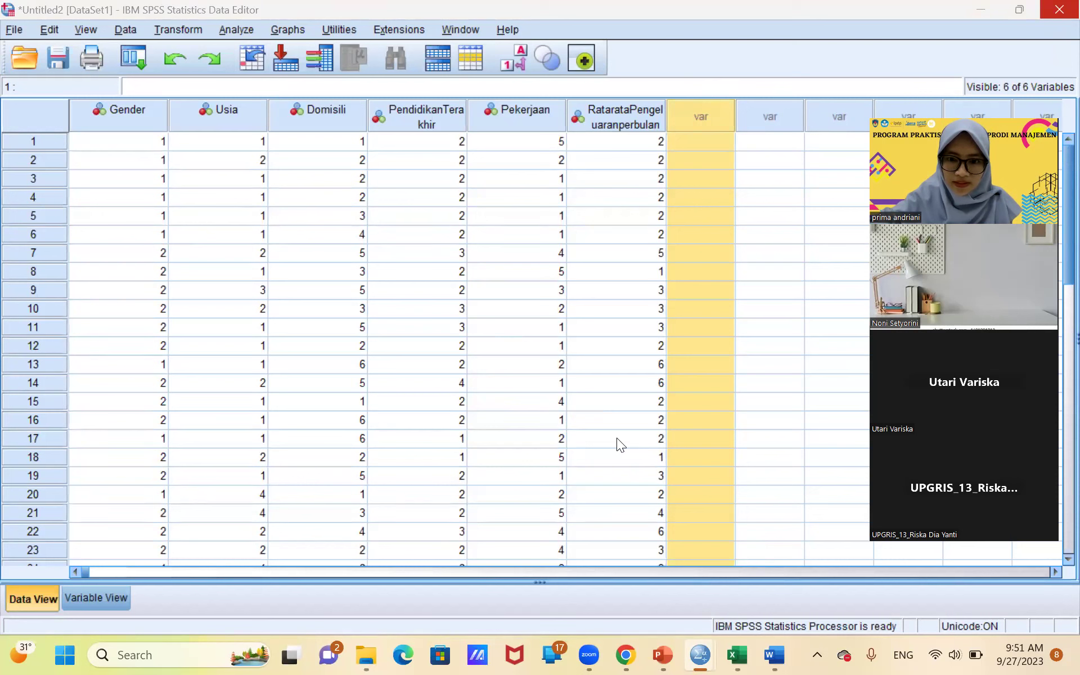
{"action": "left_click", "coordinate": [769, 305]}
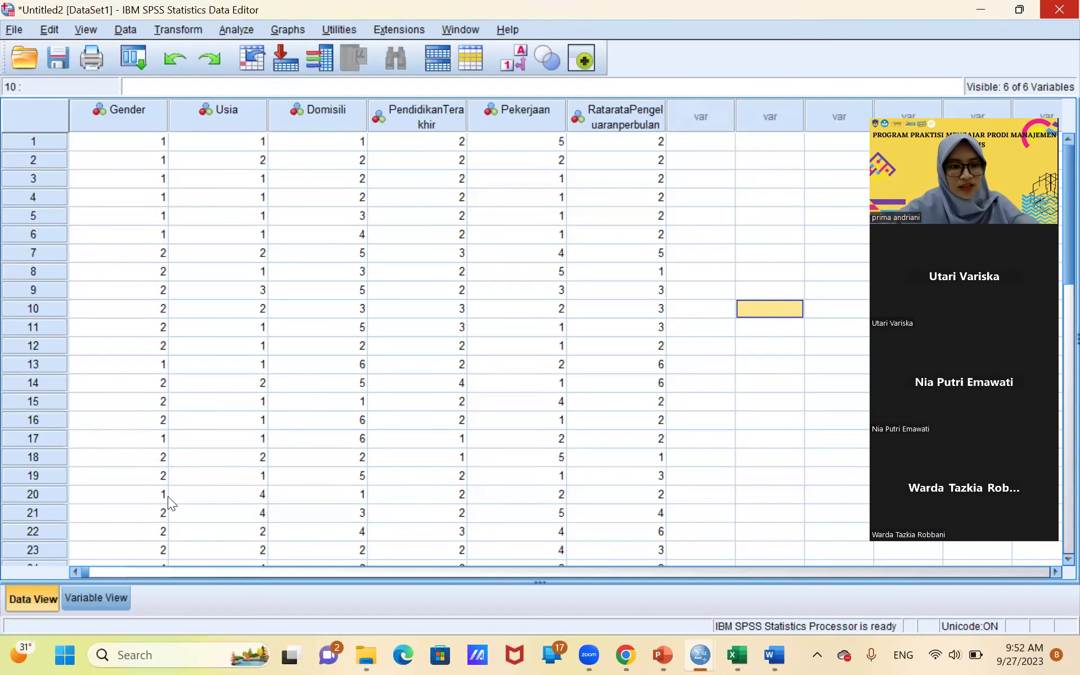
Step: Review the variable definitions, including the Pendidikan Terakhir label, and return to the data values
{"action": "left_click", "coordinate": [92, 597]}
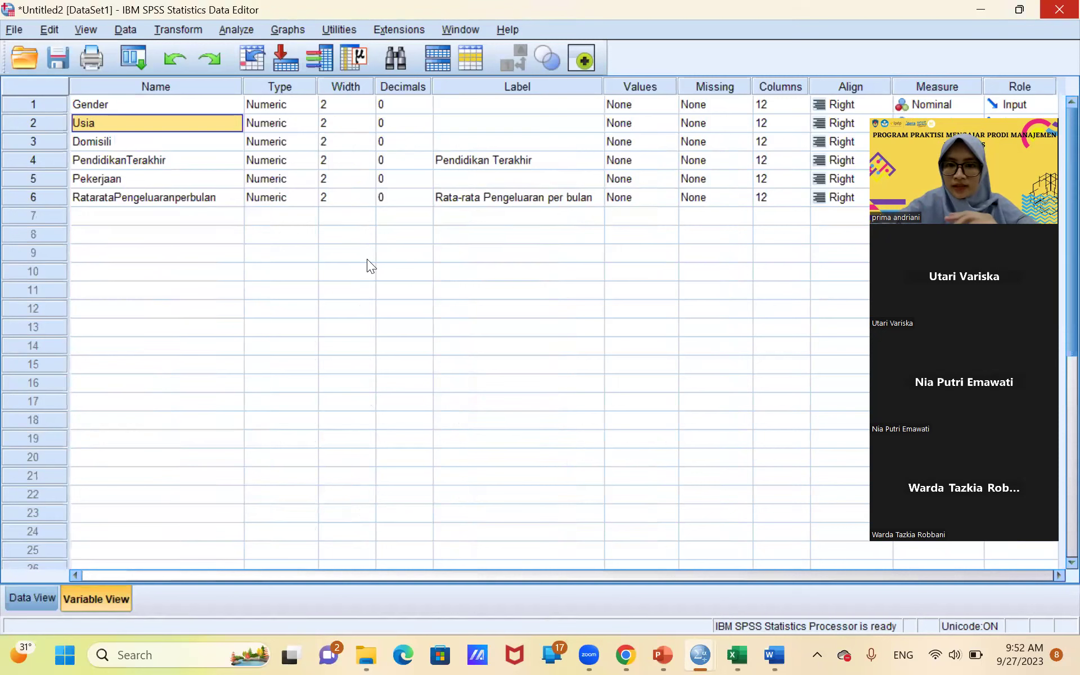
{"action": "left_click", "coordinate": [476, 163]}
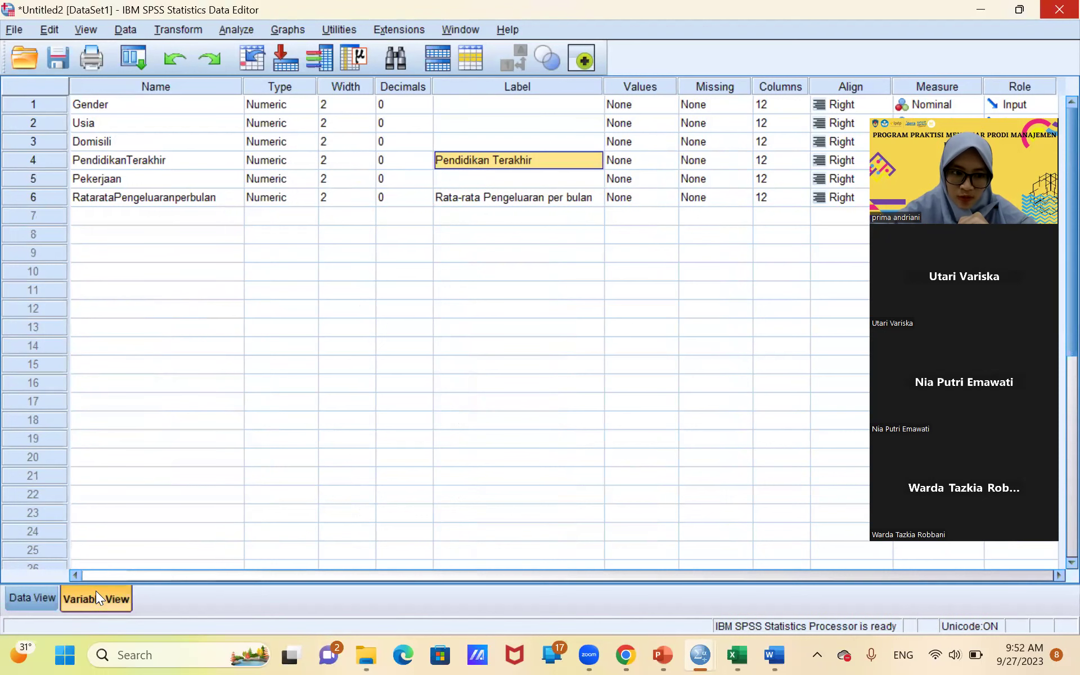
{"action": "left_click", "coordinate": [35, 597]}
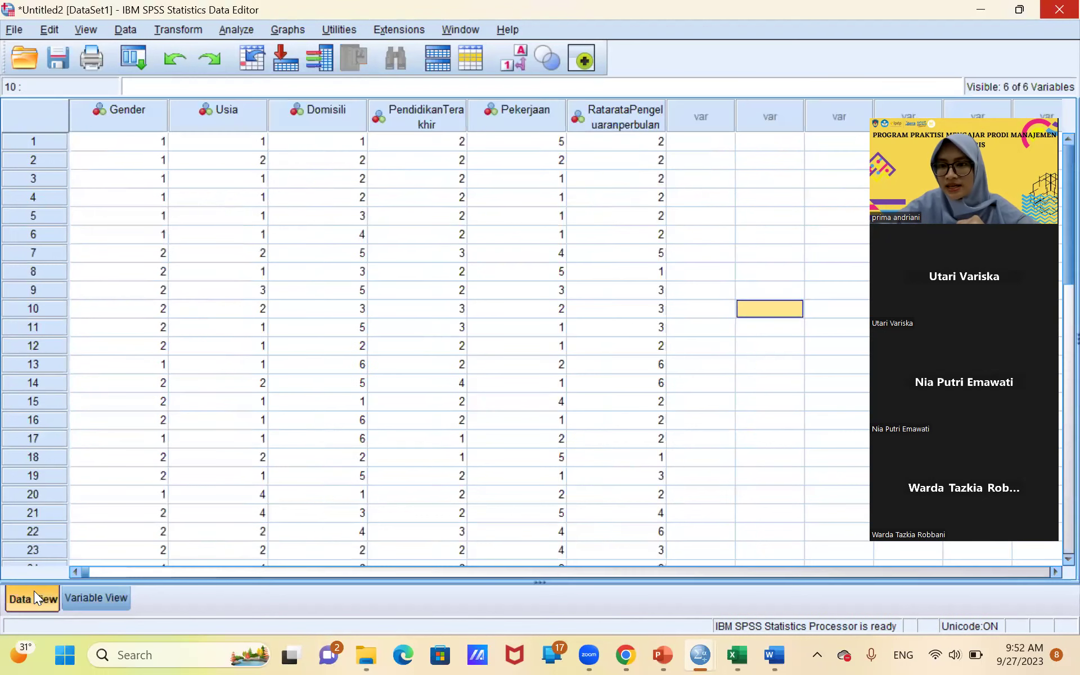
Step: Show the variable definitions and open the Frequencies analysis under descriptive statistics
{"action": "left_click", "coordinate": [77, 597]}
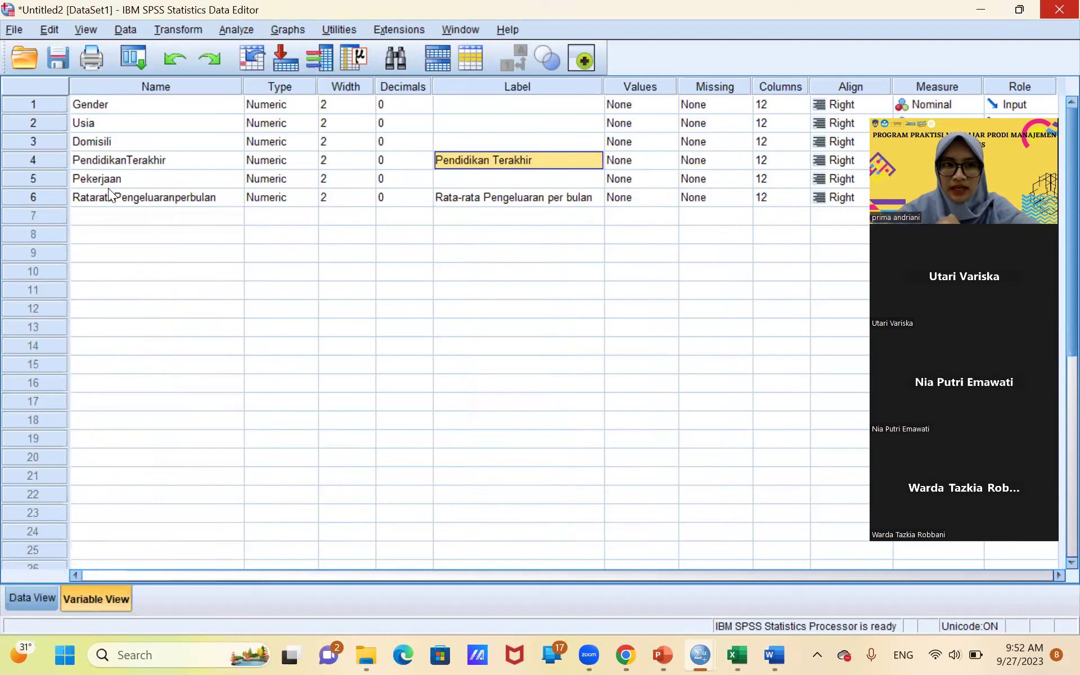
{"action": "left_click", "coordinate": [235, 29]}
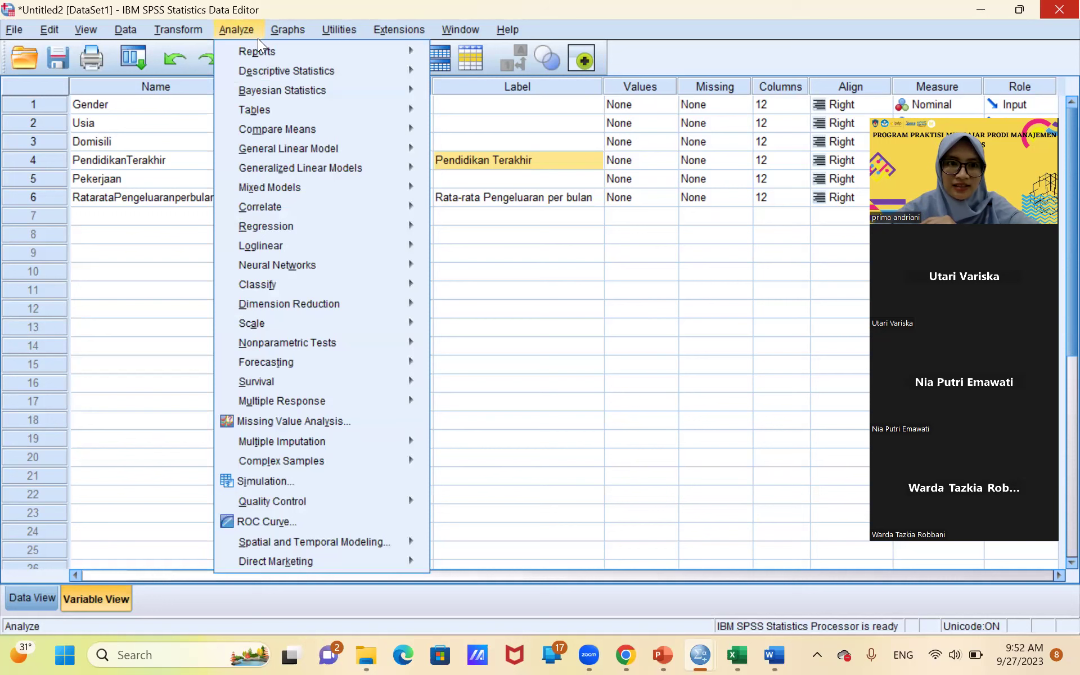
{"action": "mouse_move", "coordinate": [294, 69]}
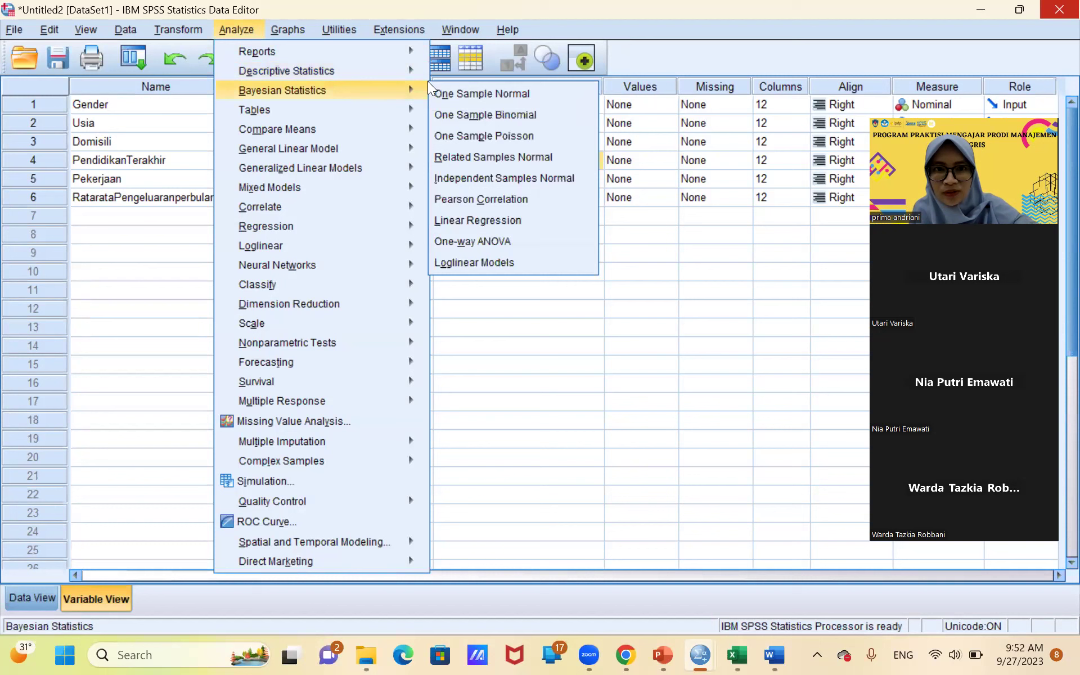
{"action": "mouse_move", "coordinate": [416, 70]}
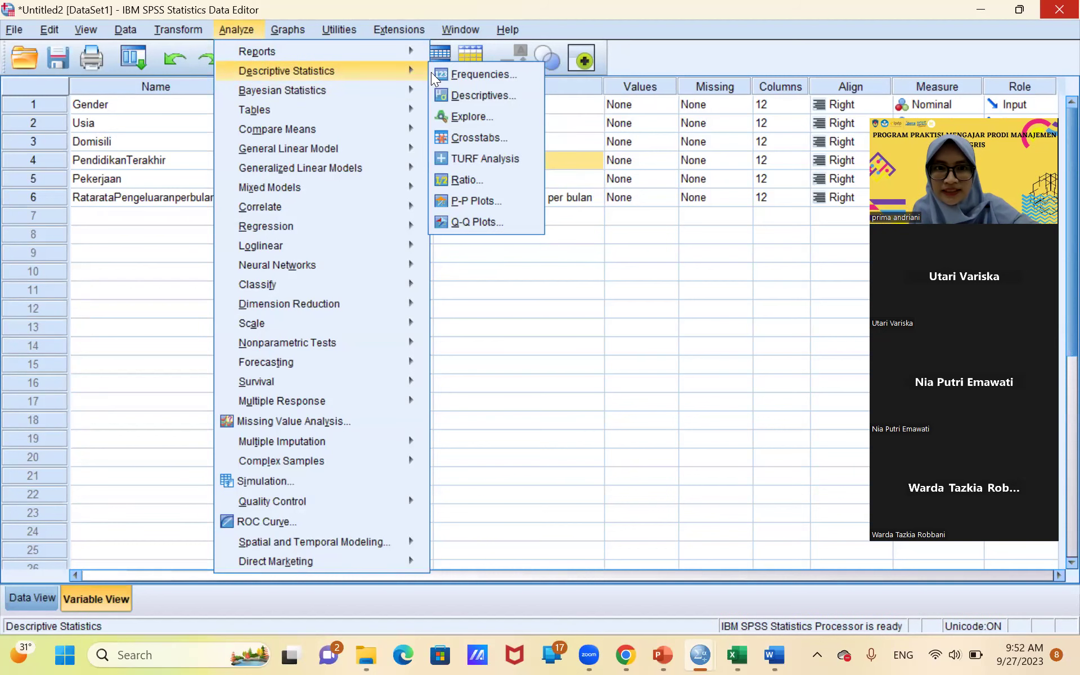
{"action": "left_click", "coordinate": [522, 73]}
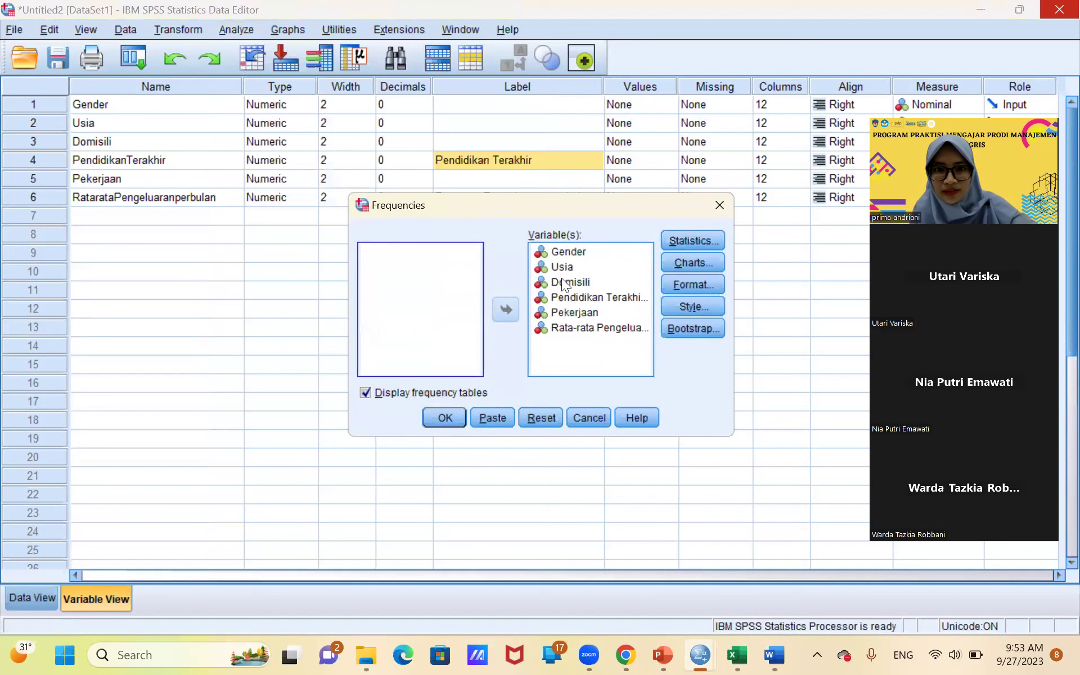
Step: Take all six variables, Gender through Rata-rata Pengeluaran per bulan, out of the analysis list and add them back
{"action": "left_click", "coordinate": [566, 251]}
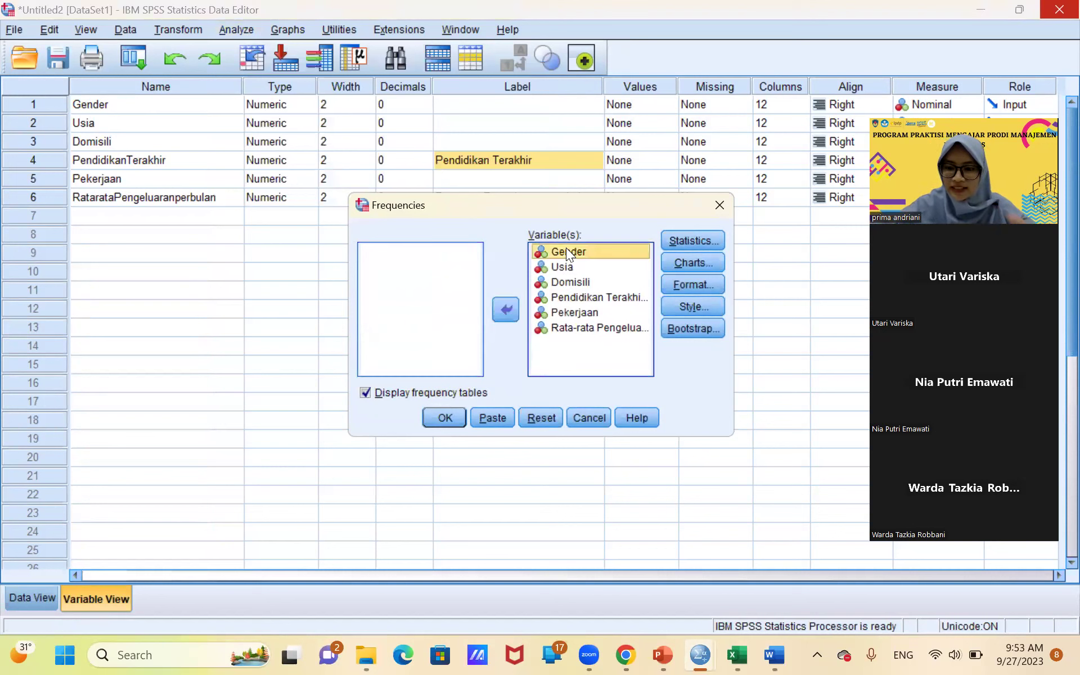
{"action": "key", "text": "shift+Down"}
{"action": "key", "text": "shift+Down"}
{"action": "key", "text": "shift+Down"}
{"action": "key", "text": "shift+Down"}
{"action": "key", "text": "shift+Down"}
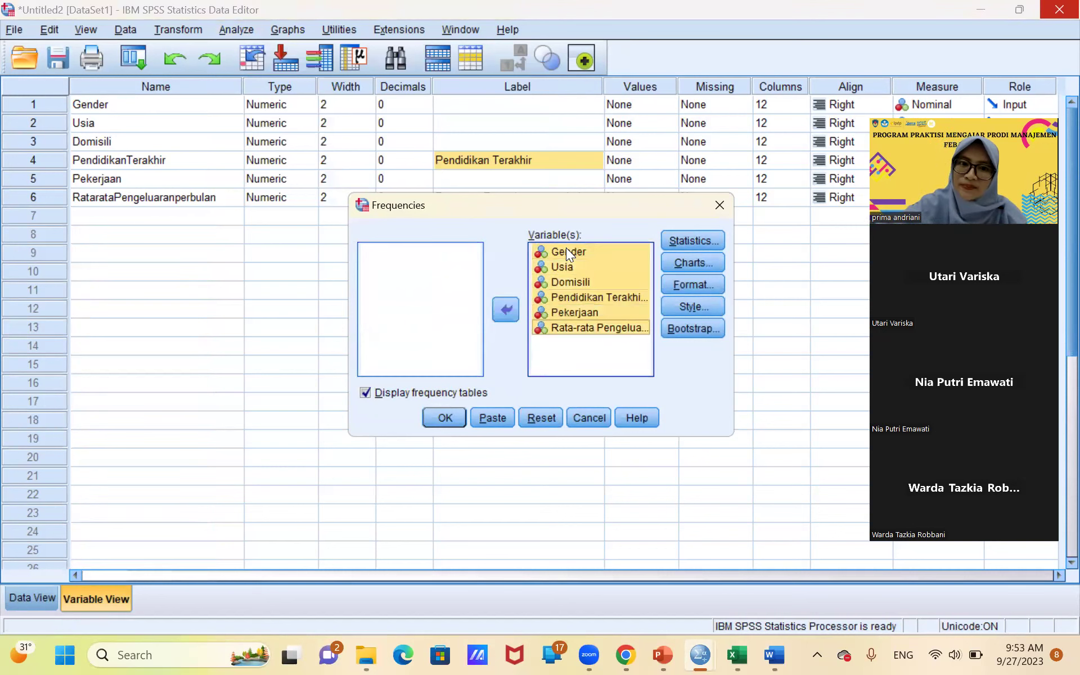
{"action": "left_click", "coordinate": [495, 310]}
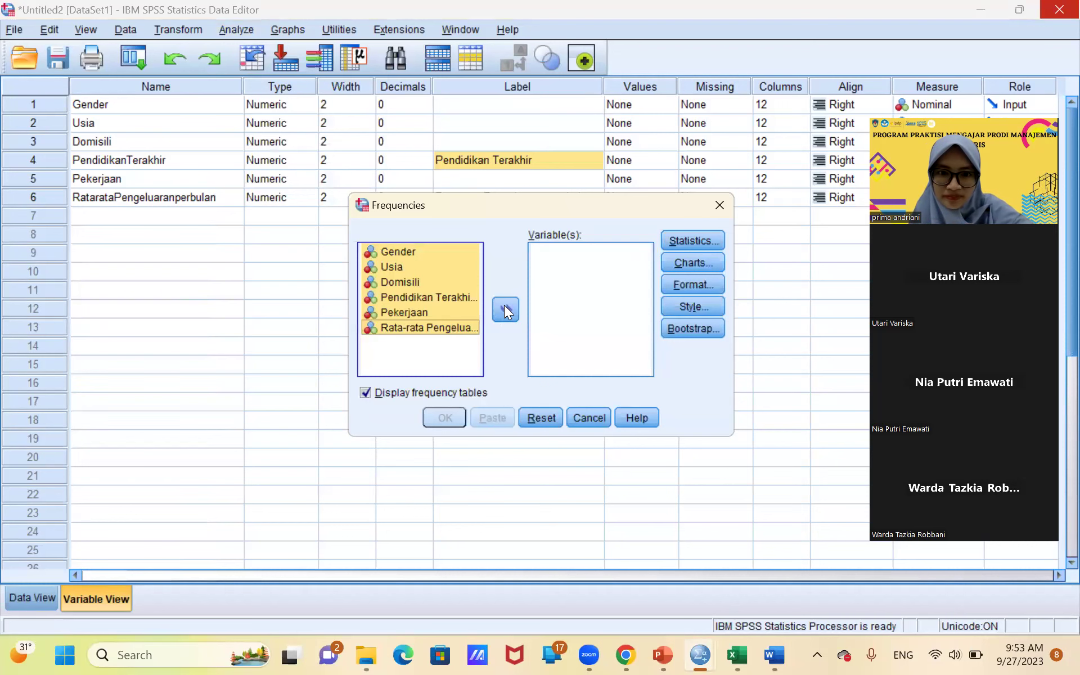
{"action": "left_click", "coordinate": [504, 305]}
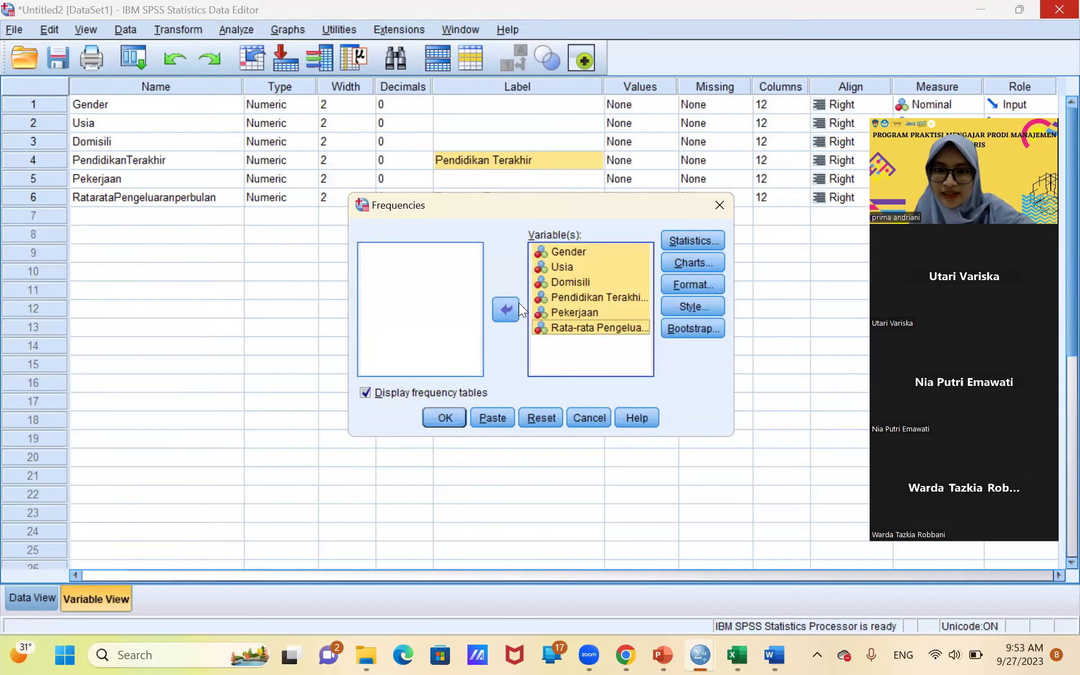
Step: Review and keep the selected statistics, set the charts to pie charts with frequencies as chart values, and run the analysis
{"action": "left_click", "coordinate": [682, 243]}
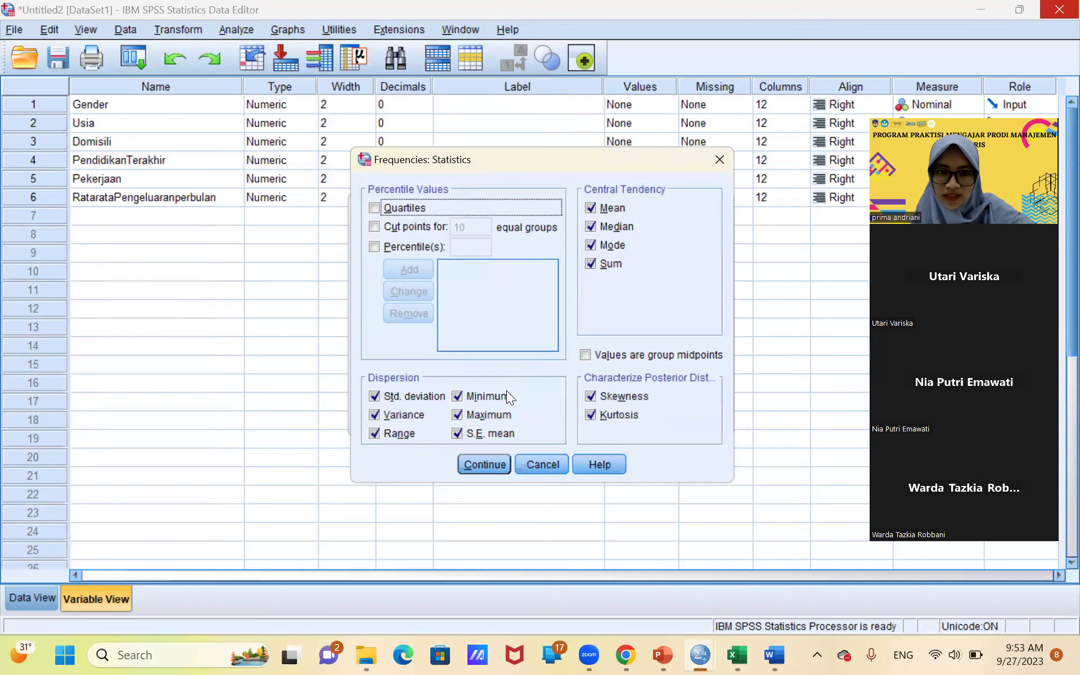
{"action": "left_click", "coordinate": [485, 464]}
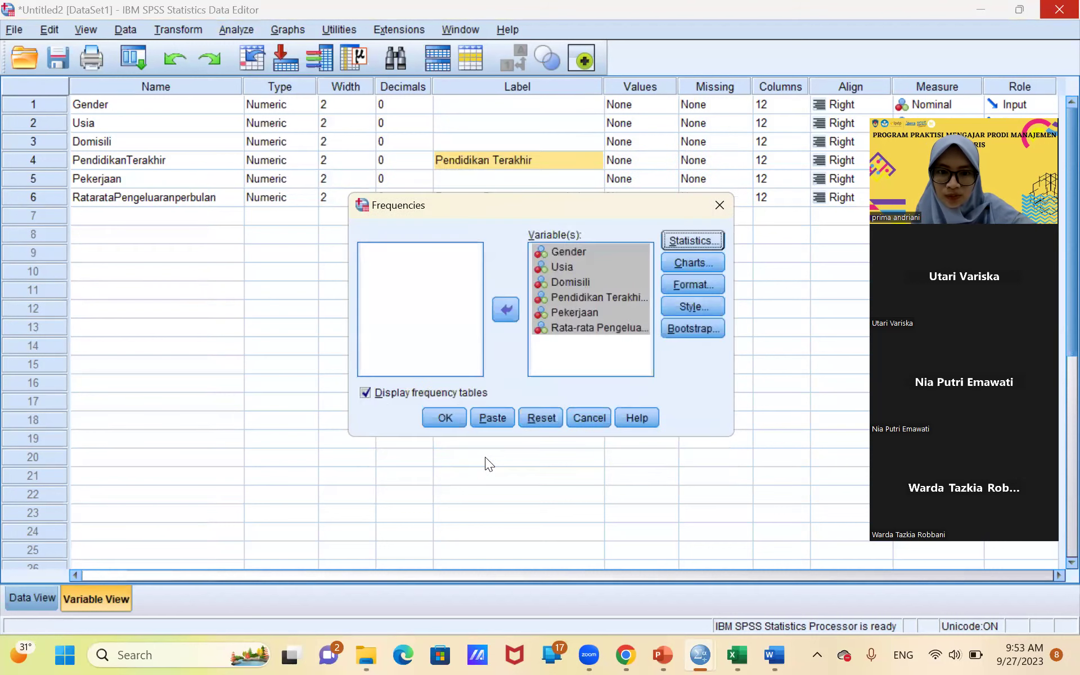
{"action": "left_click", "coordinate": [696, 267]}
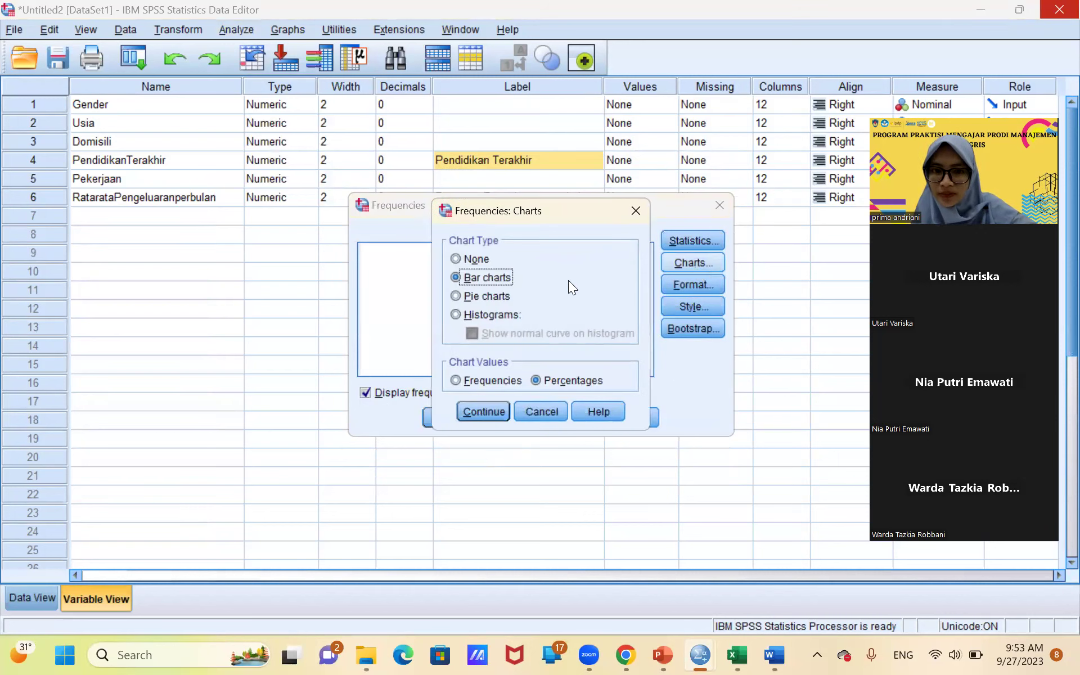
{"action": "left_click", "coordinate": [503, 297]}
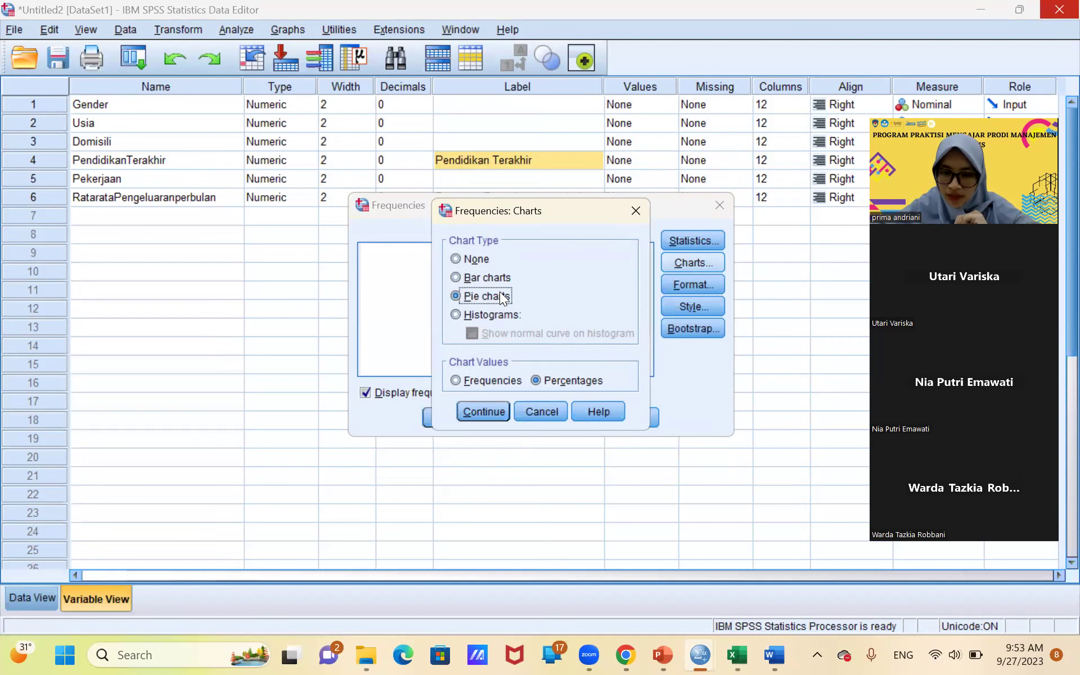
{"action": "left_click", "coordinate": [494, 379]}
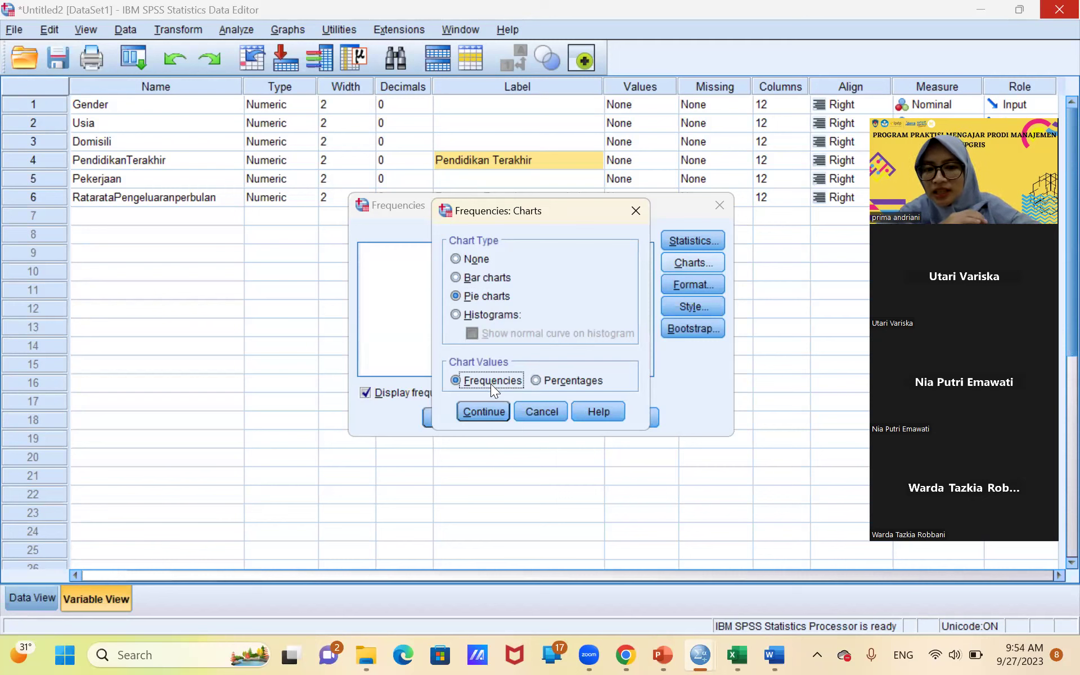
{"action": "left_click", "coordinate": [474, 411]}
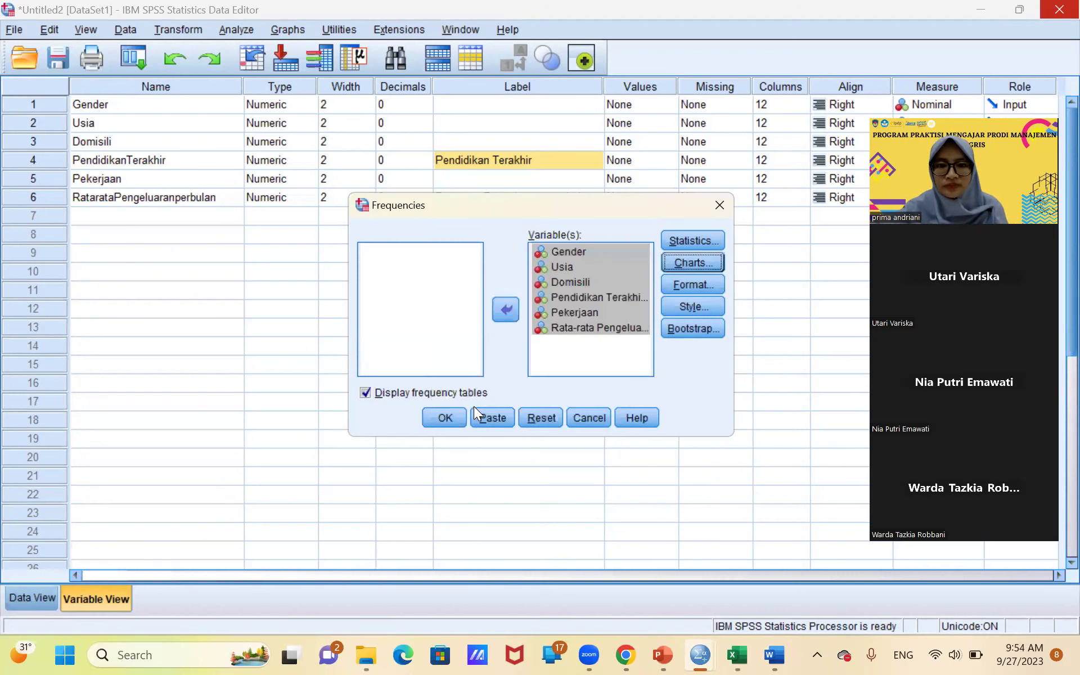
{"action": "left_click", "coordinate": [454, 412]}
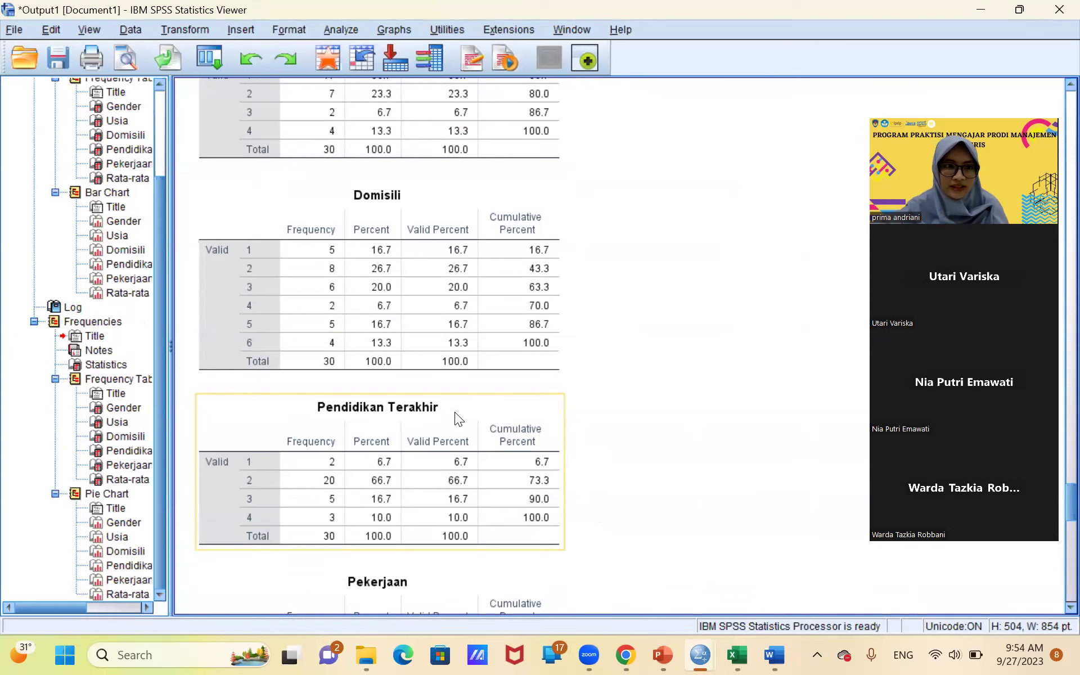
Step: Compare the earlier bar-chart Frequencies output with the new pie-chart output, checking the outline entries and Statistics tables of both
{"action": "scroll", "coordinate": [154, 163], "scroll_direction": "up", "scroll_amount": 1}
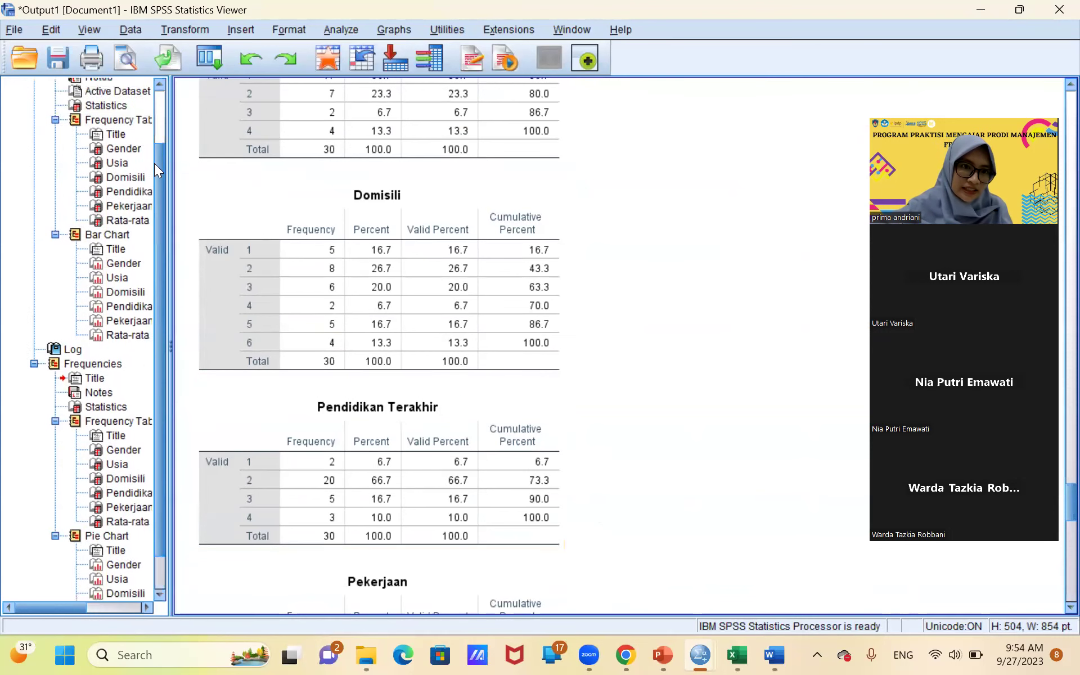
{"action": "scroll", "coordinate": [156, 109], "scroll_direction": "up", "scroll_amount": 2}
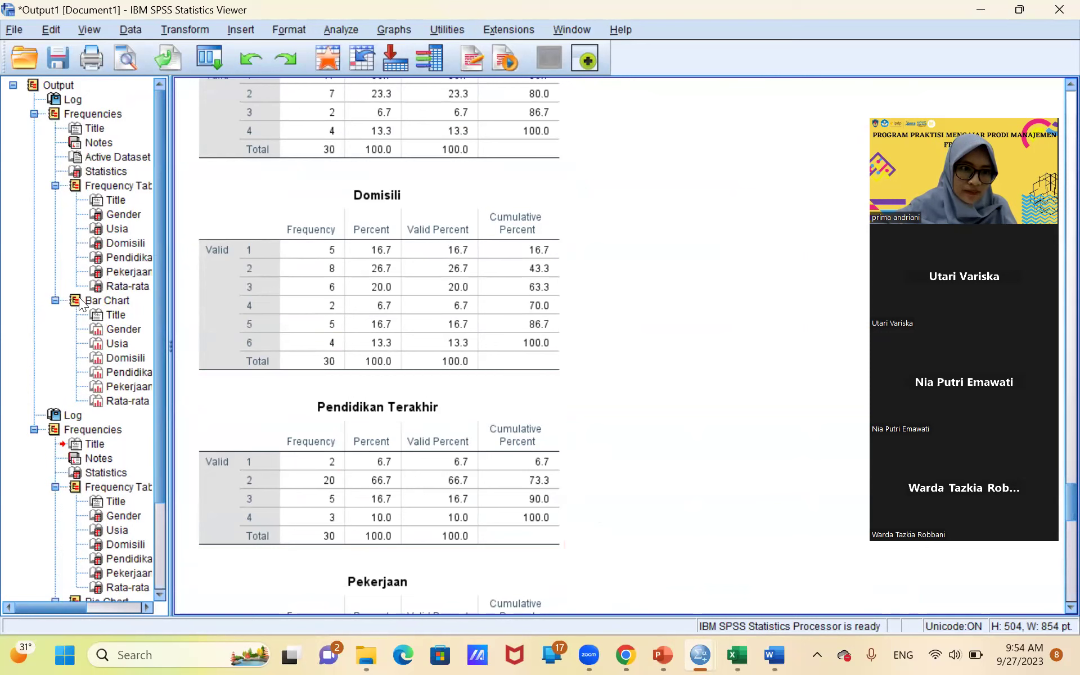
{"action": "scroll", "coordinate": [77, 360], "scroll_direction": "down", "scroll_amount": 1}
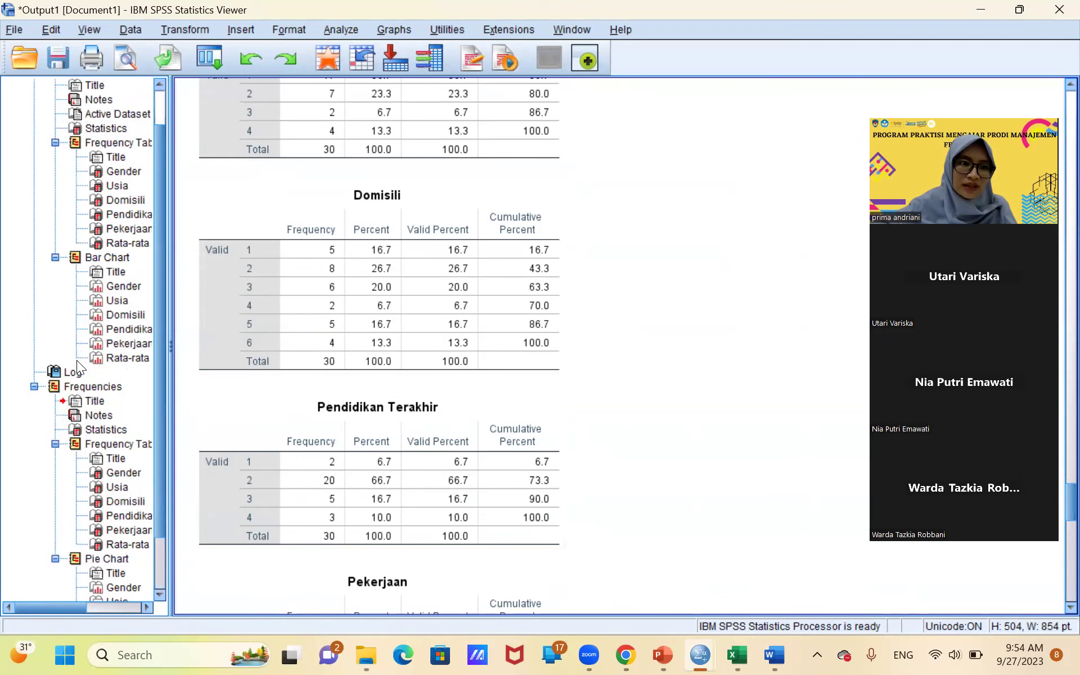
{"action": "scroll", "coordinate": [159, 311], "scroll_direction": "down", "scroll_amount": 2}
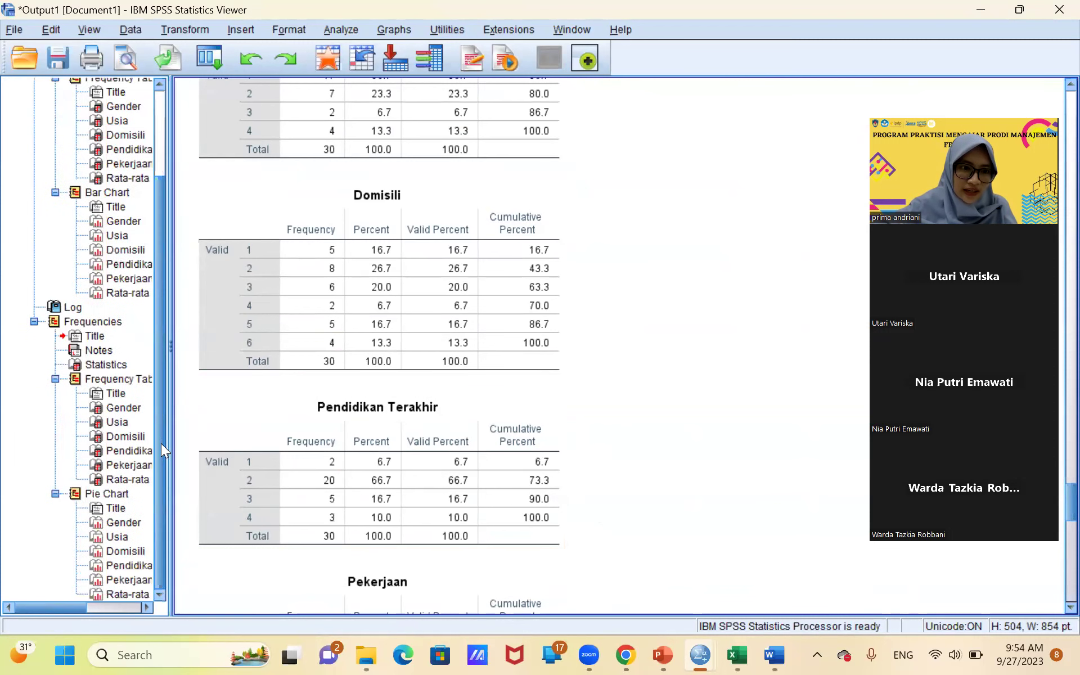
{"action": "left_click", "coordinate": [76, 322]}
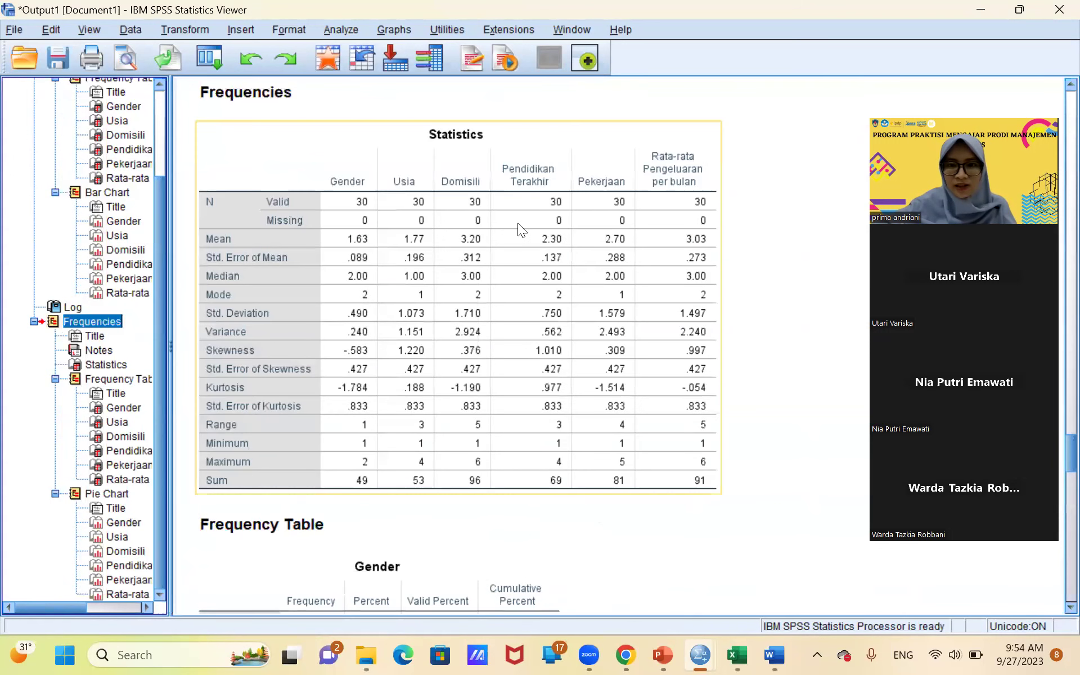
{"action": "left_click", "coordinate": [763, 202]}
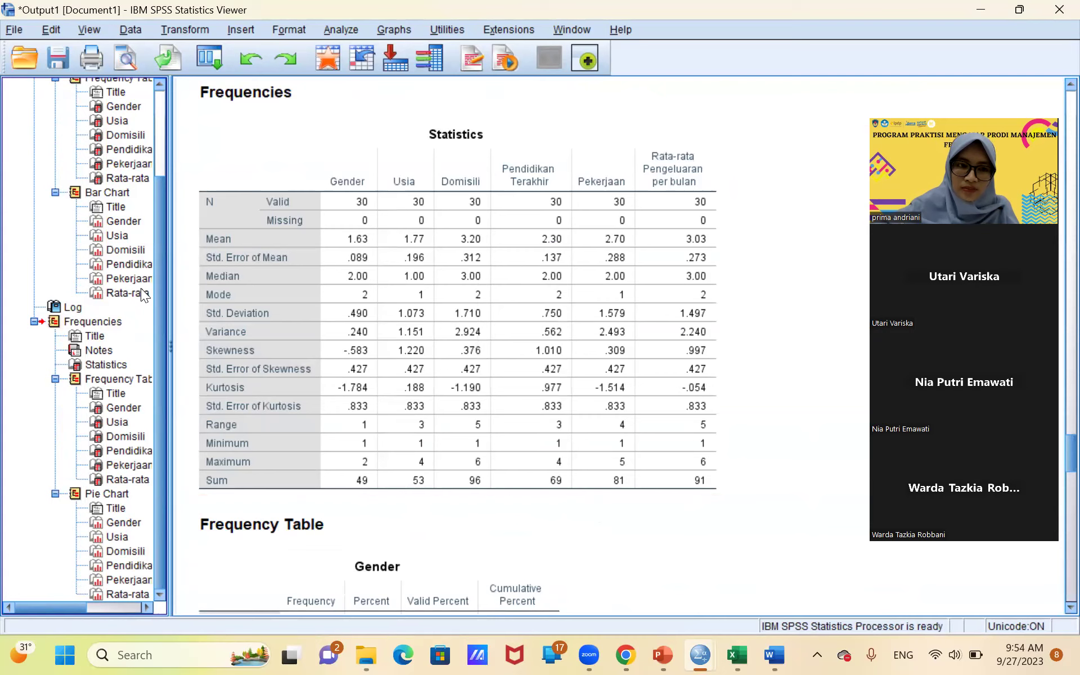
{"action": "scroll", "coordinate": [470, 244], "scroll_direction": "up", "scroll_amount": 10}
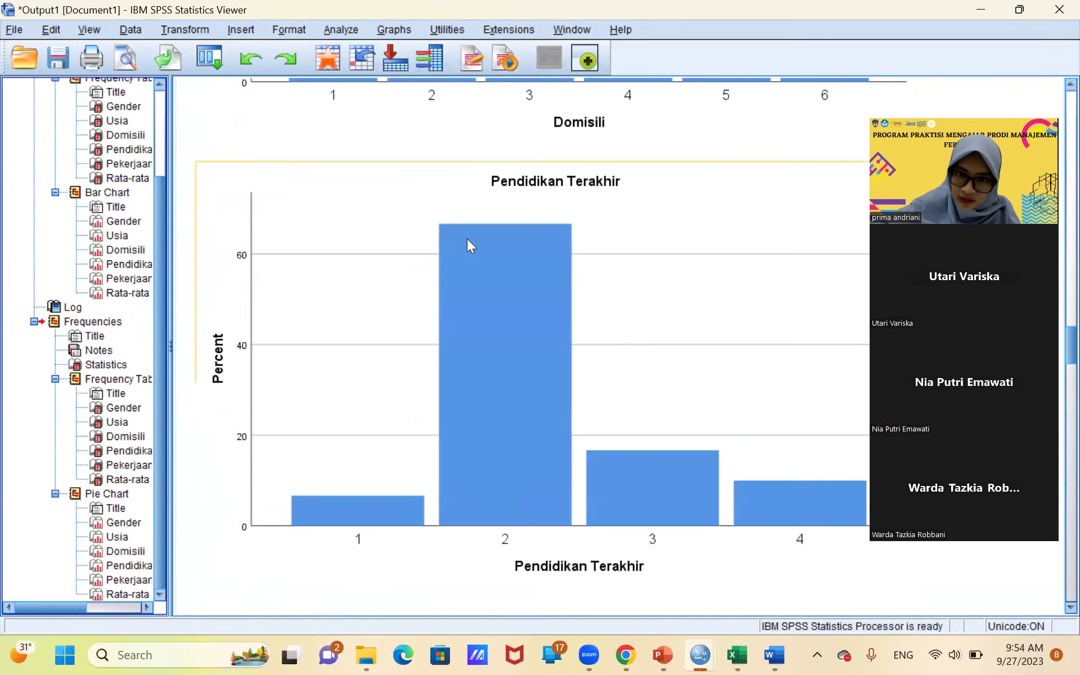
{"action": "scroll", "coordinate": [467, 239], "scroll_direction": "up", "scroll_amount": 8}
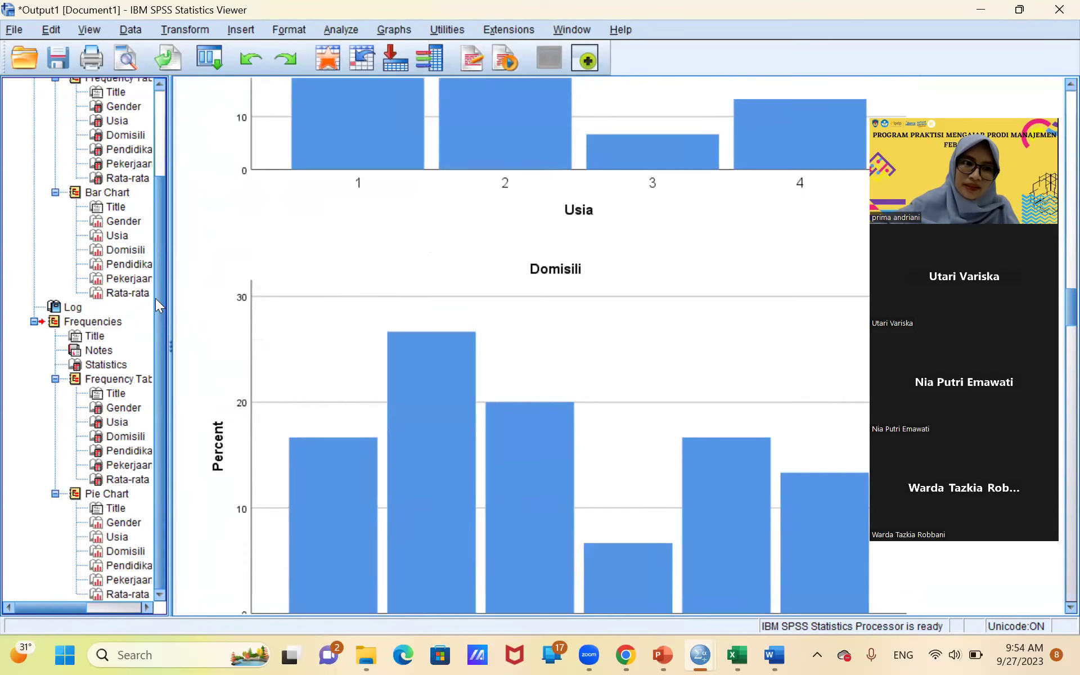
{"action": "scroll", "coordinate": [146, 193], "scroll_direction": "up", "scroll_amount": 3}
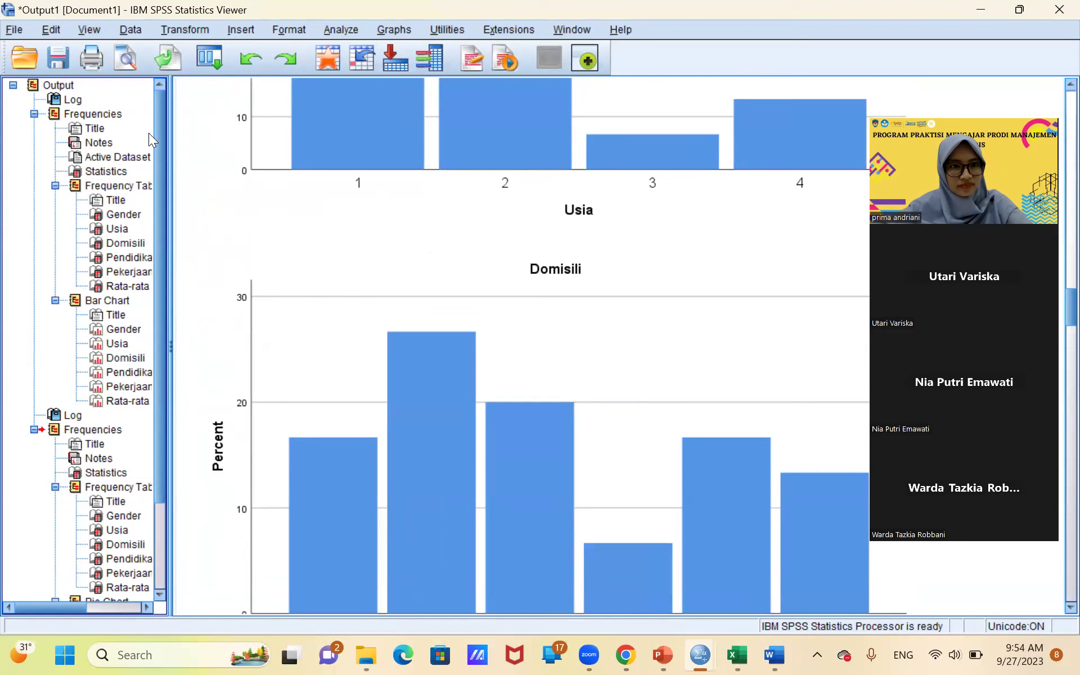
{"action": "left_click", "coordinate": [106, 112]}
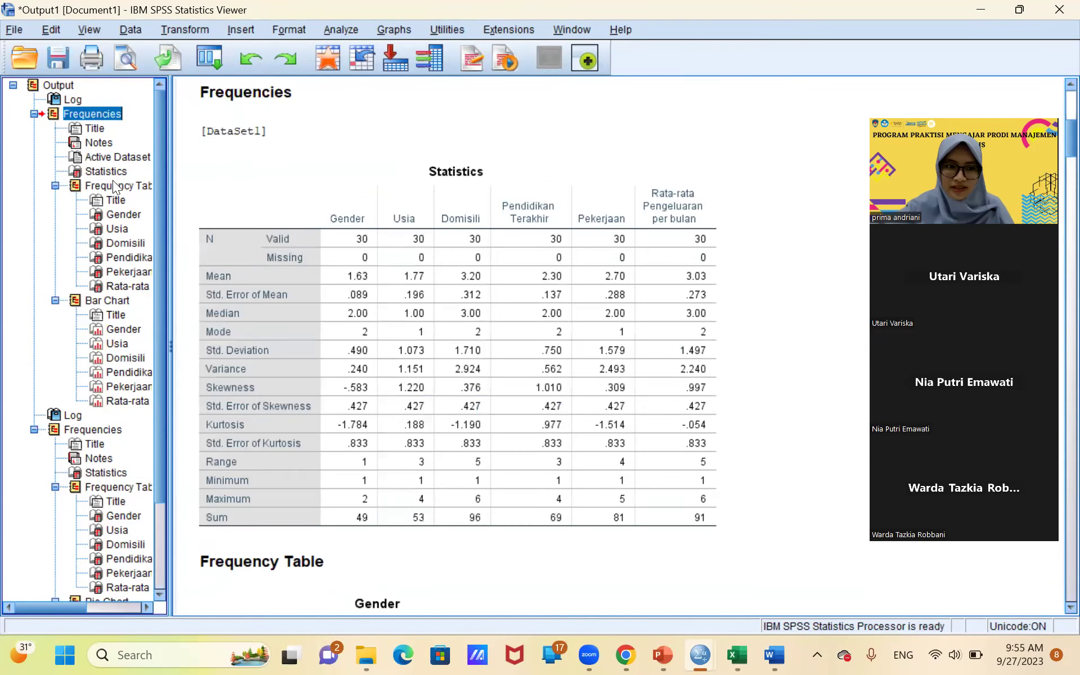
{"action": "left_click", "coordinate": [109, 427]}
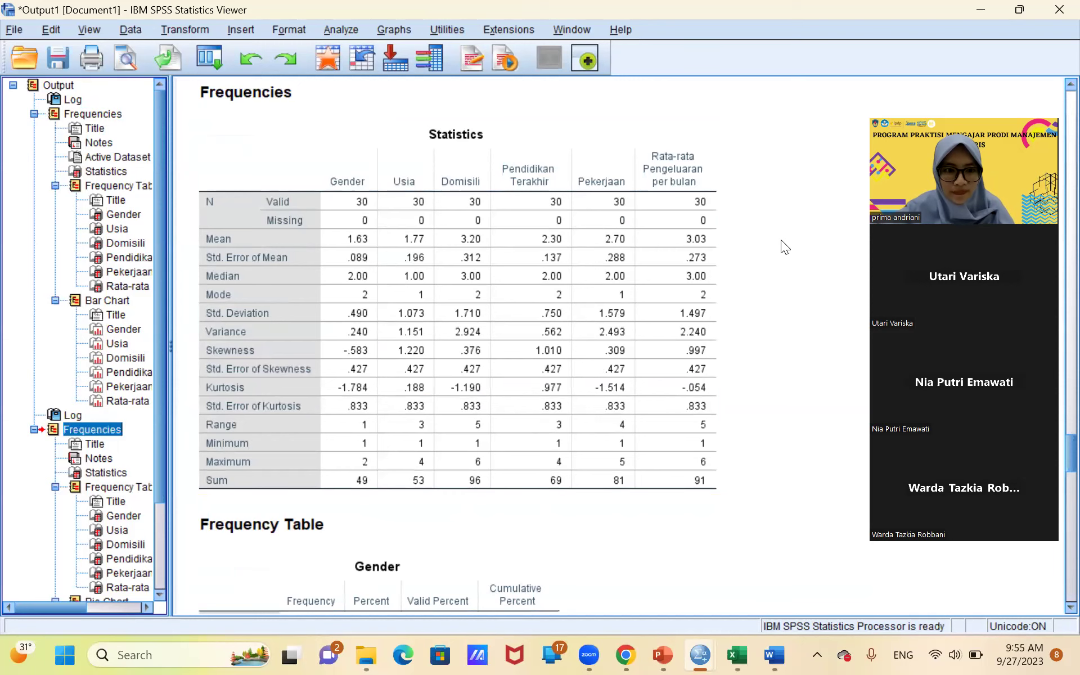
Step: Examine the new output's frequency tables and pie charts from Gender through Rata-rata Pengeluaran per bulan, and return to its Statistics table
{"action": "scroll", "coordinate": [781, 240], "scroll_direction": "down", "scroll_amount": 5}
{"action": "left_click", "coordinate": [356, 402]}
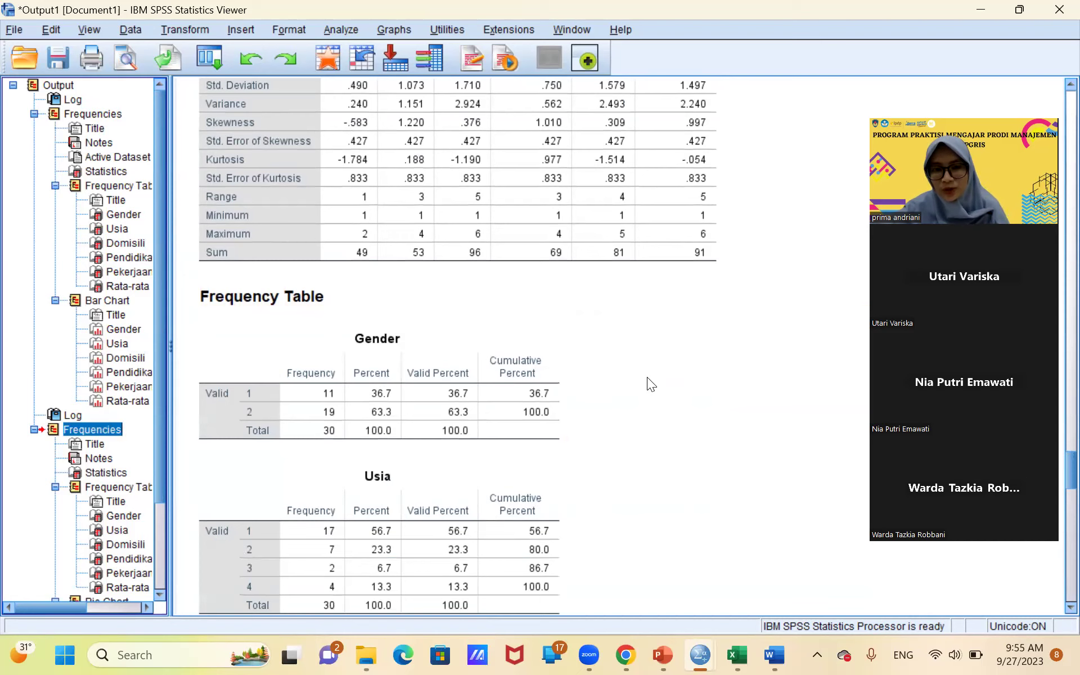
{"action": "scroll", "coordinate": [646, 377], "scroll_direction": "down", "scroll_amount": 15}
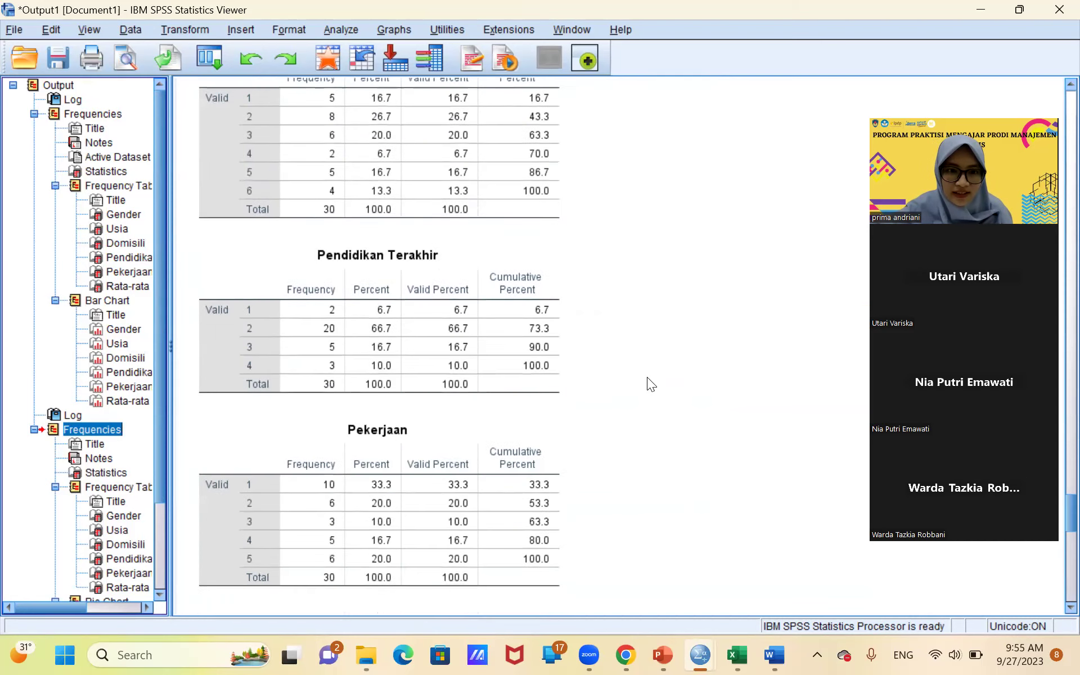
{"action": "scroll", "coordinate": [647, 377], "scroll_direction": "down", "scroll_amount": 5}
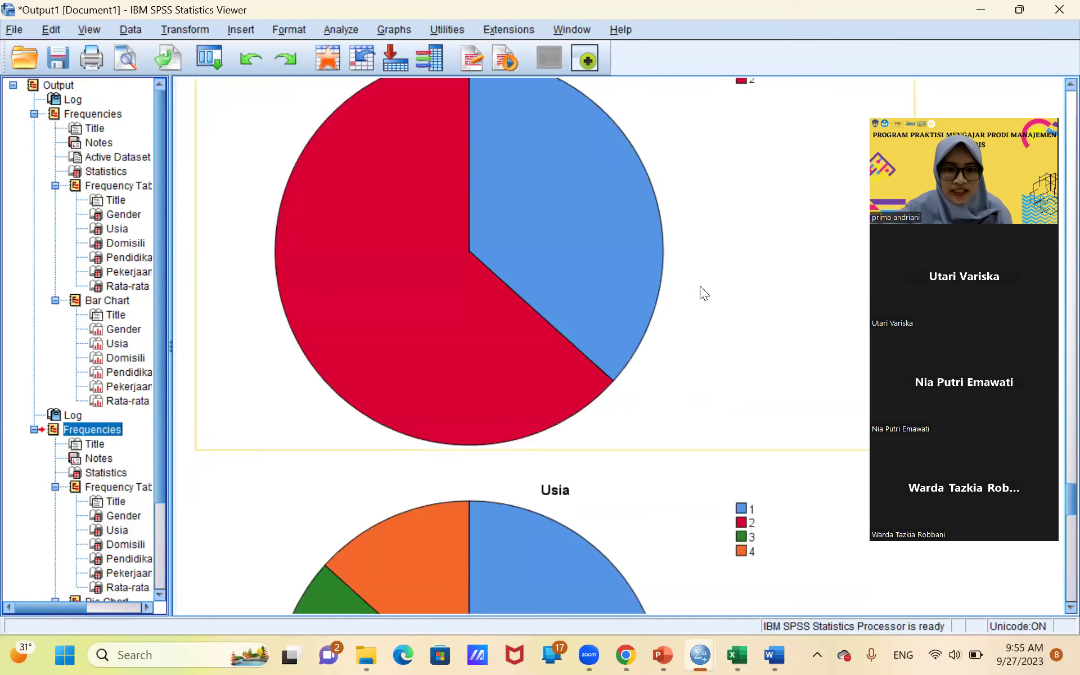
{"action": "scroll", "coordinate": [702, 285], "scroll_direction": "up", "scroll_amount": 3}
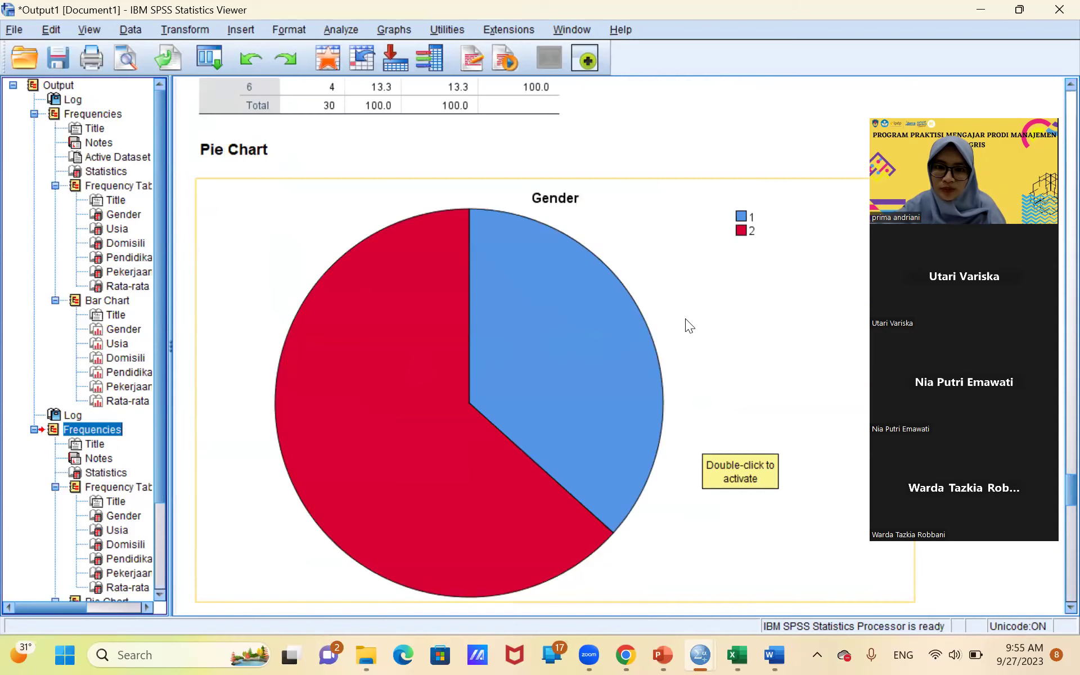
{"action": "scroll", "coordinate": [685, 319], "scroll_direction": "down", "scroll_amount": 6}
{"action": "scroll", "coordinate": [685, 319], "scroll_direction": "down", "scroll_amount": 3}
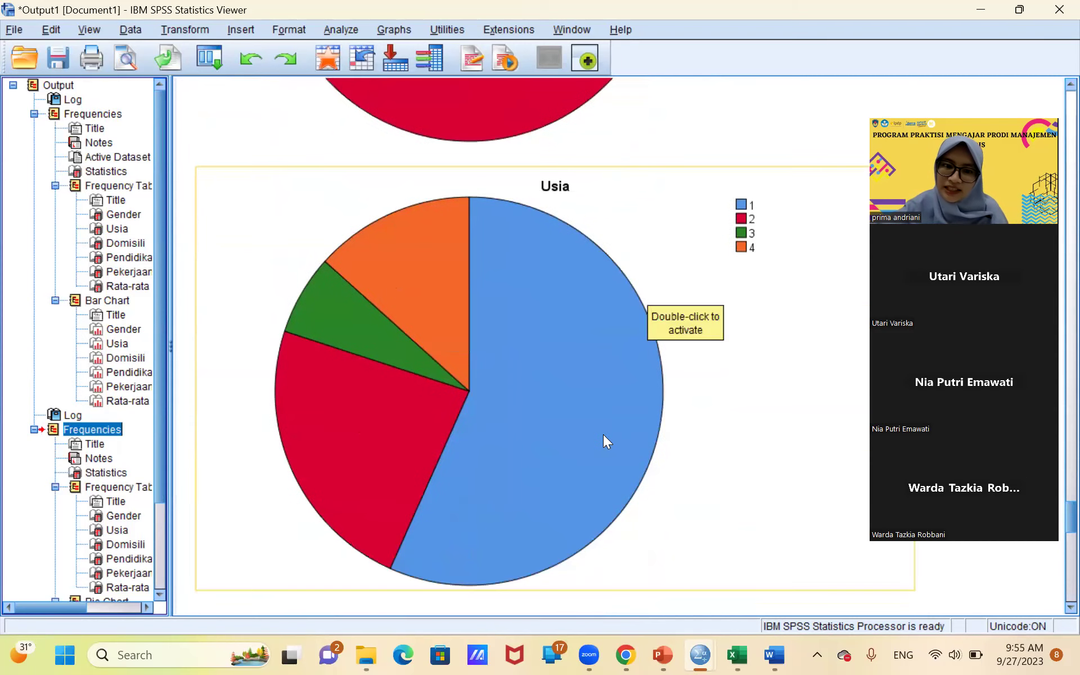
{"action": "scroll", "coordinate": [603, 434], "scroll_direction": "down", "scroll_amount": 10}
{"action": "scroll", "coordinate": [603, 434], "scroll_direction": "down", "scroll_amount": 8}
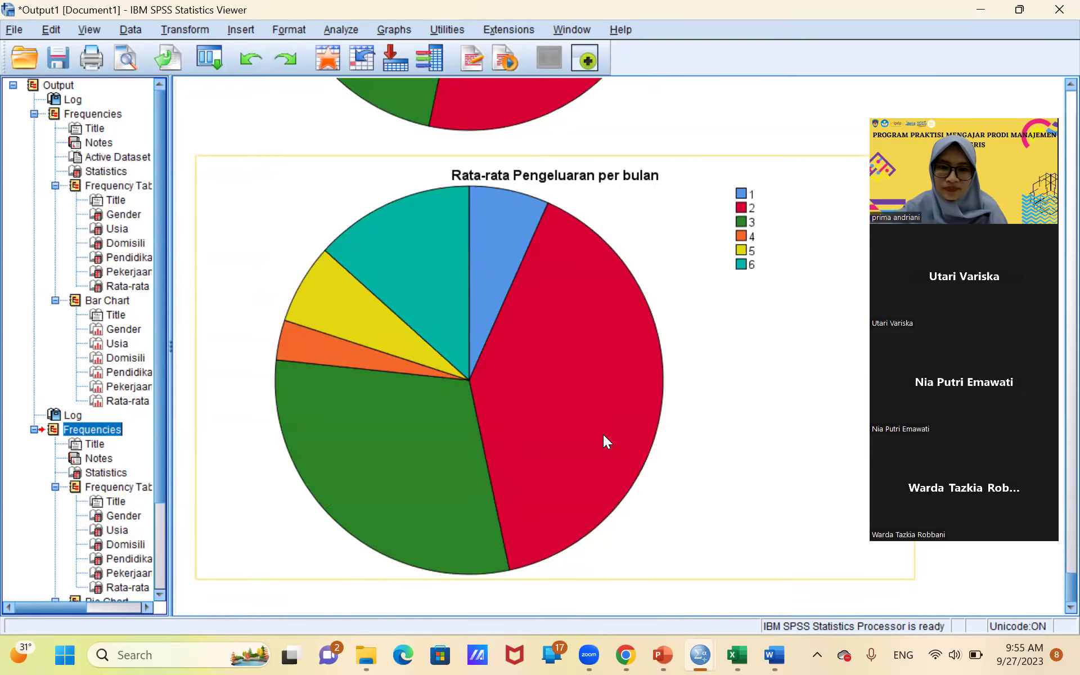
{"action": "scroll", "coordinate": [603, 434], "scroll_direction": "up", "scroll_amount": 15}
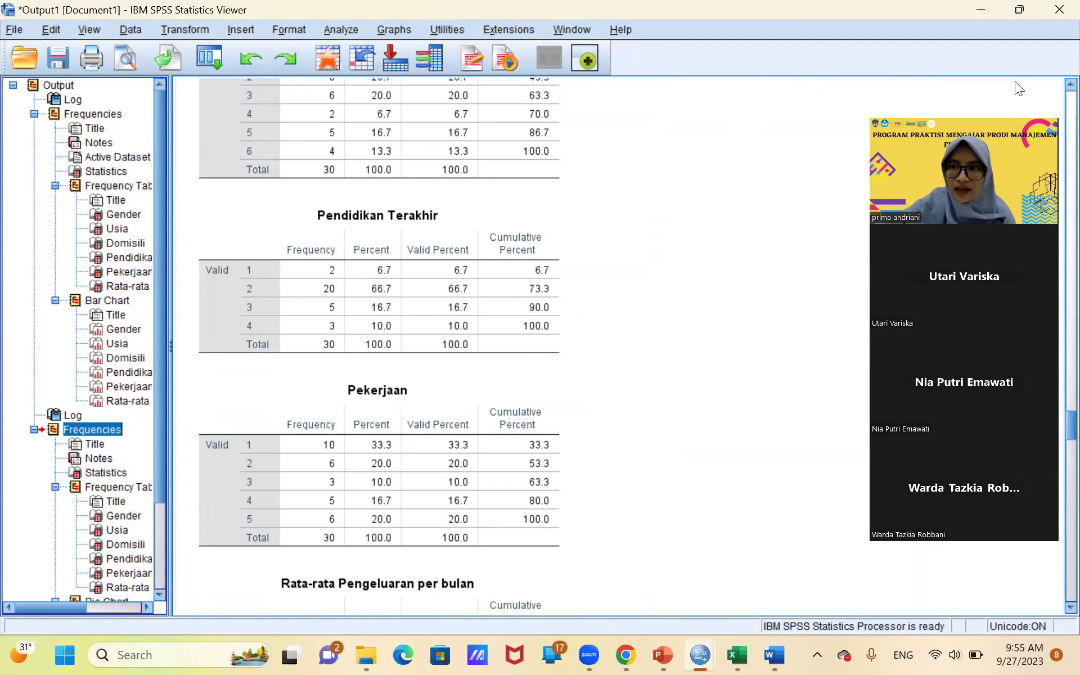
{"action": "scroll", "coordinate": [659, 215], "scroll_direction": "up", "scroll_amount": 15}
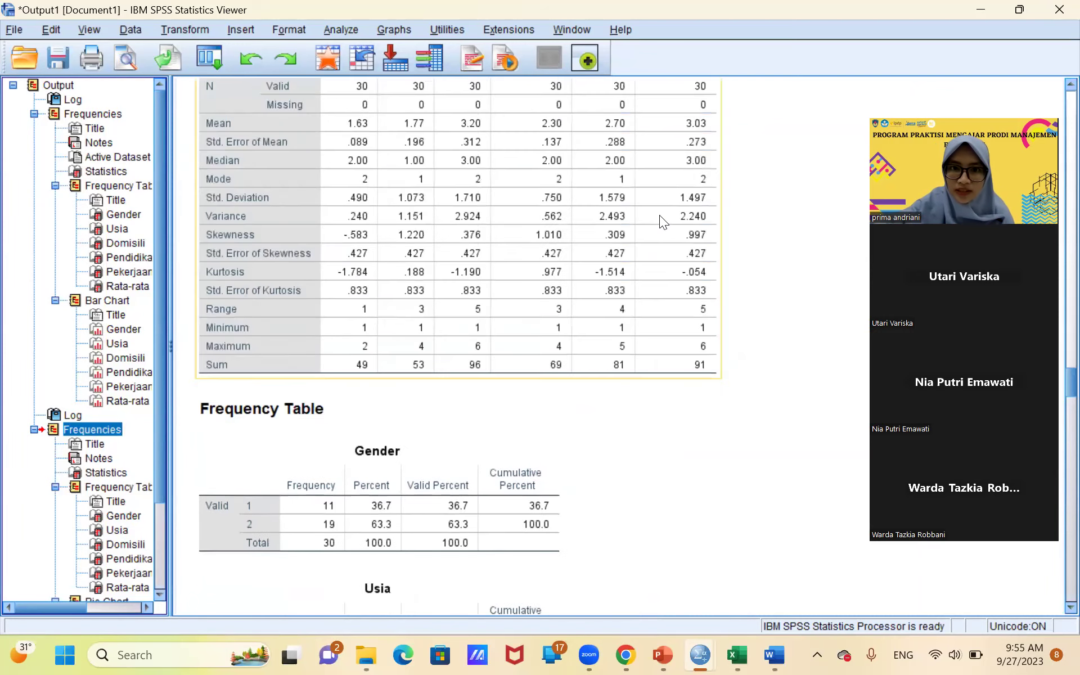
Step: Close the output window, choose to save its contents, and set the save location to the Documents folder
{"action": "scroll", "coordinate": [660, 216], "scroll_direction": "up", "scroll_amount": 15}
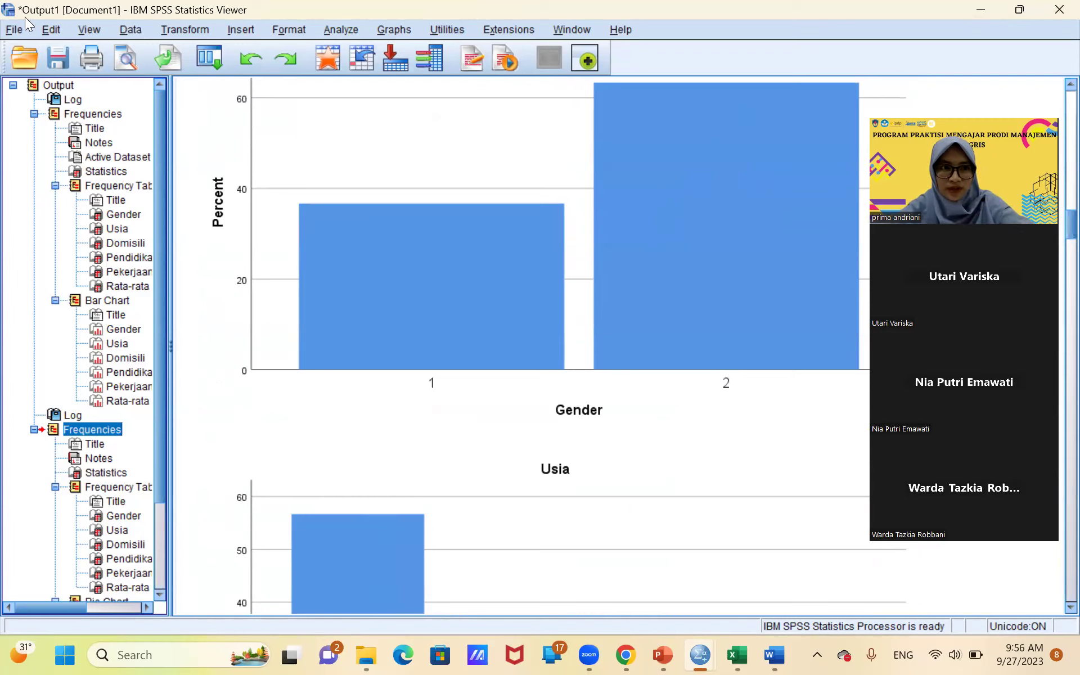
{"action": "left_click", "coordinate": [1057, 7]}
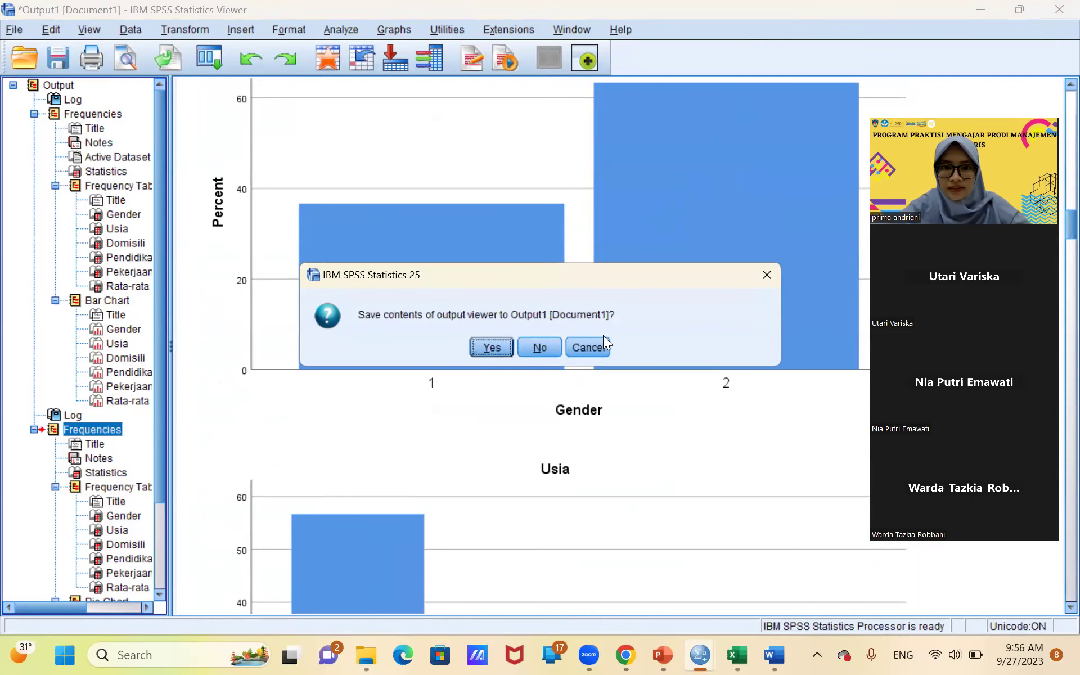
{"action": "left_click", "coordinate": [491, 348]}
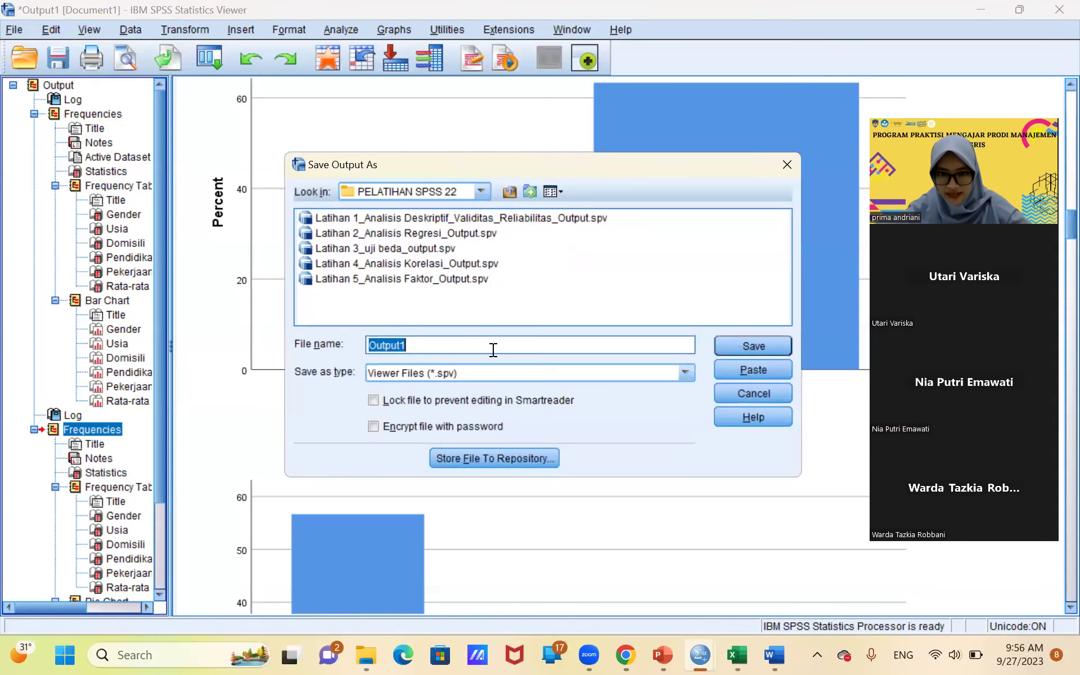
{"action": "left_click", "coordinate": [482, 192]}
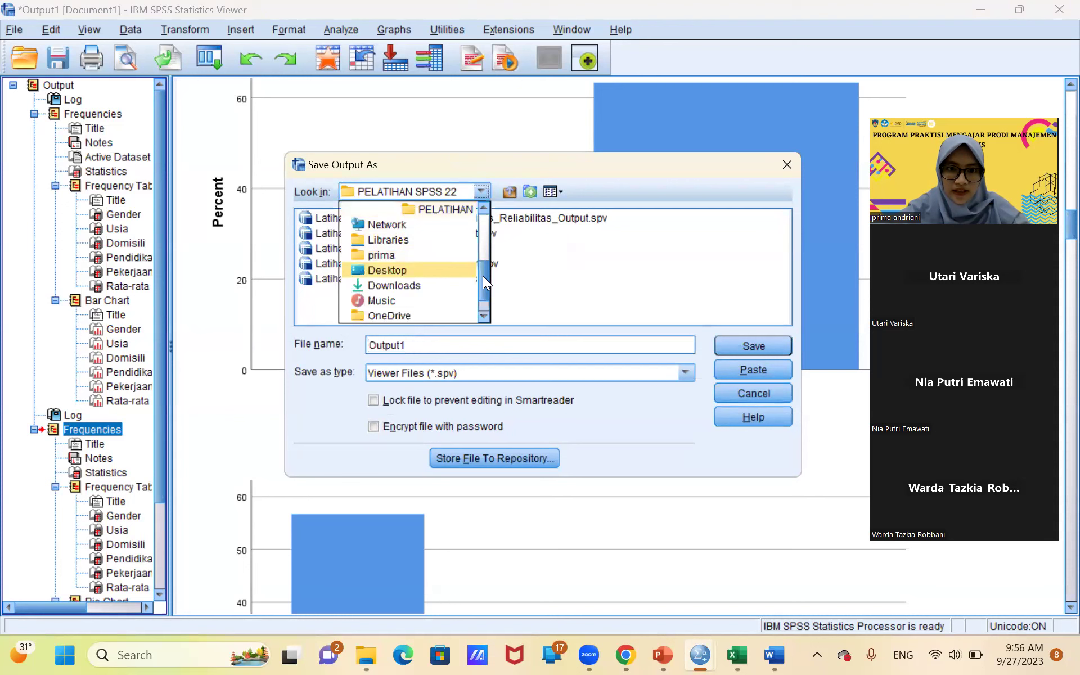
{"action": "left_click_drag", "start_coordinate": [484, 277], "coordinate": [483, 213]}
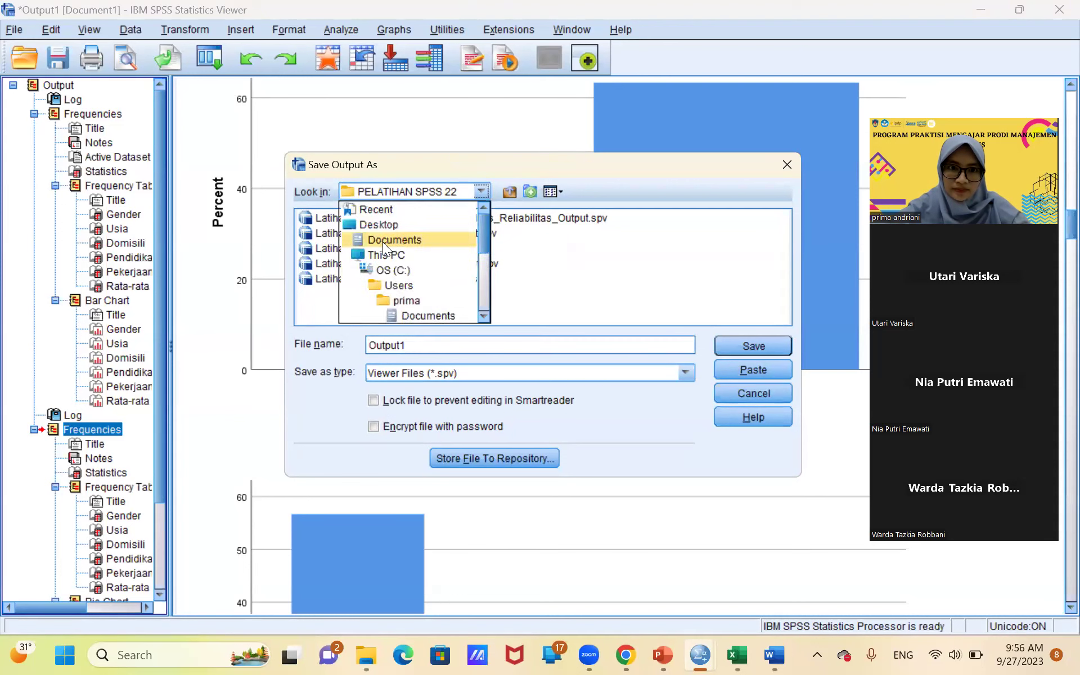
{"action": "left_click", "coordinate": [383, 242]}
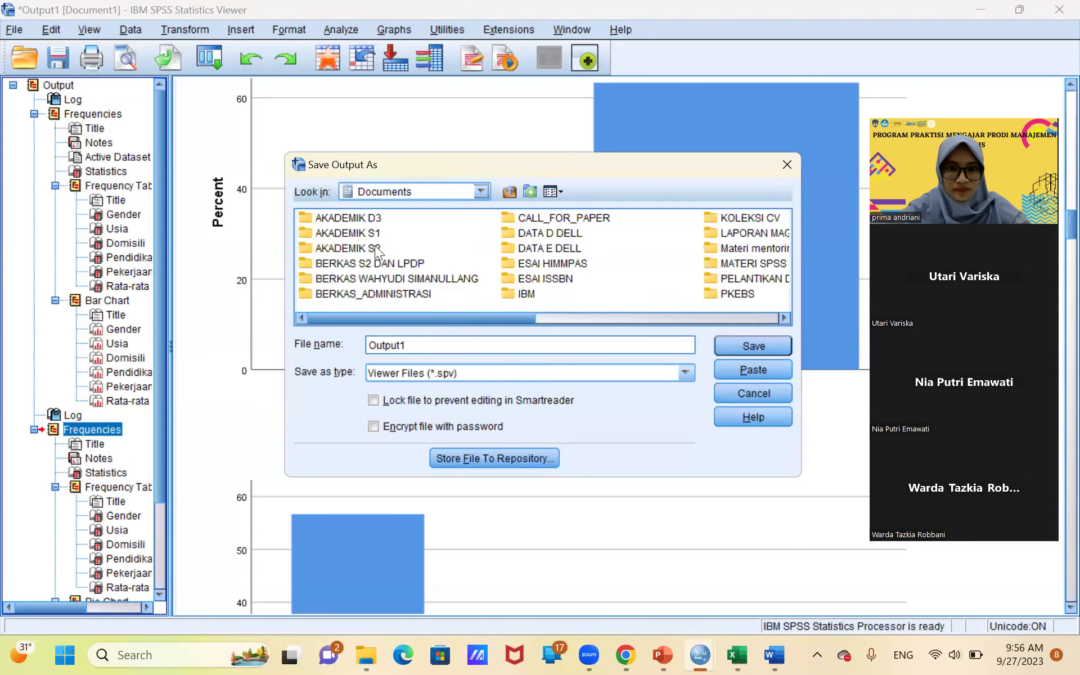
Step: Try to open the PRAKTISI MENGAJAR folder within Documents as the save location for the output
{"action": "left_click", "coordinate": [374, 247]}
{"action": "key", "text": "p"}
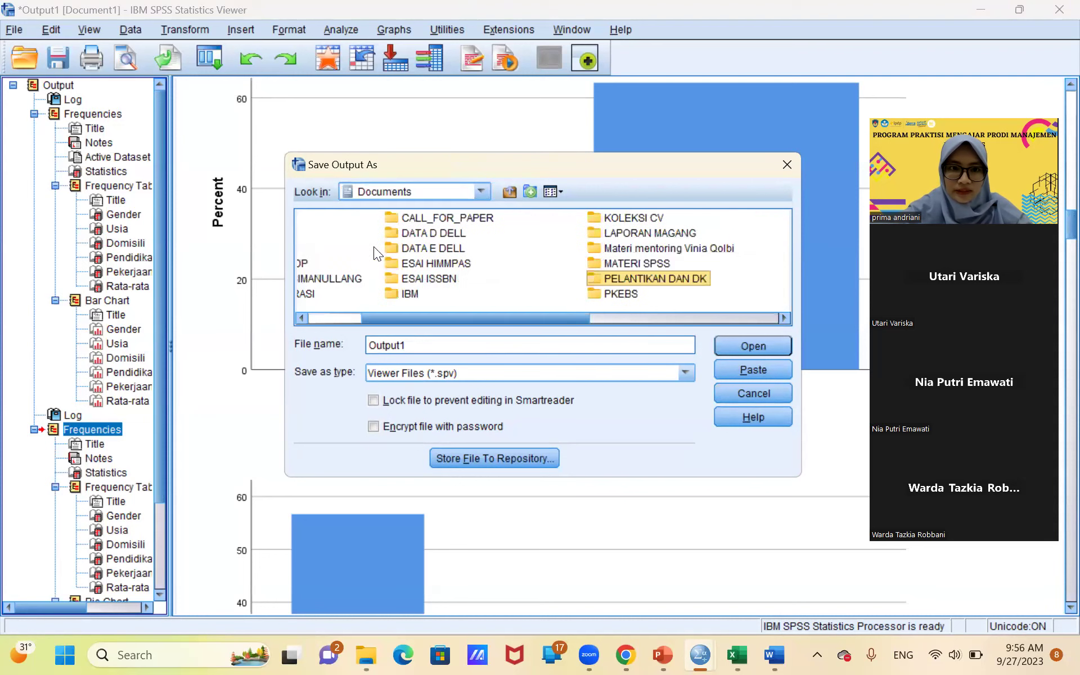
{"action": "key", "text": "p"}
{"action": "key", "text": "p"}
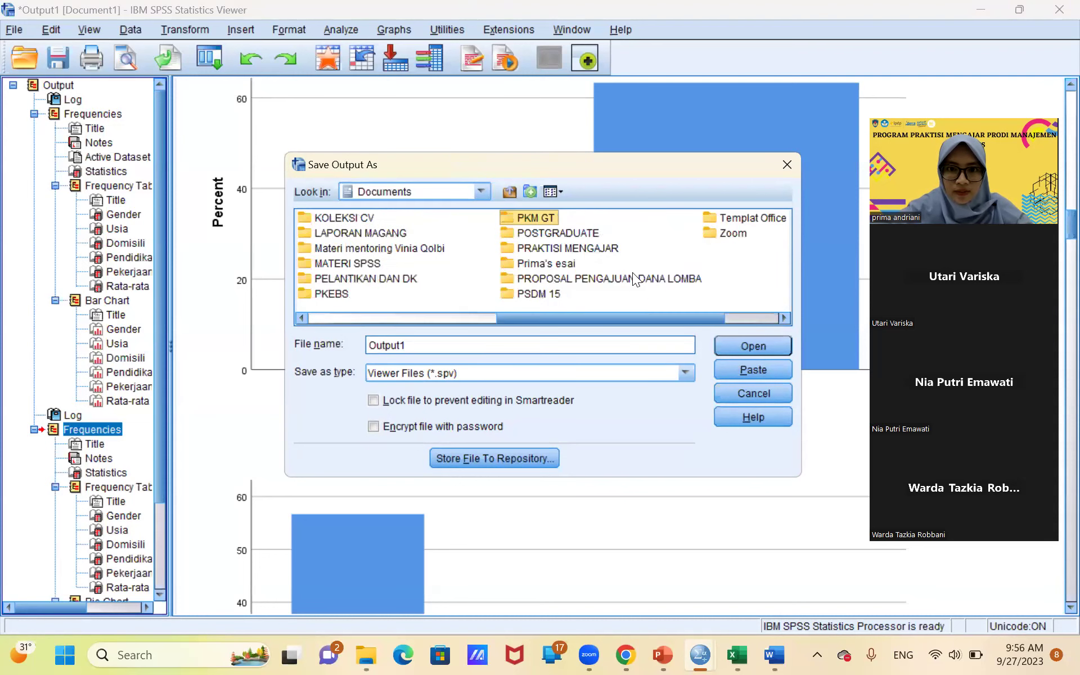
{"action": "left_click", "coordinate": [507, 269]}
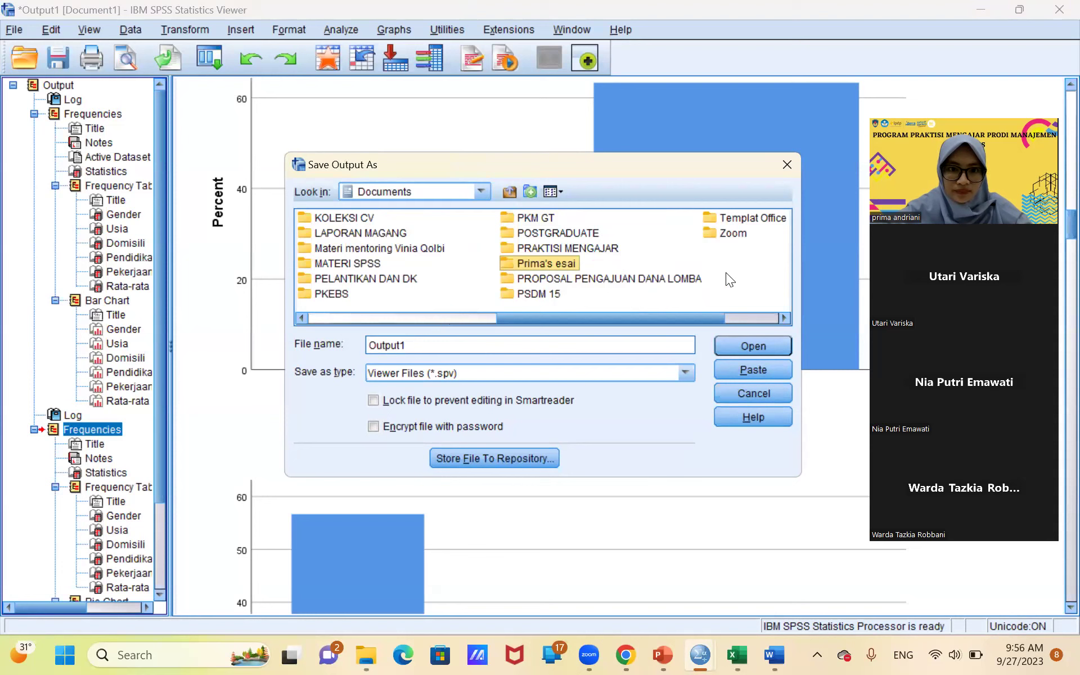
{"action": "left_click", "coordinate": [569, 248]}
{"action": "left_click", "coordinate": [579, 245]}
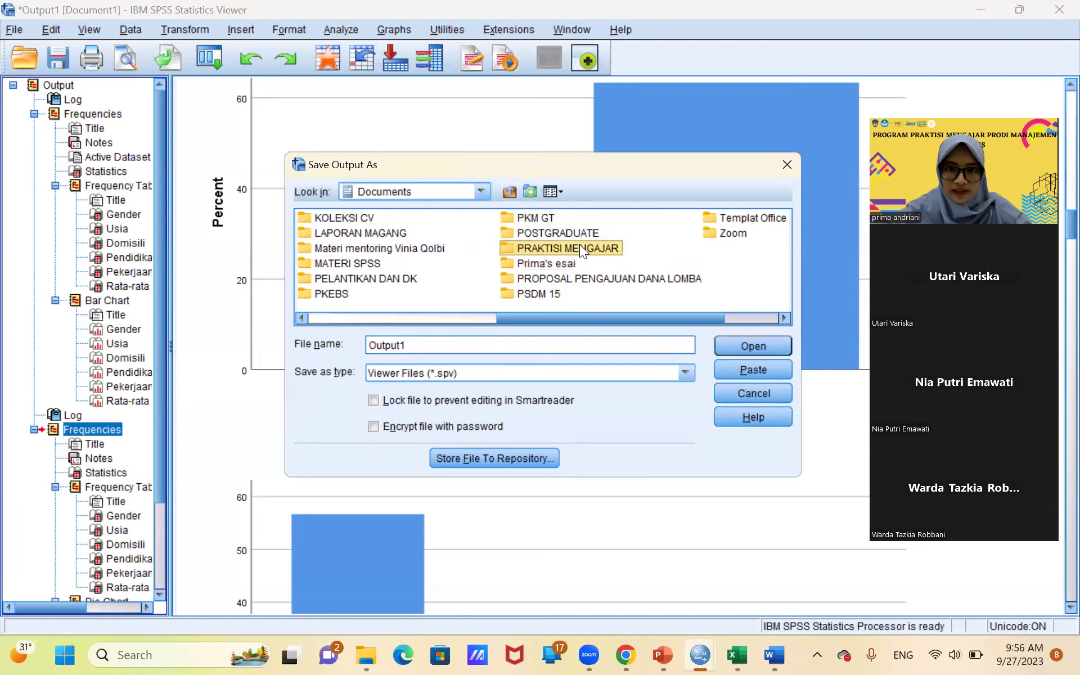
{"action": "left_click", "coordinate": [652, 267]}
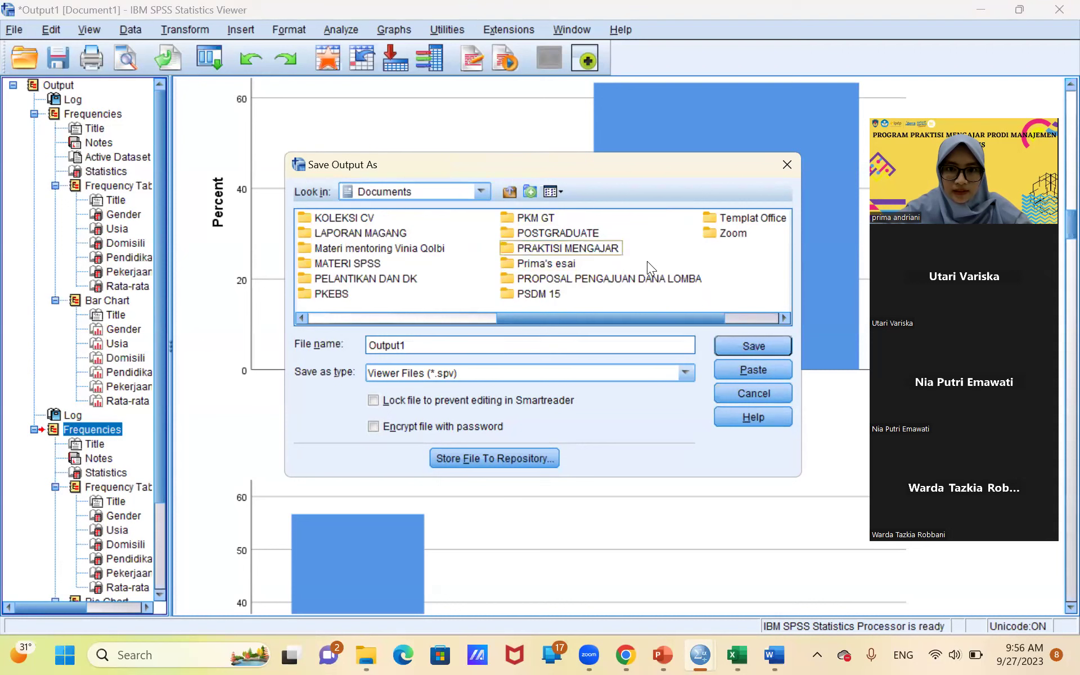
{"action": "left_click", "coordinate": [611, 247]}
{"action": "left_click", "coordinate": [612, 248]}
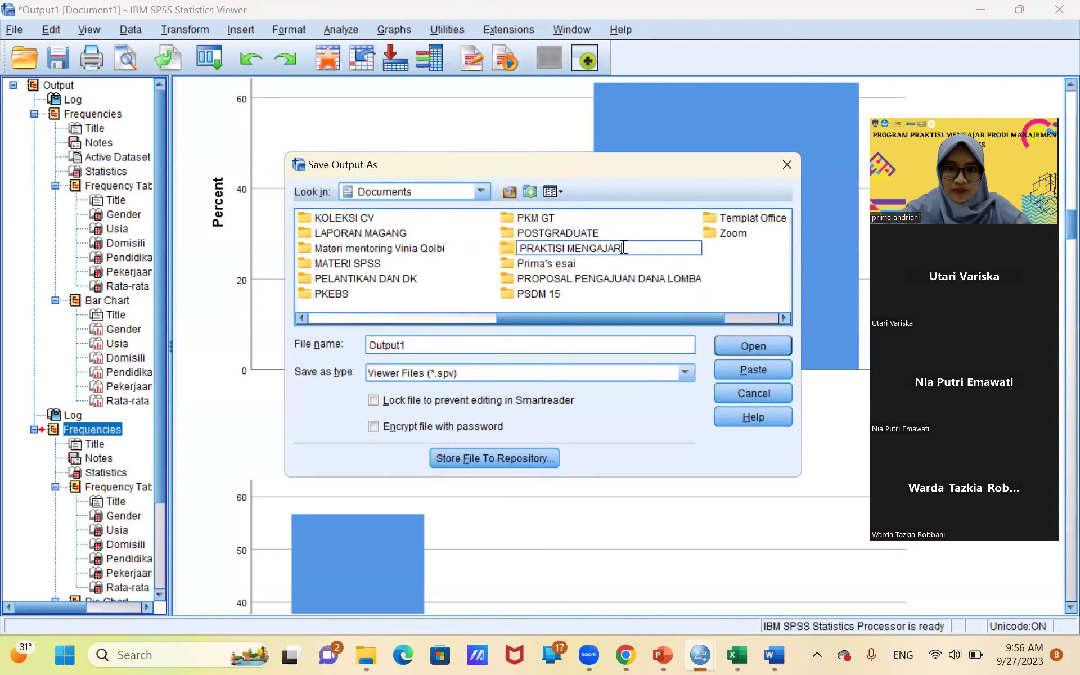
{"action": "left_click", "coordinate": [671, 265]}
{"action": "left_click", "coordinate": [610, 245]}
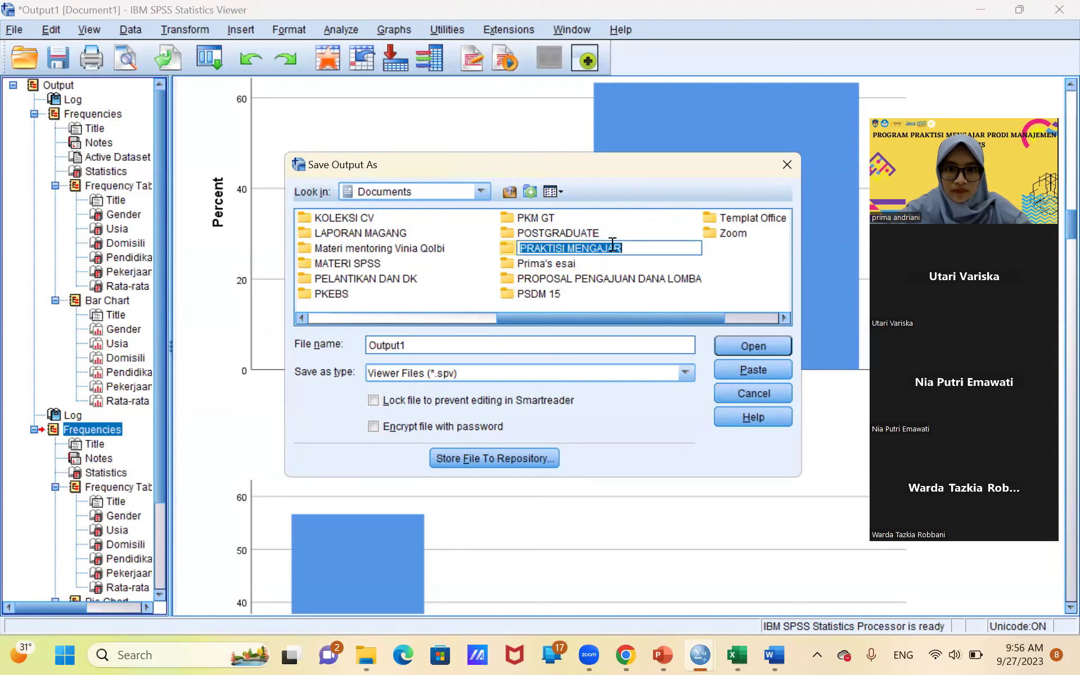
{"action": "left_click", "coordinate": [616, 291]}
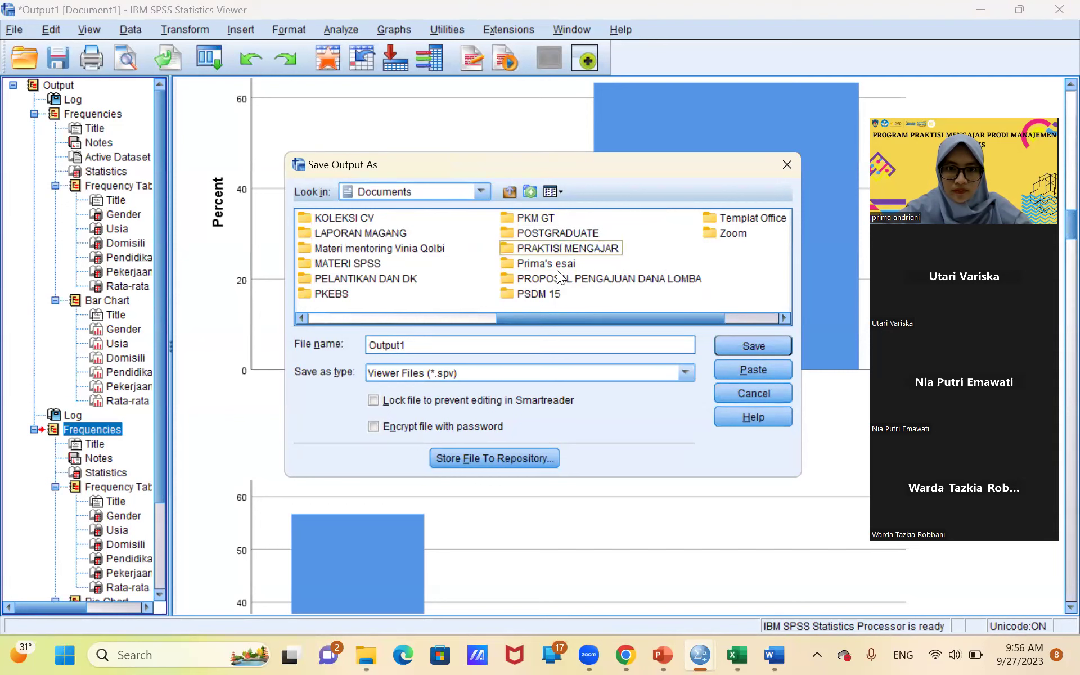
Step: Save the output as a viewer file named "Output1 Demografi Responden" in the Documents folder
{"action": "left_click", "coordinate": [483, 193]}
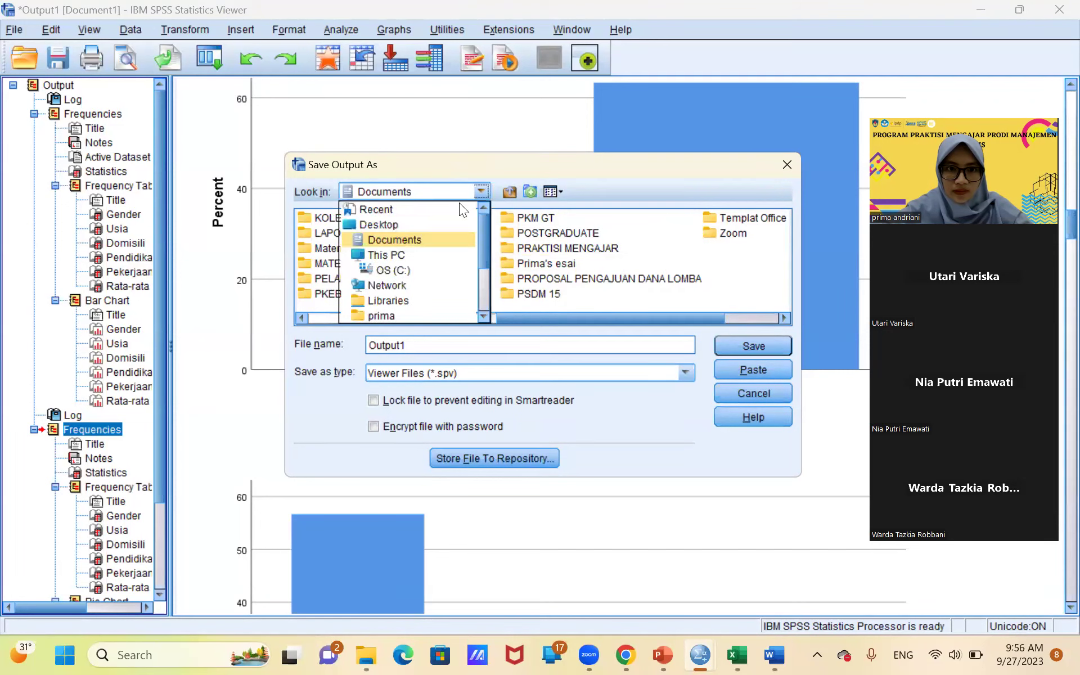
{"action": "left_click", "coordinate": [426, 237]}
{"action": "left_click", "coordinate": [440, 345]}
{"action": "type", "text": ":"}
{"action": "key", "text": "BackSpace"}
{"action": "key", "text": "BackSpace"}
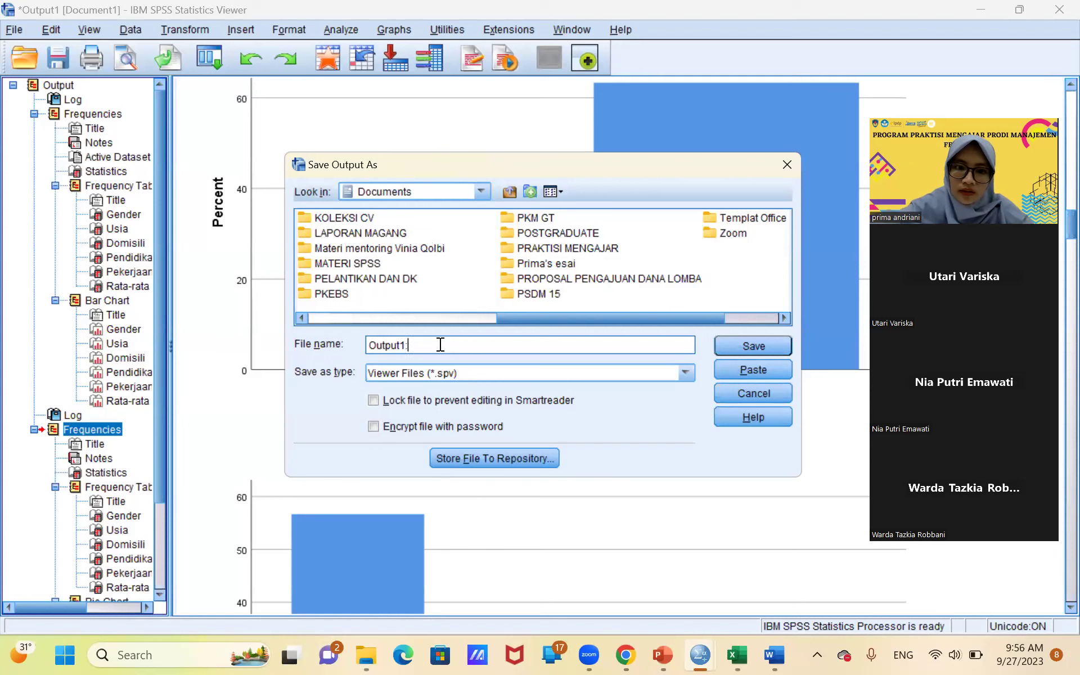
{"action": "type", "text": "dE"}
{"action": "key", "text": "BackSpace"}
{"action": "key", "text": "BackSpace"}
{"action": "type", "text": "Demogr"}
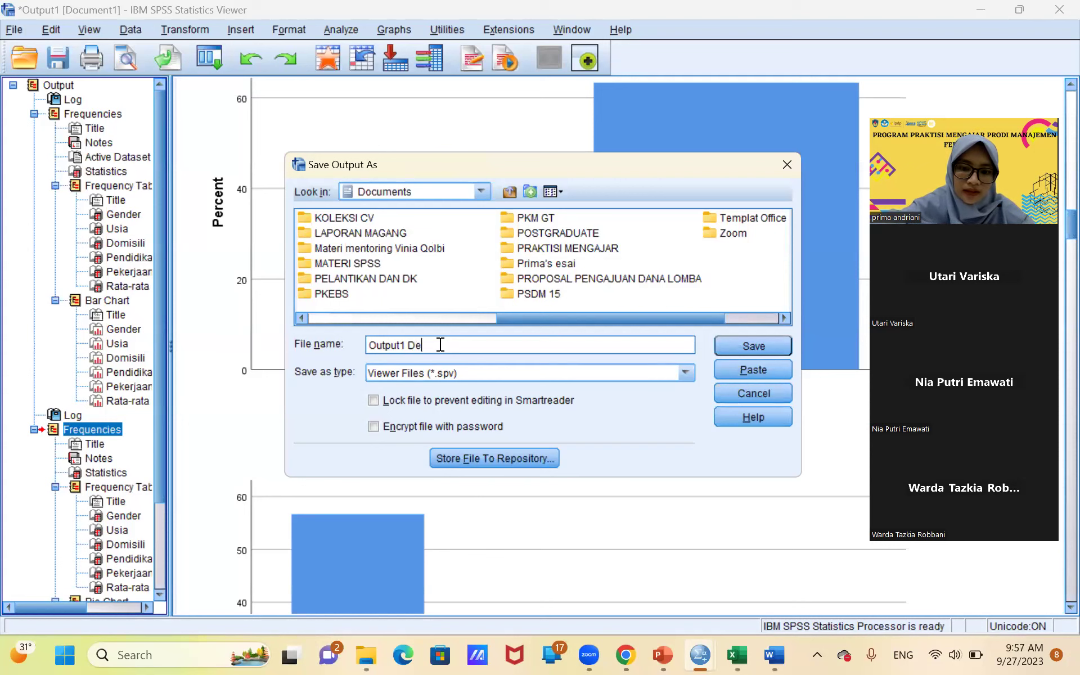
{"action": "type", "text": "Responden"}
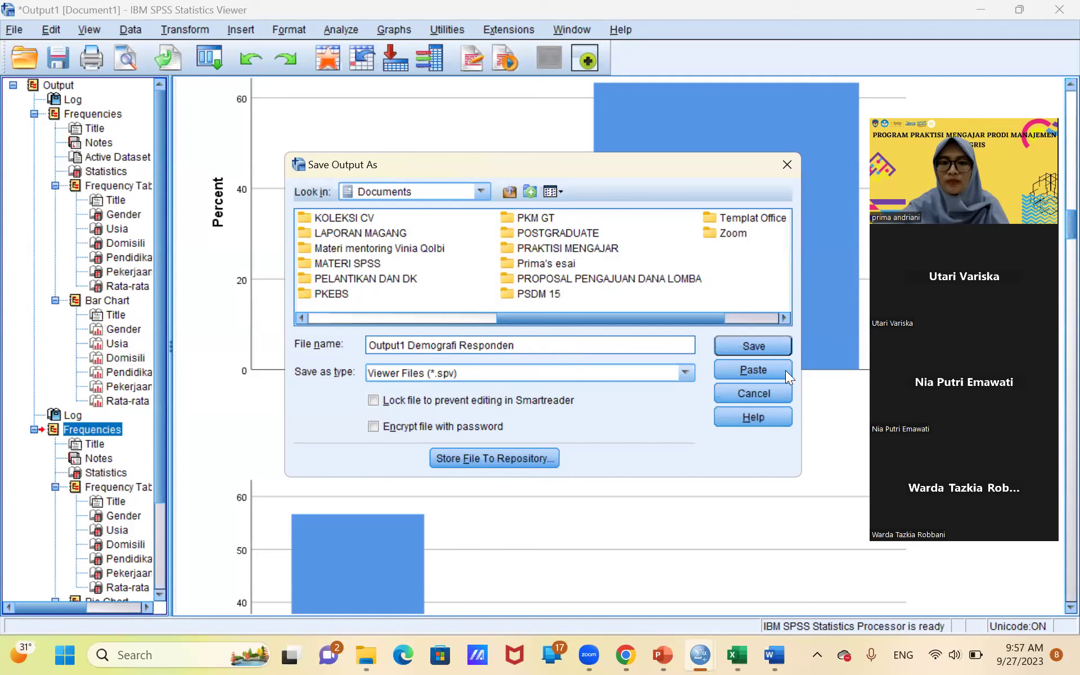
{"action": "left_click", "coordinate": [765, 348]}
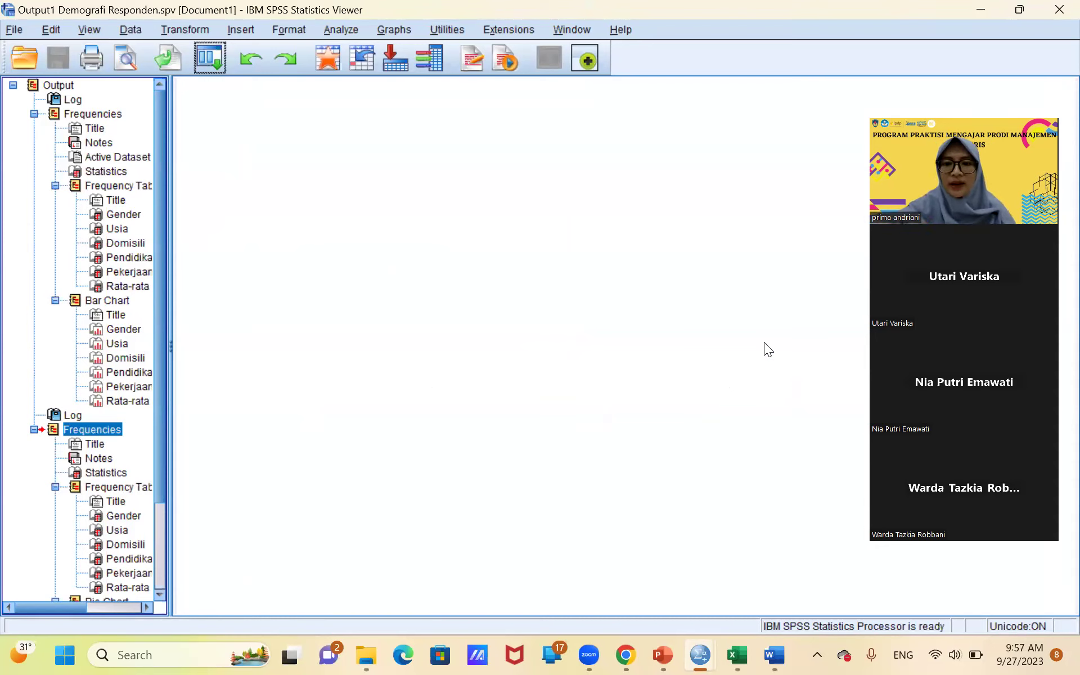
Step: Close the output and data windows to exit SPSS, saving the dataset as "Input Data Demografi" in the Pertemuan 2 folder
{"action": "left_click", "coordinate": [1058, 9]}
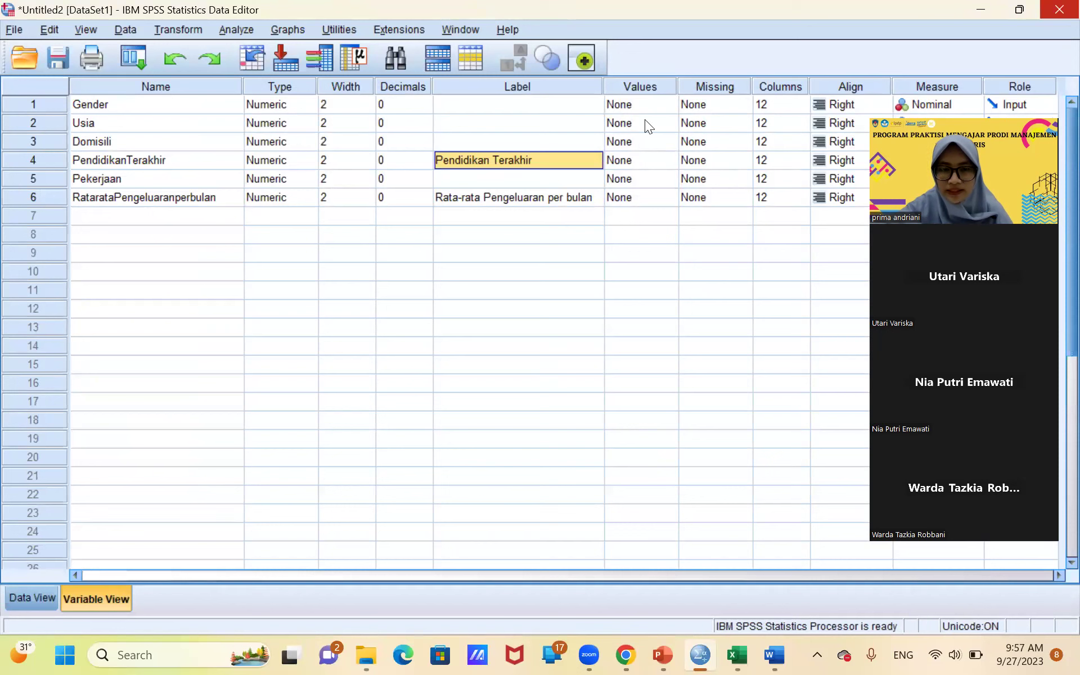
{"action": "left_click", "coordinate": [1056, 8]}
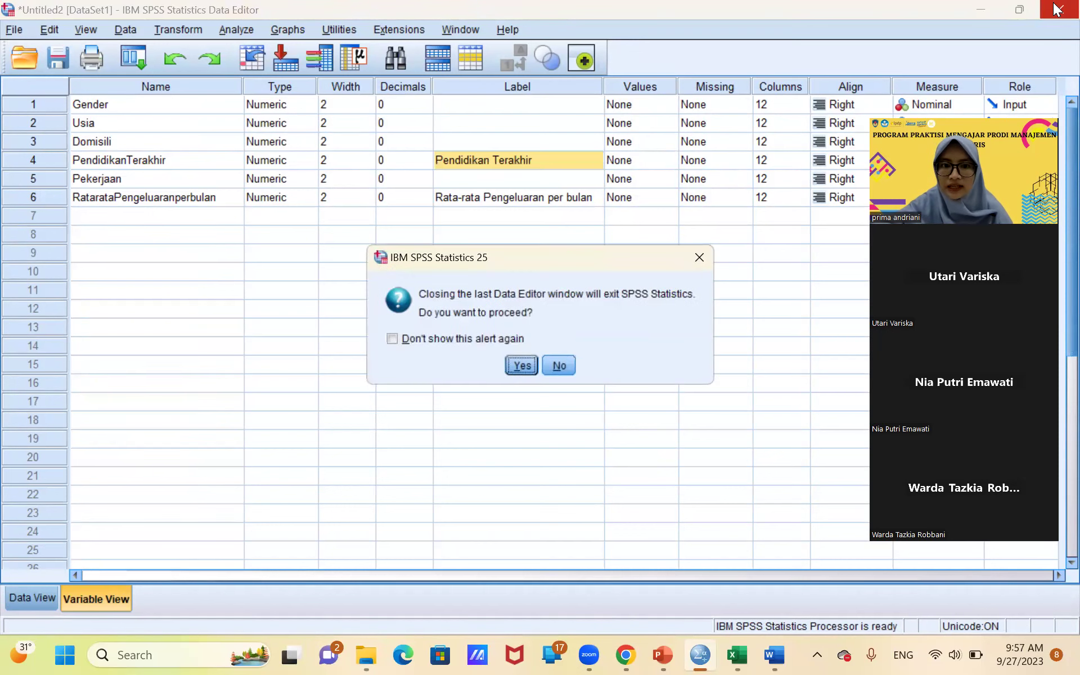
{"action": "left_click", "coordinate": [527, 369]}
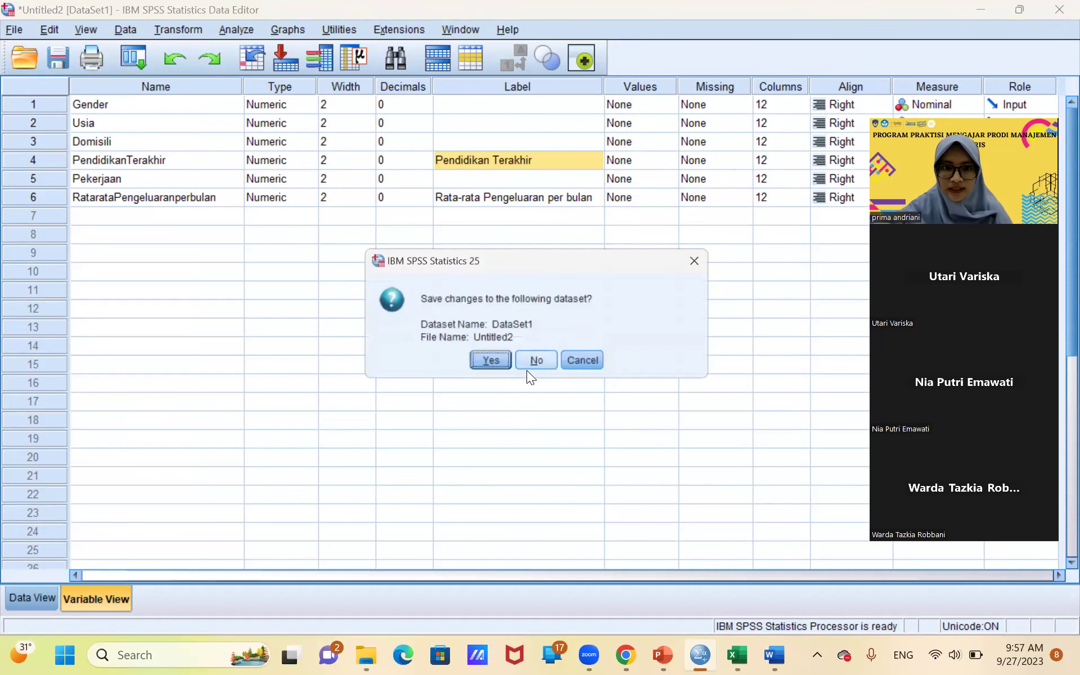
{"action": "left_click", "coordinate": [485, 363]}
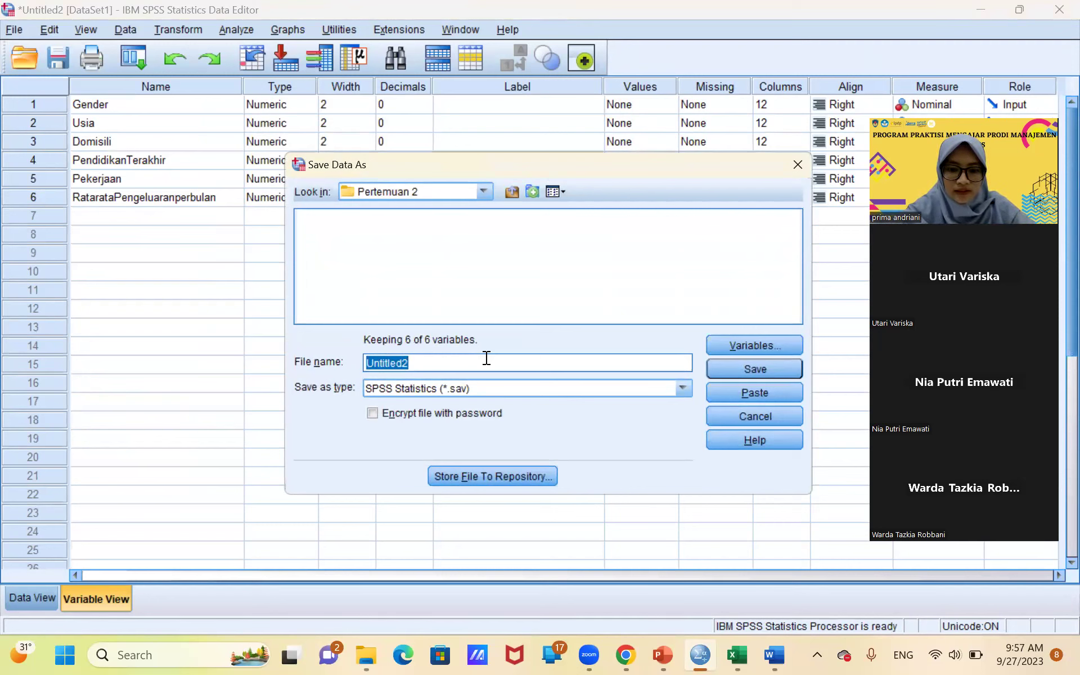
{"action": "type", "text": "In"}
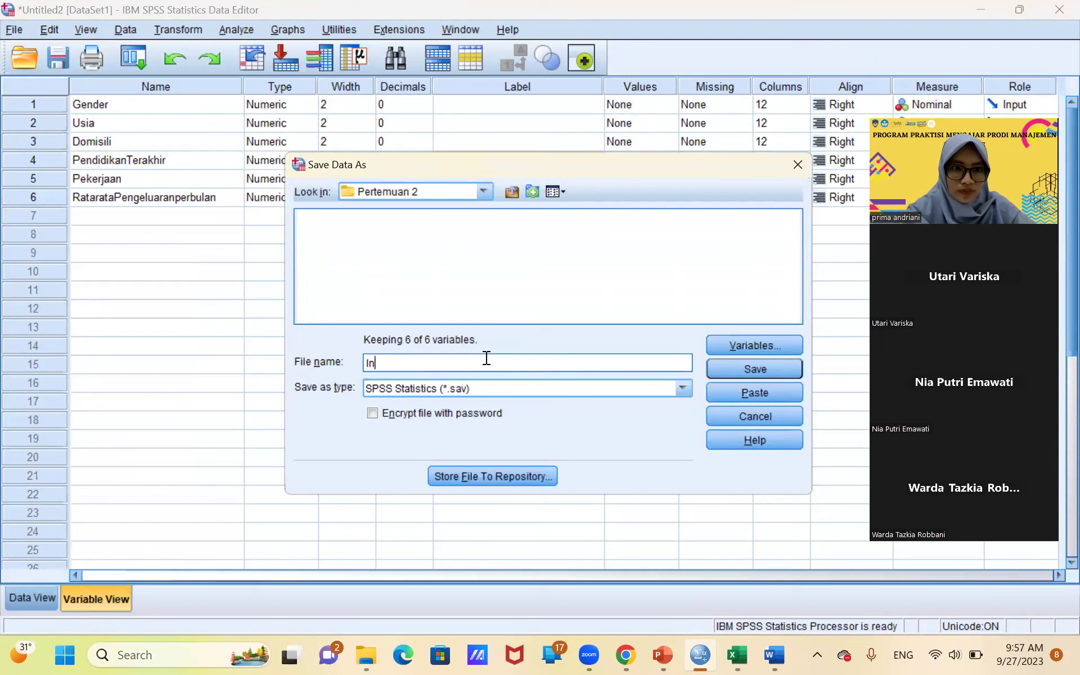
{"action": "type", "text": "put Data Demografi"}
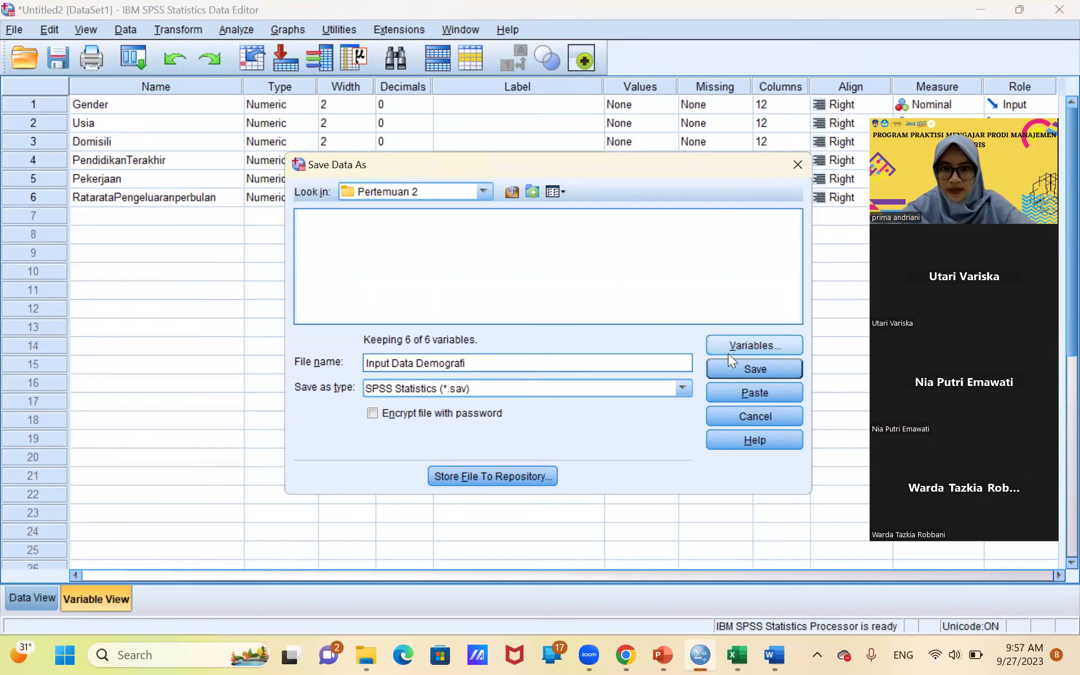
{"action": "left_click", "coordinate": [753, 369]}
Step: Switch to the demographic data workbook in Excel and close it, saving its changes
{"action": "key", "text": "alt+Tab"}
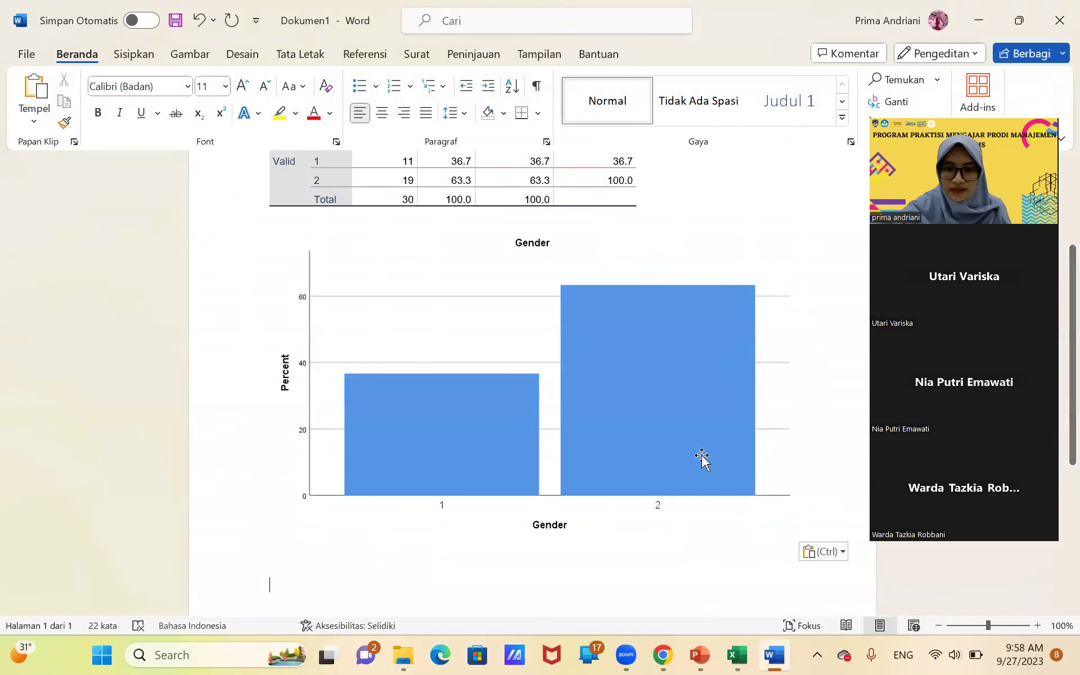
{"action": "mouse_move", "coordinate": [734, 656]}
{"action": "left_click", "coordinate": [725, 575]}
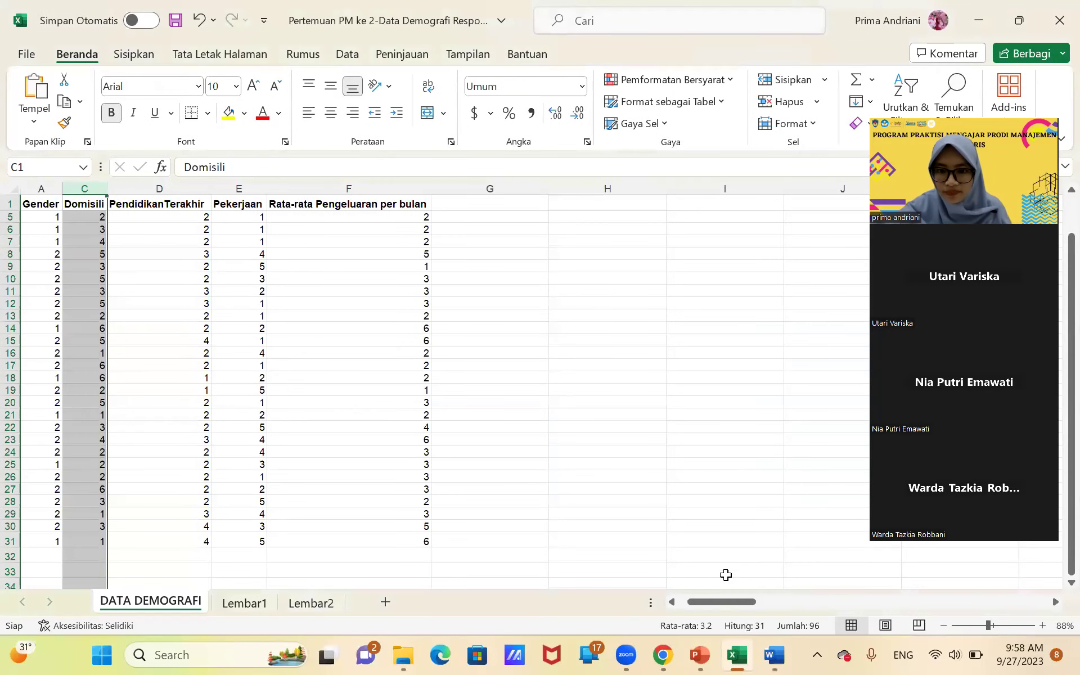
{"action": "left_click", "coordinate": [1055, 6]}
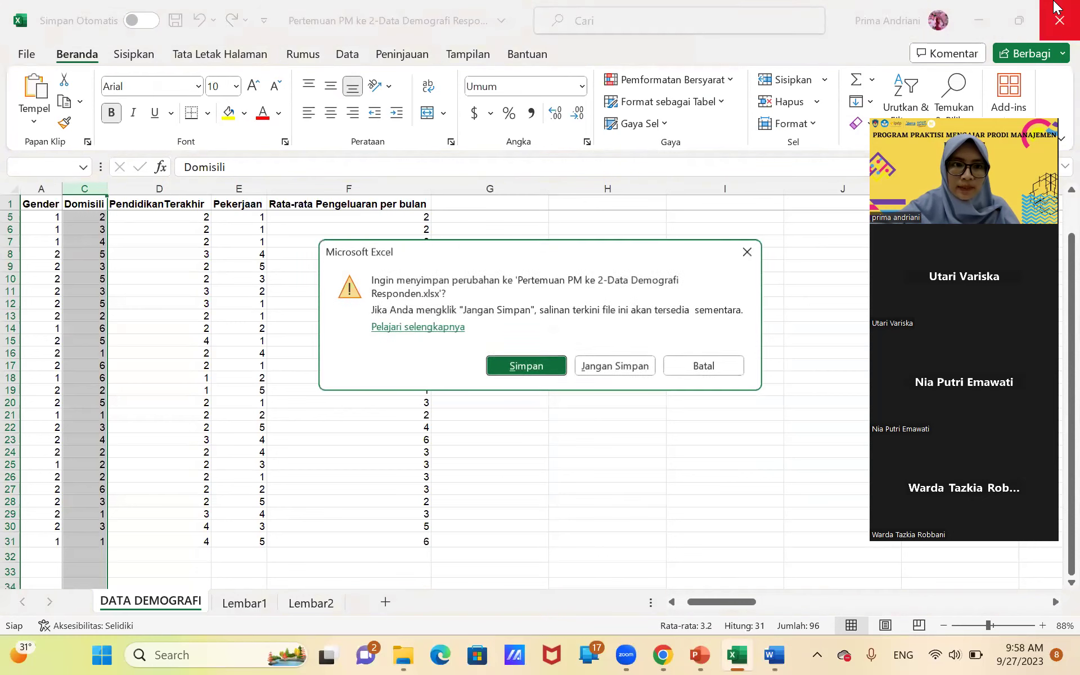
{"action": "left_click", "coordinate": [513, 362]}
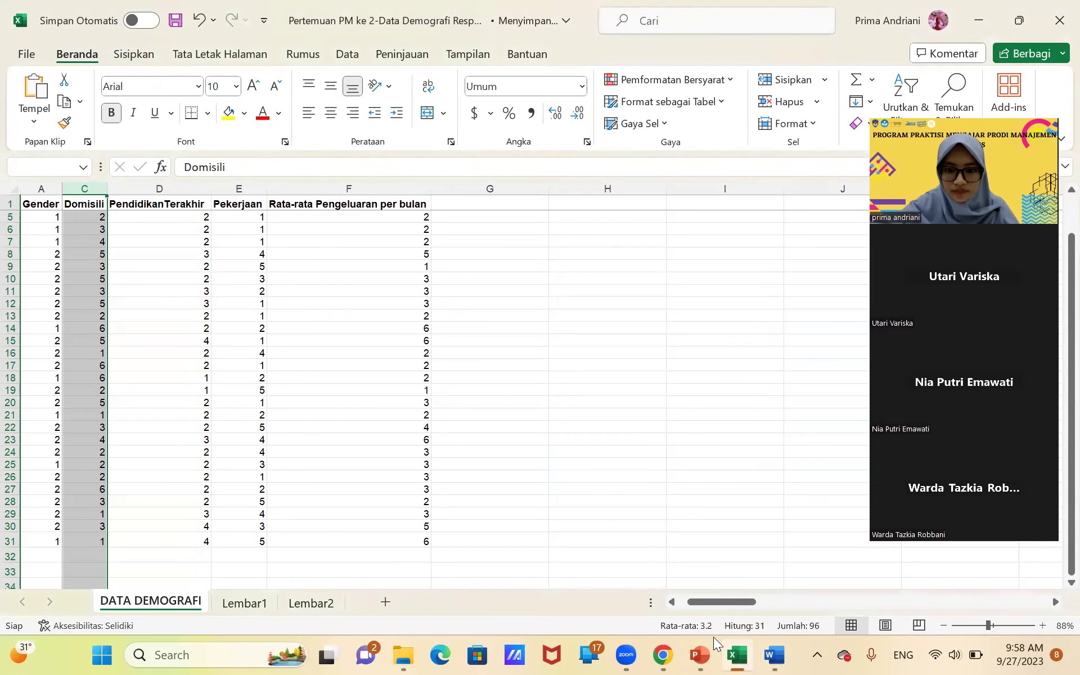
Step: Reopen "Pertemuan PM ke 2-Data Demografi Responden" from the Pertemuan 2 folder in File Explorer to check it, and close it
{"action": "mouse_move", "coordinate": [712, 654]}
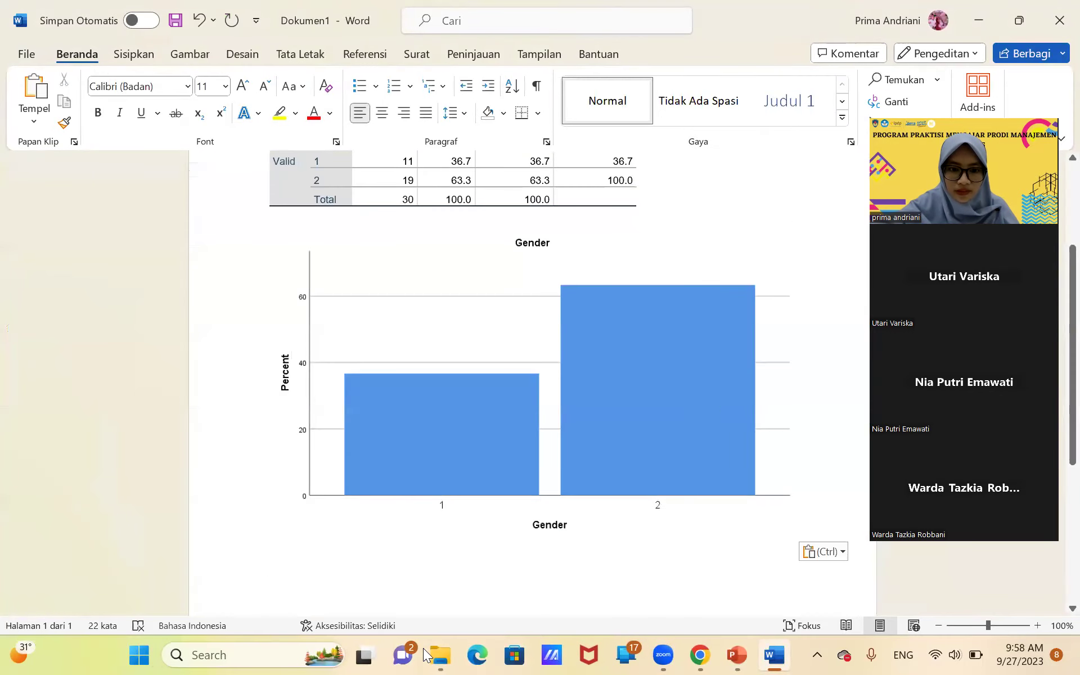
{"action": "left_click", "coordinate": [440, 654]}
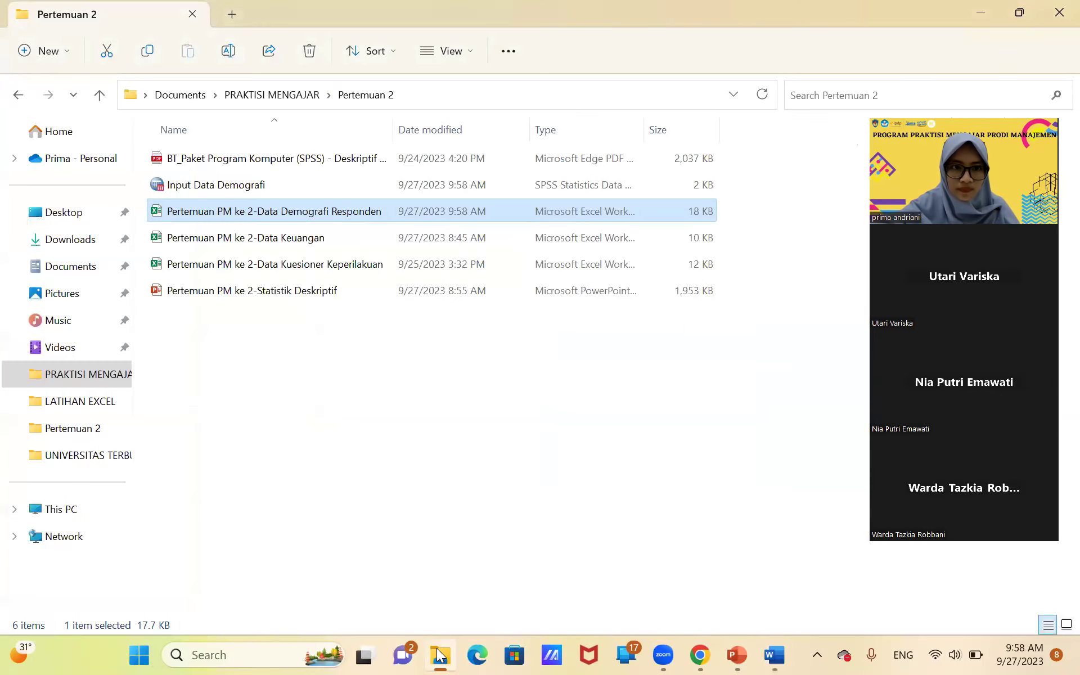
{"action": "double_click", "coordinate": [347, 212]}
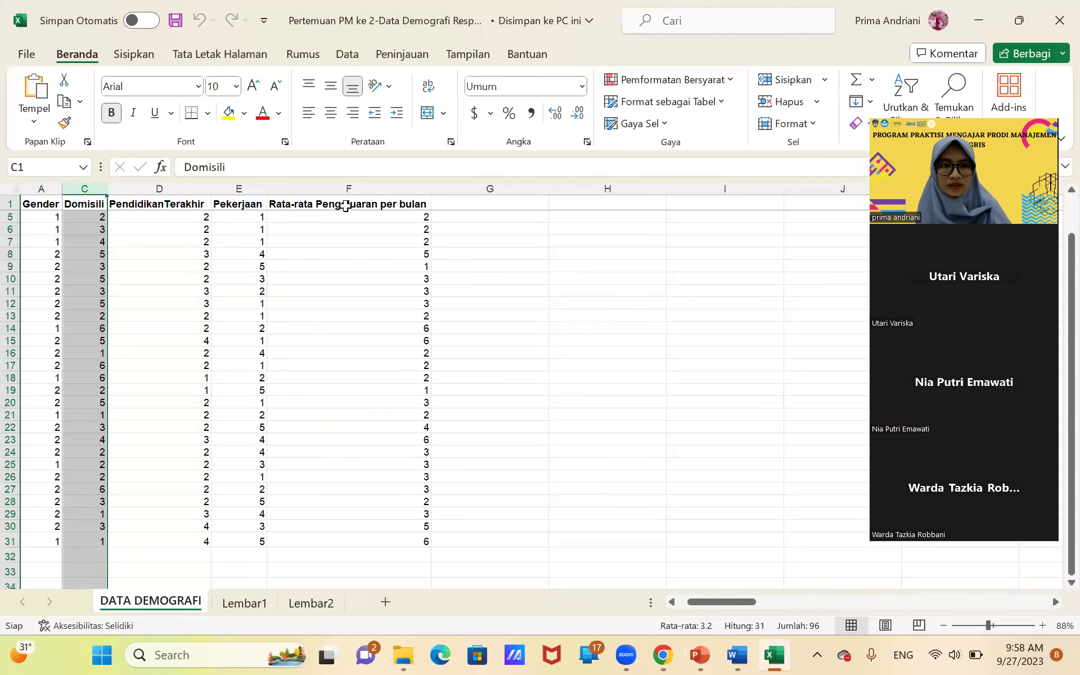
{"action": "left_click", "coordinate": [1056, 7]}
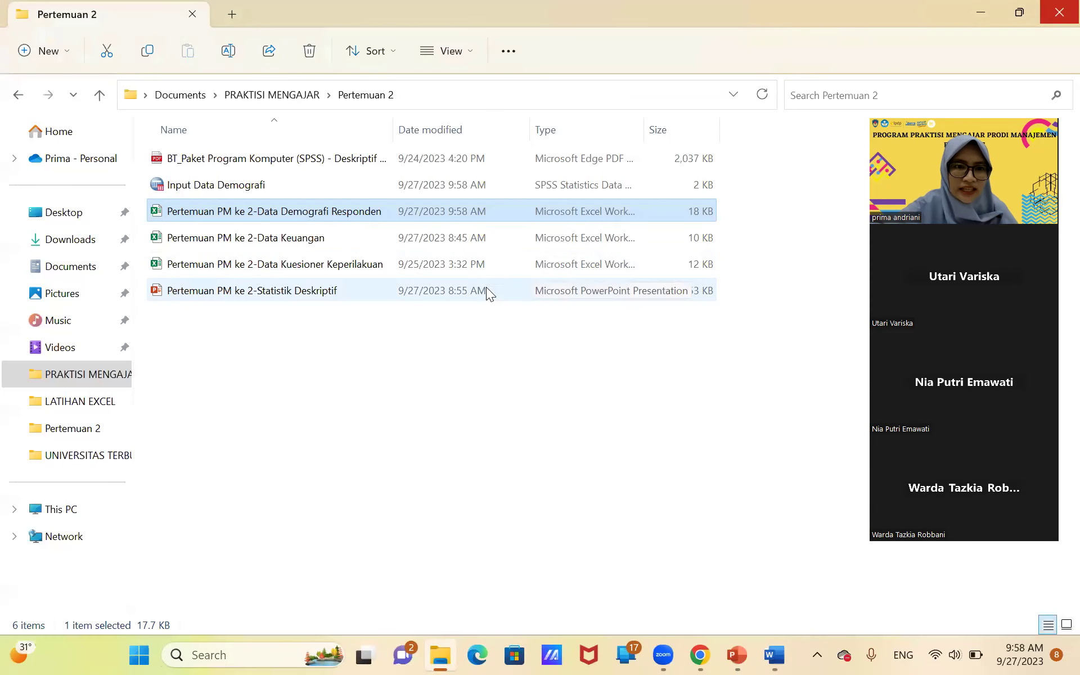
Step: Open the workbook "Pertemuan PM ke 2-Data Kuesioner Keperilakuan" from the Pertemuan 2 folder and select the PI1 column header cell
{"action": "double_click", "coordinate": [446, 262]}
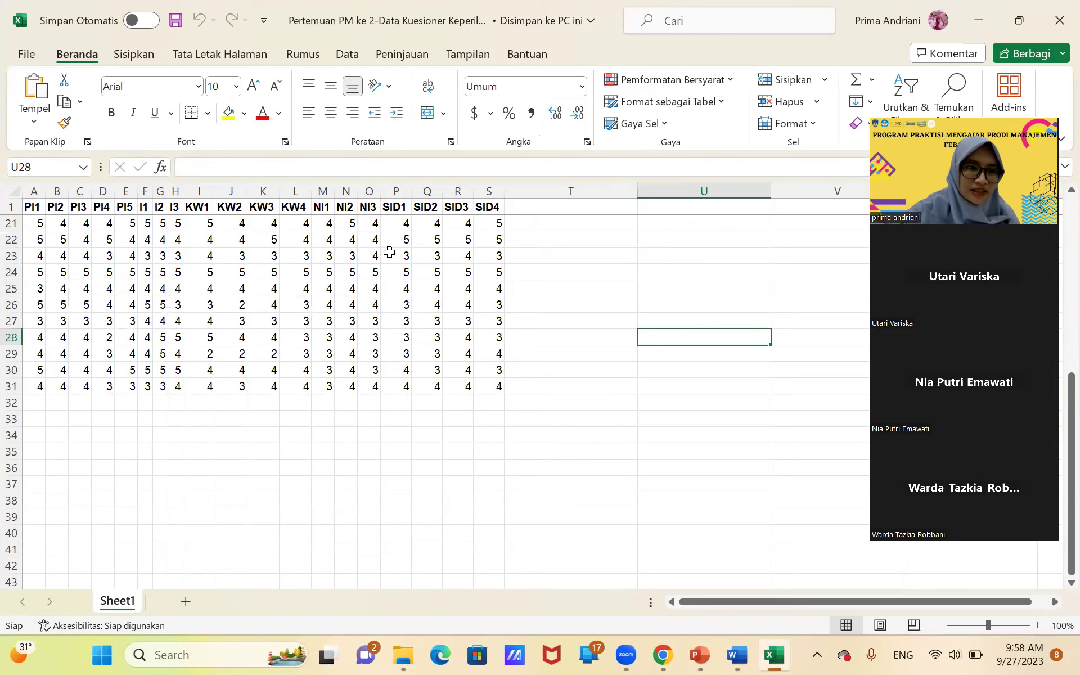
{"action": "left_click", "coordinate": [35, 206]}
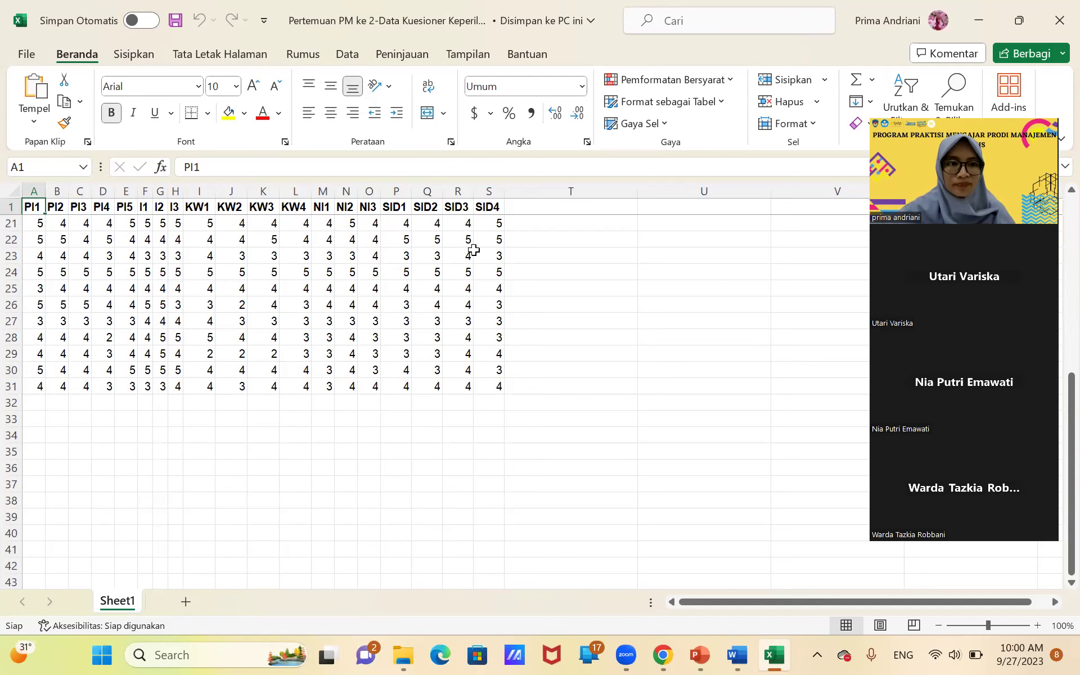
Step: Look through the questionnaire header row and the respondents' answers across the PI, I, KW, NI and SID item columns
{"action": "scroll", "coordinate": [473, 250], "scroll_direction": "up", "scroll_amount": 5}
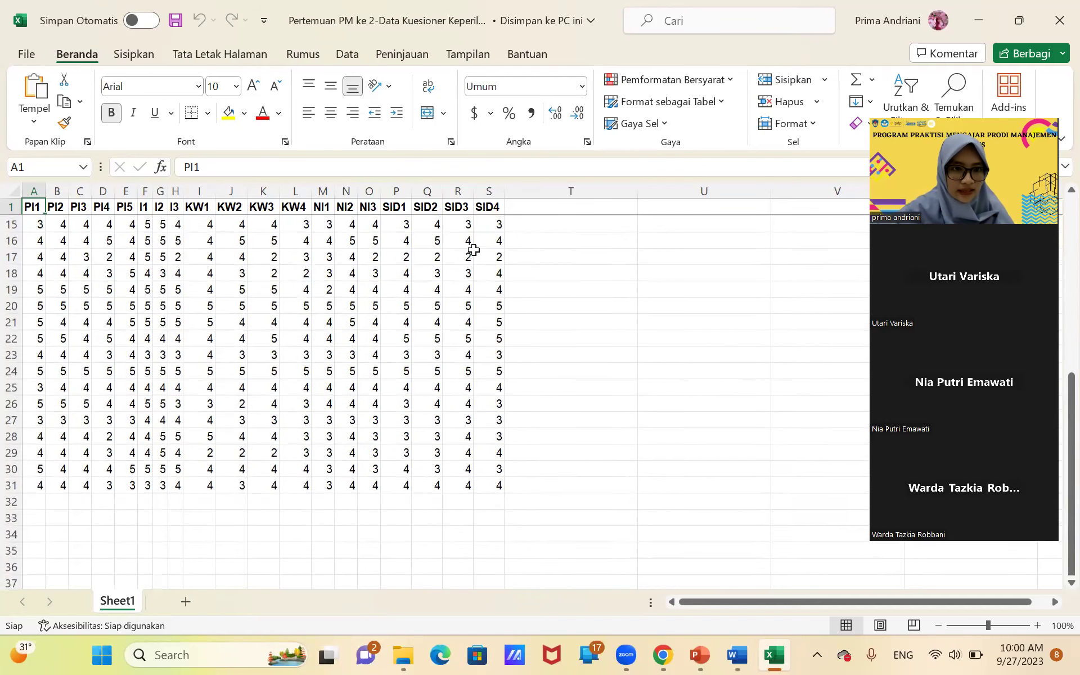
{"action": "scroll", "coordinate": [473, 249], "scroll_direction": "up", "scroll_amount": 2}
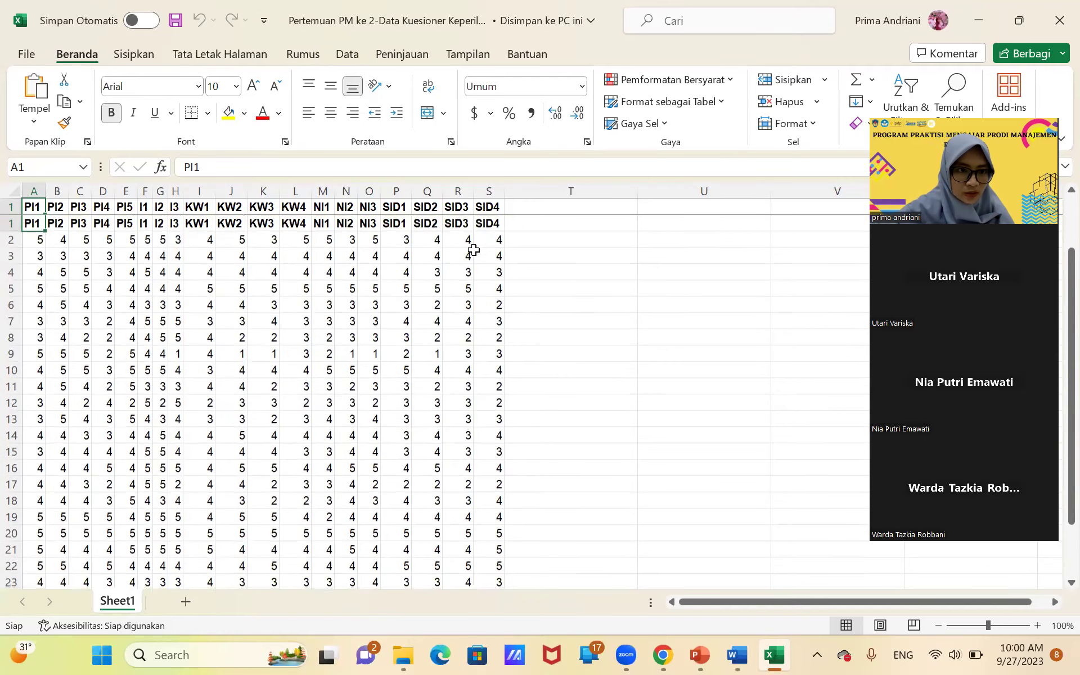
{"action": "scroll", "coordinate": [473, 250], "scroll_direction": "down", "scroll_amount": 5}
{"action": "scroll", "coordinate": [474, 250], "scroll_direction": "up", "scroll_amount": 5}
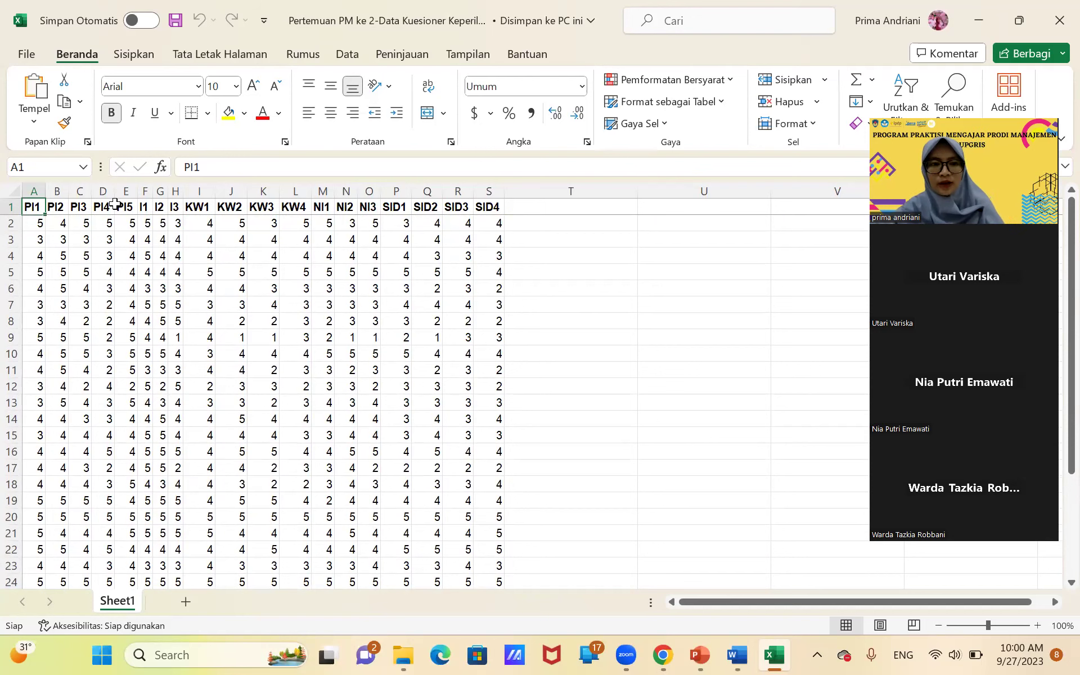
{"action": "left_click", "coordinate": [14, 203]}
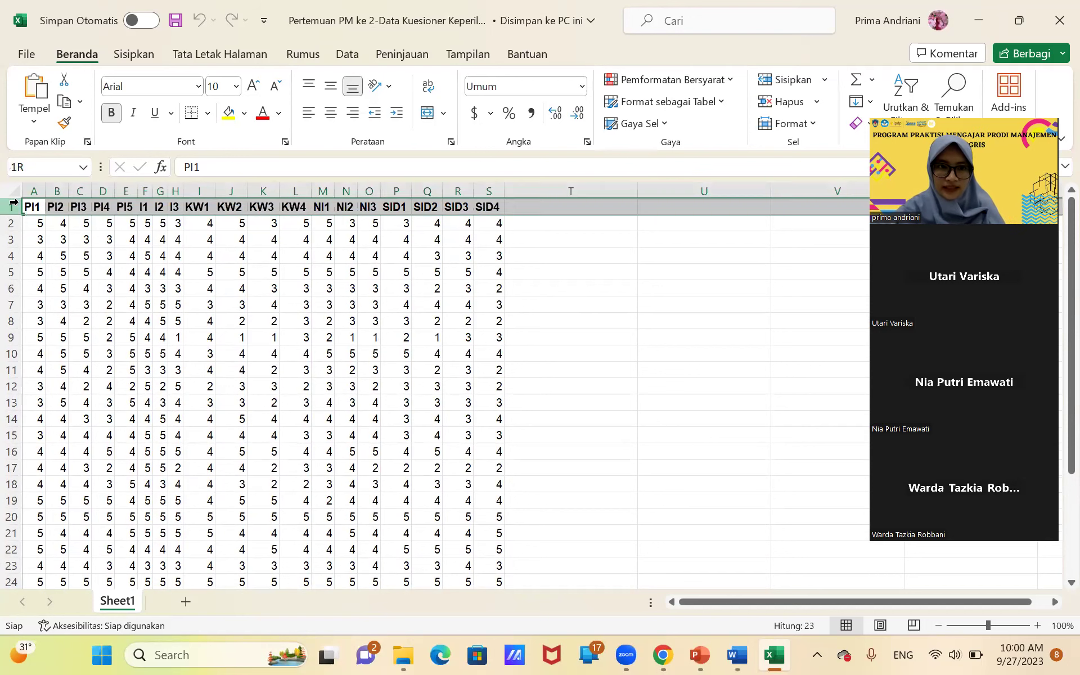
{"action": "left_click", "coordinate": [252, 277]}
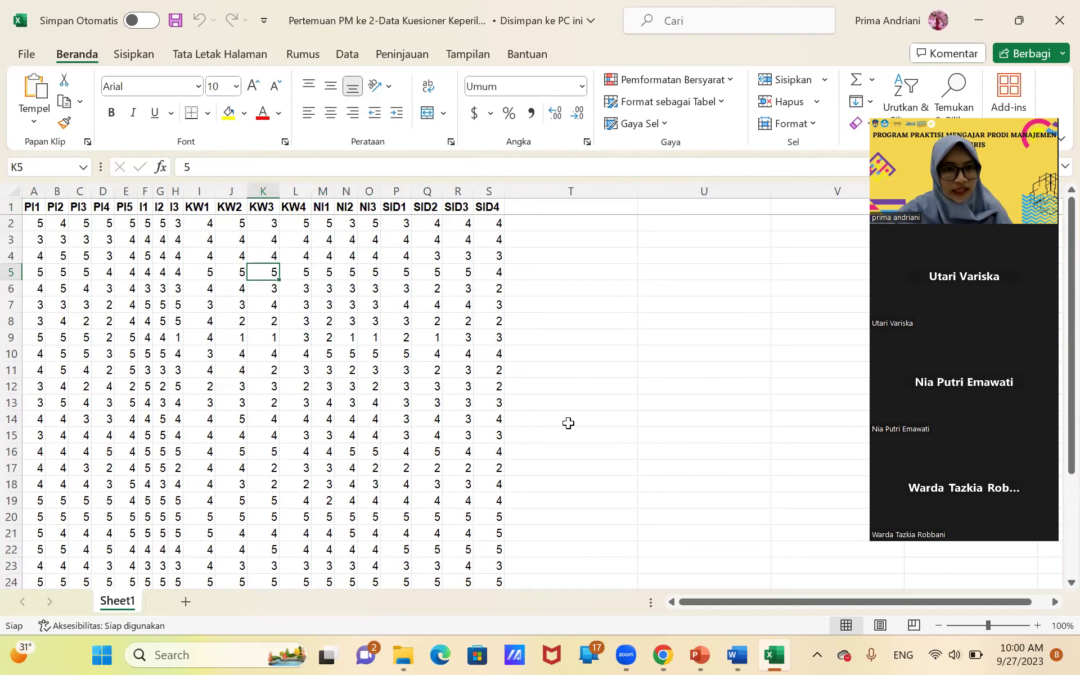
{"action": "left_click", "coordinate": [298, 338]}
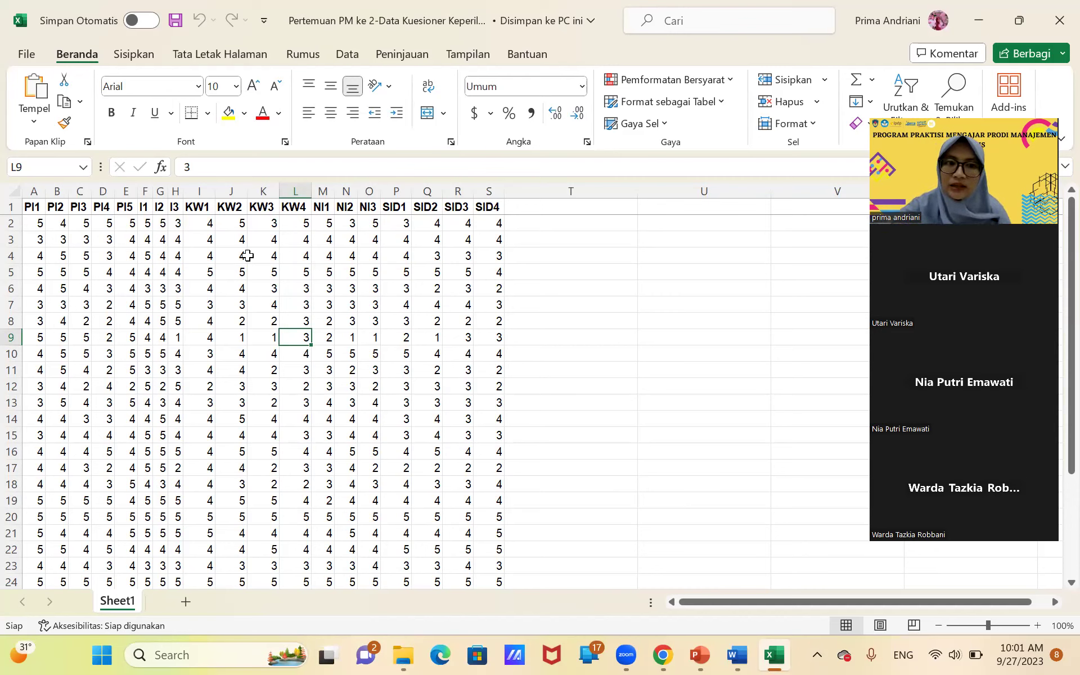
Step: Copy the entire KW2 column and paste it back in place as values only
{"action": "left_click", "coordinate": [232, 181]}
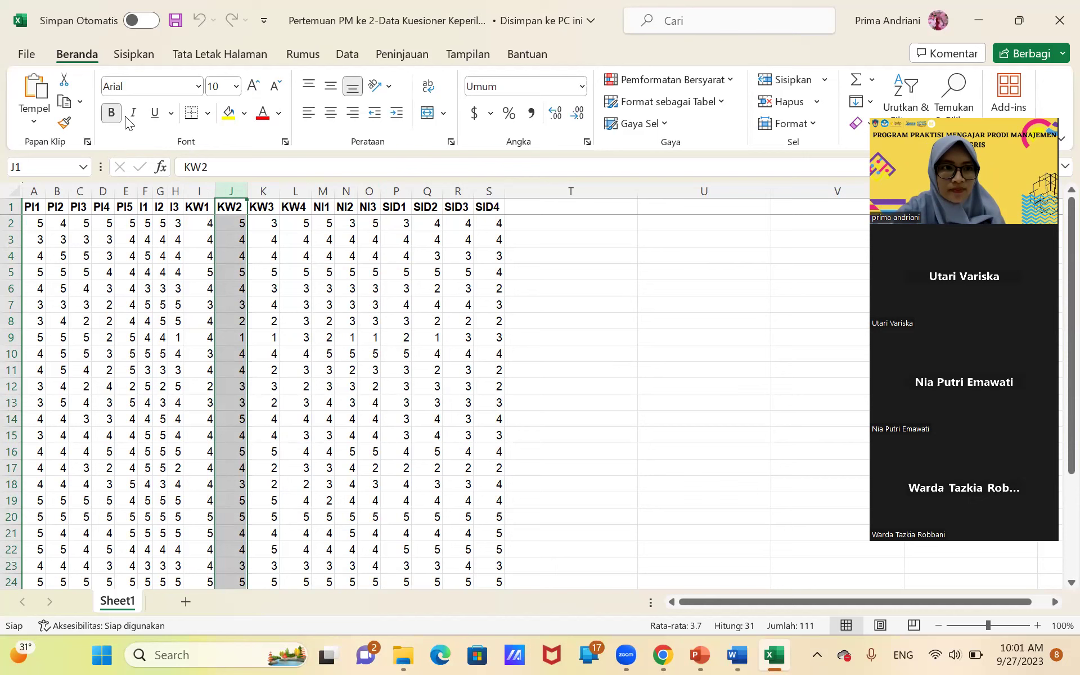
{"action": "left_click", "coordinate": [63, 100]}
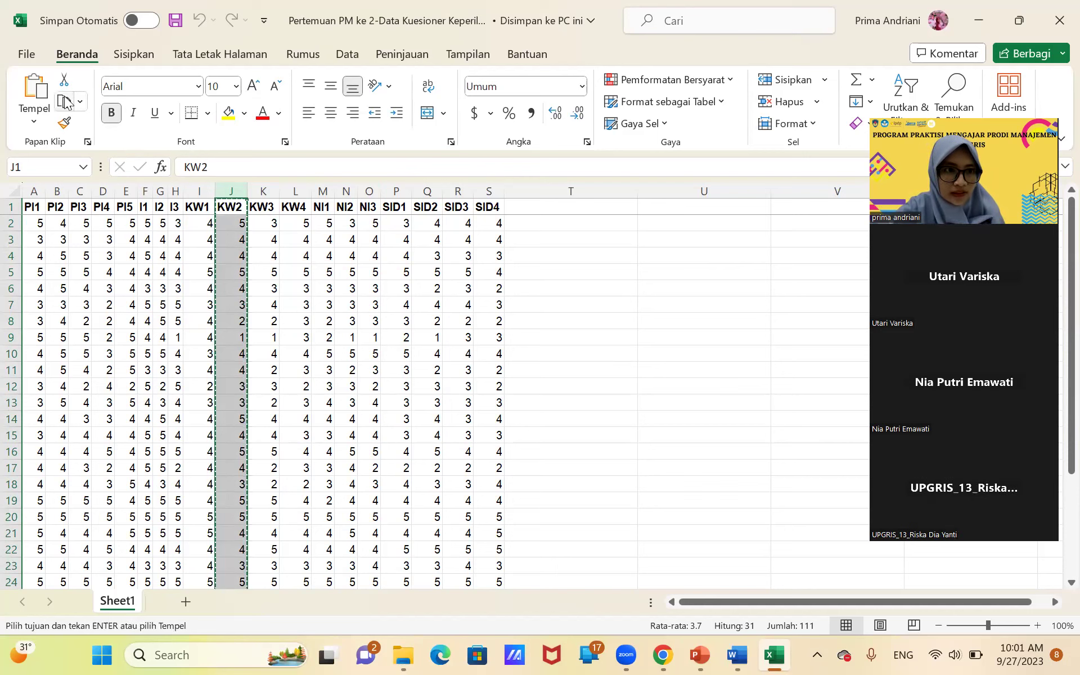
{"action": "left_click", "coordinate": [34, 124]}
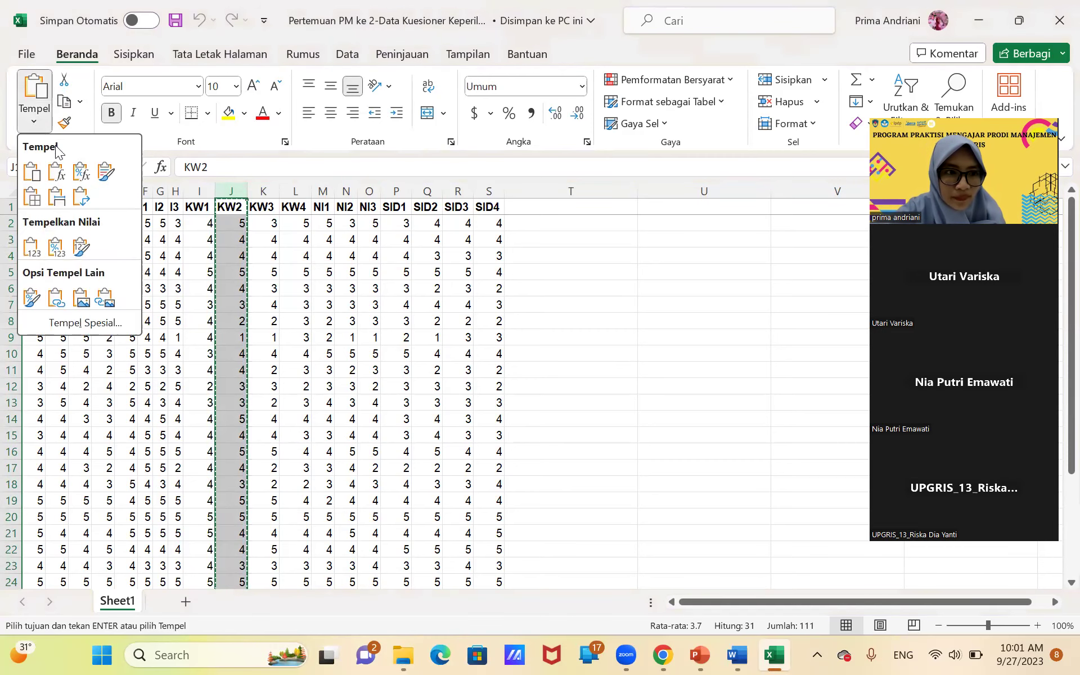
{"action": "left_click", "coordinate": [36, 248]}
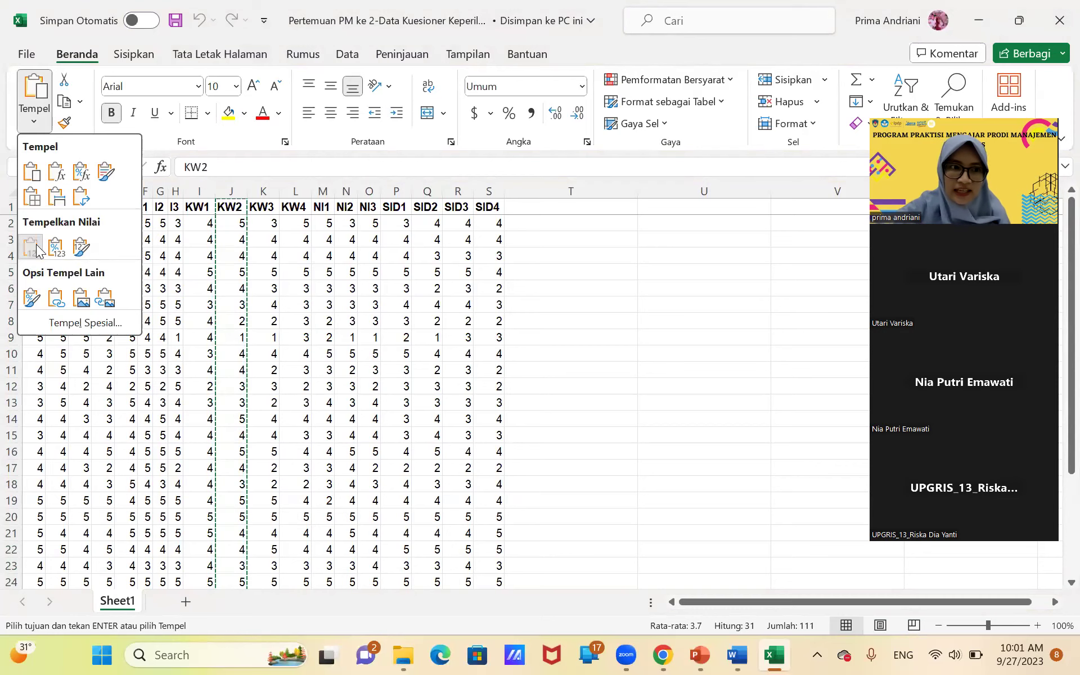
{"action": "left_click", "coordinate": [373, 269]}
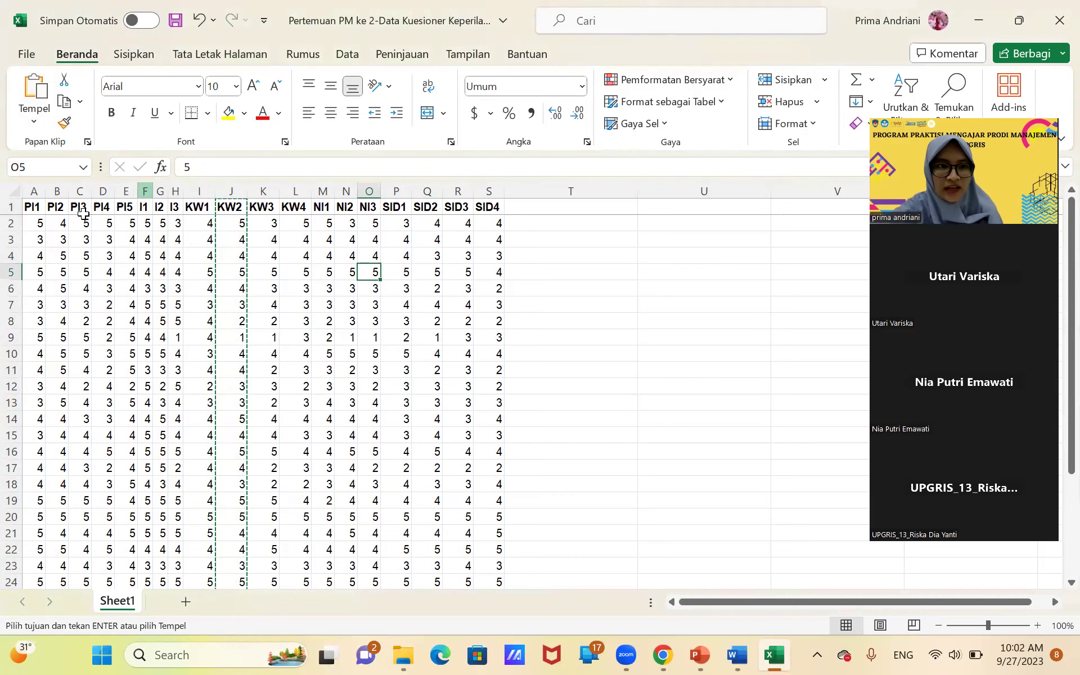
{"action": "left_click", "coordinate": [31, 210]}
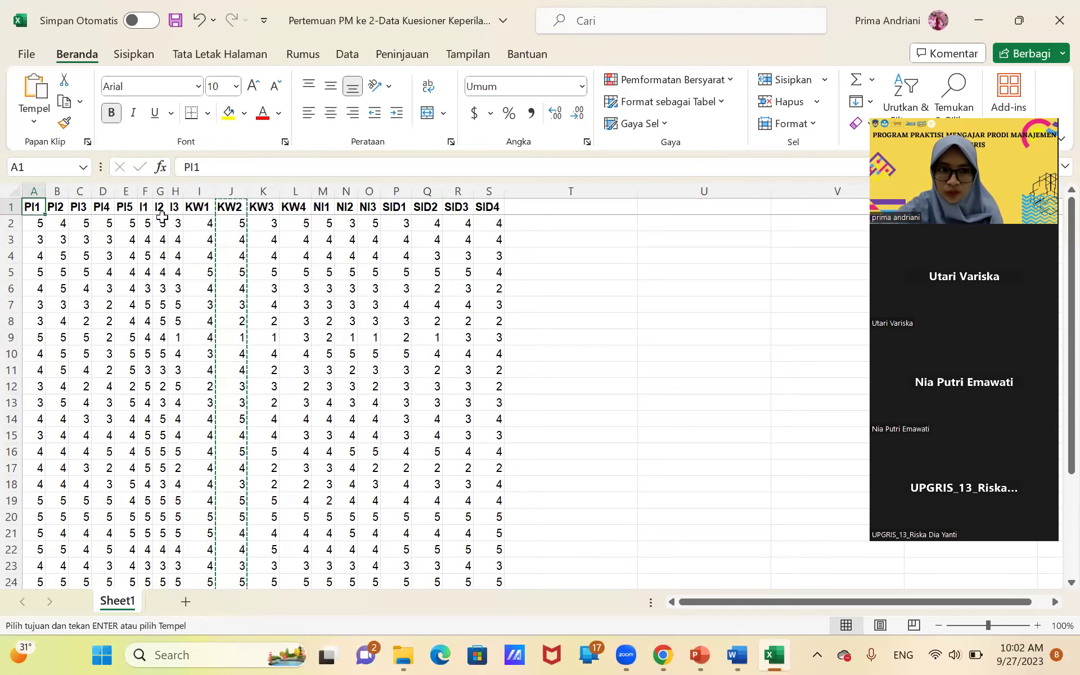
{"action": "left_click", "coordinate": [203, 222]}
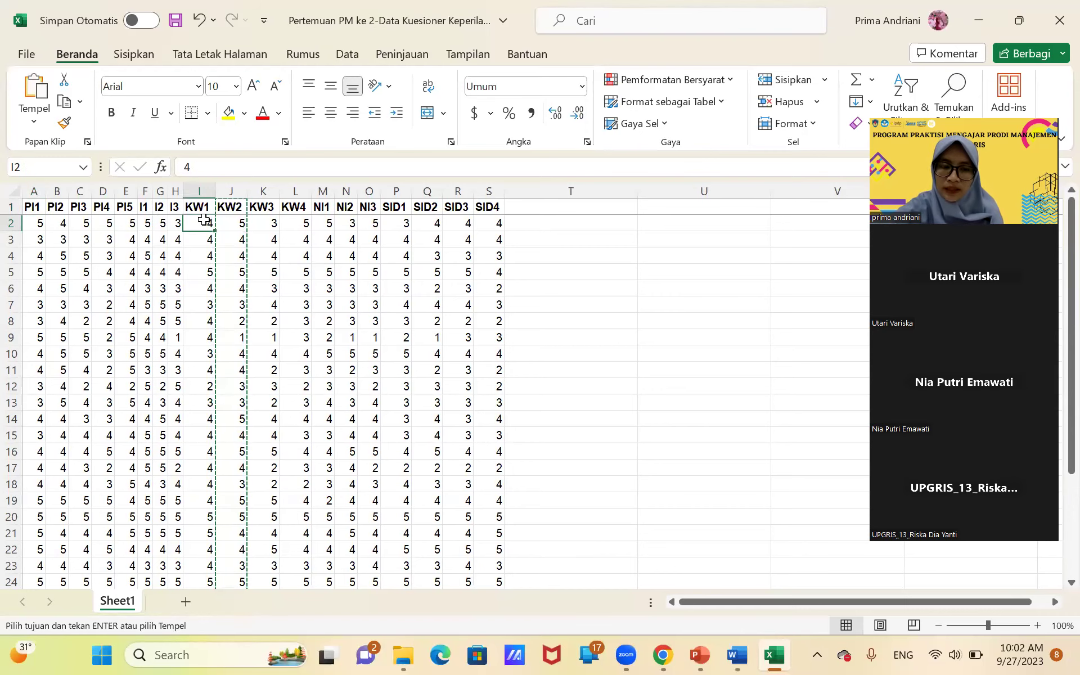
{"action": "left_click", "coordinate": [198, 206]}
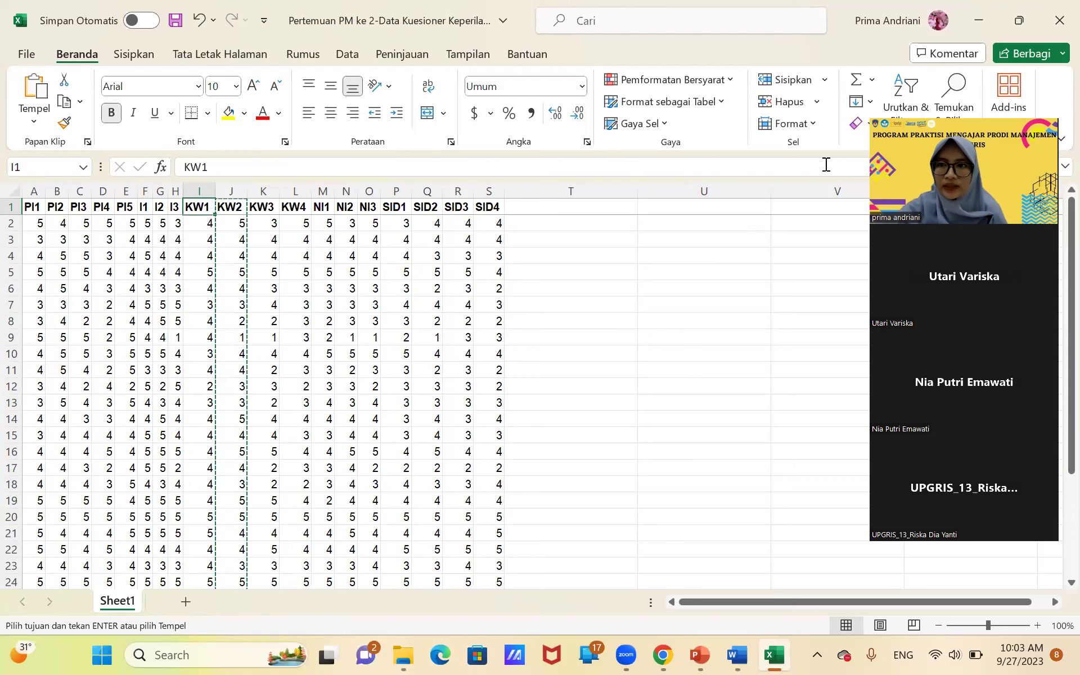
Step: Close the questionnaire workbook and save its changes
{"action": "left_click", "coordinate": [1056, 22]}
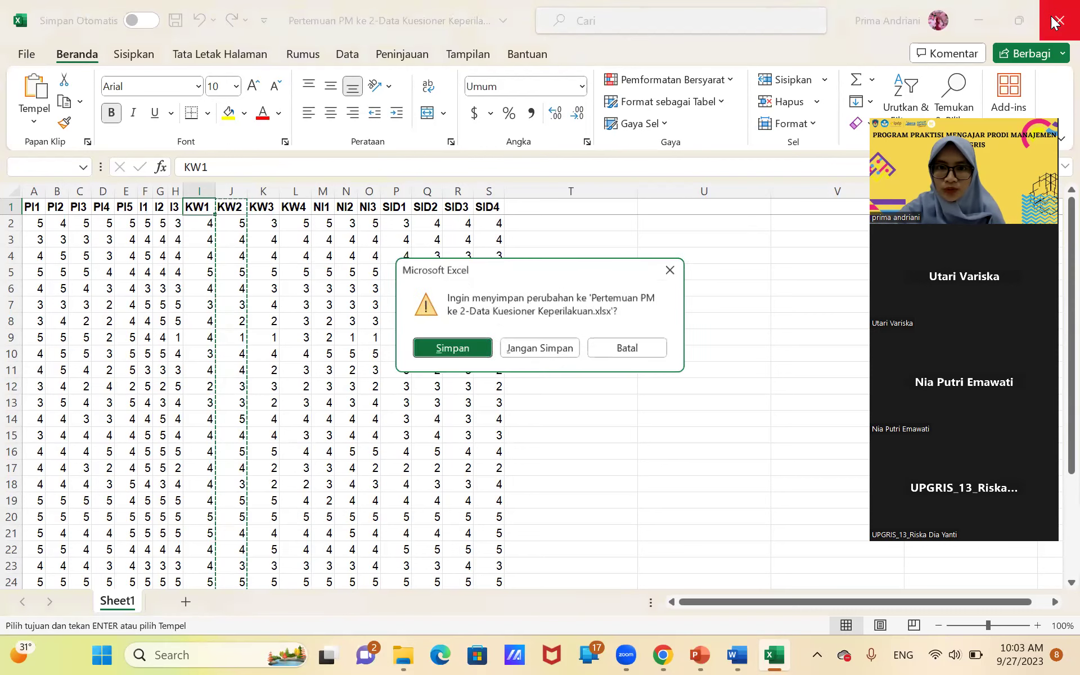
{"action": "left_click", "coordinate": [477, 348]}
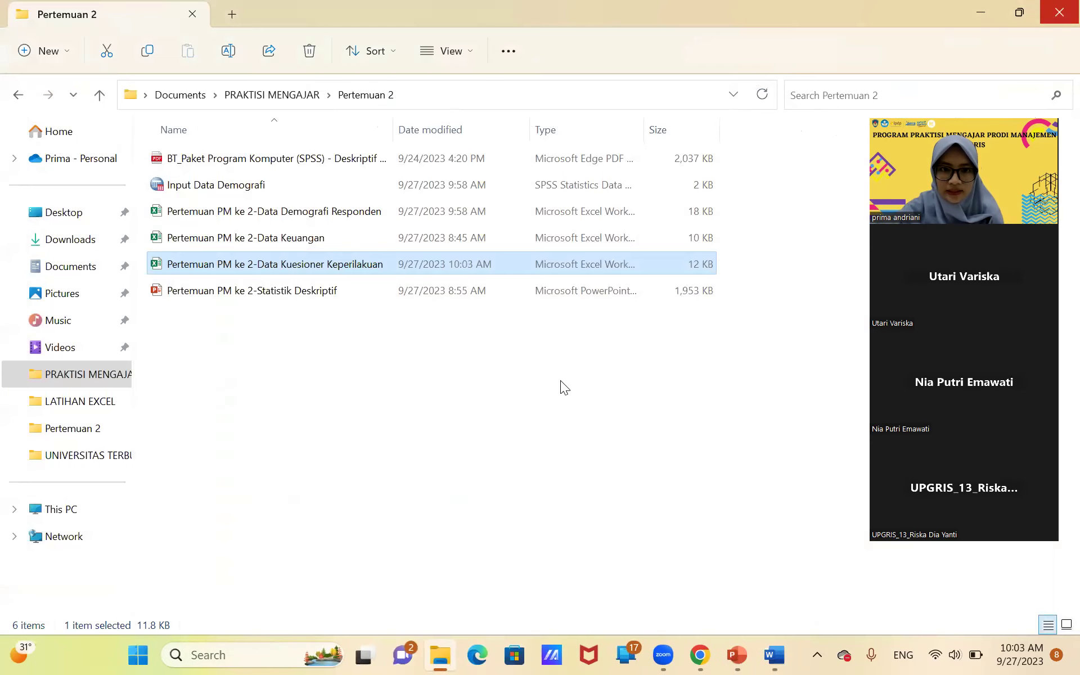
{"action": "left_click", "coordinate": [297, 497]}
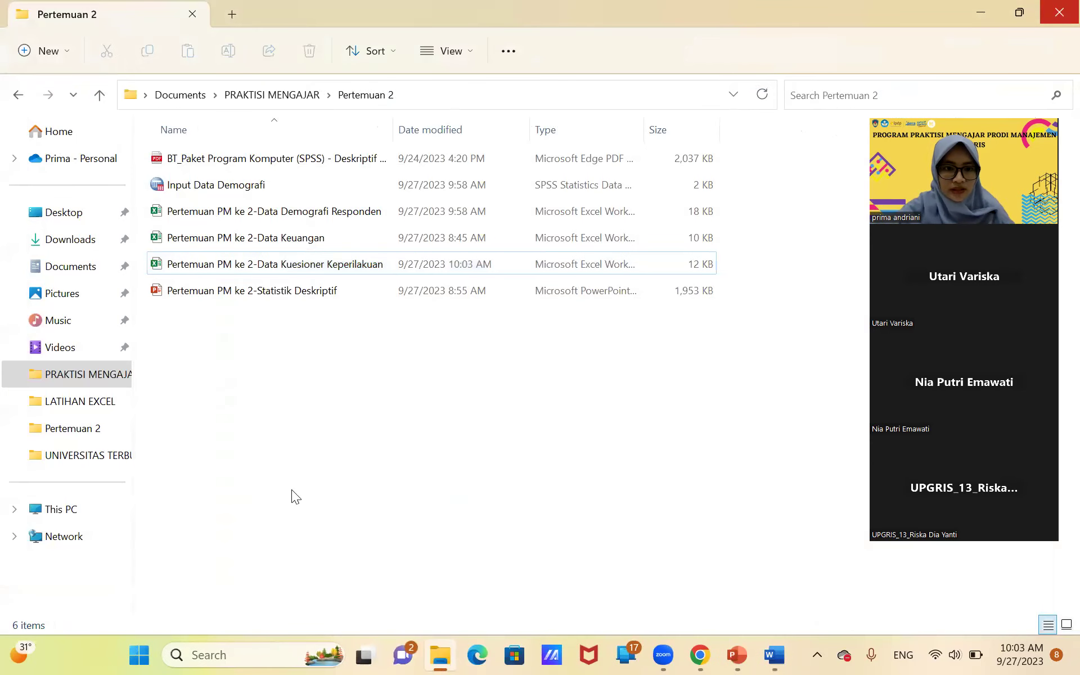
Step: Find and launch IBM SPSS Statistics 25, then dismiss its welcome dialog to reach the empty dataset
{"action": "left_click", "coordinate": [205, 654]}
{"action": "type", "text": "s"}
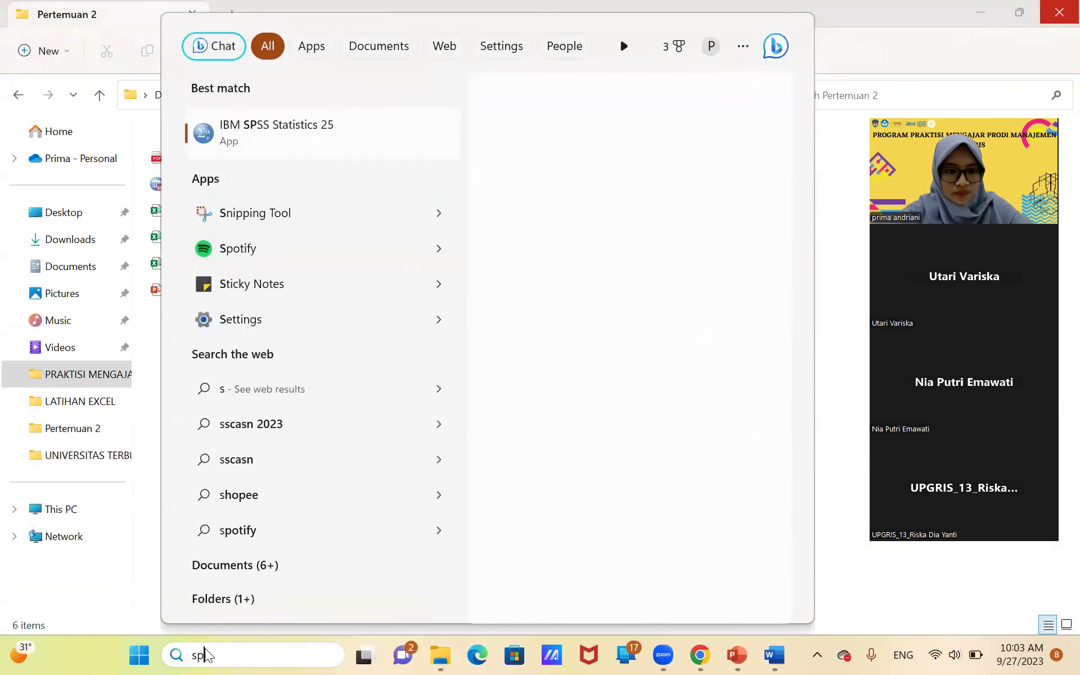
{"action": "type", "text": "pss"}
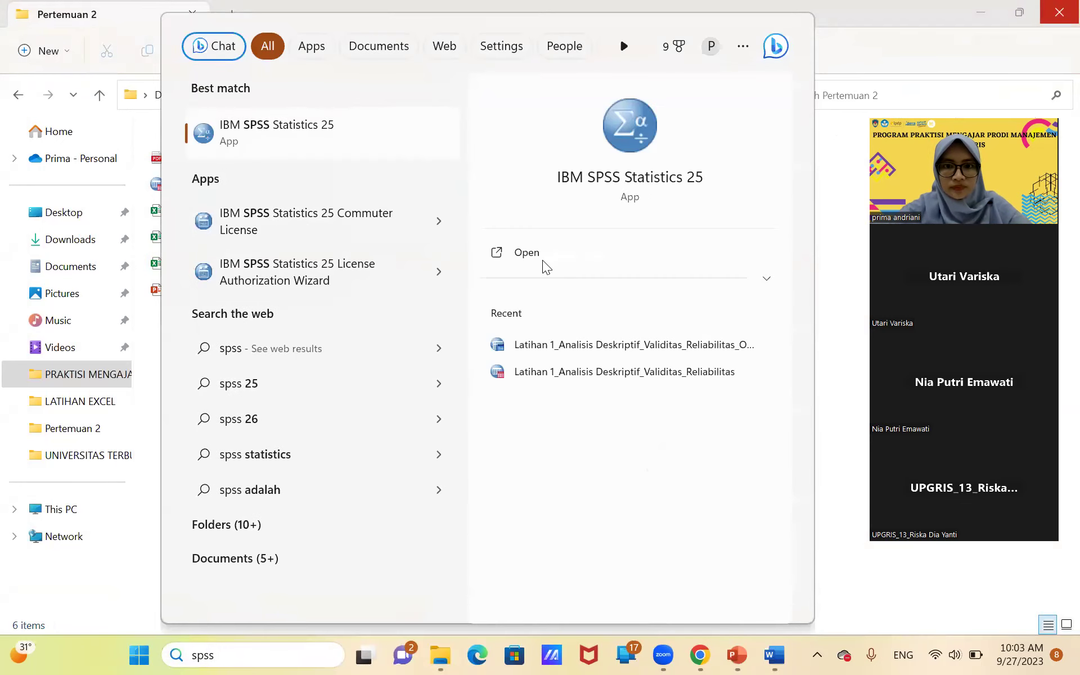
{"action": "left_click", "coordinate": [528, 256]}
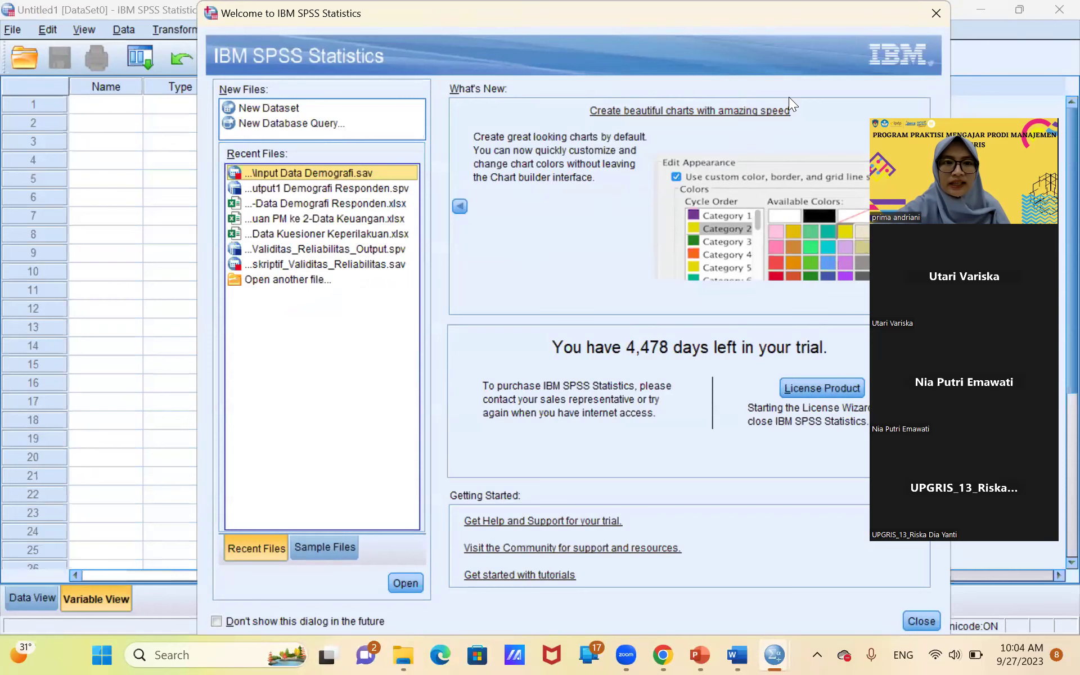
{"action": "left_click", "coordinate": [937, 16]}
{"action": "left_click", "coordinate": [415, 235]}
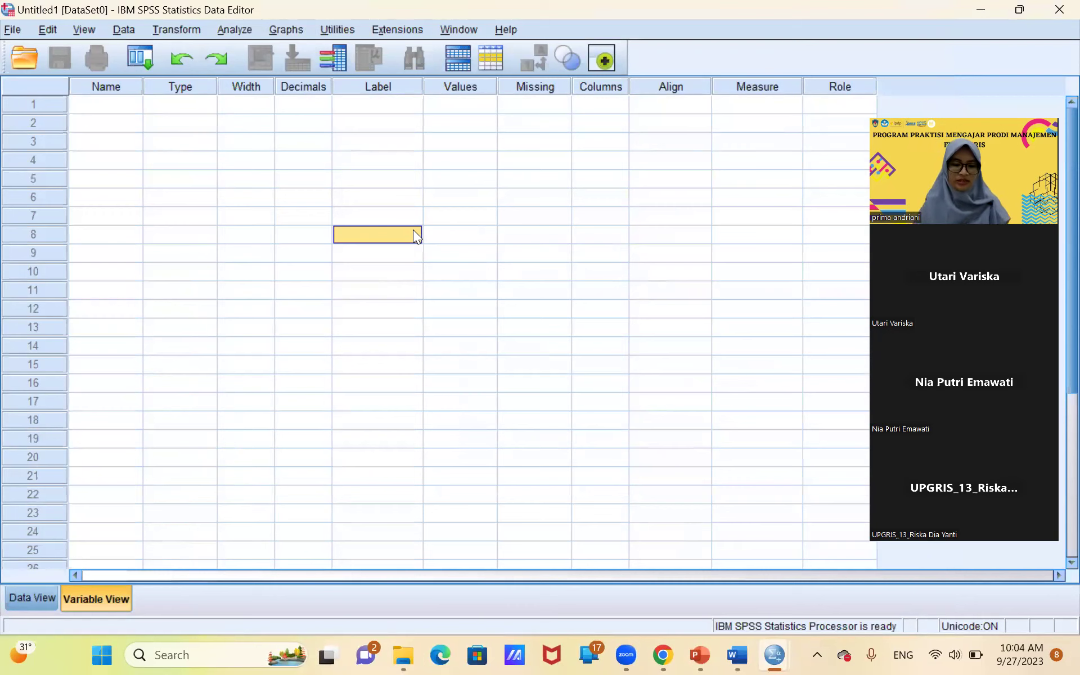
{"action": "left_click", "coordinate": [99, 106]}
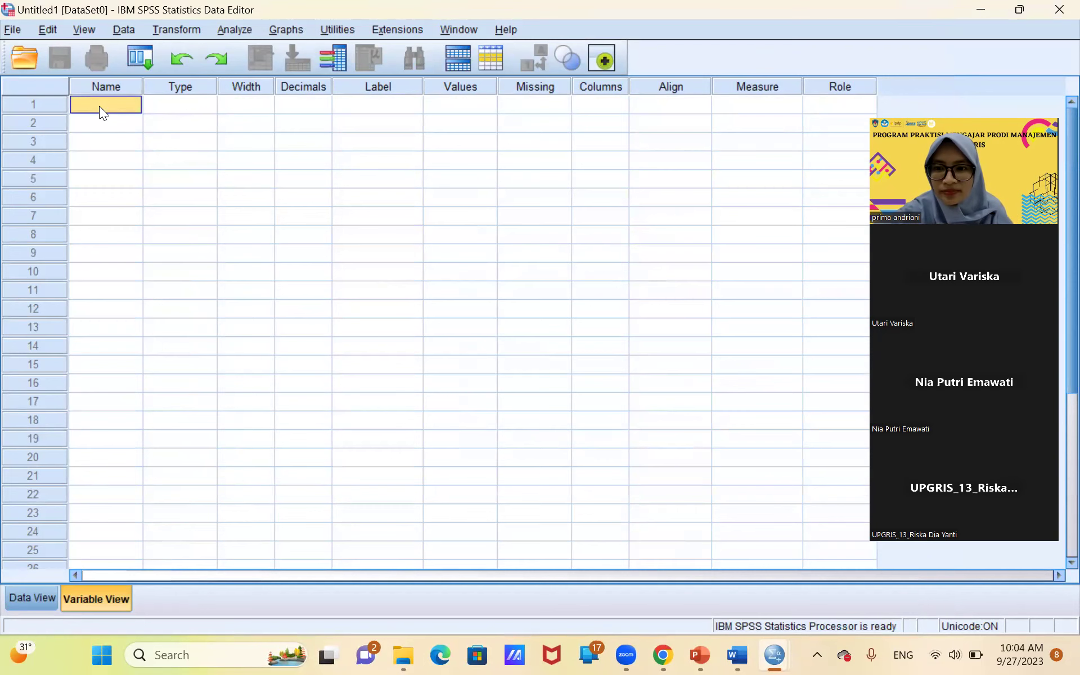
Step: Import the Excel file "Pertemuan PM ke 2-Data Kuesioner Keperilakuan.xlsx" from Sheet1, reading variable names from the first row
{"action": "left_click", "coordinate": [11, 29]}
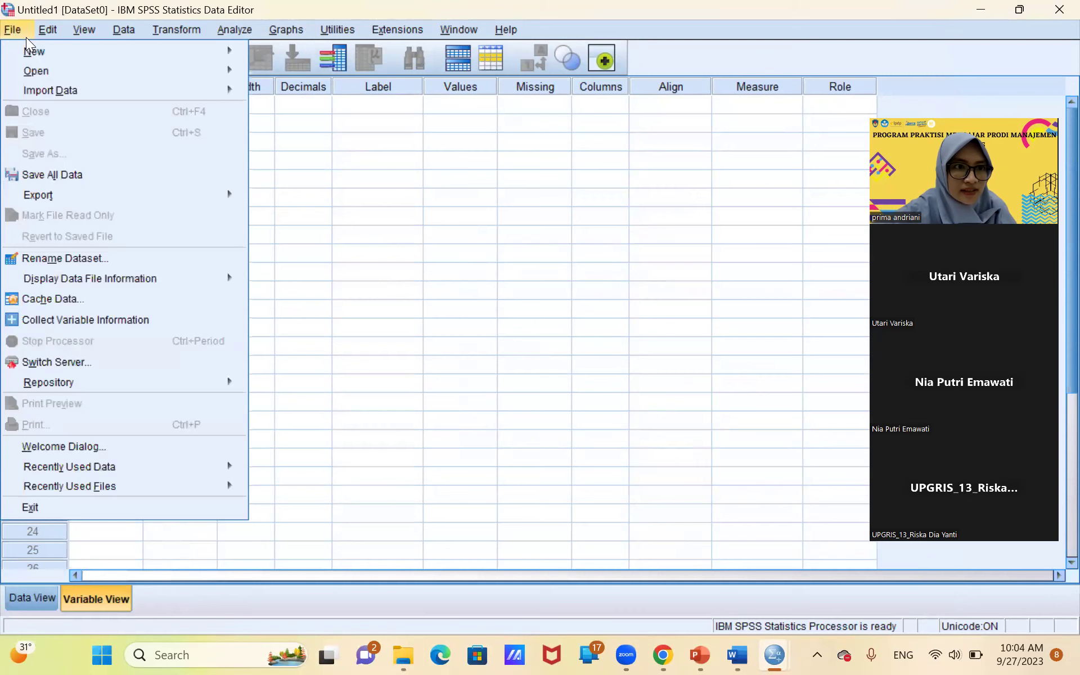
{"action": "mouse_move", "coordinate": [2, 55]}
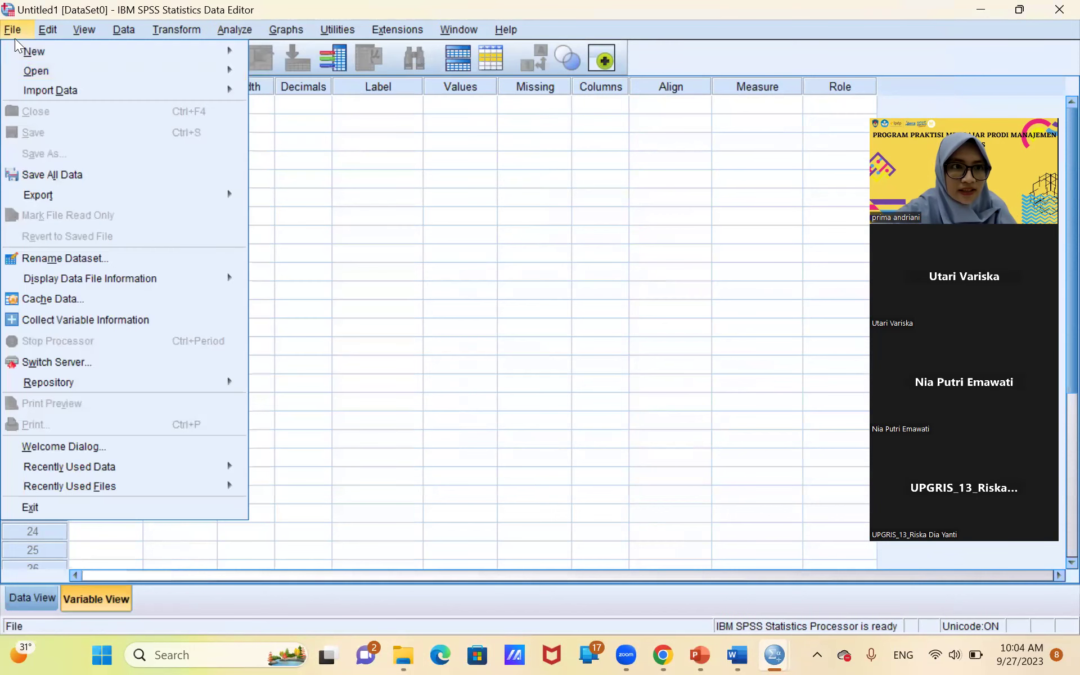
{"action": "mouse_move", "coordinate": [233, 68]}
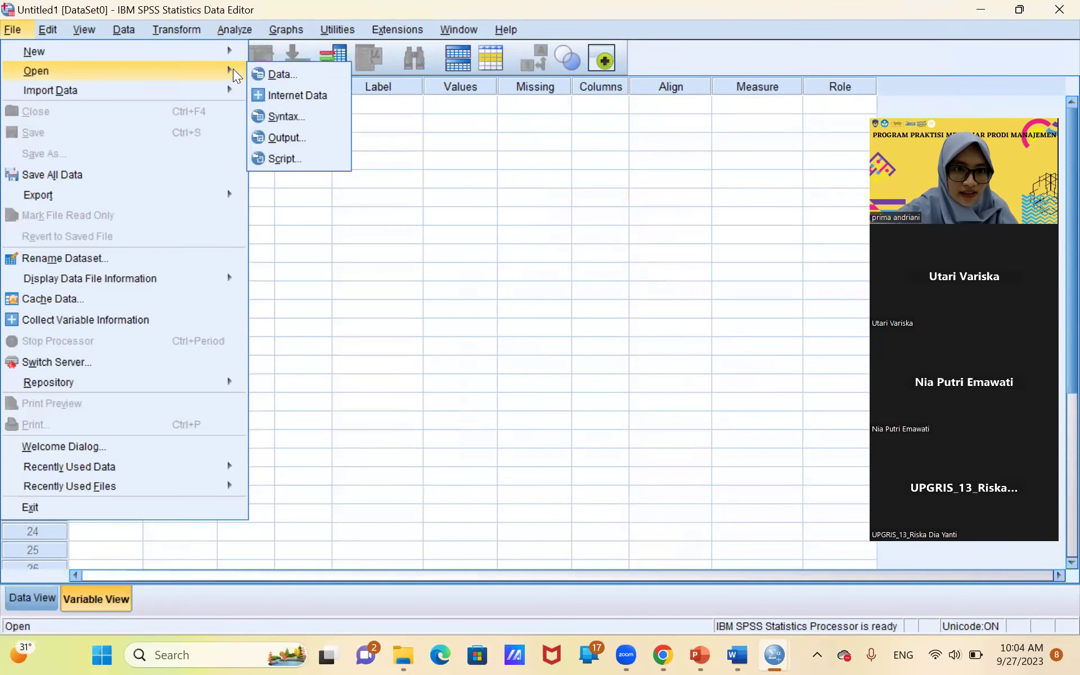
{"action": "left_click", "coordinate": [270, 73]}
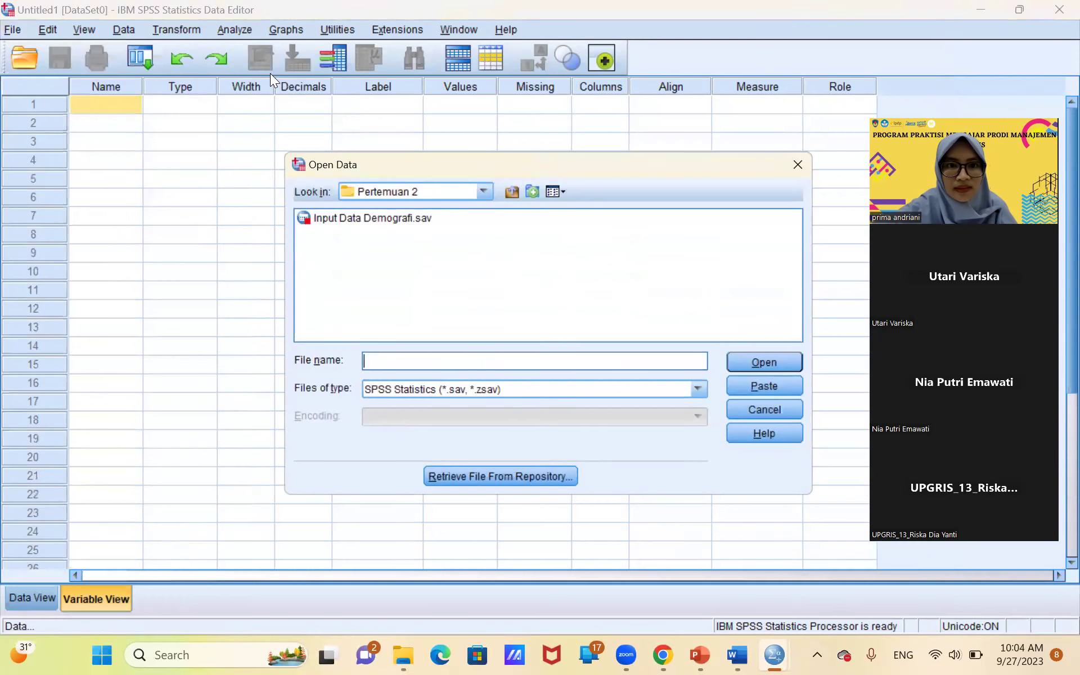
{"action": "left_click", "coordinate": [491, 388]}
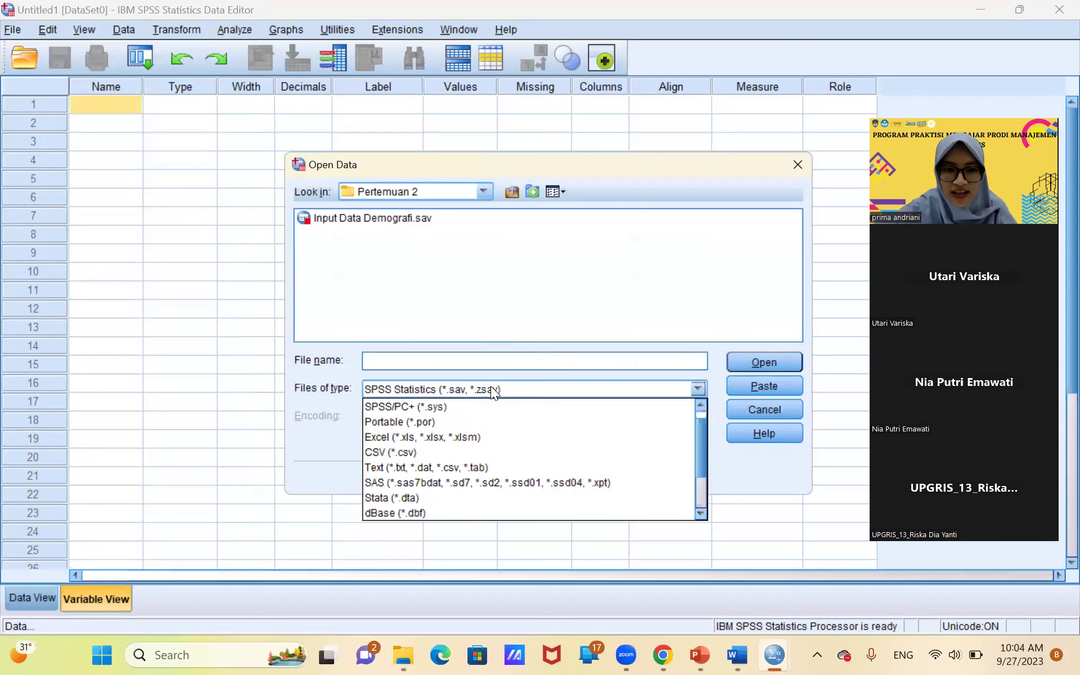
{"action": "left_click", "coordinate": [487, 439]}
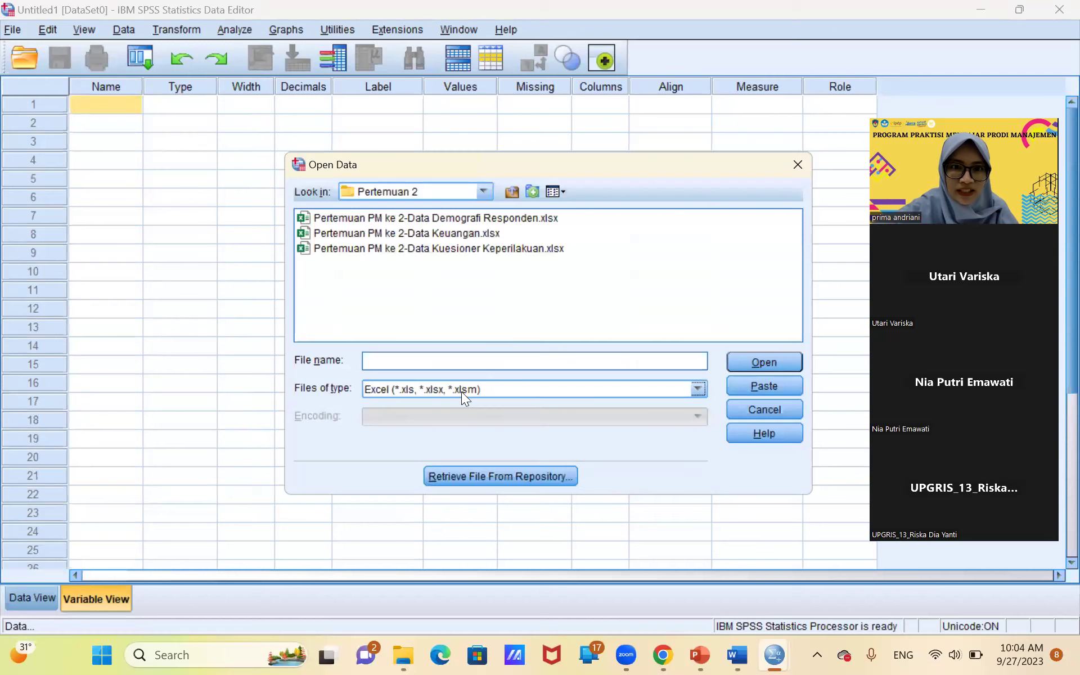
{"action": "left_click", "coordinate": [443, 248]}
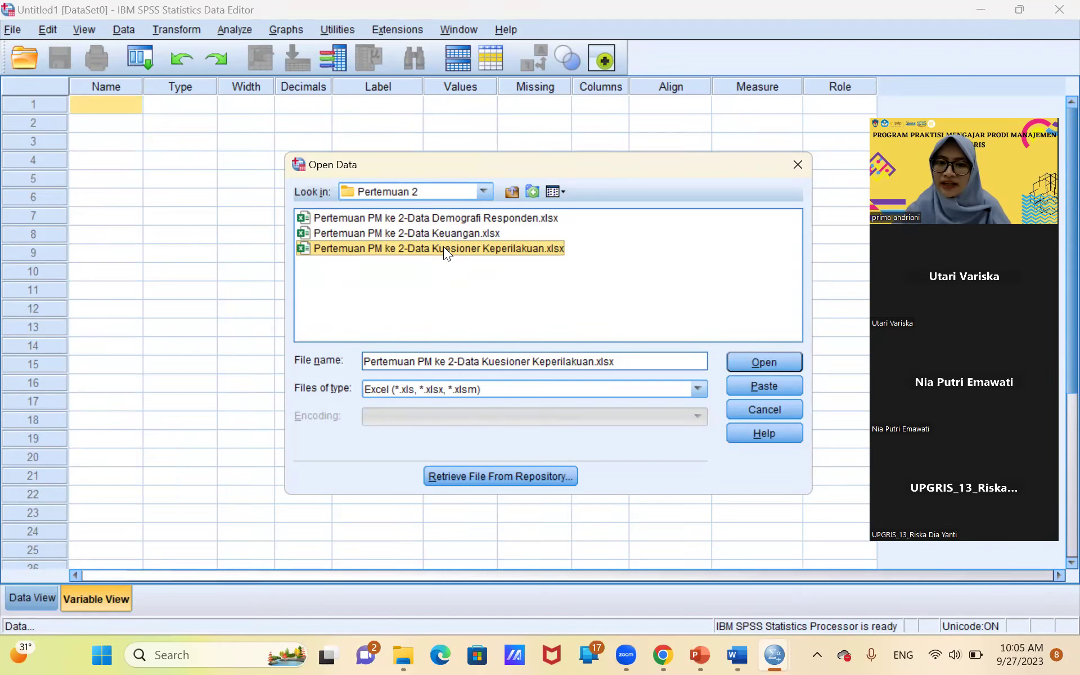
{"action": "left_click", "coordinate": [758, 361]}
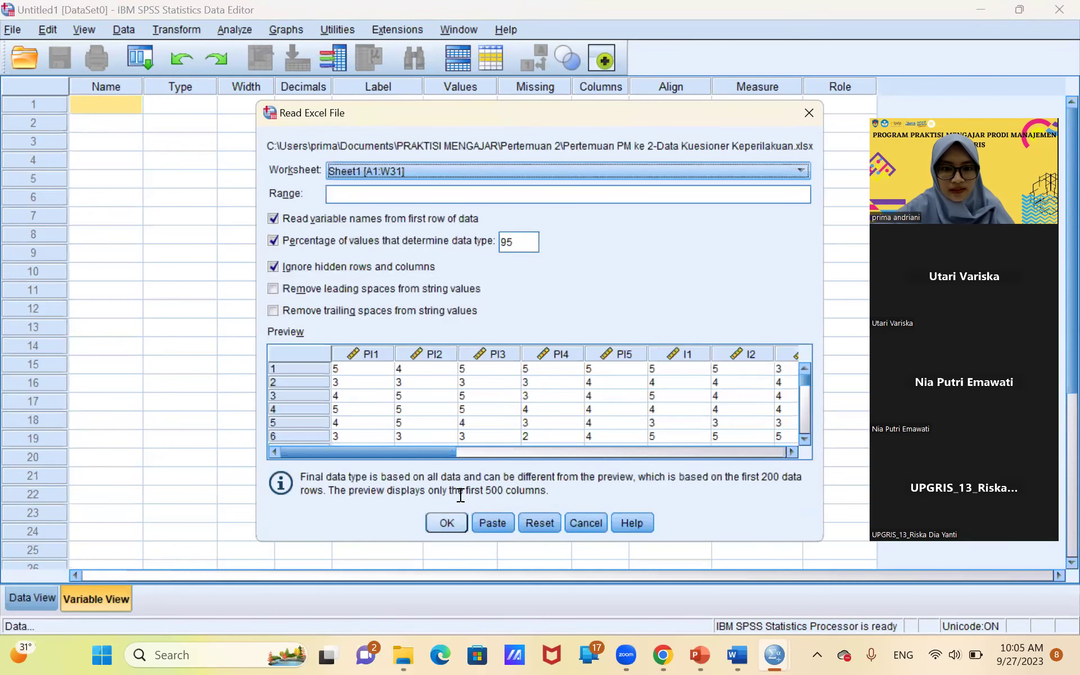
{"action": "key", "text": "Return"}
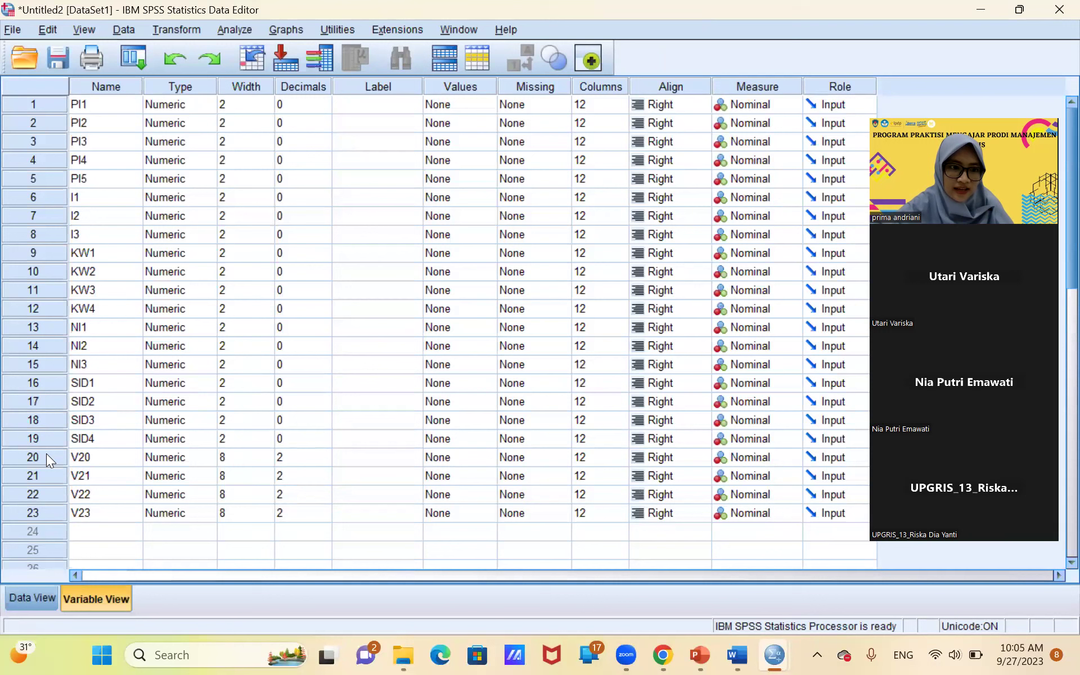
Step: Delete the surplus variables V20 to V23 below SID4
{"action": "left_click_drag", "start_coordinate": [26, 455], "coordinate": [41, 497]}
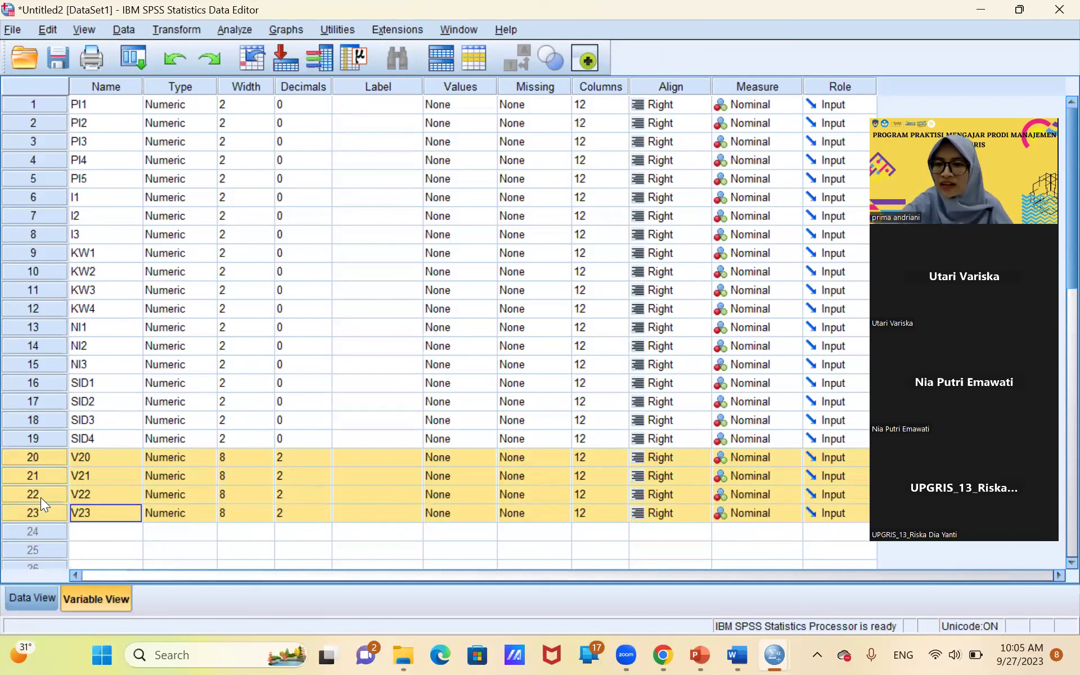
{"action": "key", "text": "Delete"}
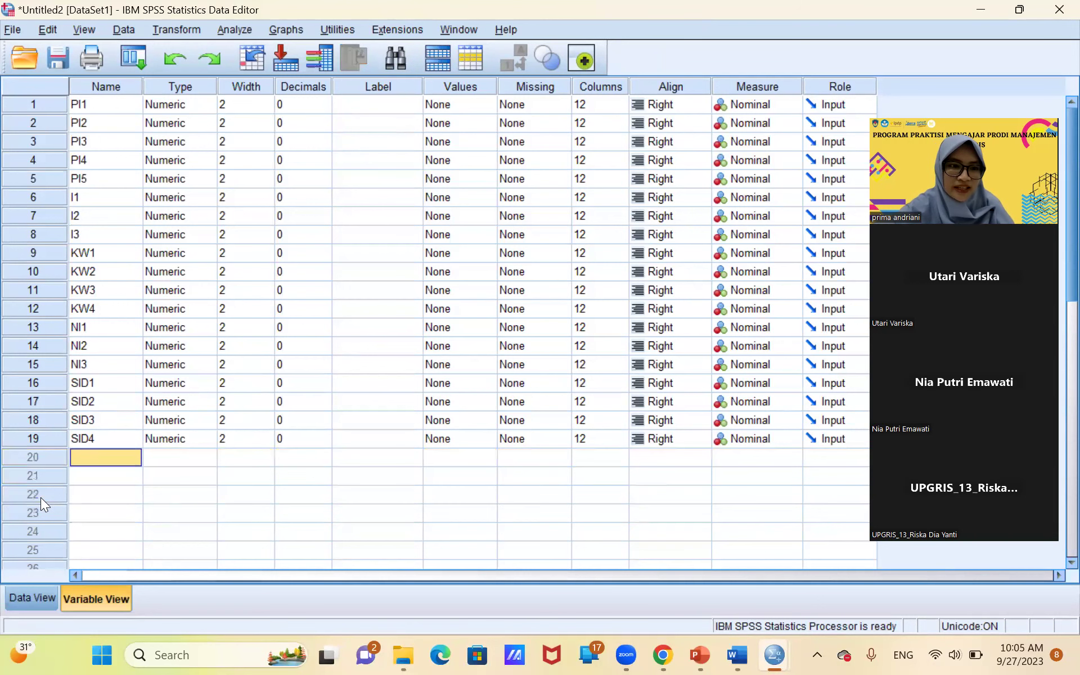
{"action": "left_click", "coordinate": [95, 442]}
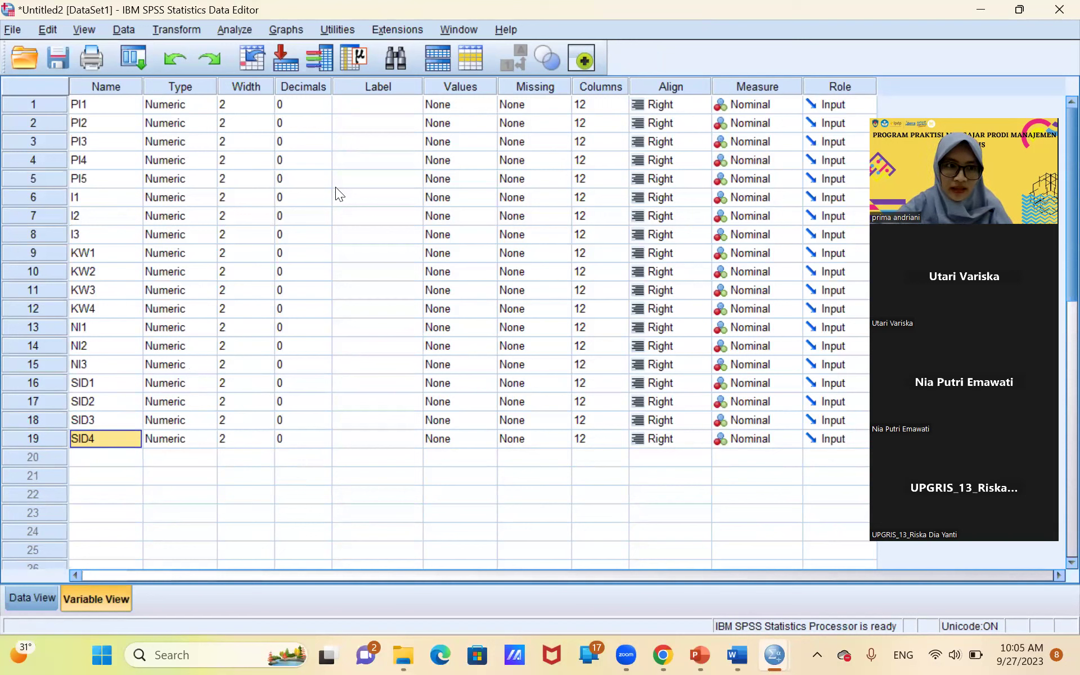
Step: Set the label of variable PI1 to "Personalisasi Iklan 1"
{"action": "left_click", "coordinate": [387, 111]}
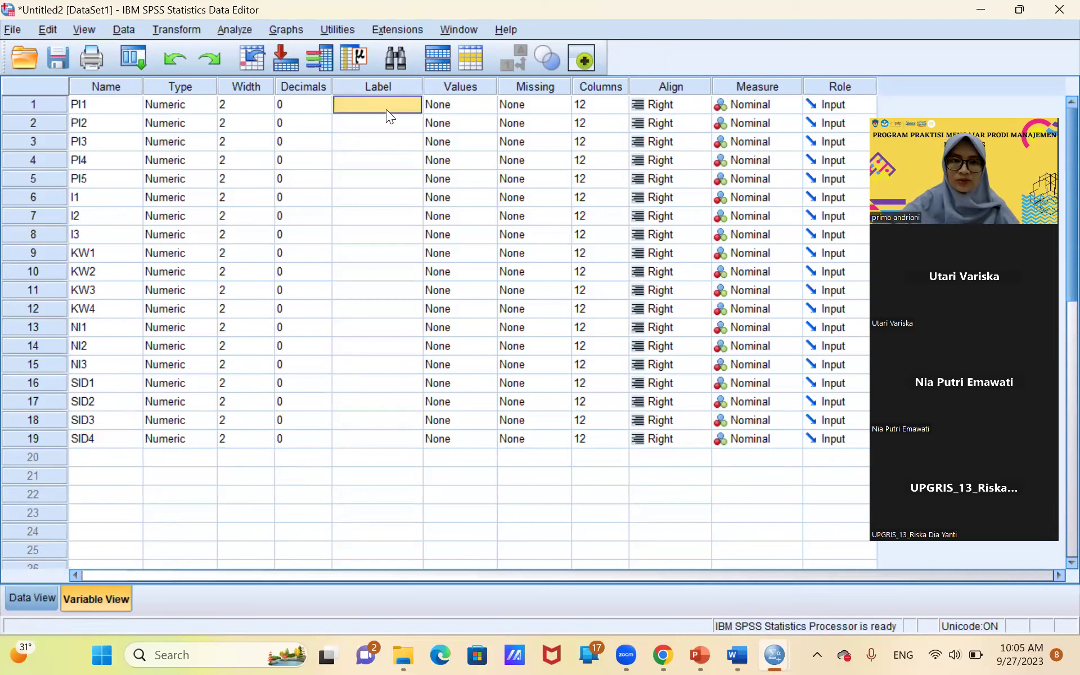
{"action": "key", "text": "Tab"}
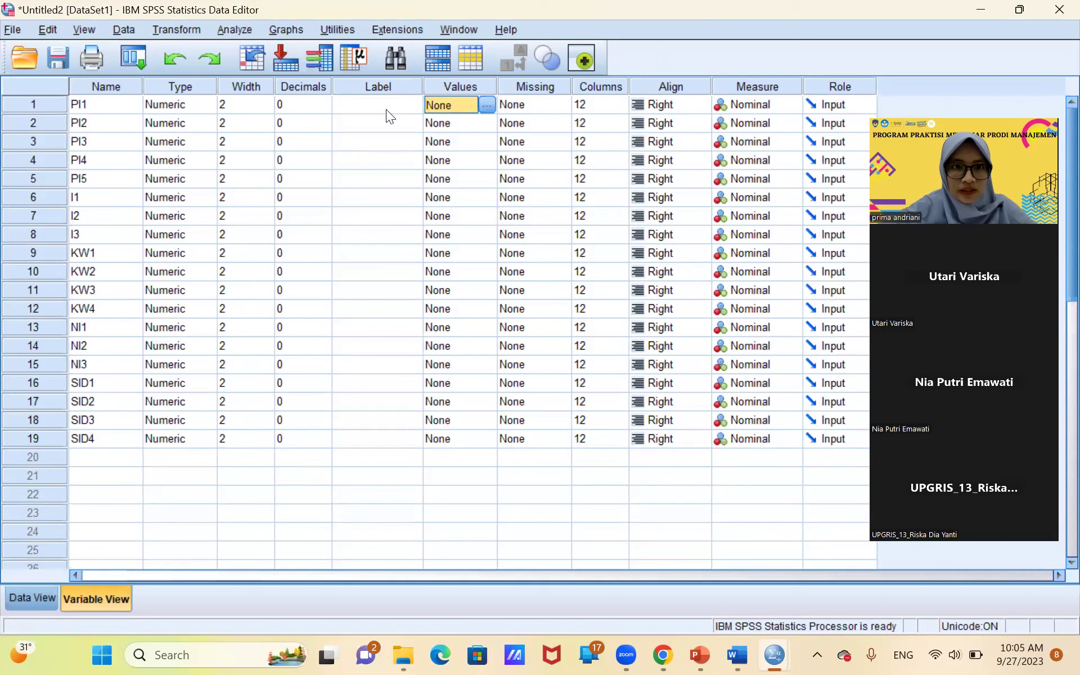
{"action": "left_click", "coordinate": [386, 109]}
{"action": "left_click", "coordinate": [386, 109]}
{"action": "type", "text": "Personalisasi Iklan 1"}
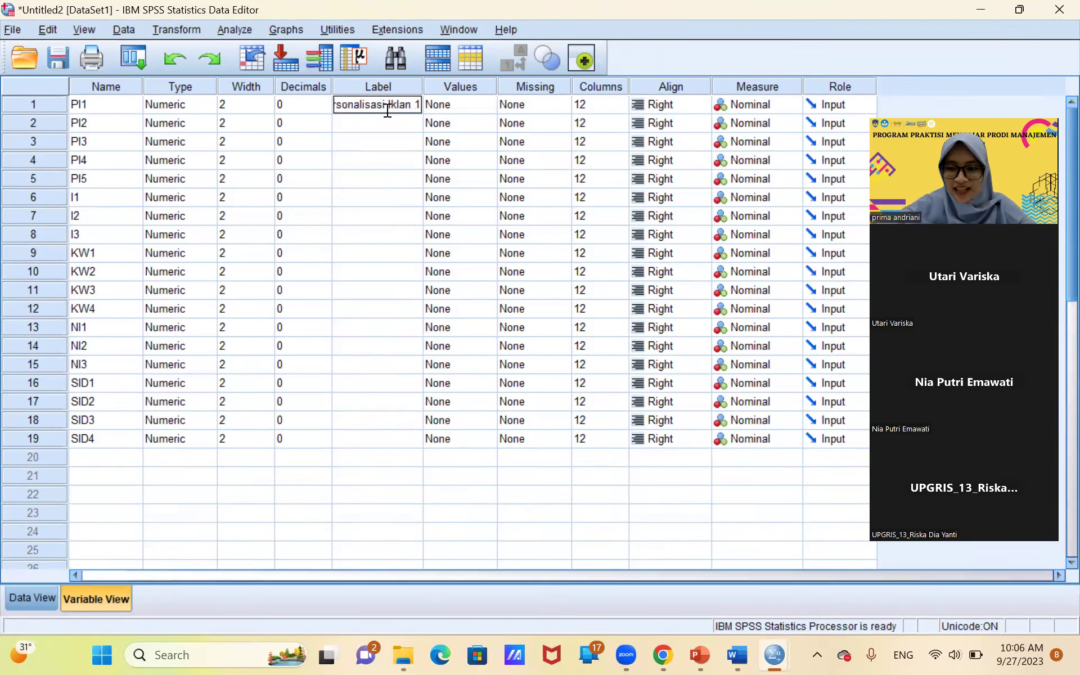
{"action": "key", "text": "Return"}
{"action": "left_click", "coordinate": [386, 109]}
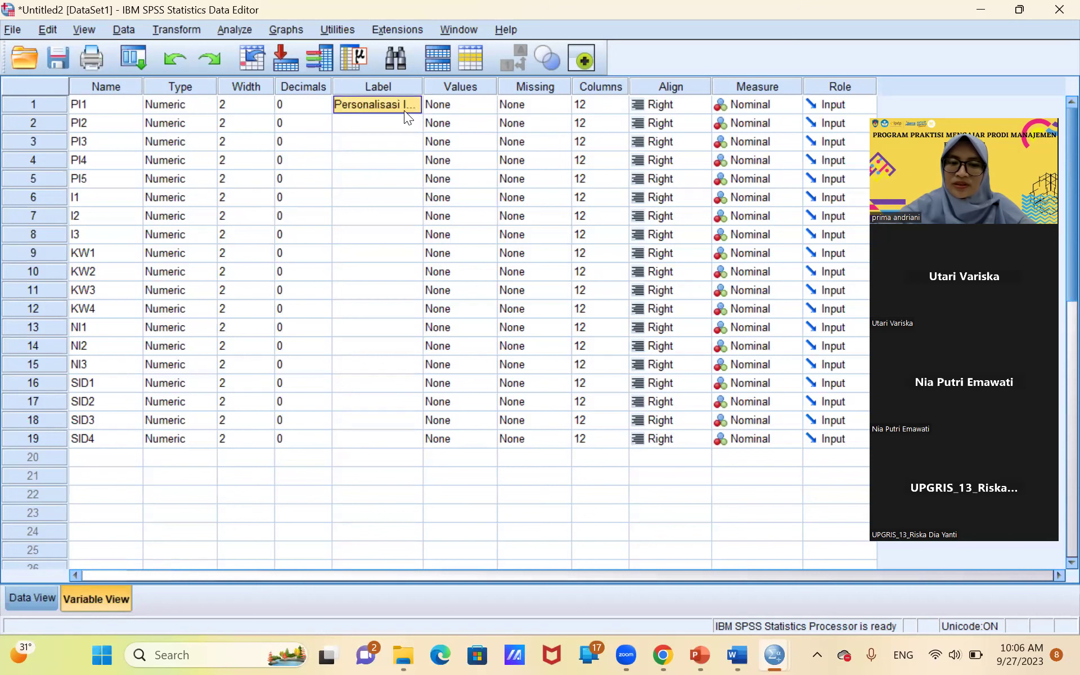
Step: Set the label of variable PI2 to "Personalisasi Iklan 2"
{"action": "left_click", "coordinate": [398, 121]}
{"action": "type", "text": "P"}
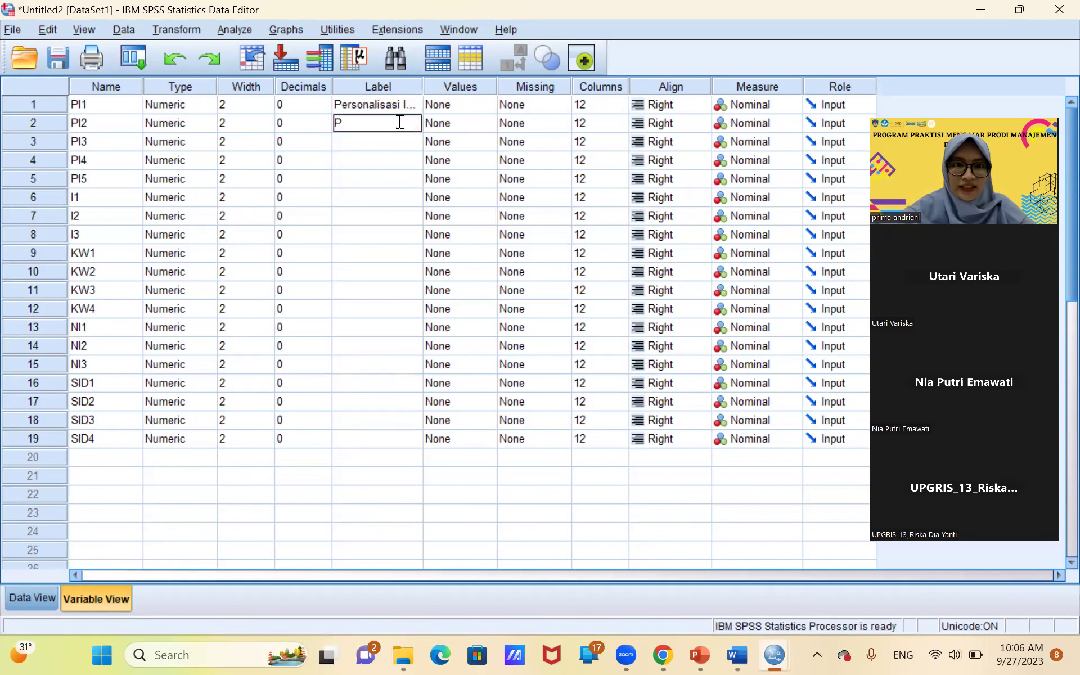
{"action": "type", "text": "ersona"}
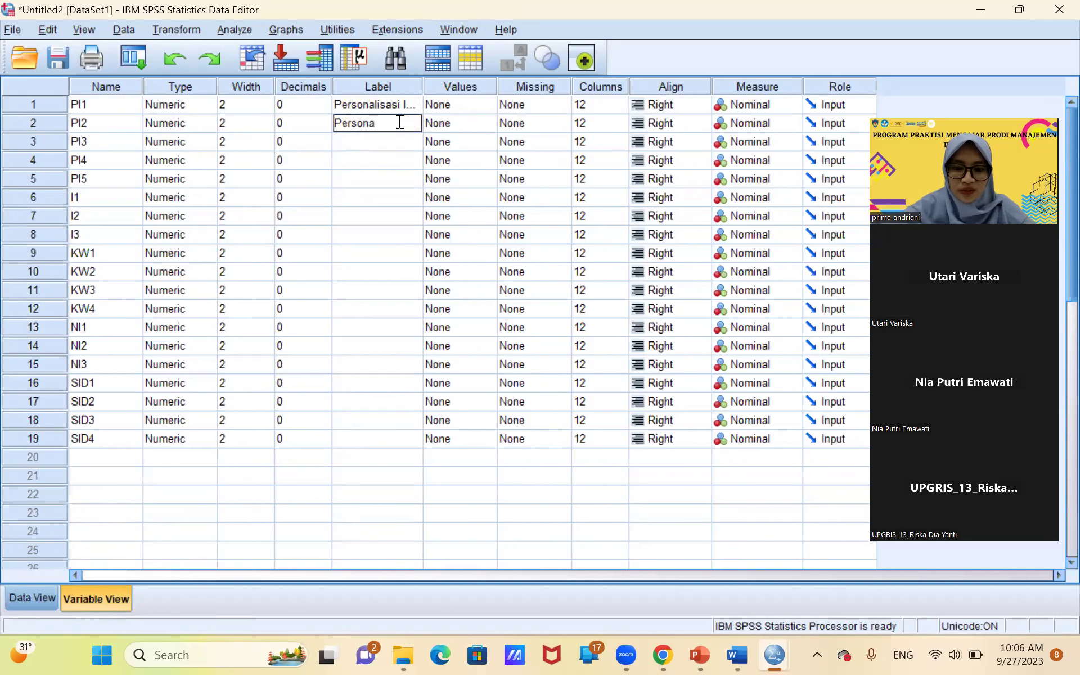
{"action": "type", "text": "lisasi Ik"}
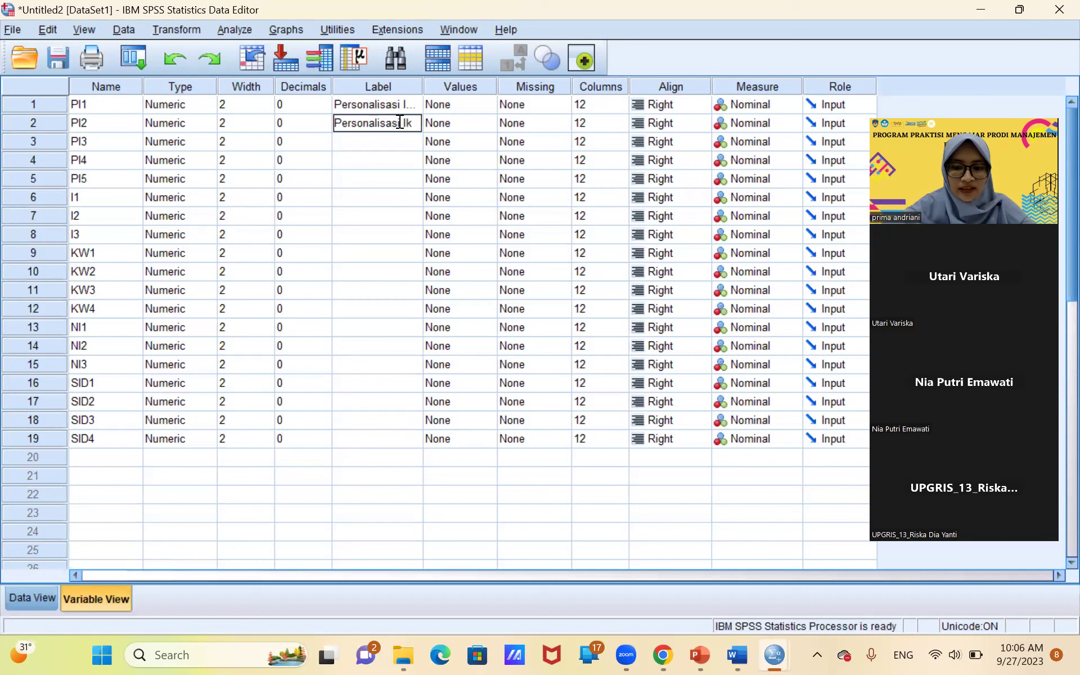
{"action": "type", "text": "lan 2"}
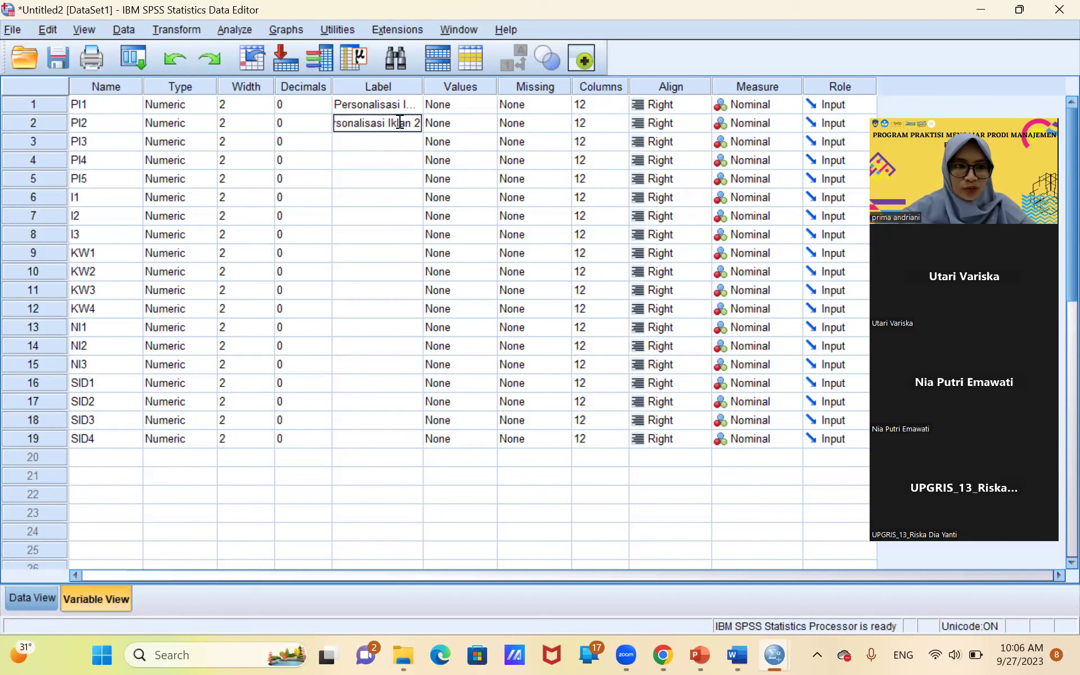
{"action": "key", "text": "Return"}
Step: Label variable PI3 as "Personalisasi Iklan 3" and variable PI4 as "Personalisasi Iklan 4"
{"action": "type", "text": "Personalisasi"}
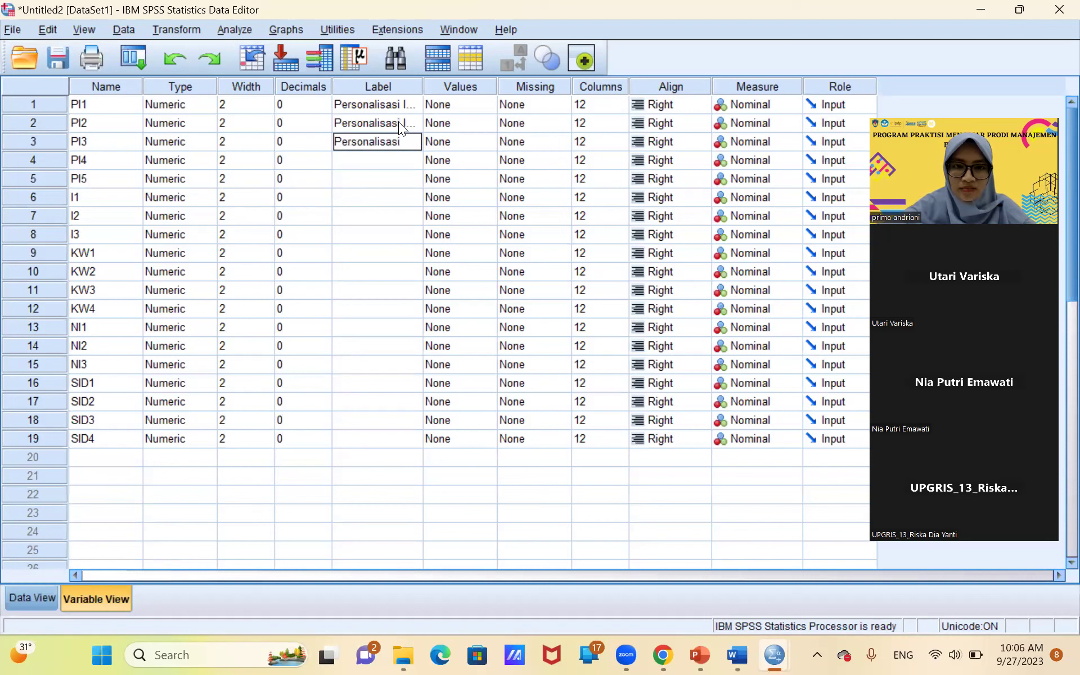
{"action": "type", "text": " Iklan"}
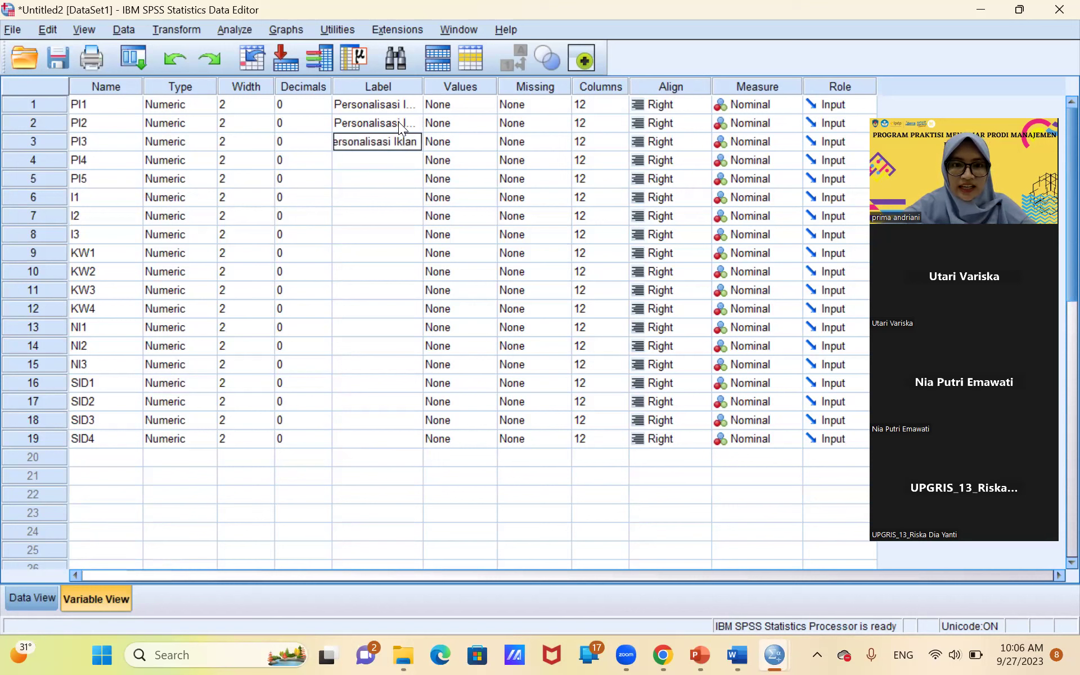
{"action": "type", "text": " 3"}
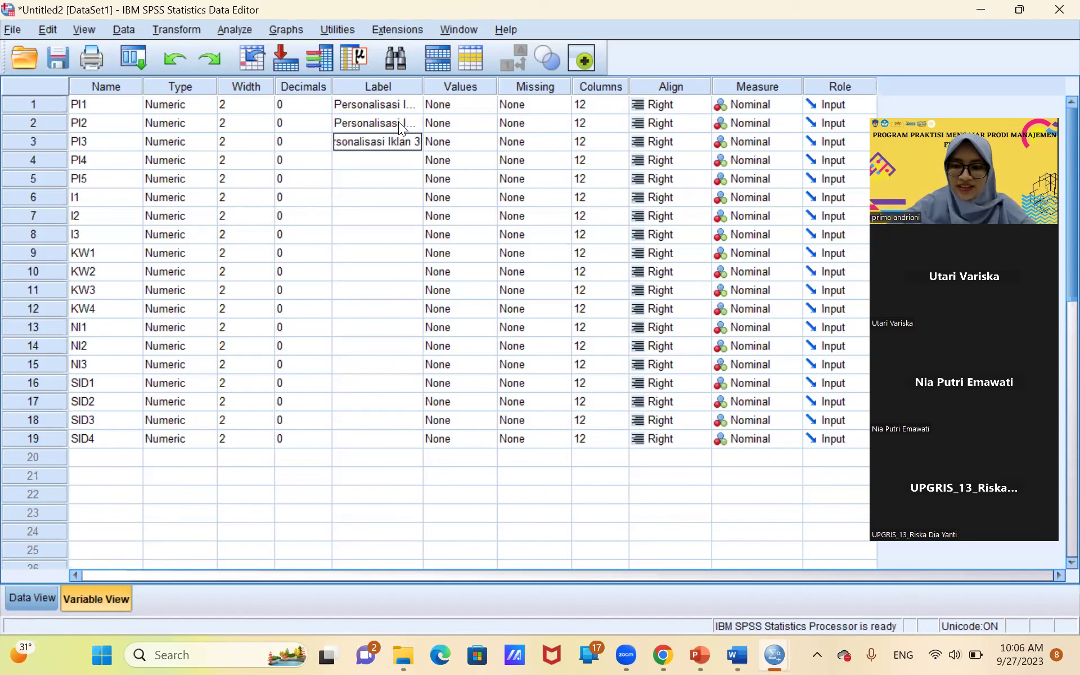
{"action": "key", "text": "Return"}
{"action": "type", "text": "Personalisasi Iklan"}
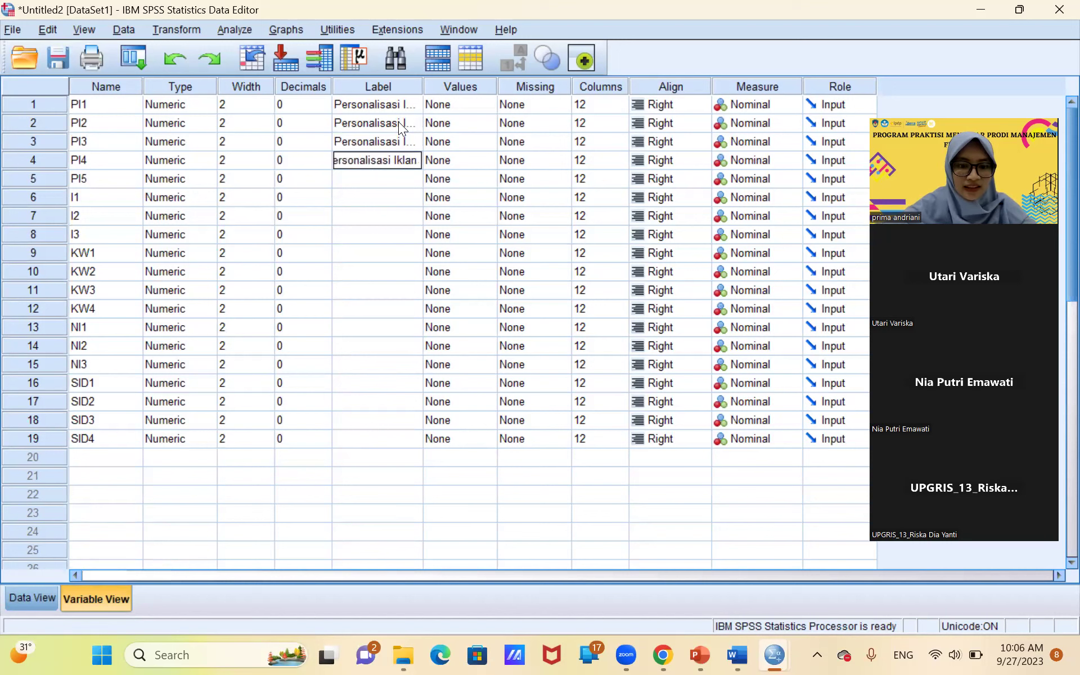
{"action": "type", "text": " 4"}
{"action": "key", "text": "Return"}
Step: Set the label of variable PI5 to "Personalisasi Iklan 5"
{"action": "type", "text": "Personali"}
{"action": "type", "text": "sasi Iklan"}
{"action": "type", "text": " 5"}
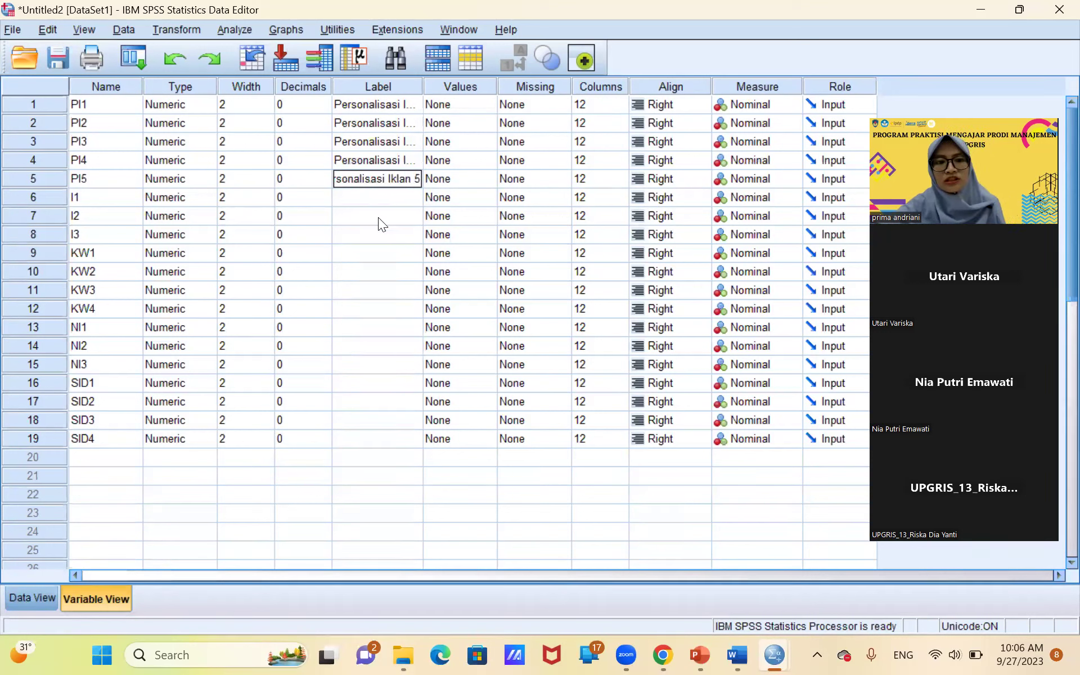
{"action": "left_click", "coordinate": [378, 217]}
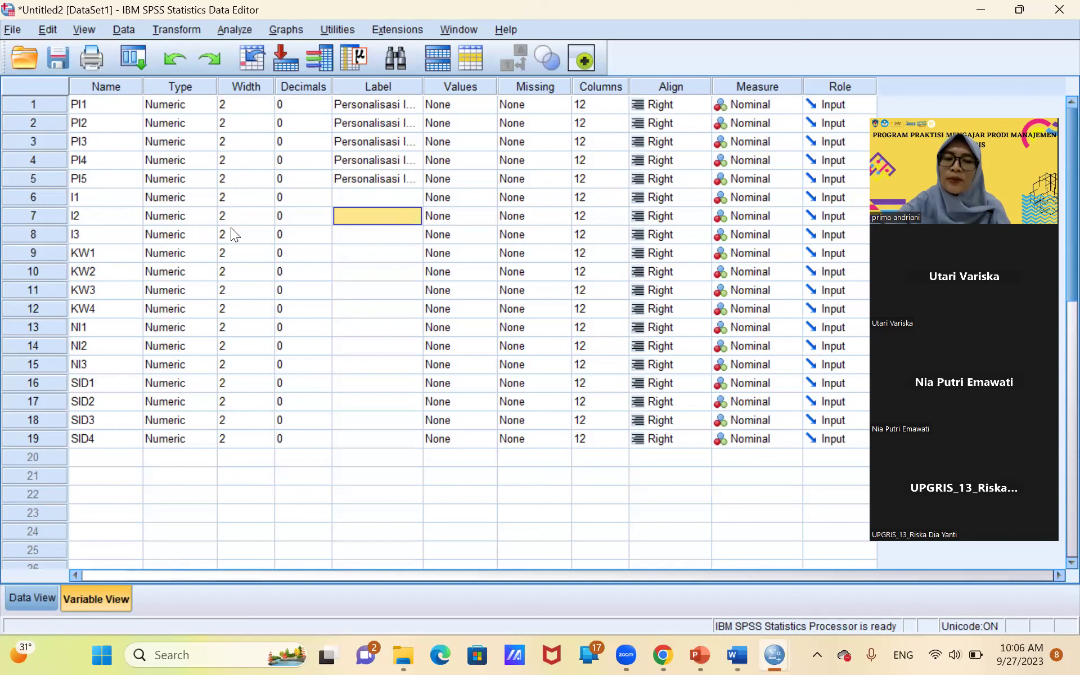
{"action": "left_click", "coordinate": [406, 134]}
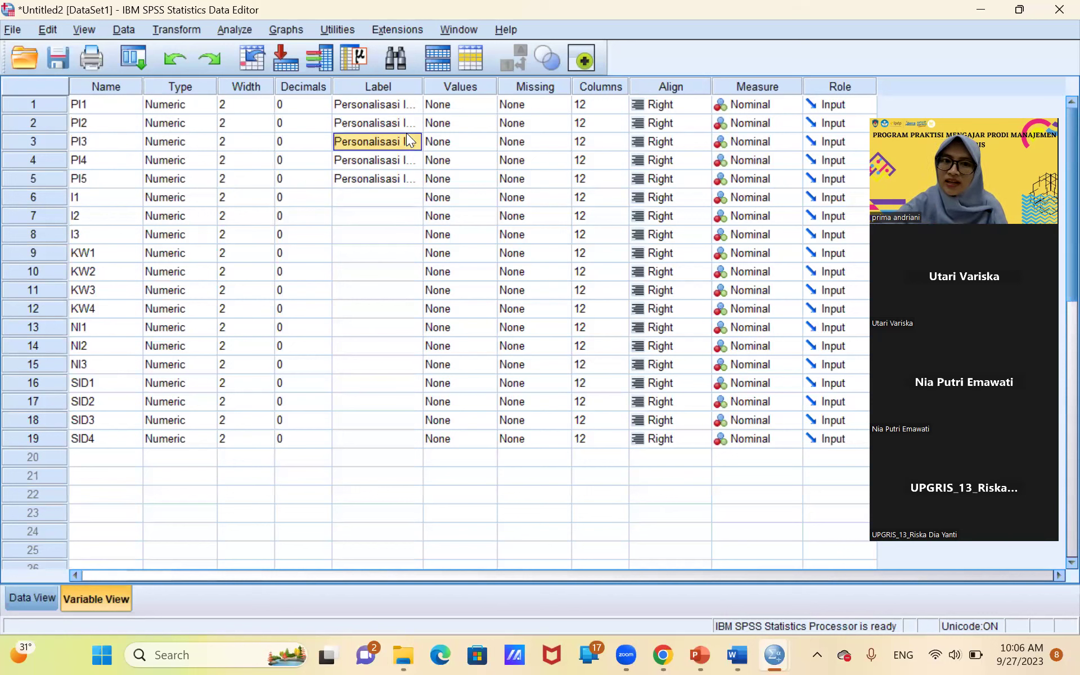
{"action": "left_click", "coordinate": [386, 99]}
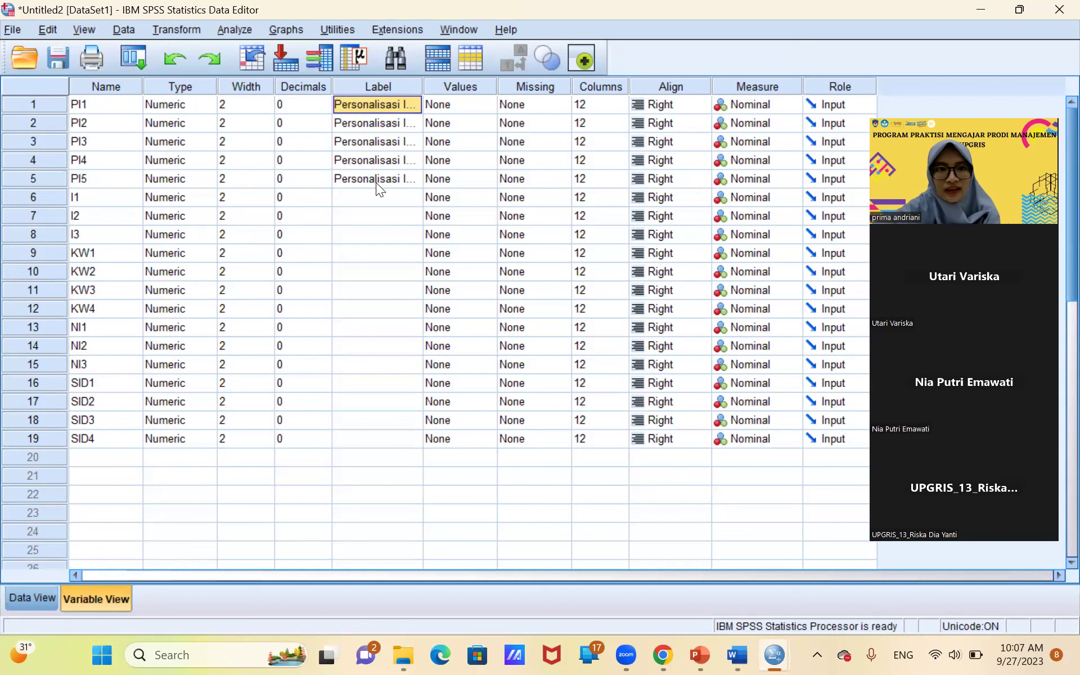
Step: Start a Descriptives analysis and add all variables from PI1 through SID4 to the variables being analysed
{"action": "left_click", "coordinate": [233, 31]}
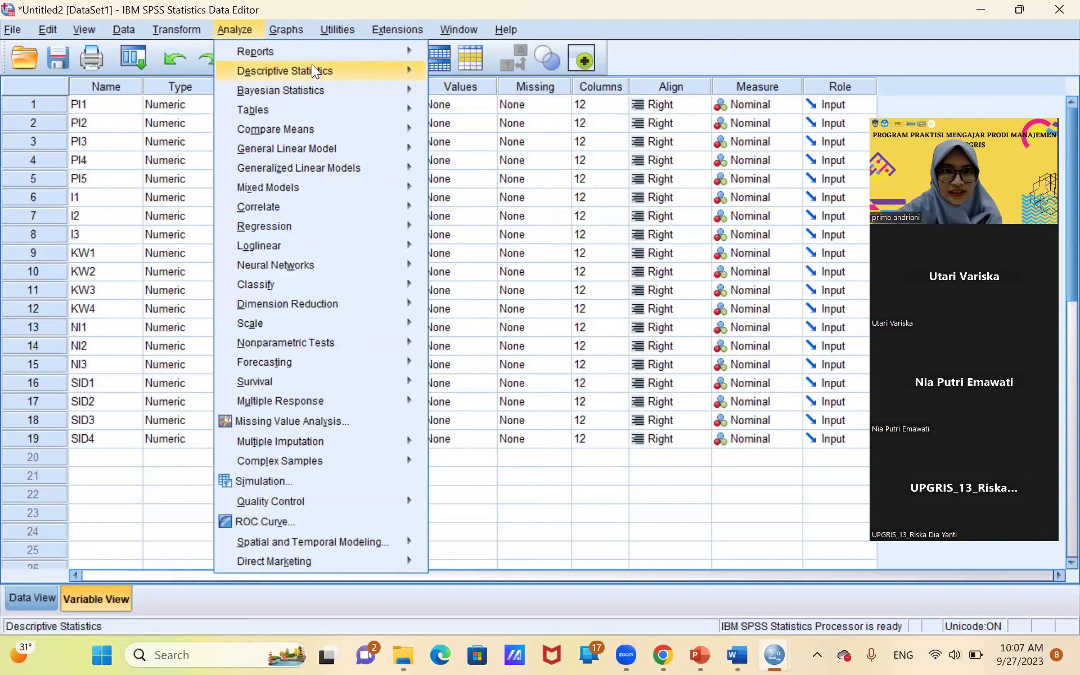
{"action": "mouse_move", "coordinate": [313, 70]}
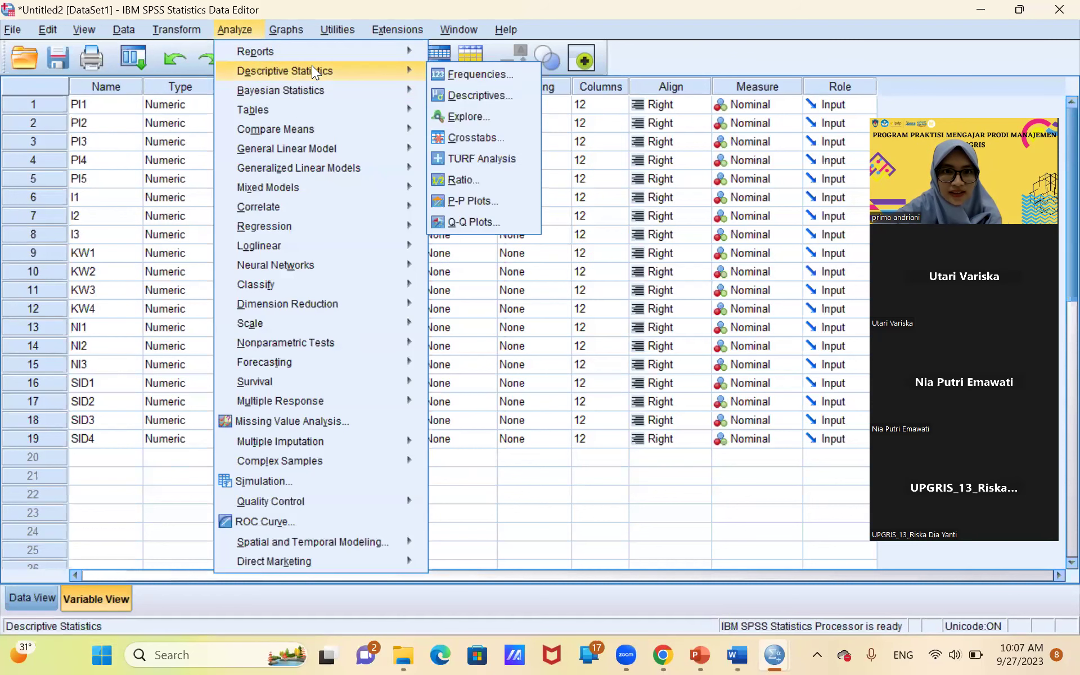
{"action": "left_click", "coordinate": [462, 94]}
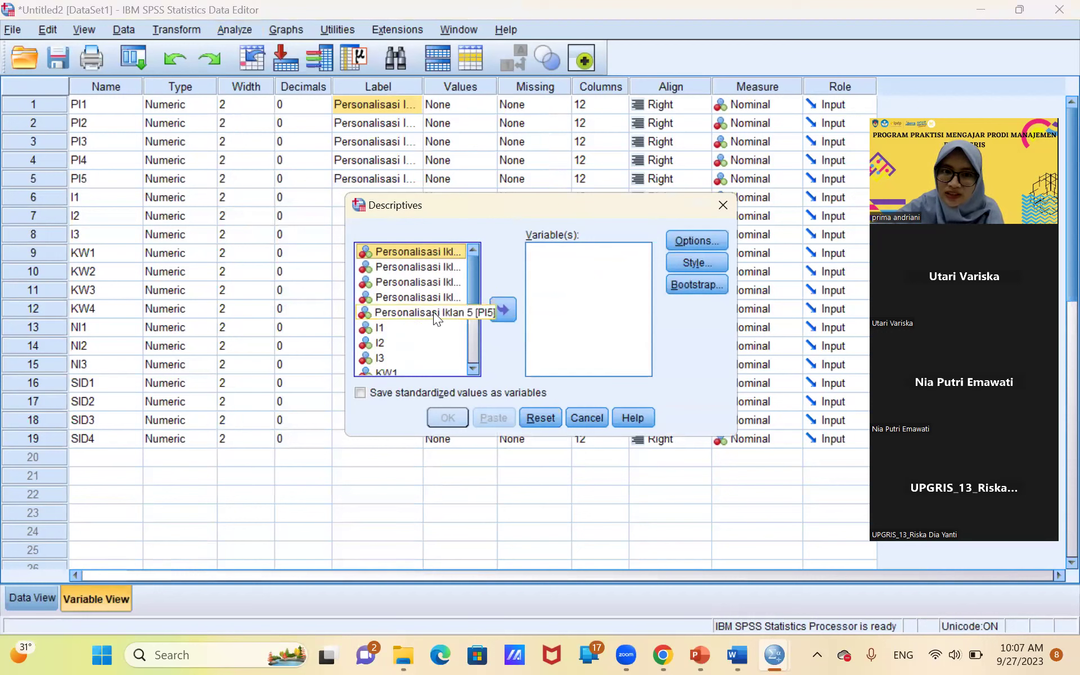
{"action": "left_click", "coordinate": [434, 267], "text": "ctrl"}
{"action": "key", "text": "shift+Down"}
{"action": "key", "text": "shift+Down"}
{"action": "key", "text": "shift+Down"}
{"action": "key", "text": "shift+Down"}
{"action": "key", "text": "shift+Down"}
{"action": "key", "text": "shift+Down"}
{"action": "key", "text": "shift+Down"}
{"action": "key", "text": "shift+Down"}
{"action": "key", "text": "shift+Down"}
{"action": "key", "text": "shift+Down"}
{"action": "key", "text": "shift+Down"}
{"action": "key", "text": "shift+Down"}
{"action": "key", "text": "shift+Down"}
{"action": "key", "text": "shift+Down"}
{"action": "key", "text": "shift+Down"}
{"action": "key", "text": "shift+Down"}
{"action": "key", "text": "shift+Down"}
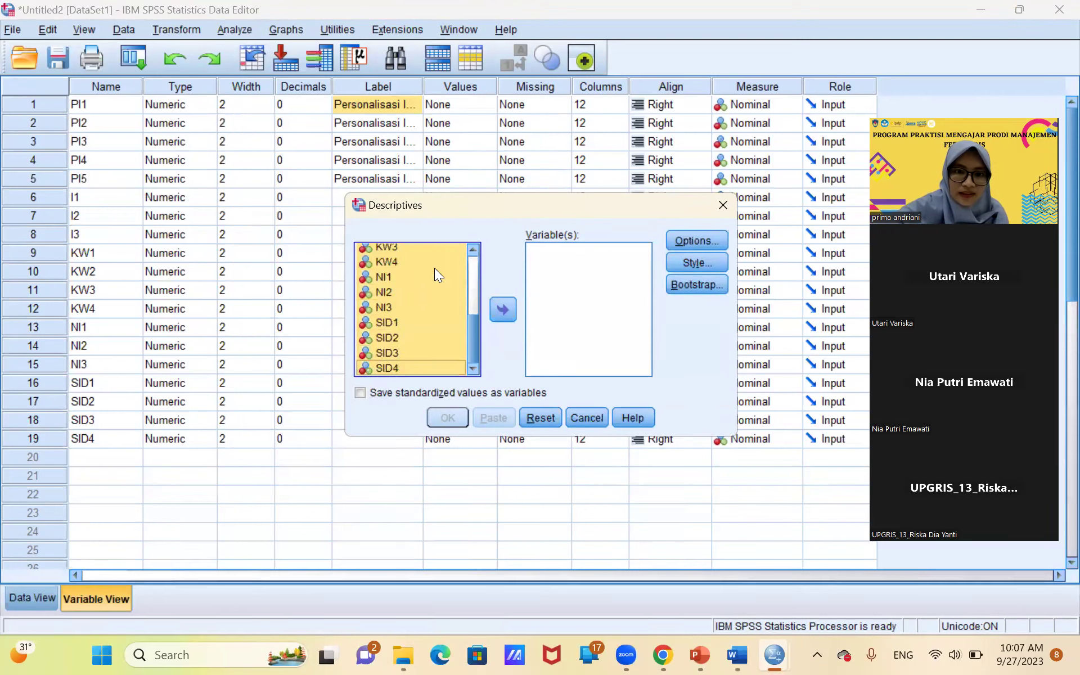
{"action": "left_click", "coordinate": [503, 309]}
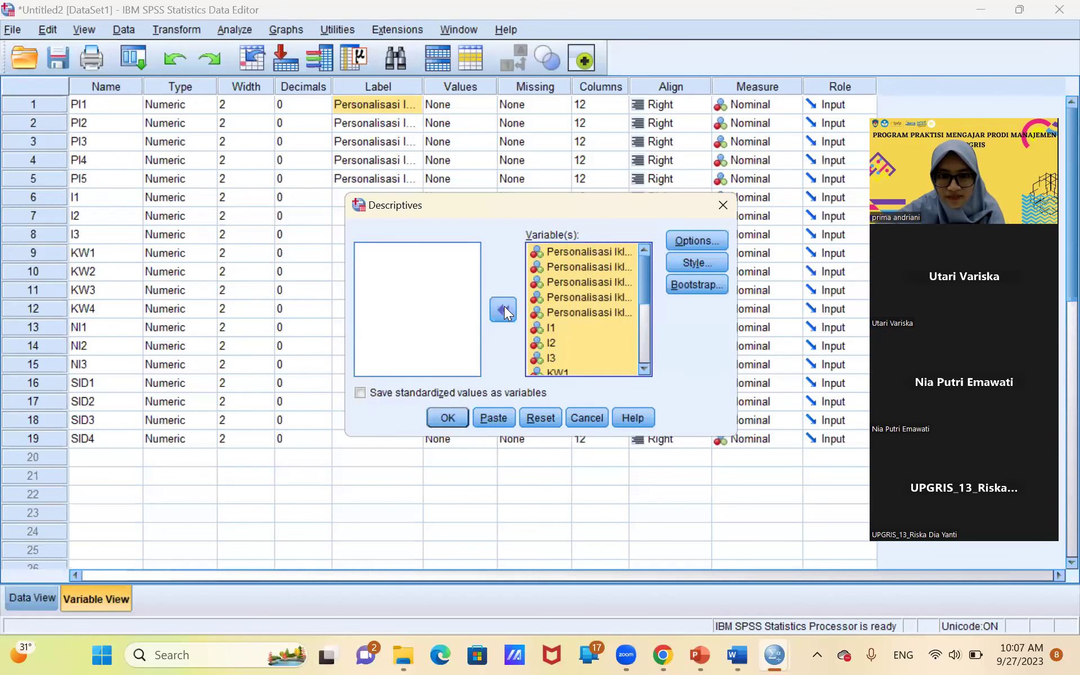
Step: Review the statistics offered in the Descriptives options and the table style settings without changing either
{"action": "left_click", "coordinate": [682, 238]}
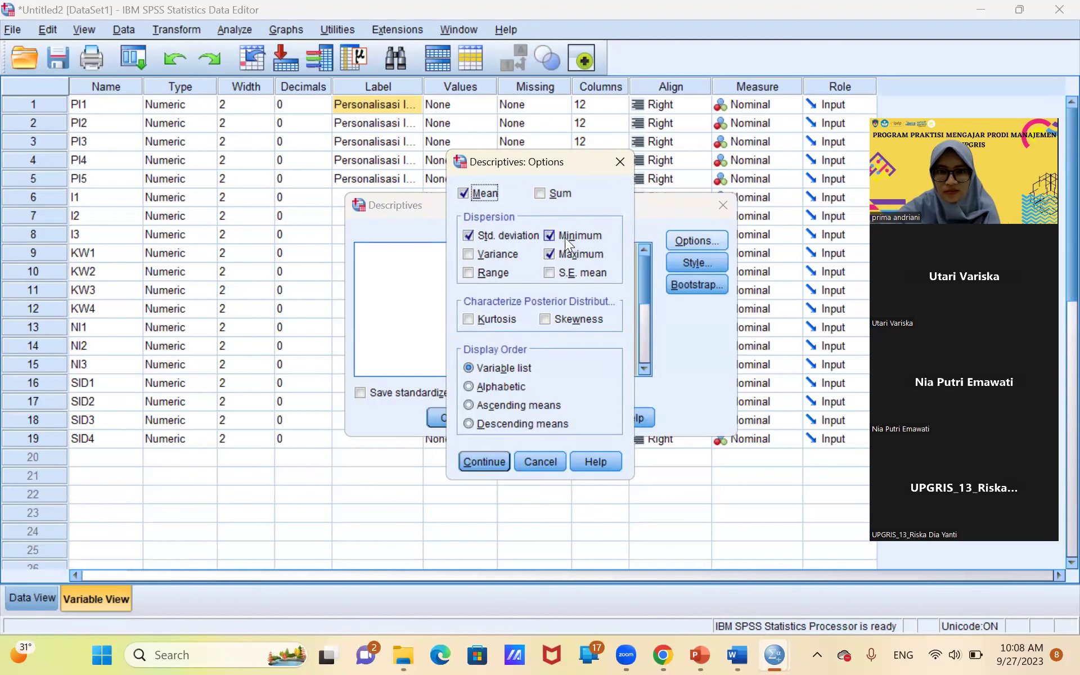
{"action": "left_click", "coordinate": [484, 462]}
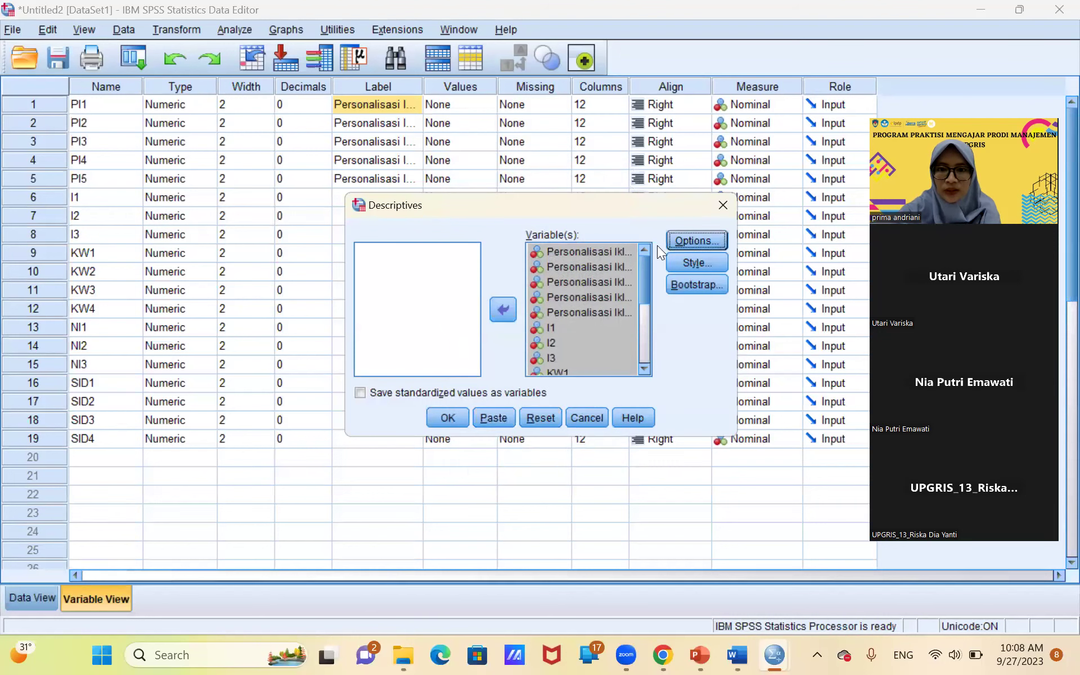
{"action": "left_click", "coordinate": [677, 263]}
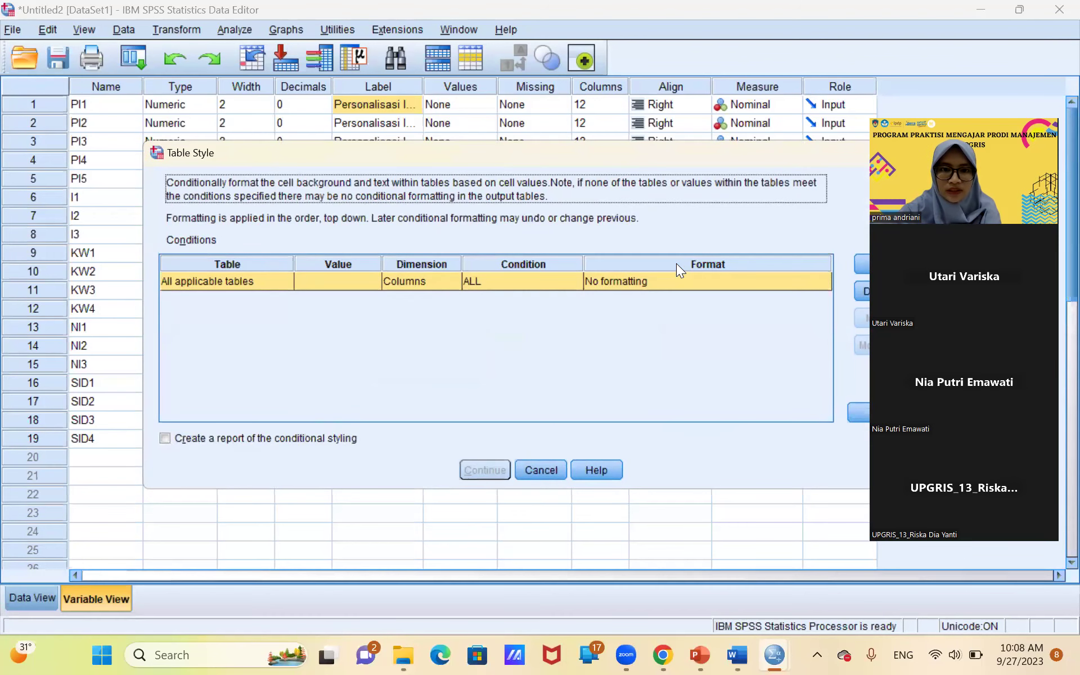
{"action": "left_click", "coordinate": [540, 469]}
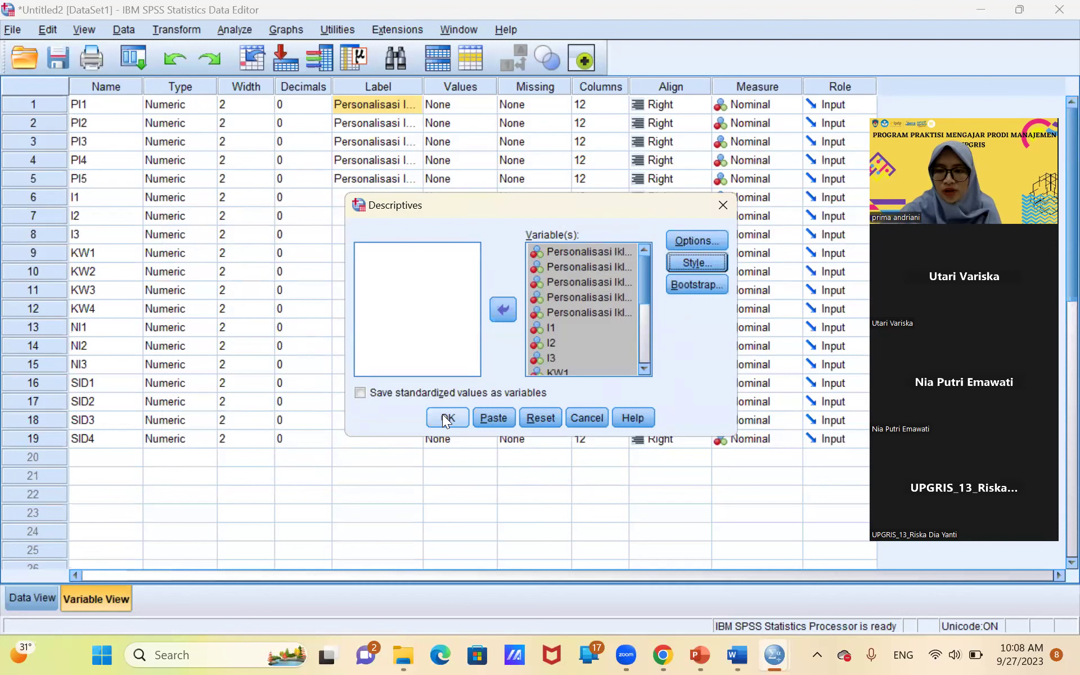
Step: Run the Descriptives analysis with mean, standard deviation, minimum and maximum, displayed in variable list order
{"action": "left_click", "coordinate": [681, 243]}
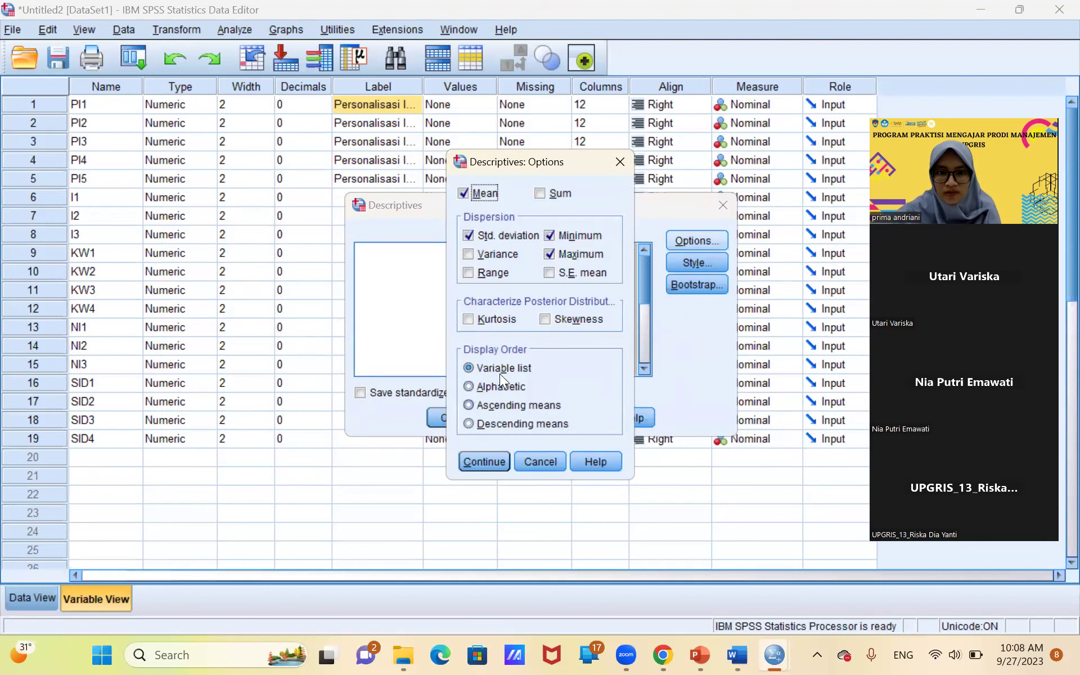
{"action": "left_click", "coordinate": [489, 460]}
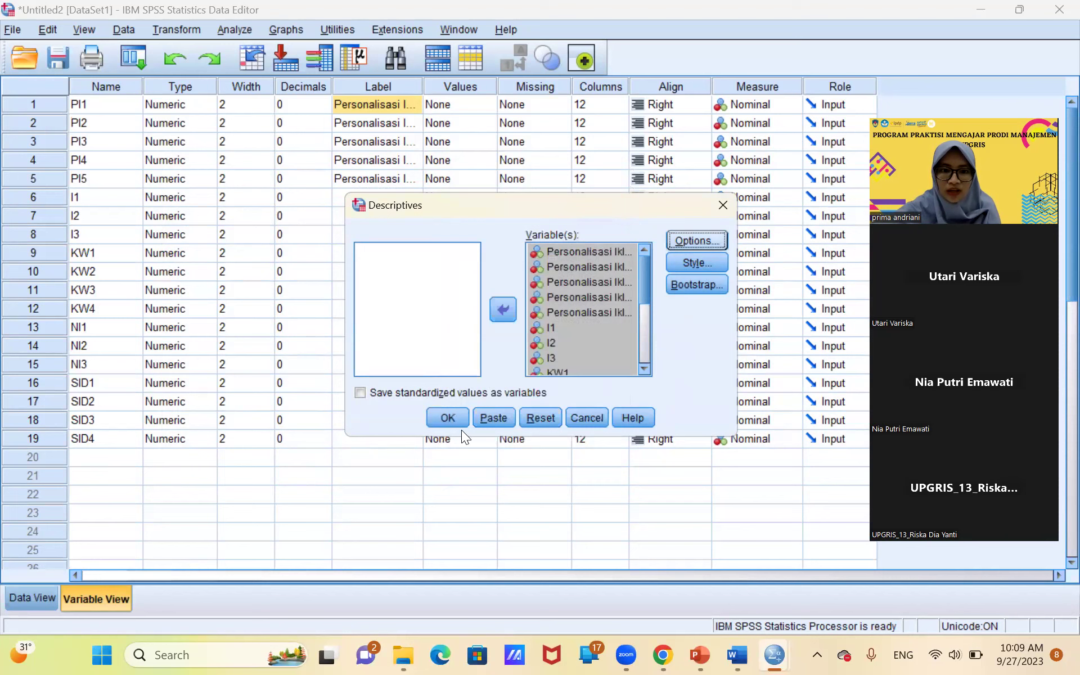
{"action": "left_click", "coordinate": [447, 417]}
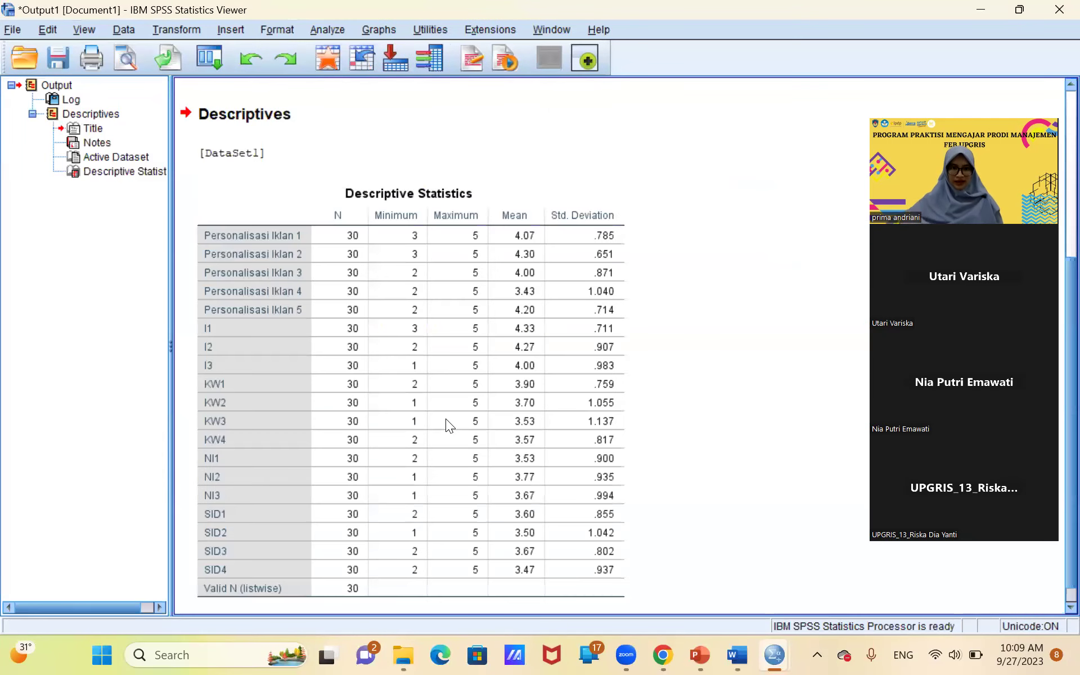
Step: Examine the Descriptive Statistics output table, comparing N, minimum, maximum, mean and standard deviation for each questionnaire item
{"action": "left_click", "coordinate": [332, 293]}
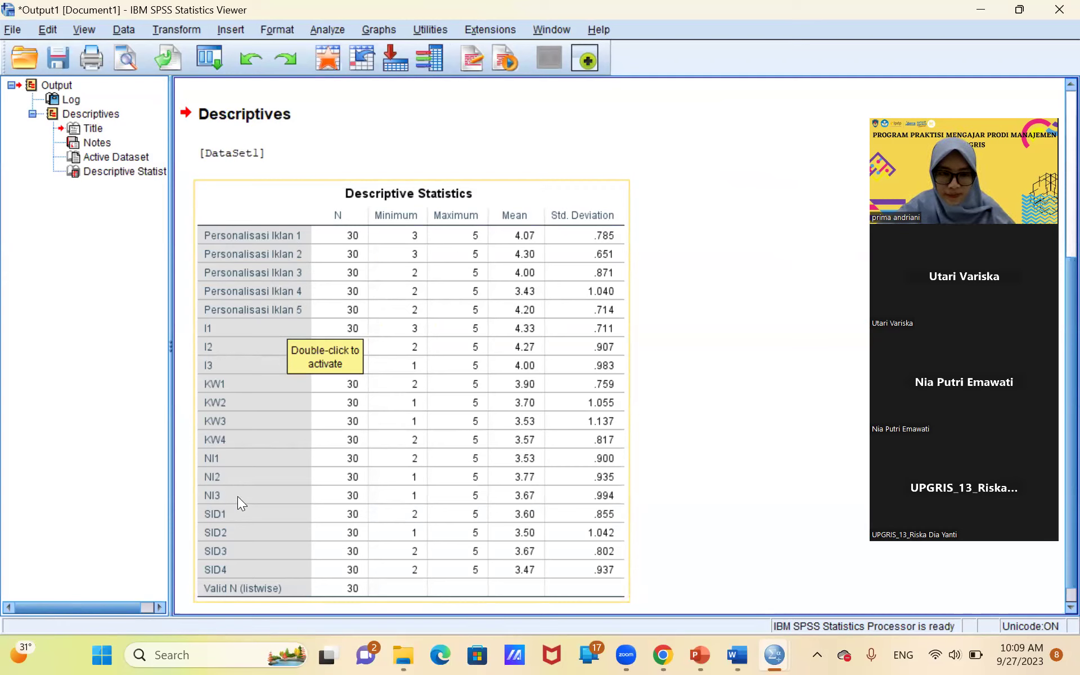
{"action": "left_click", "coordinate": [657, 437]}
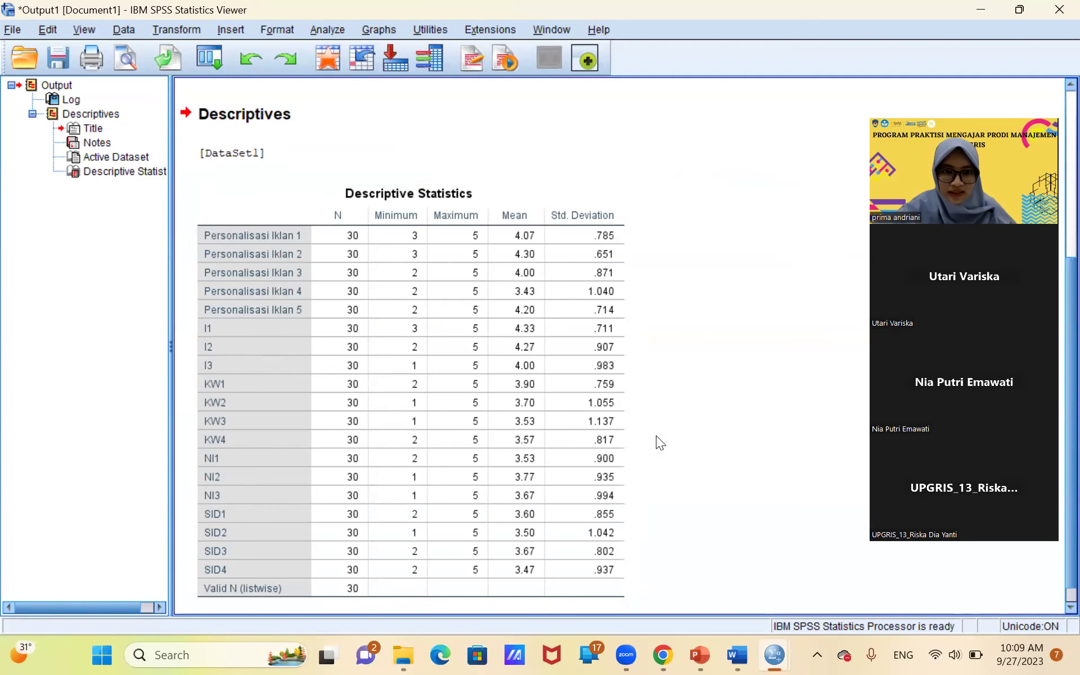
{"action": "scroll", "coordinate": [659, 442], "scroll_direction": "down", "scroll_amount": 1}
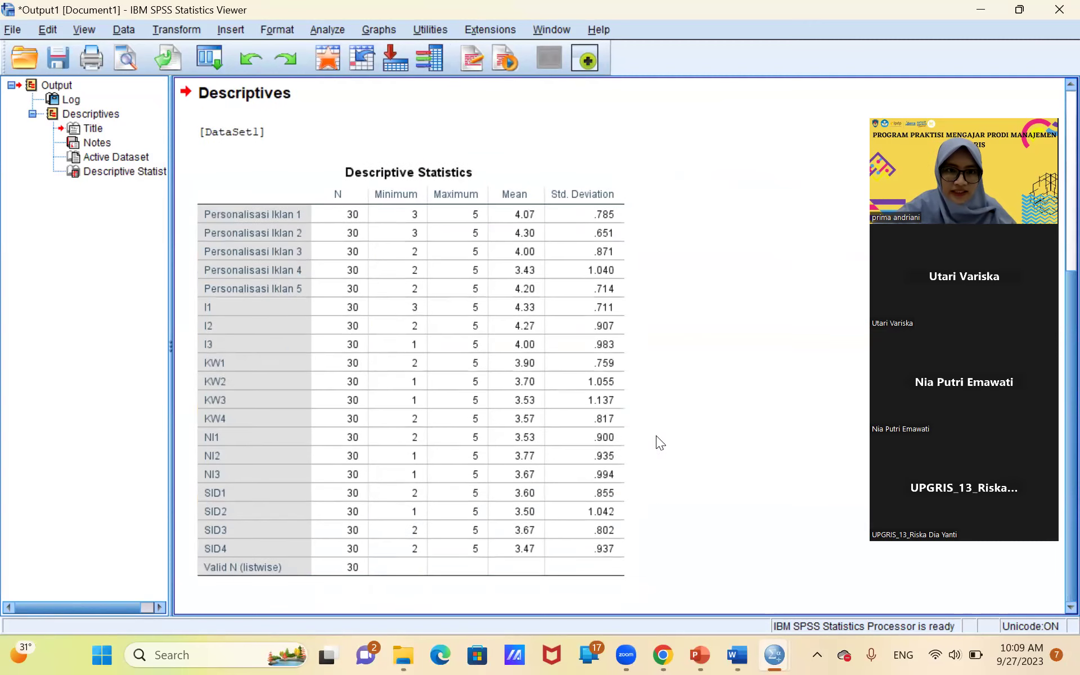
{"action": "left_click", "coordinate": [278, 183]}
{"action": "left_click", "coordinate": [750, 351]}
{"action": "left_click", "coordinate": [332, 183]}
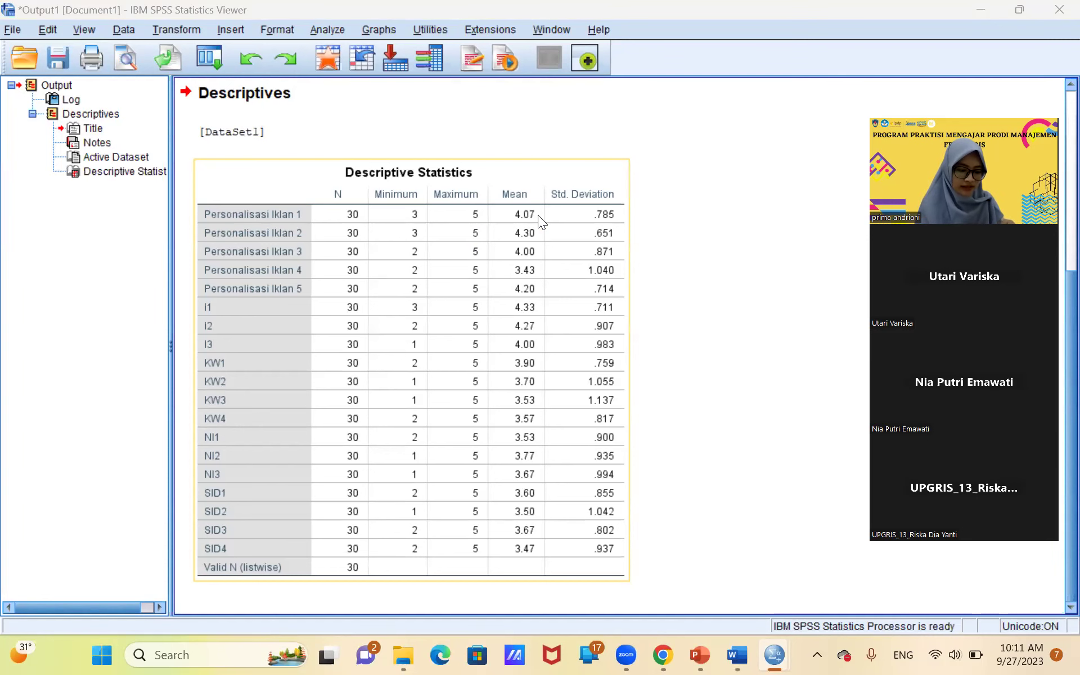
{"action": "key", "text": "alt+Tab"}
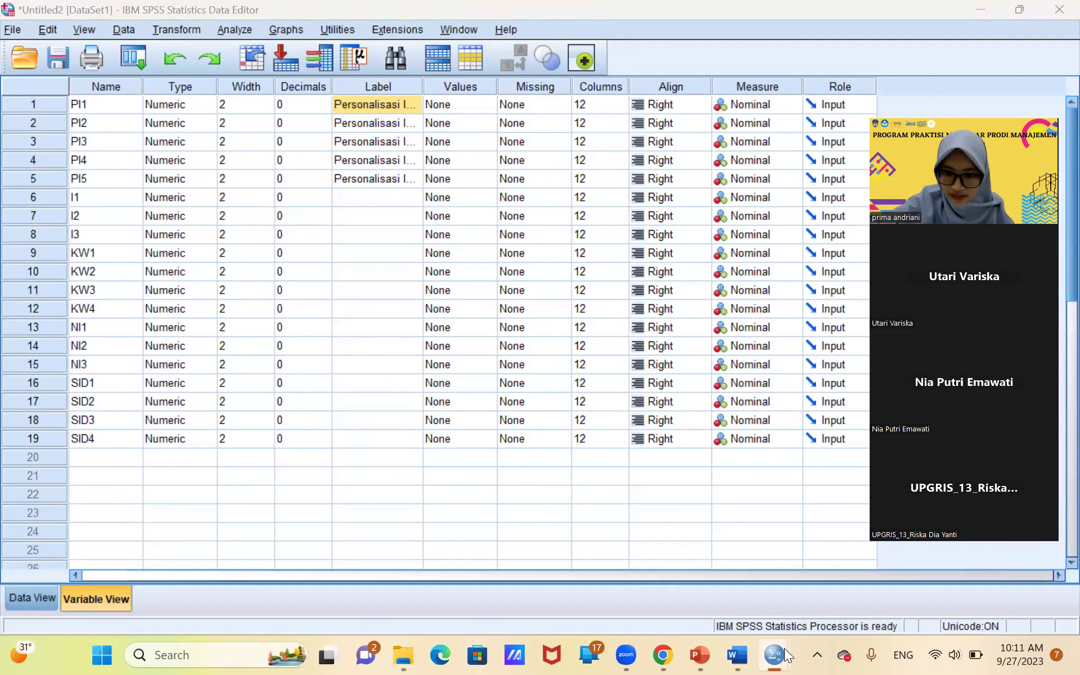
{"action": "mouse_move", "coordinate": [783, 656]}
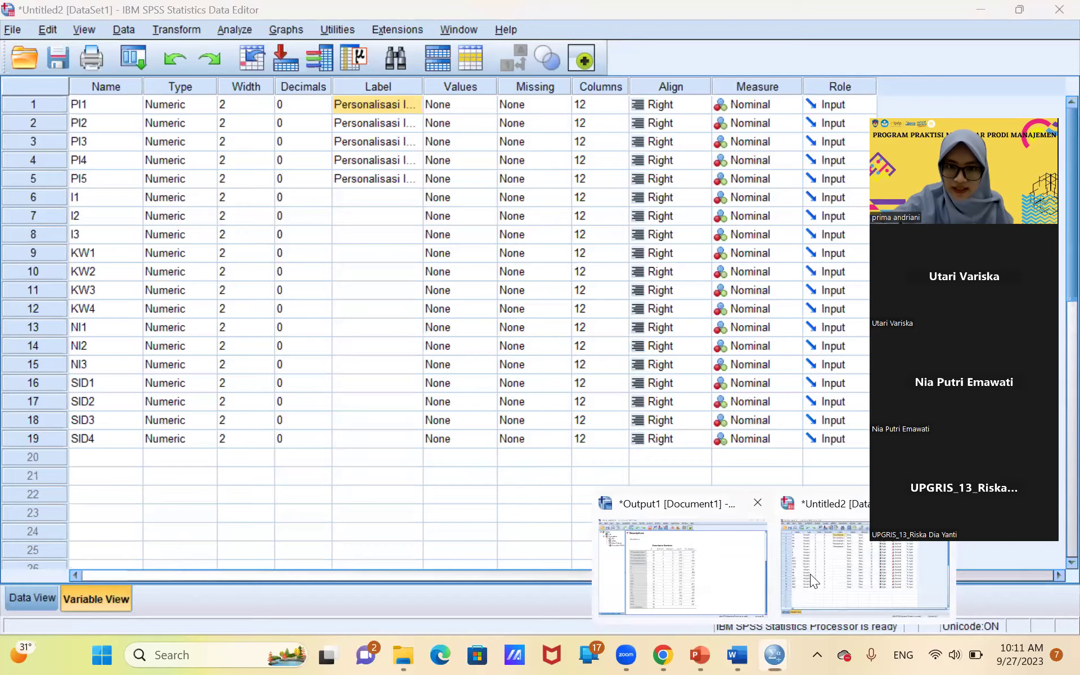
{"action": "left_click", "coordinate": [682, 568]}
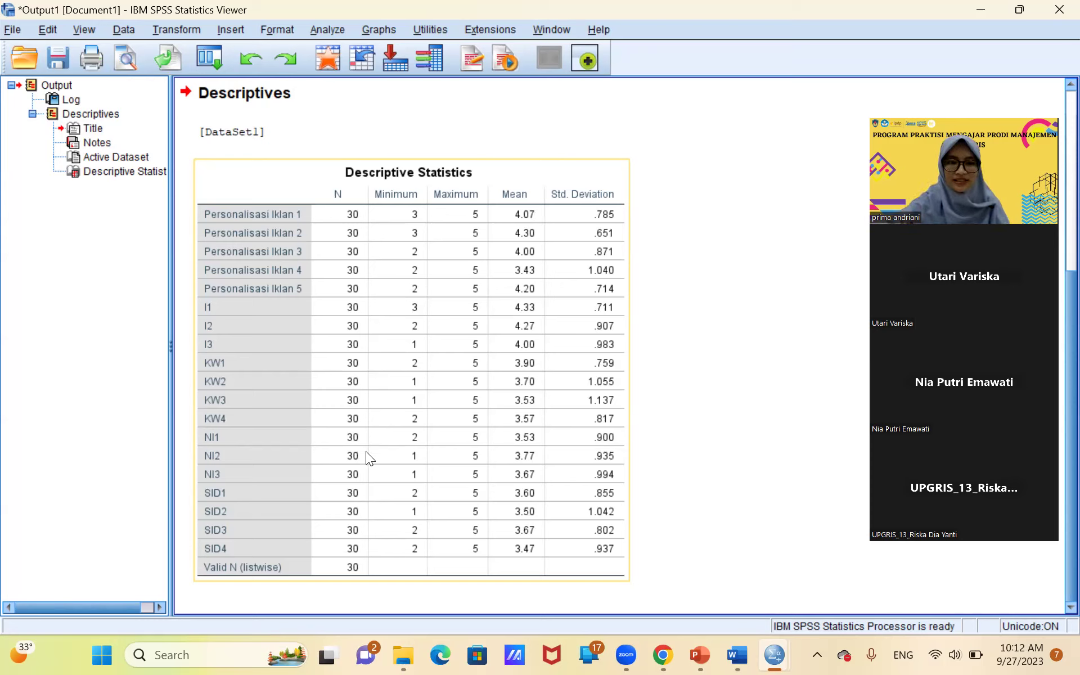
{"action": "mouse_move", "coordinate": [673, 654]}
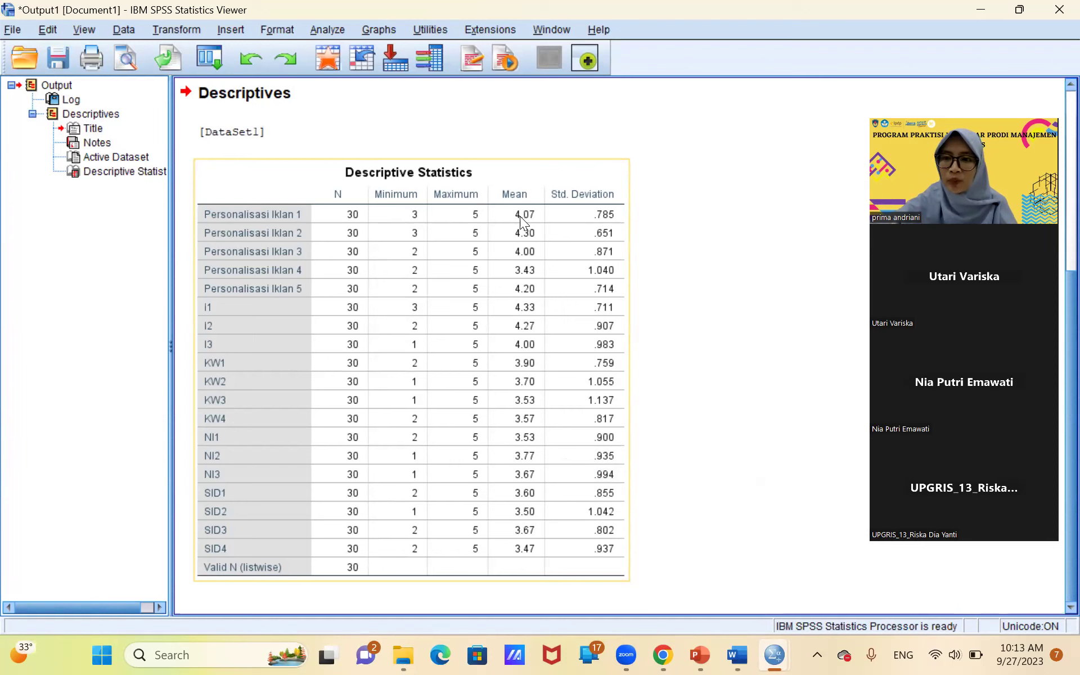
{"action": "left_click", "coordinate": [666, 246]}
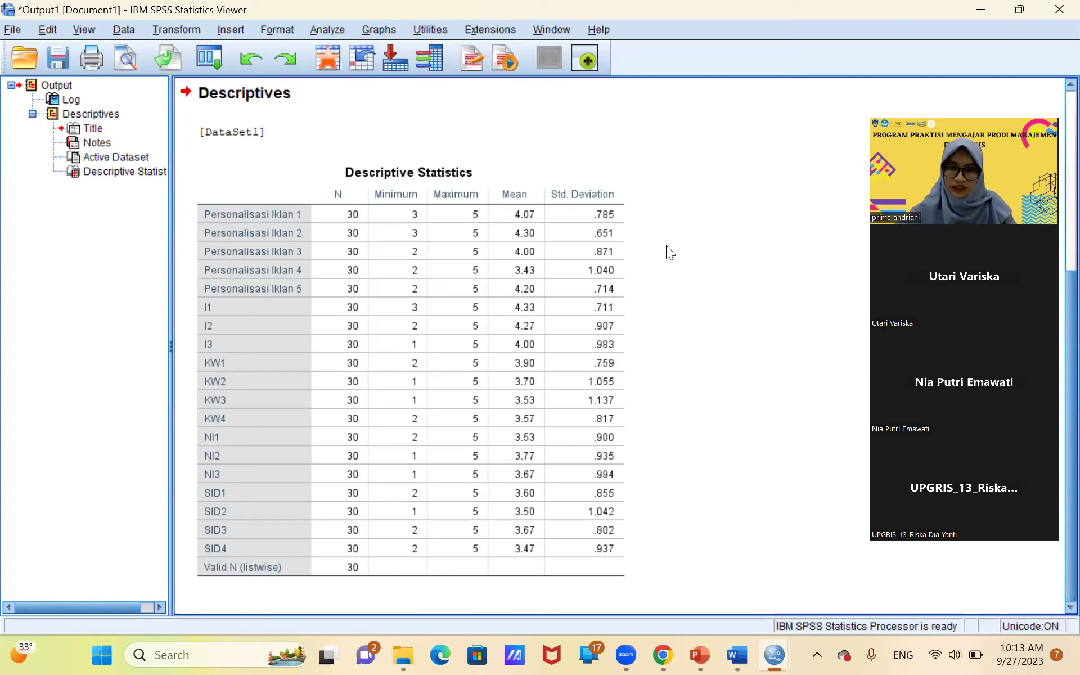
{"action": "left_click", "coordinate": [604, 218]}
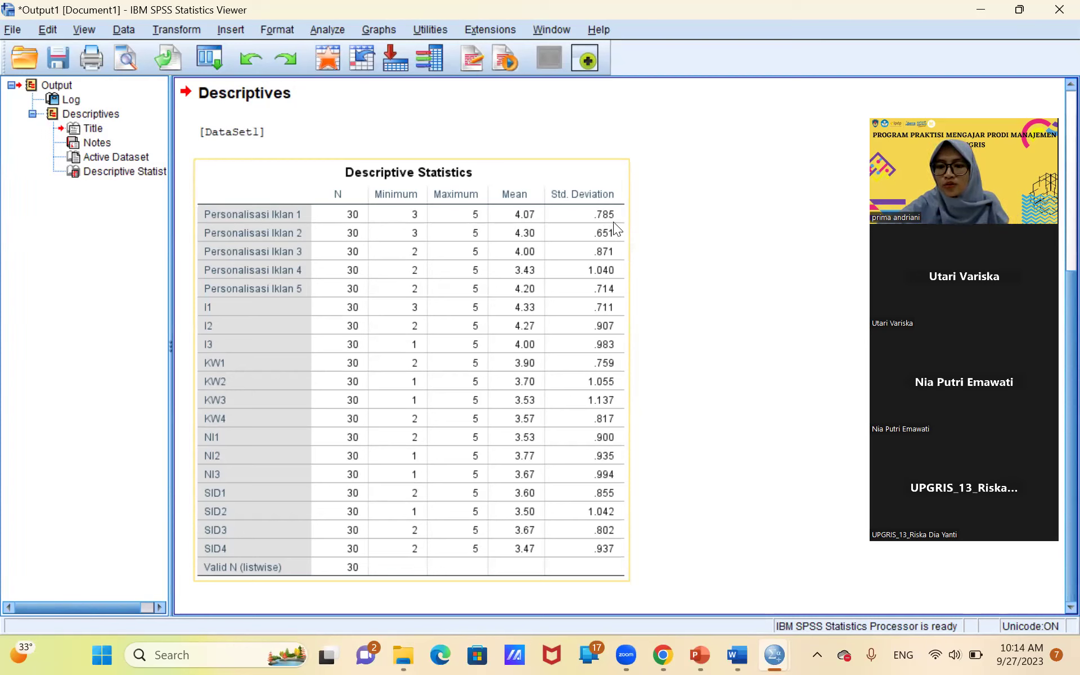
{"action": "left_click", "coordinate": [637, 229]}
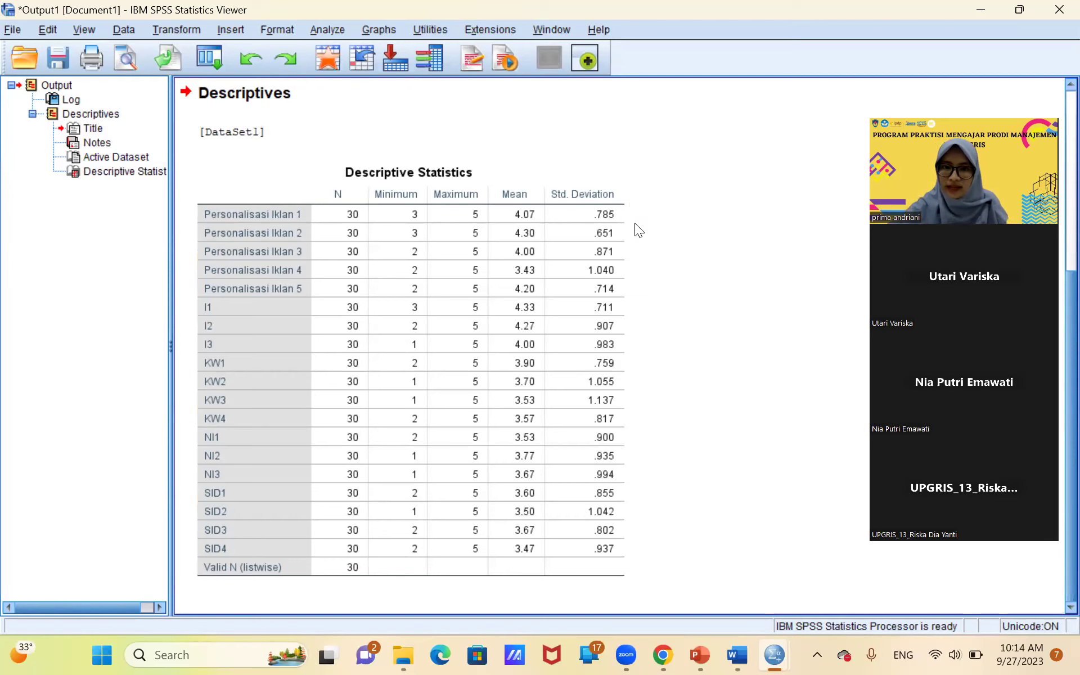
Step: Switch to the PowerPoint presentation and review slide 5, "Interpretasi Statistik Deskriptif", for the rules on reading mean and standard deviation
{"action": "left_click", "coordinate": [592, 219]}
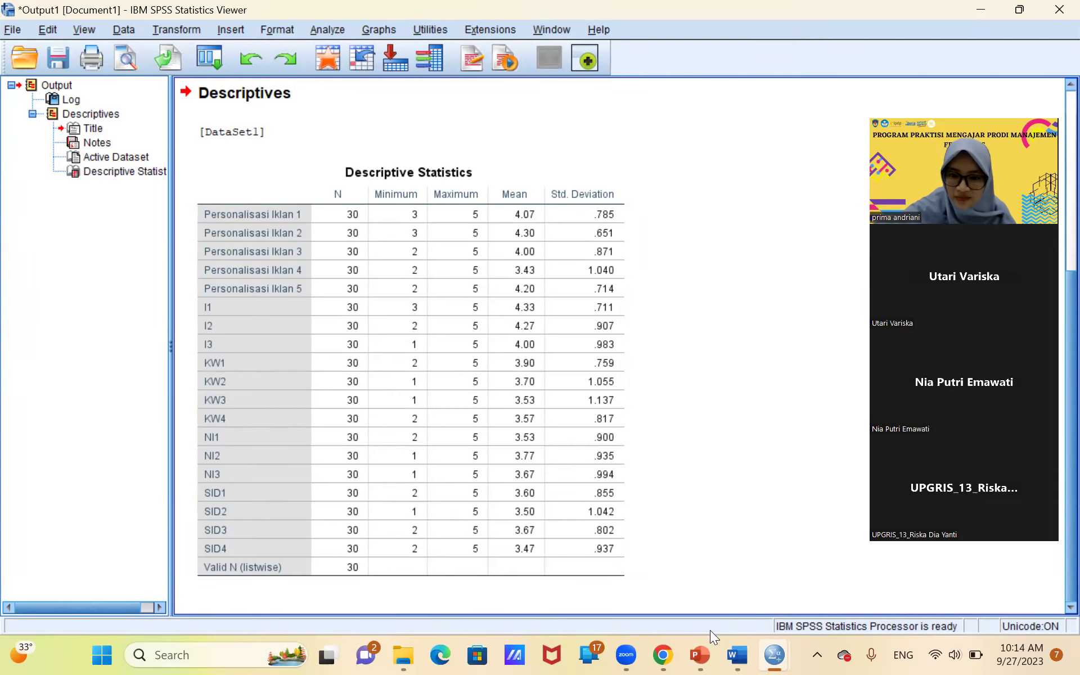
{"action": "left_click", "coordinate": [701, 654]}
{"action": "left_click", "coordinate": [101, 490]}
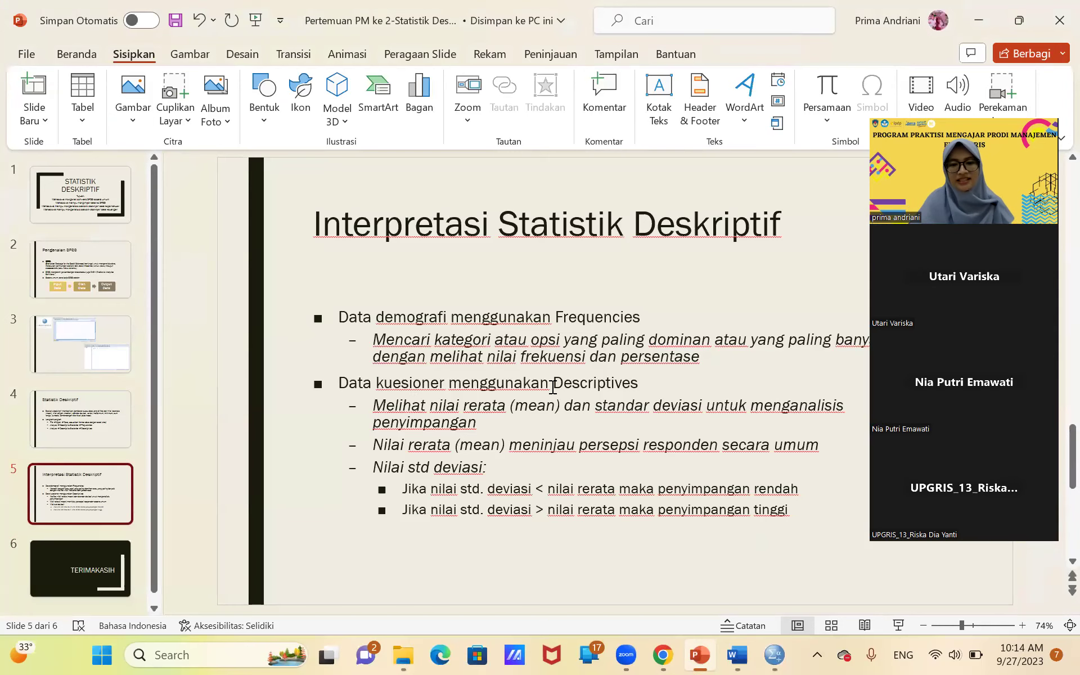
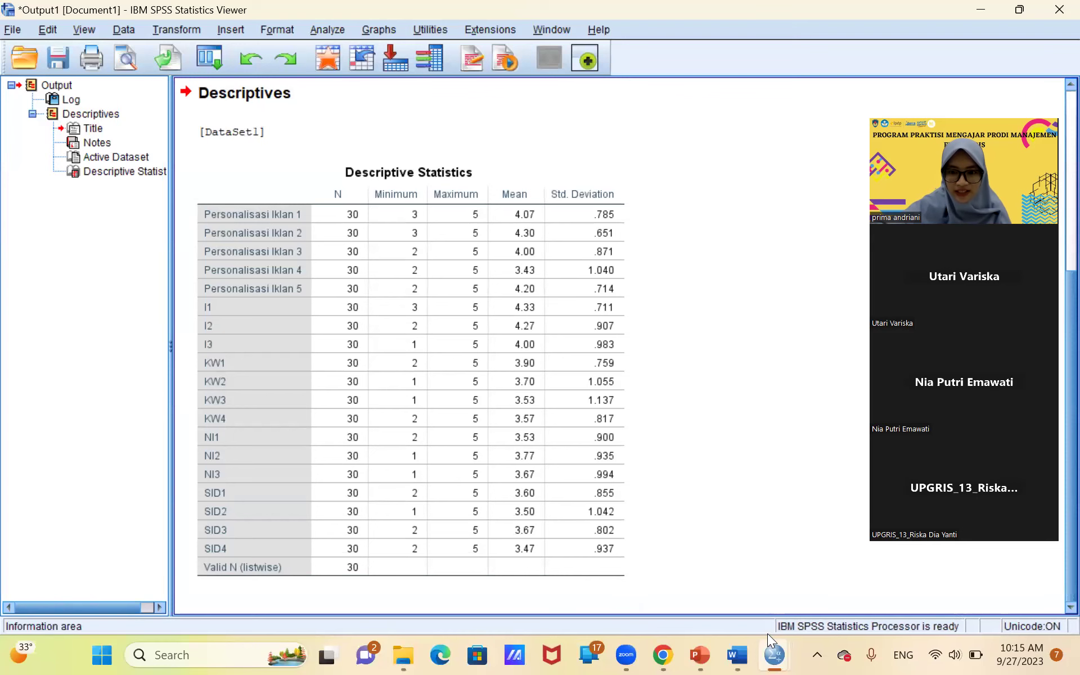
Step: Return to the SPSS data set, reopen the Descriptives analysis, and take all variables from PI1 through SID4 out of the analysed list and back in
{"action": "mouse_move", "coordinate": [772, 653]}
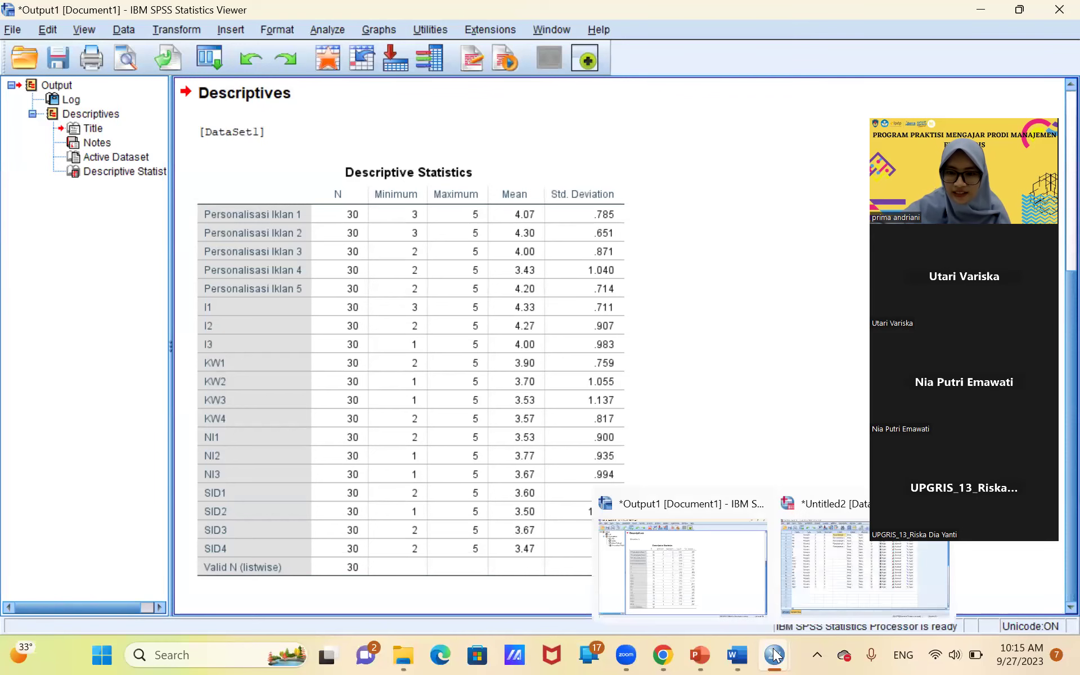
{"action": "left_click", "coordinate": [712, 576]}
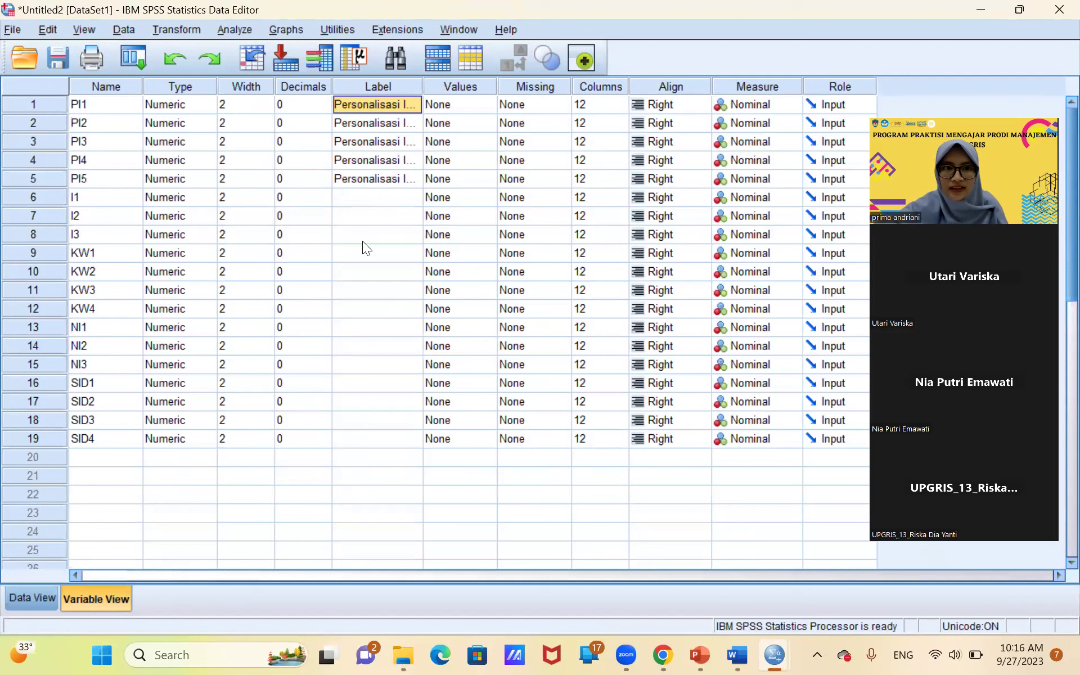
{"action": "left_click", "coordinate": [220, 31]}
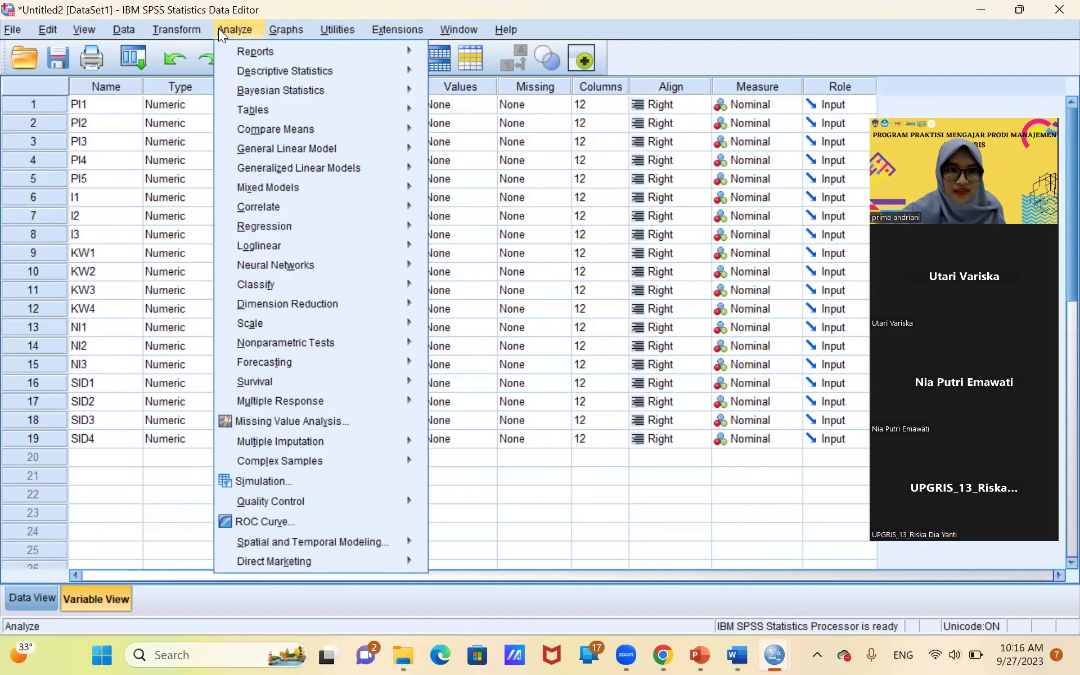
{"action": "mouse_move", "coordinate": [297, 72]}
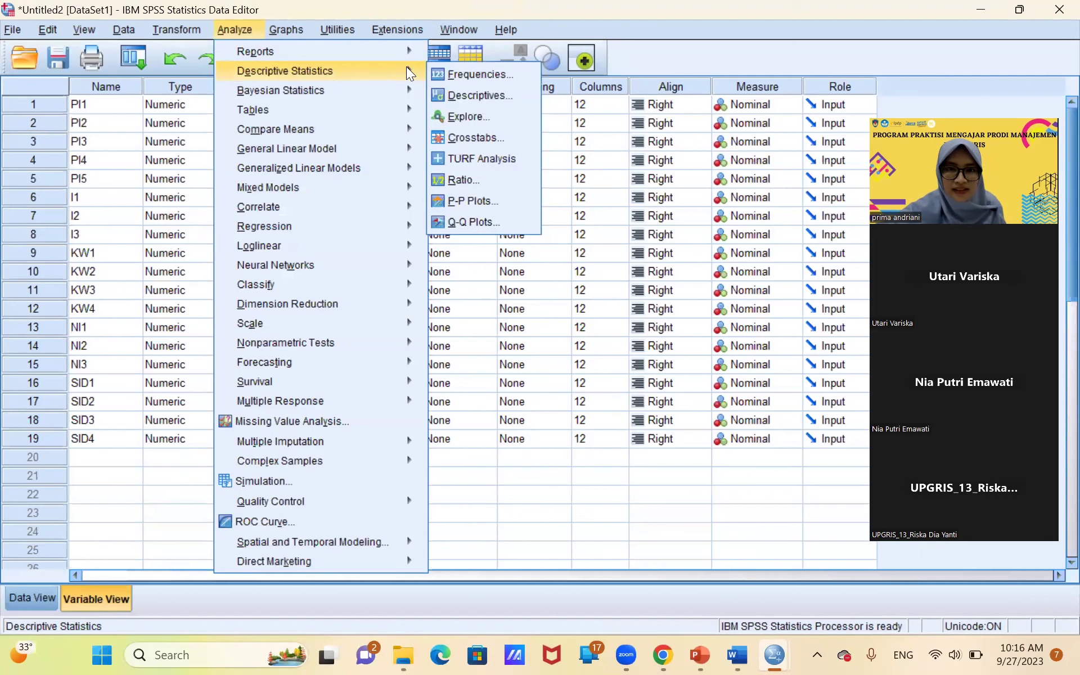
{"action": "left_click", "coordinate": [460, 96]}
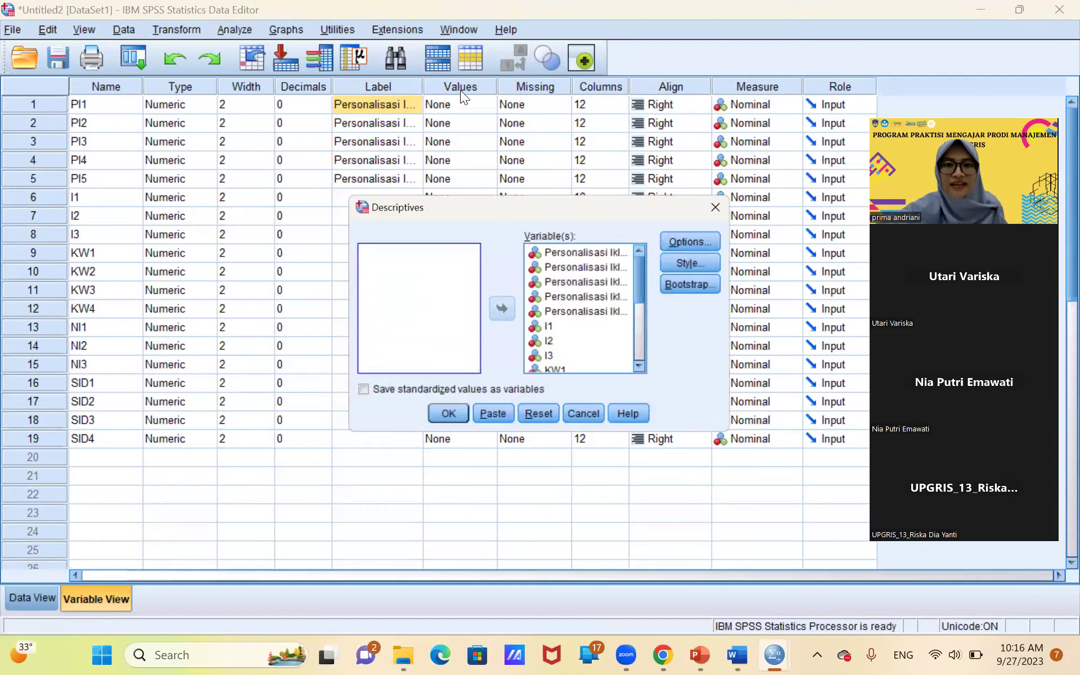
{"action": "left_click", "coordinate": [560, 252]}
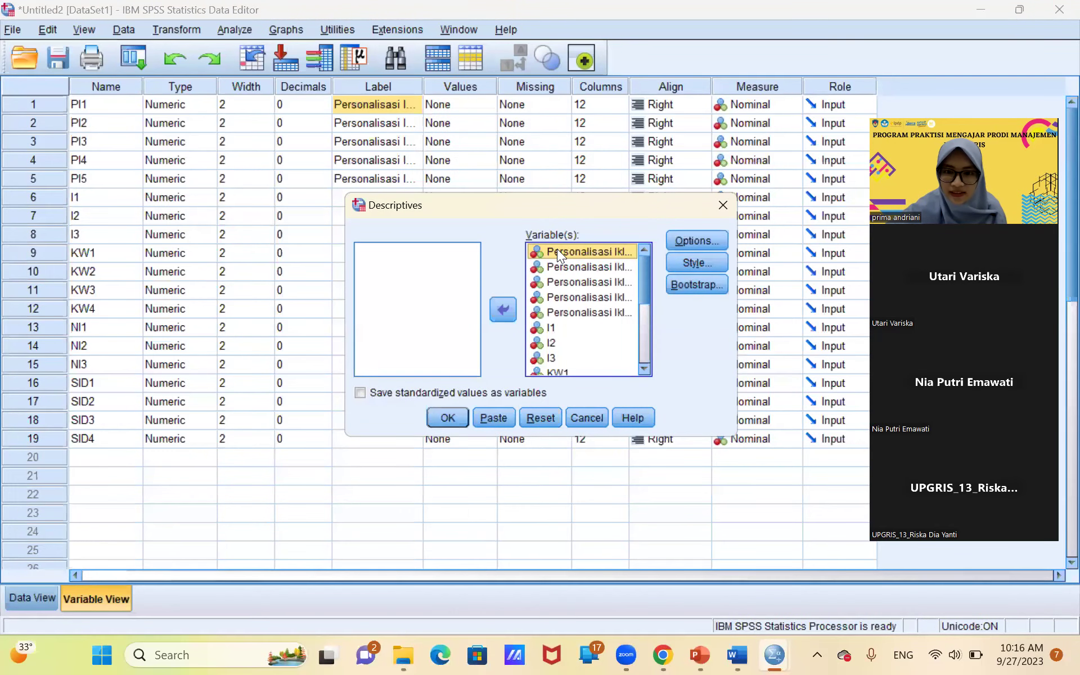
{"action": "key", "text": "shift+Down"}
{"action": "key", "text": "shift+Down"}
{"action": "key", "text": "shift+Down"}
{"action": "key", "text": "shift+Down"}
{"action": "key", "text": "shift+Down"}
{"action": "key", "text": "shift+Down"}
{"action": "key", "text": "shift+Down"}
{"action": "key", "text": "shift+Down"}
{"action": "key", "text": "shift+Down"}
{"action": "key", "text": "shift+Down"}
{"action": "key", "text": "shift+Down"}
{"action": "key", "text": "shift+Down"}
{"action": "key", "text": "shift+Down"}
{"action": "key", "text": "shift+Down"}
{"action": "key", "text": "shift+Down"}
{"action": "key", "text": "shift+Down"}
{"action": "key", "text": "shift+Down"}
{"action": "key", "text": "shift+Down"}
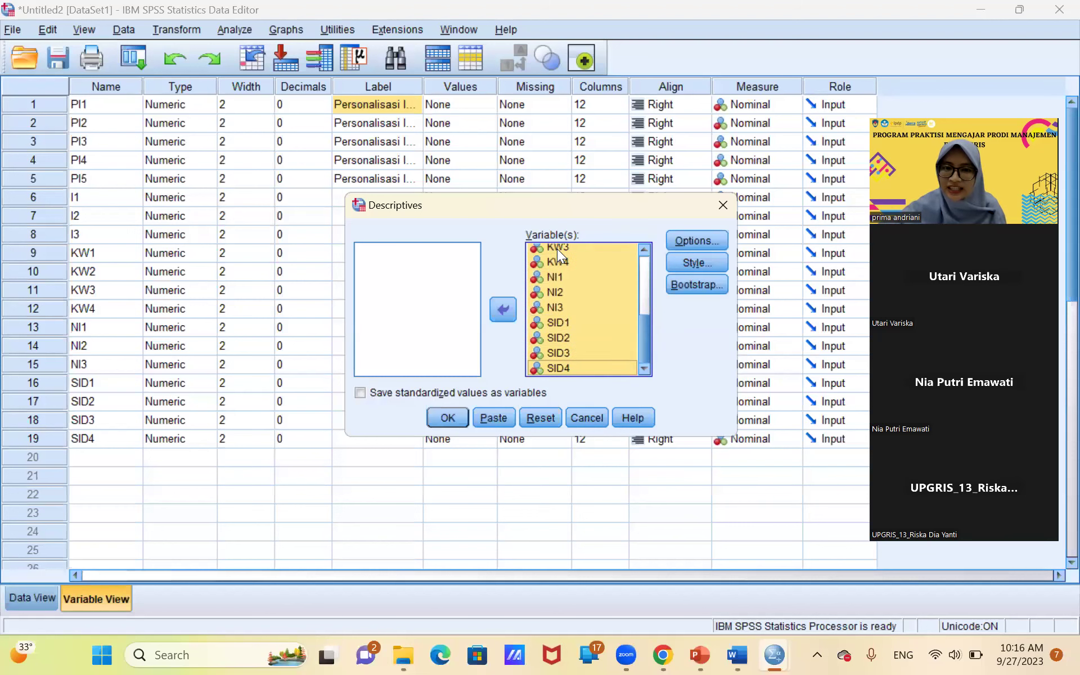
{"action": "left_click", "coordinate": [510, 297]}
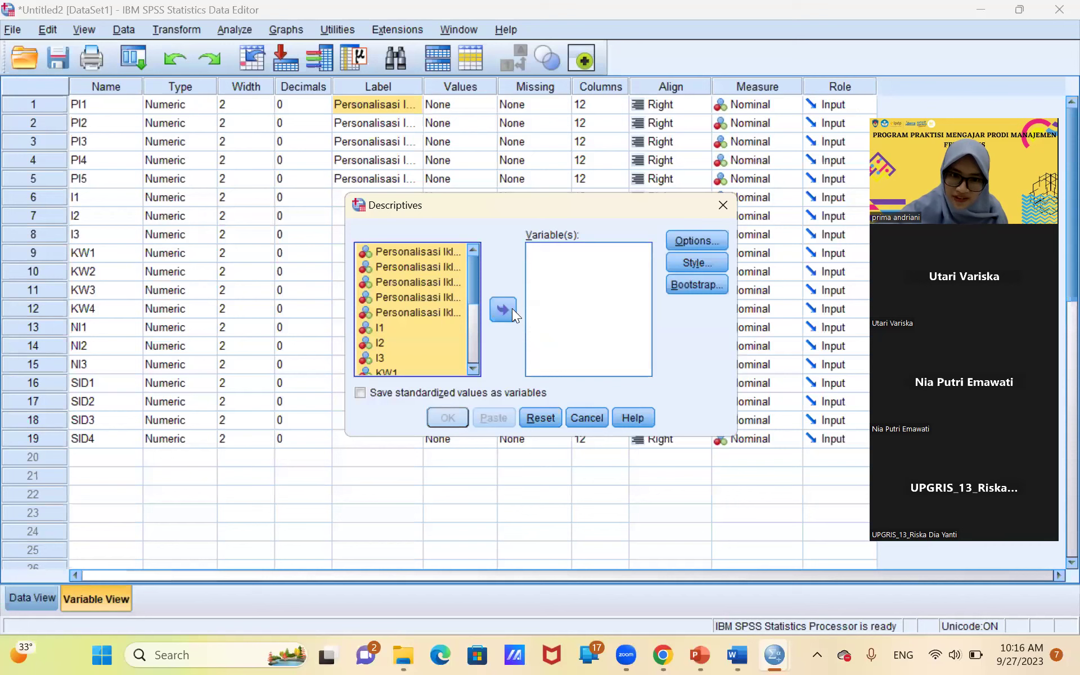
{"action": "left_click", "coordinate": [505, 310]}
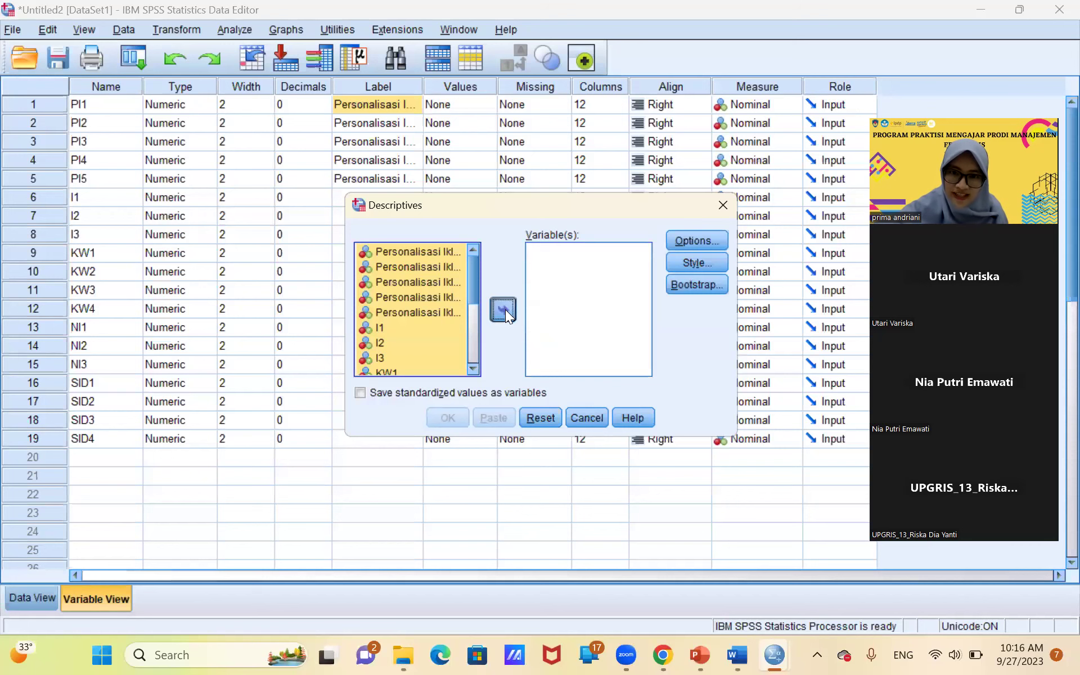
Step: Review the statistics and display order in the Descriptives options, and close the analysis without running it
{"action": "left_click", "coordinate": [672, 242]}
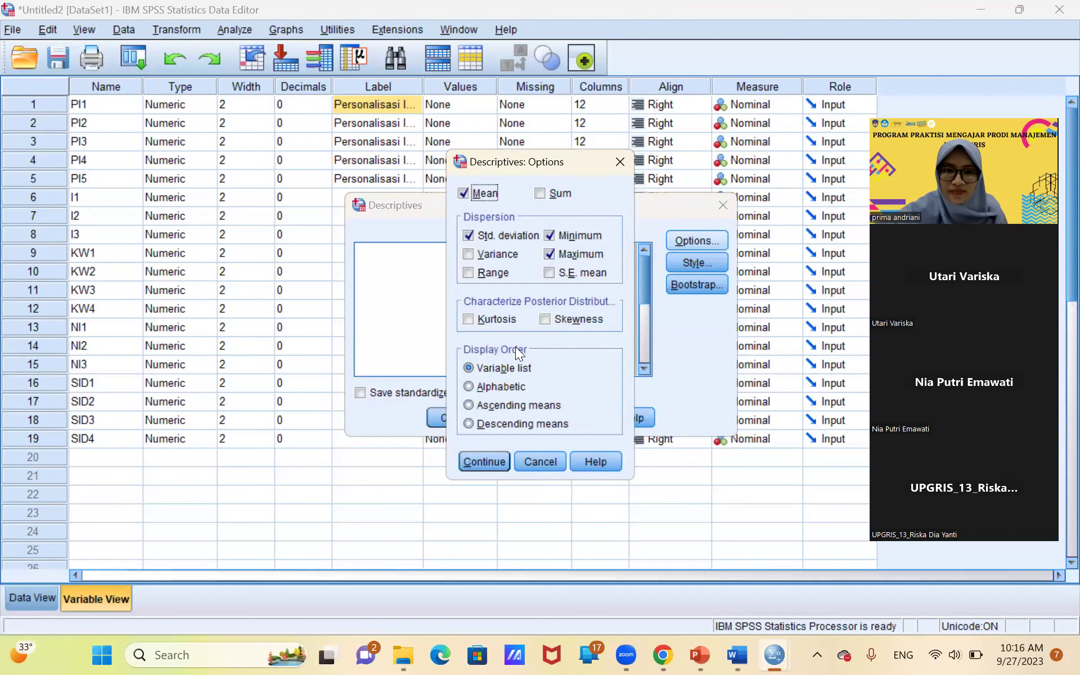
{"action": "left_click", "coordinate": [474, 458]}
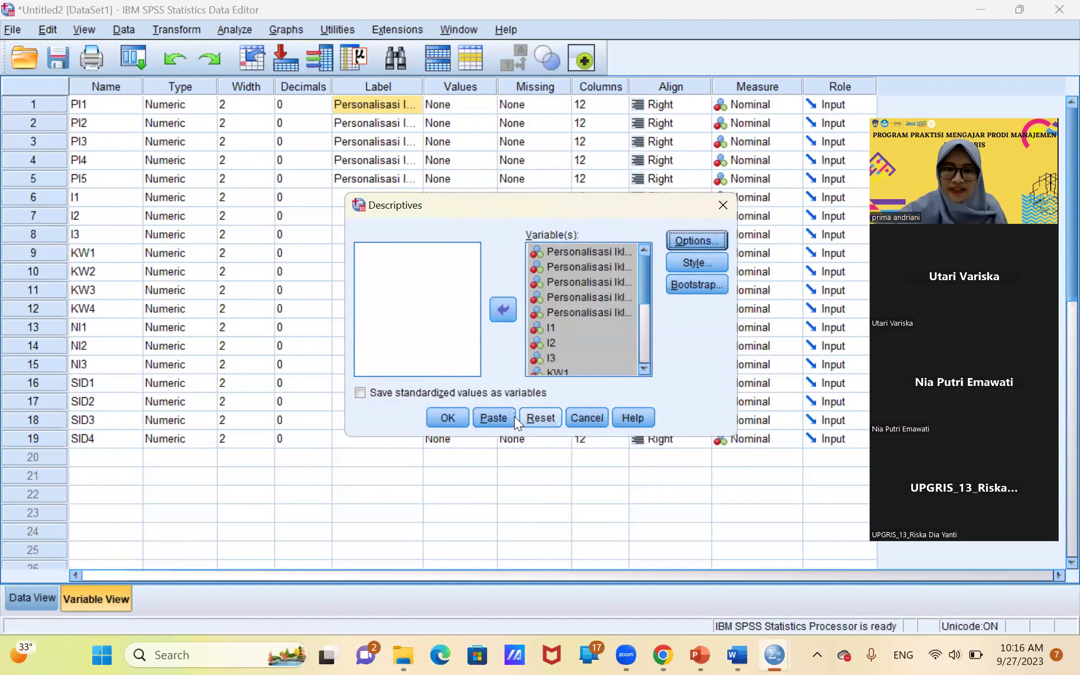
{"action": "left_click", "coordinate": [579, 418]}
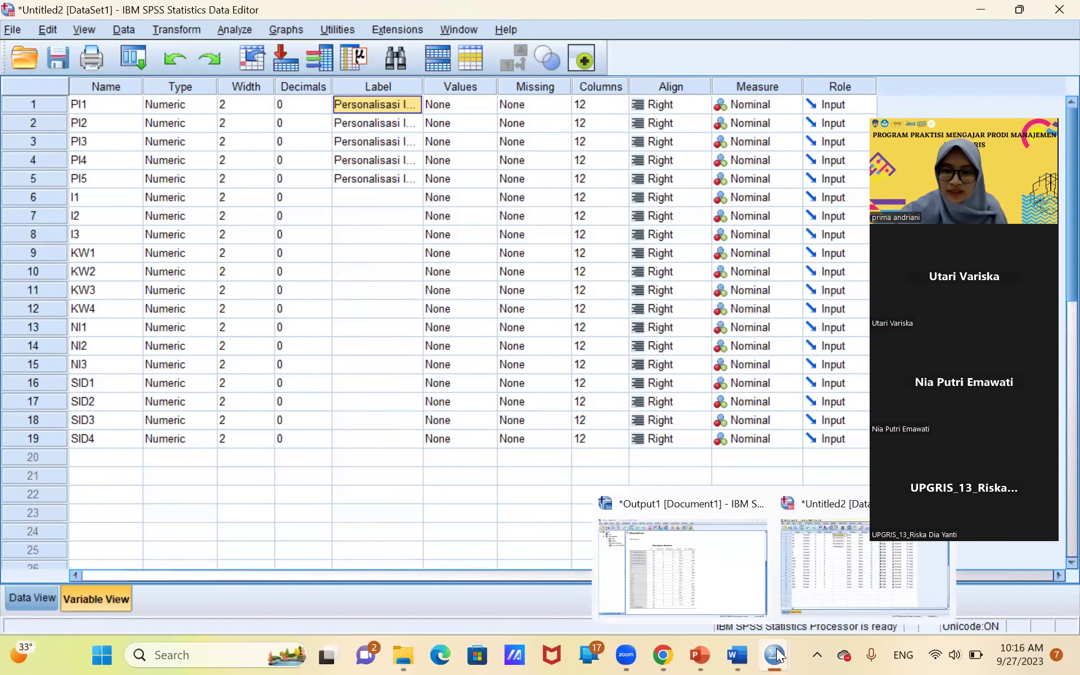
Step: Copy the Descriptive Statistics table from the SPSS output and paste it below the Gender bar chart in the Word document
{"action": "mouse_move", "coordinate": [774, 656]}
{"action": "left_click", "coordinate": [708, 587]}
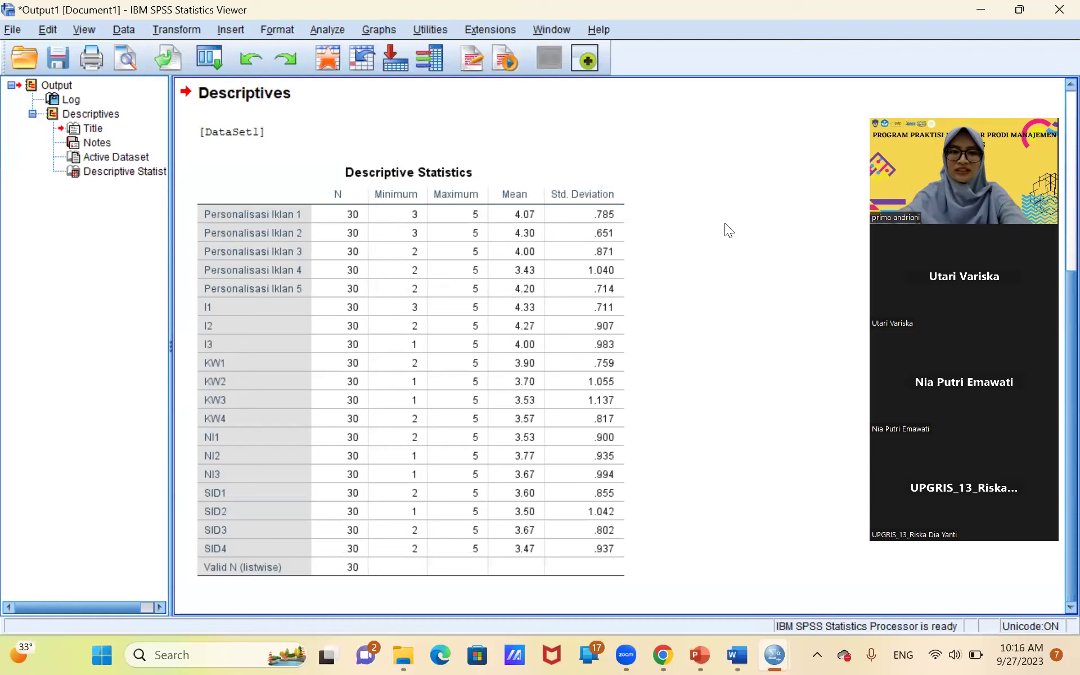
{"action": "left_click", "coordinate": [537, 238]}
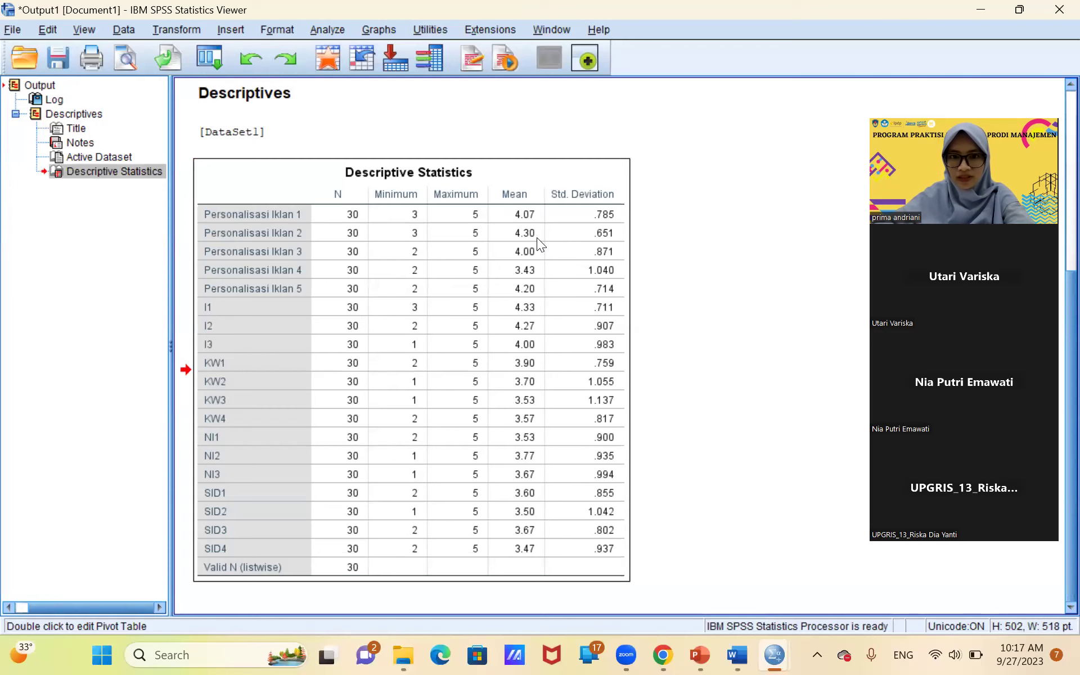
{"action": "right_click", "coordinate": [537, 237]}
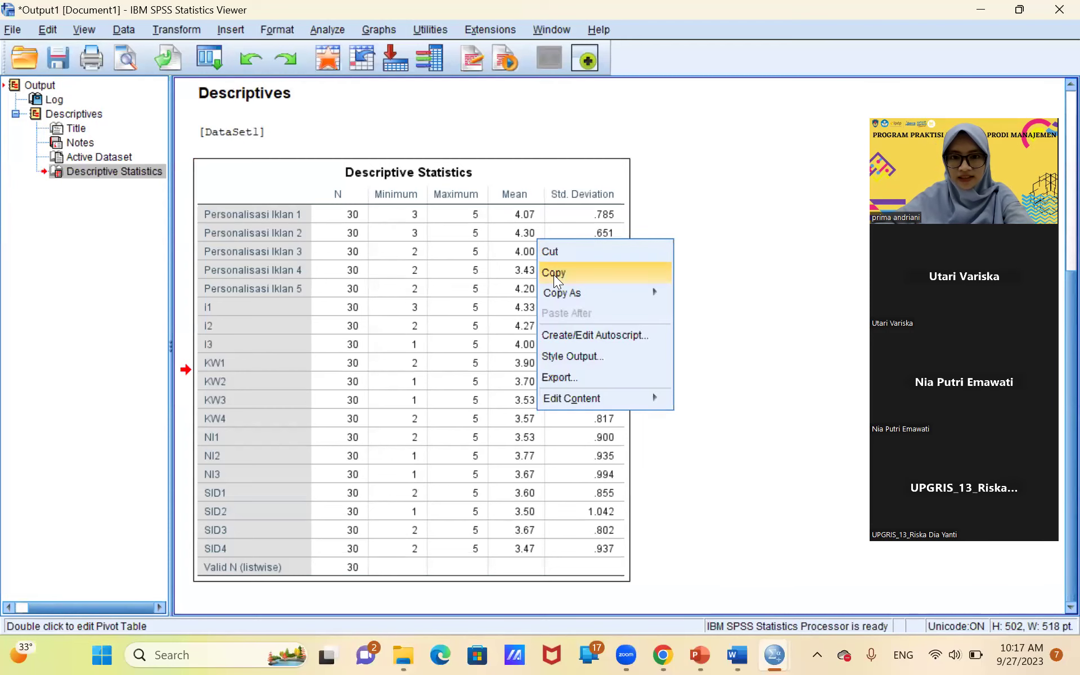
{"action": "left_click", "coordinate": [554, 274]}
{"action": "left_click", "coordinate": [738, 654]}
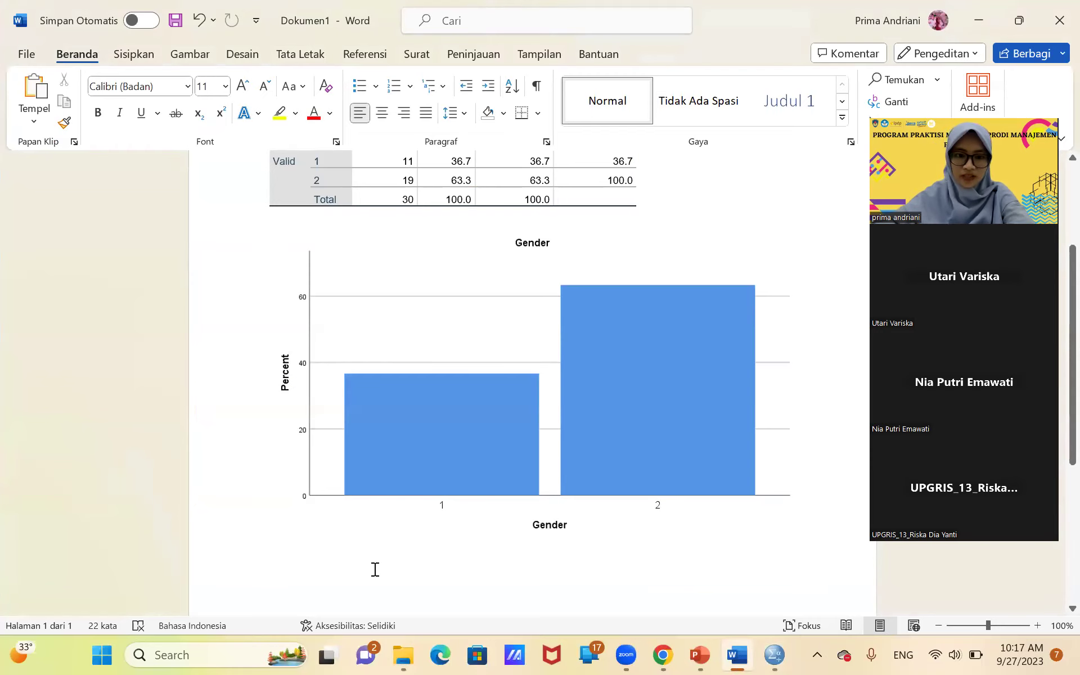
{"action": "key", "text": "Return"}
{"action": "key", "text": "Return"}
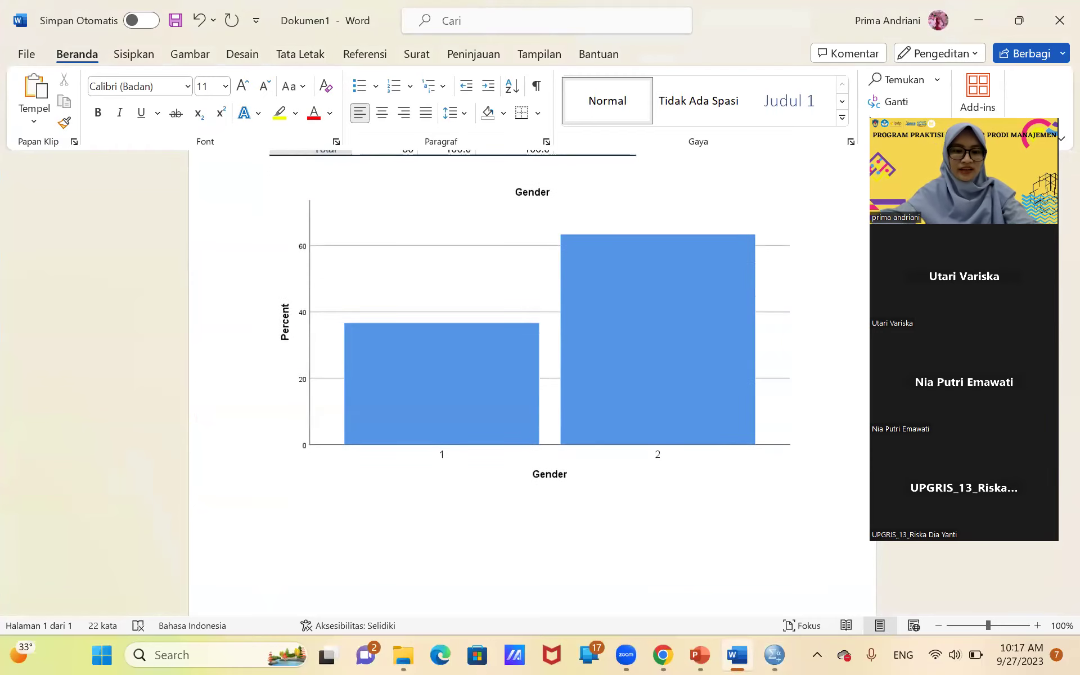
{"action": "key", "text": "ctrl+v"}
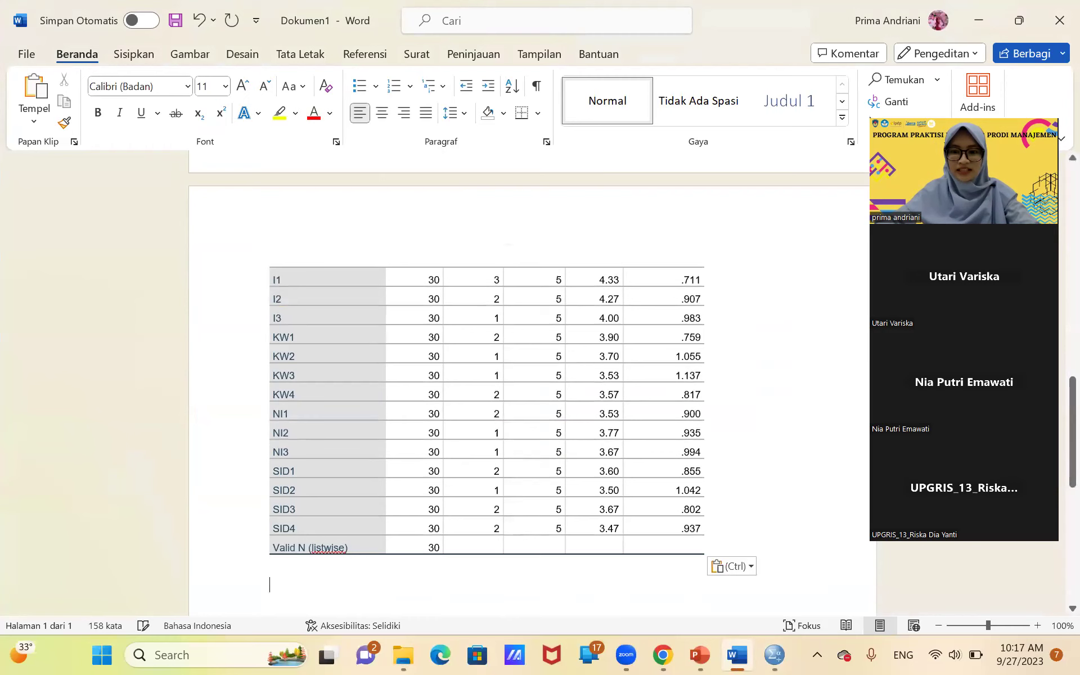
Step: Below the pasted table, add the heading "Interpretasi:" and start a numbered list with "PI1" as its first item
{"action": "type", "text": "Interpretasi"}
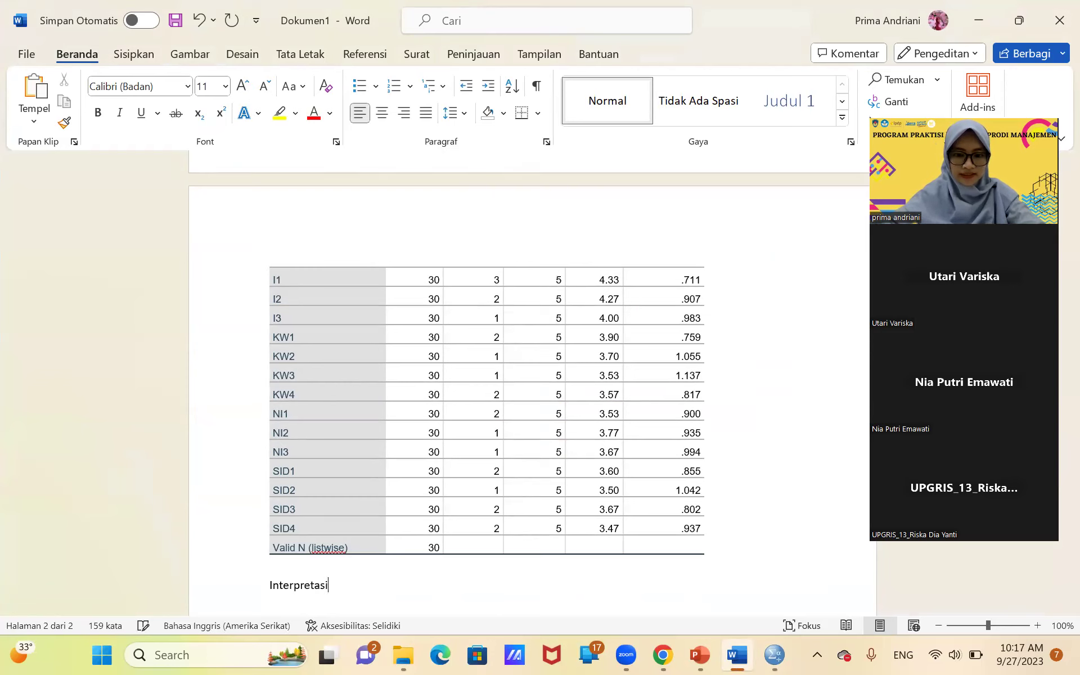
{"action": "type", "text": ":"}
{"action": "key", "text": "Return"}
{"action": "type", "text": "1. "}
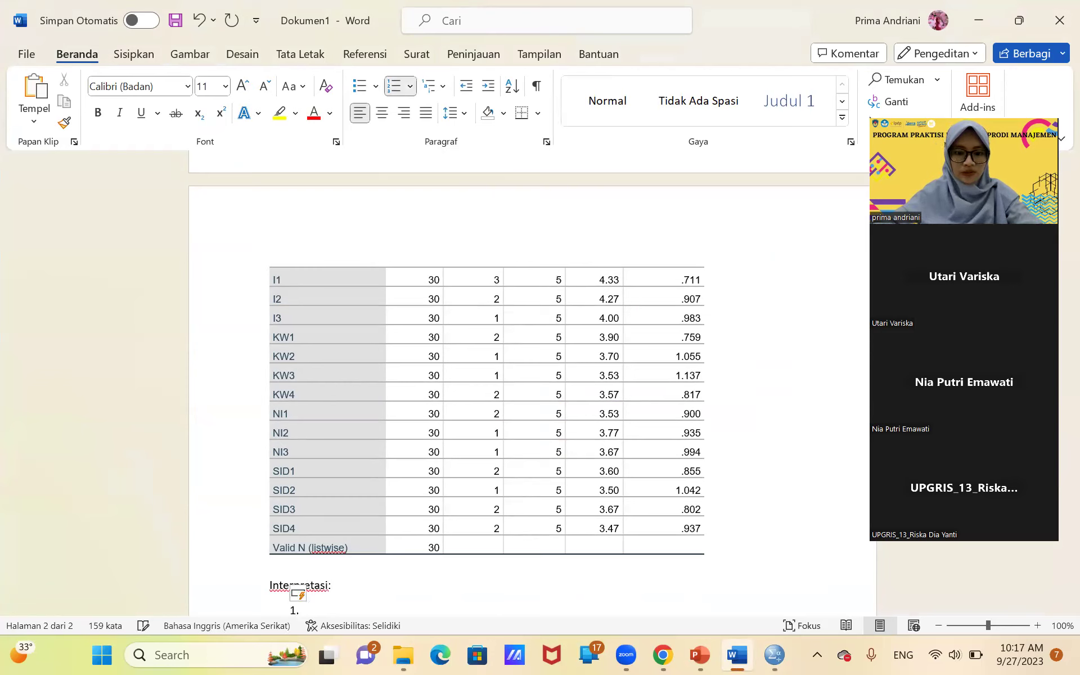
{"action": "type", "text": "PI1"}
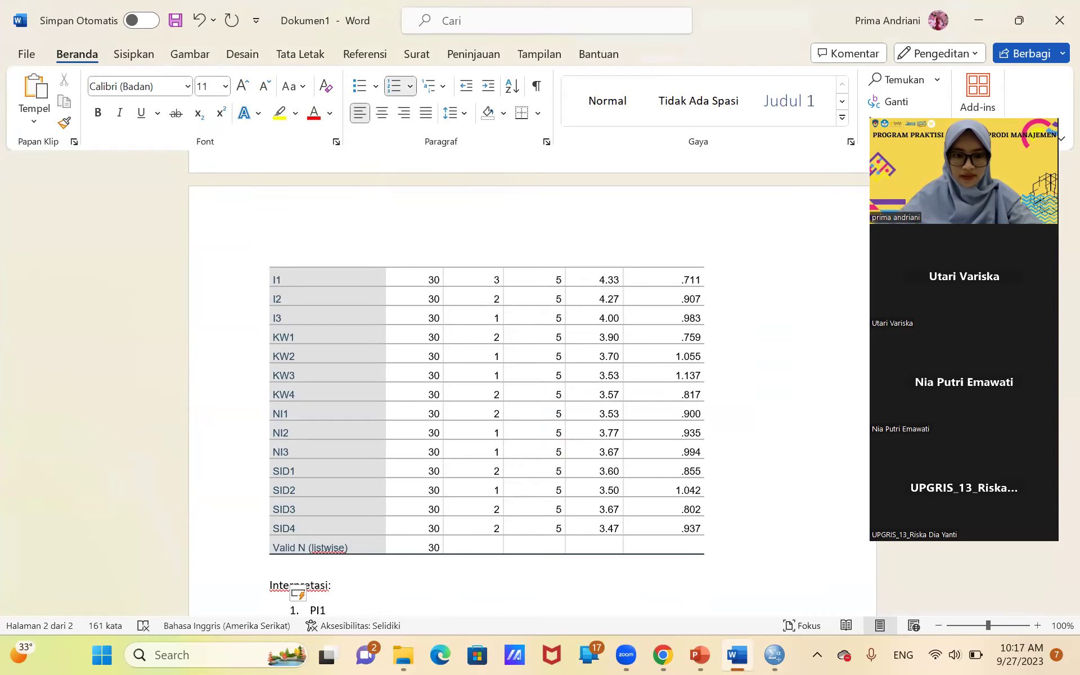
{"action": "key", "text": "Return"}
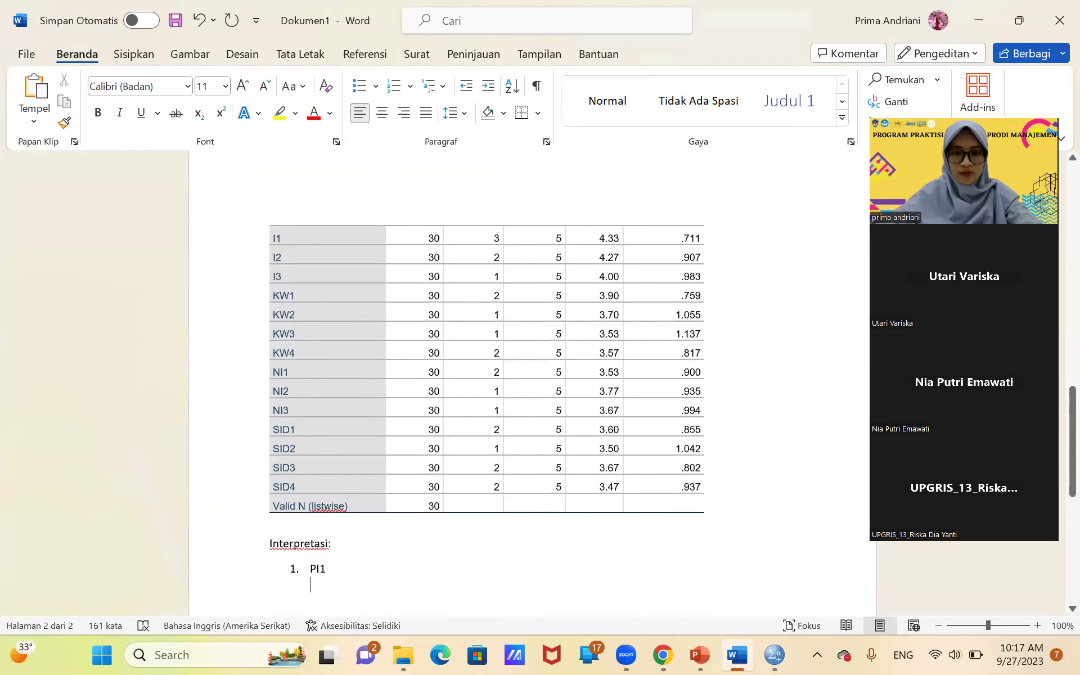
Step: Look up the mean of Personalisasi Iklan 1 and write under PI1: "Nilai mean 4.07 artinya persepsi responden terhadap PI1 adalah baik"
{"action": "scroll", "coordinate": [529, 383], "scroll_direction": "up", "scroll_amount": 5}
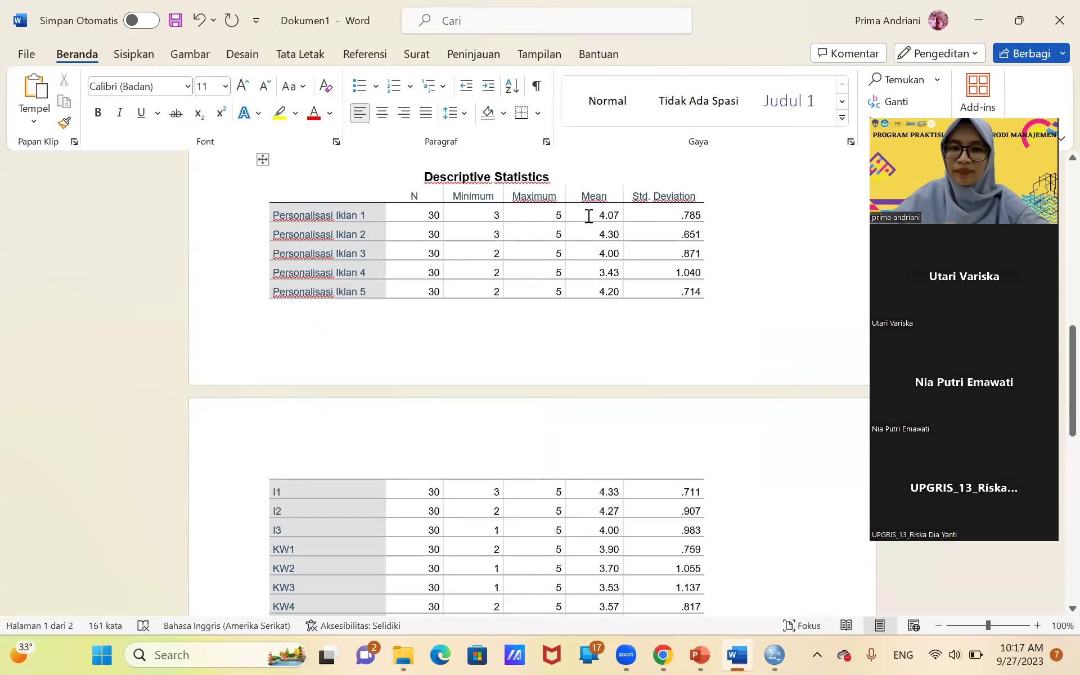
{"action": "scroll", "coordinate": [589, 216], "scroll_direction": "down", "scroll_amount": 6}
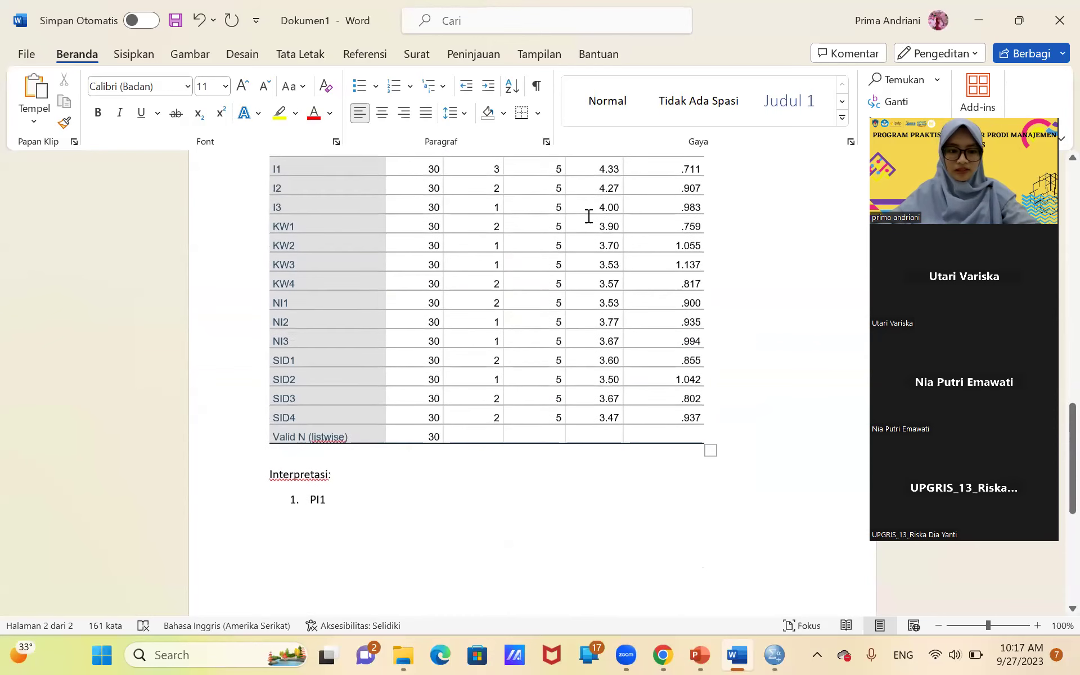
{"action": "left_click", "coordinate": [309, 514]}
{"action": "type", "text": "Nilai"}
{"action": "type", "text": " mea"}
{"action": "key", "text": "BackSpace"}
{"action": "type", "text": "an 4.07"}
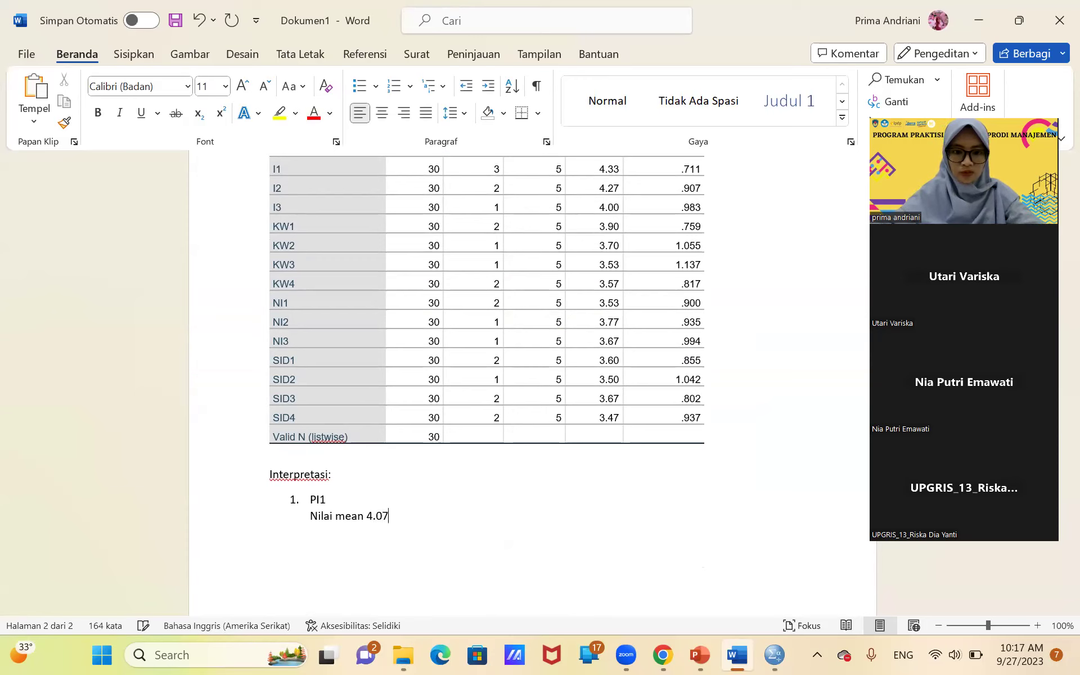
{"action": "type", "text": " artin"}
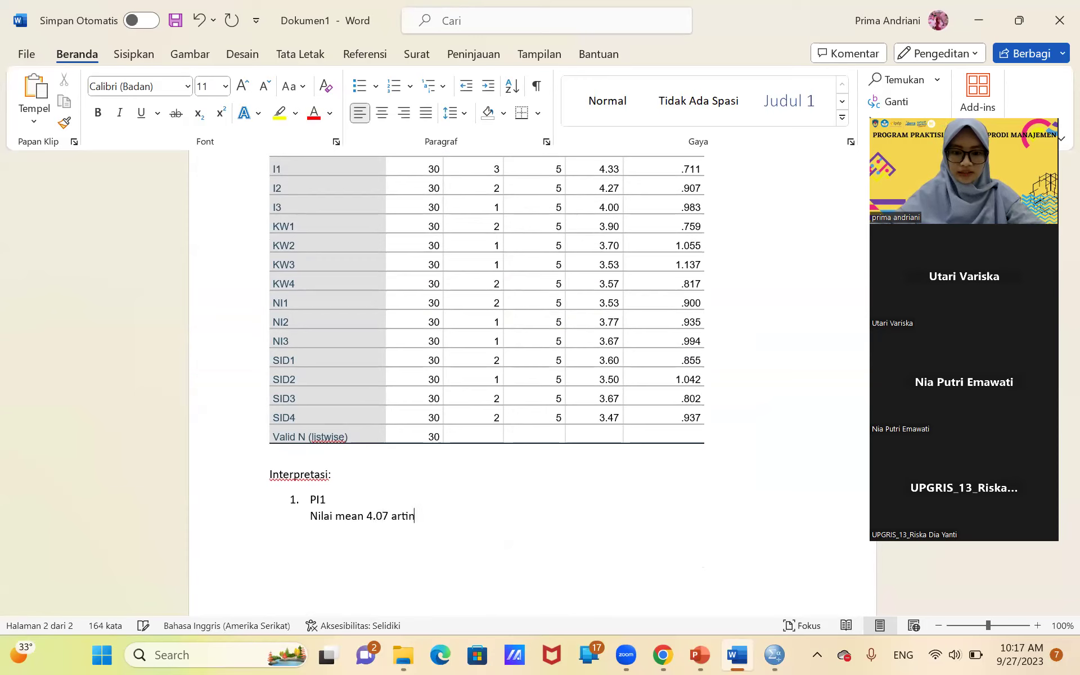
{"action": "type", "text": "ya perse"}
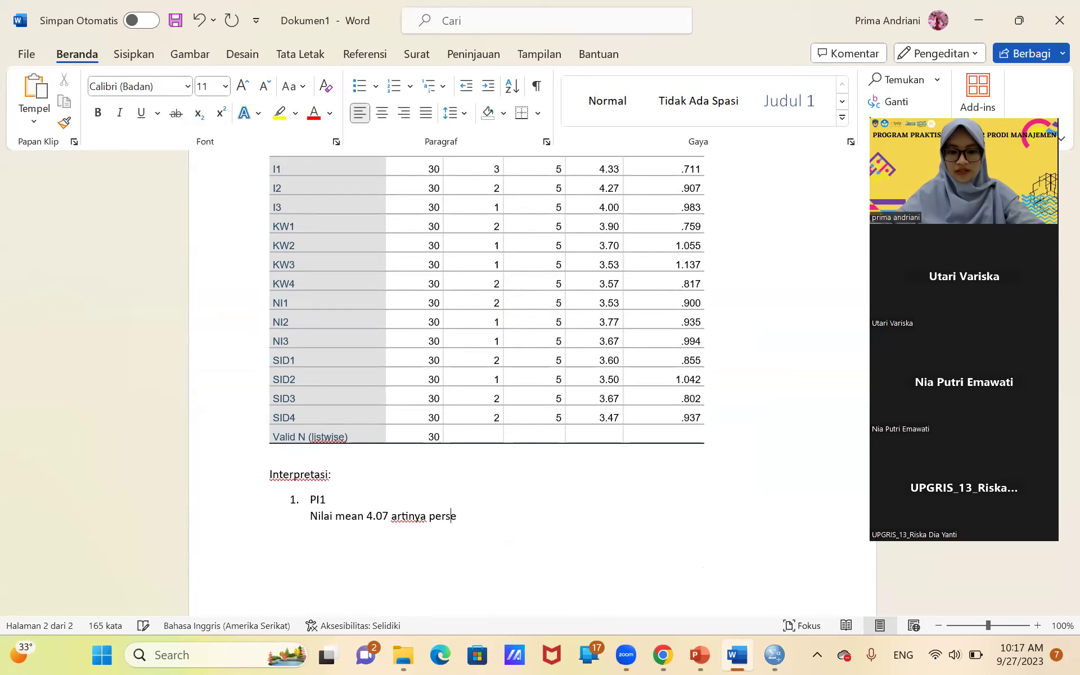
{"action": "type", "text": "psi respon"}
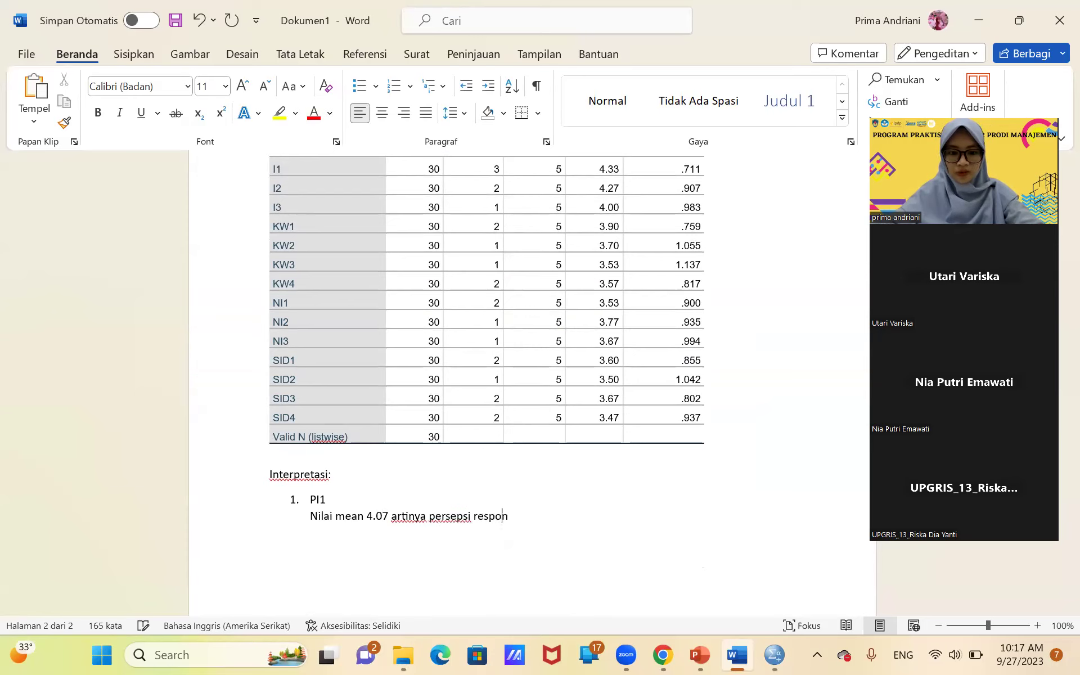
{"action": "type", "text": "den terhad"}
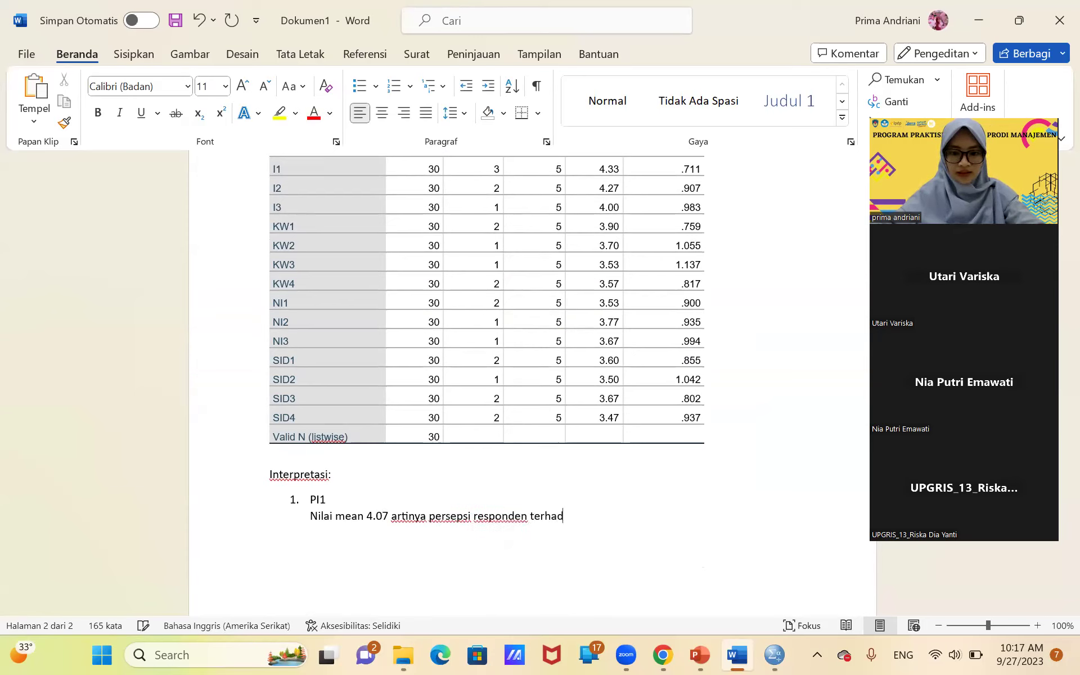
{"action": "type", "text": "ap PI"}
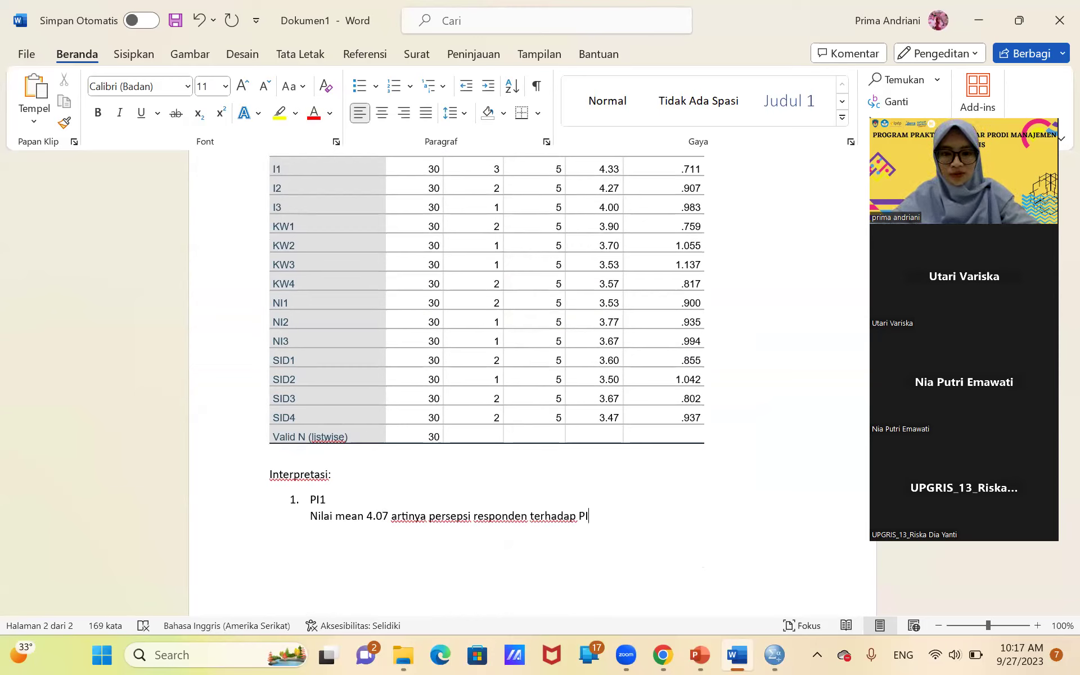
{"action": "type", "text": "1"}
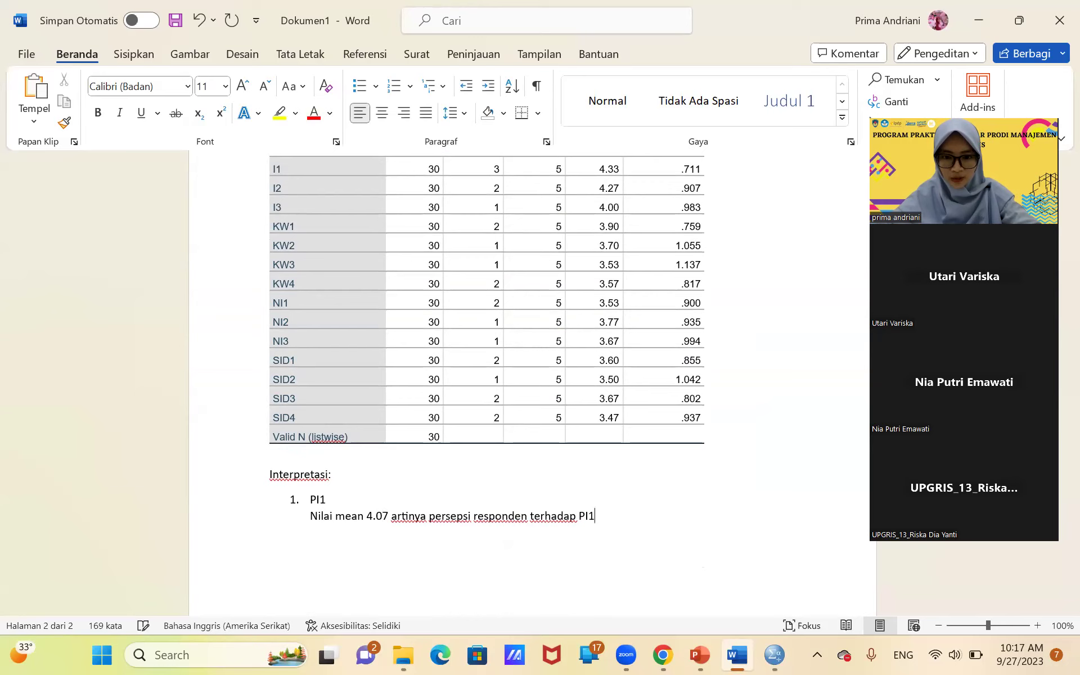
{"action": "type", "text": " adalah baik"}
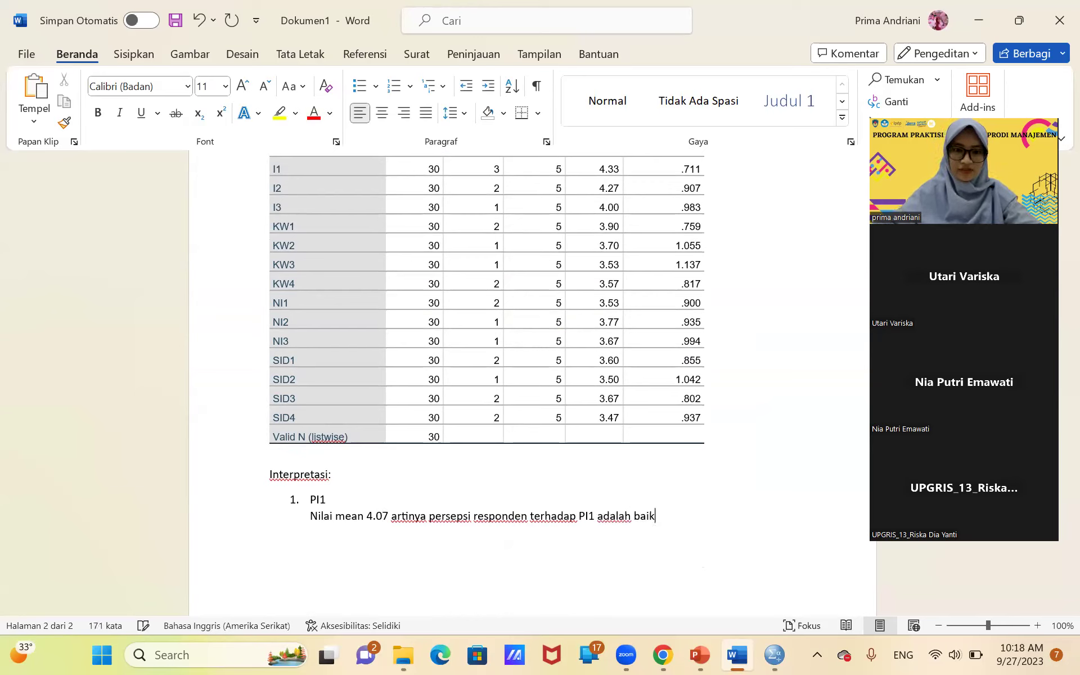
Step: Look up the standard deviation of Personalisasi Iklan 1 and add the line "Nilai penyimpangan 0.785" under PI1's mean sentence
{"action": "key", "text": "shift+Return"}
{"action": "type", "text": "Nilai"}
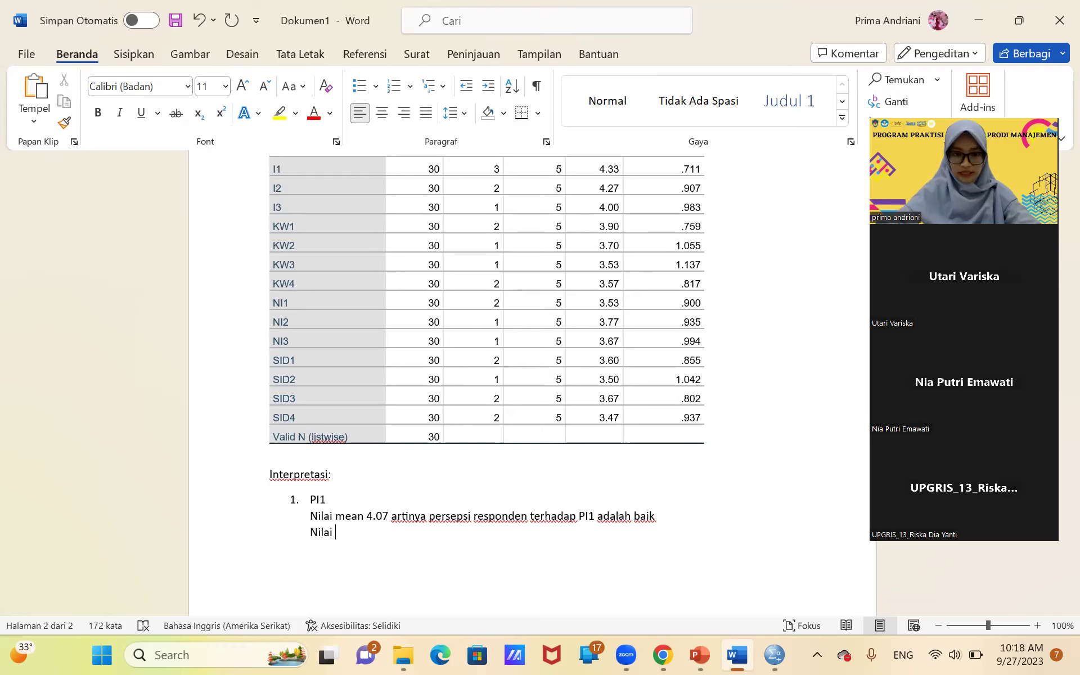
{"action": "type", "text": " penyimpangan"}
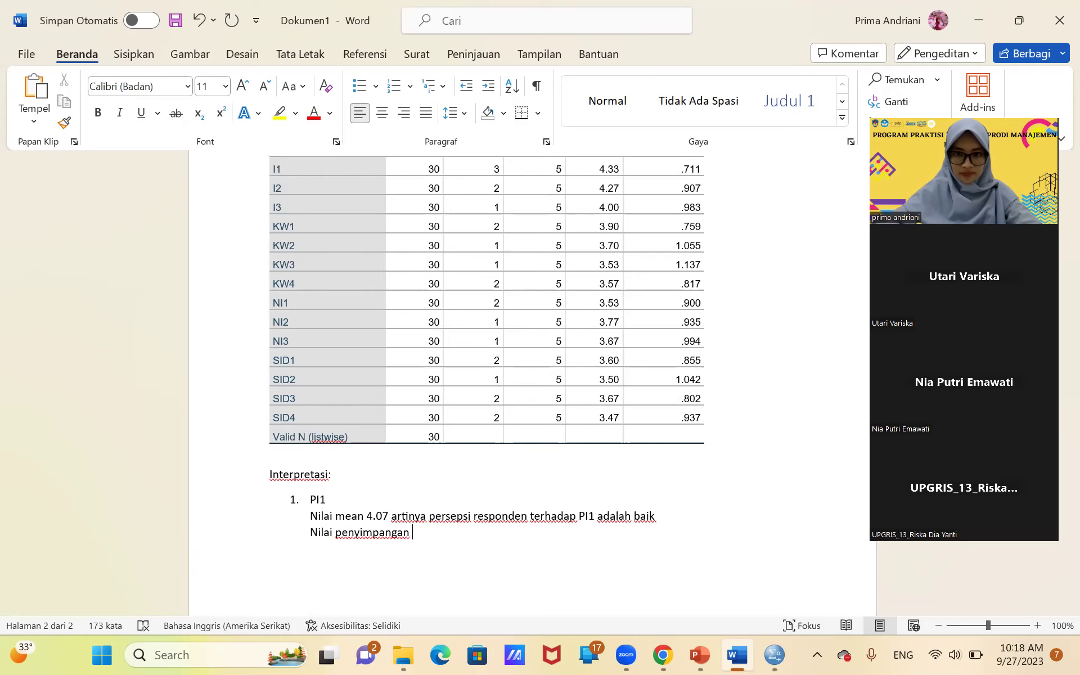
{"action": "scroll", "coordinate": [486, 382], "scroll_direction": "up", "scroll_amount": 4}
{"action": "scroll", "coordinate": [528, 383], "scroll_direction": "up", "scroll_amount": 1}
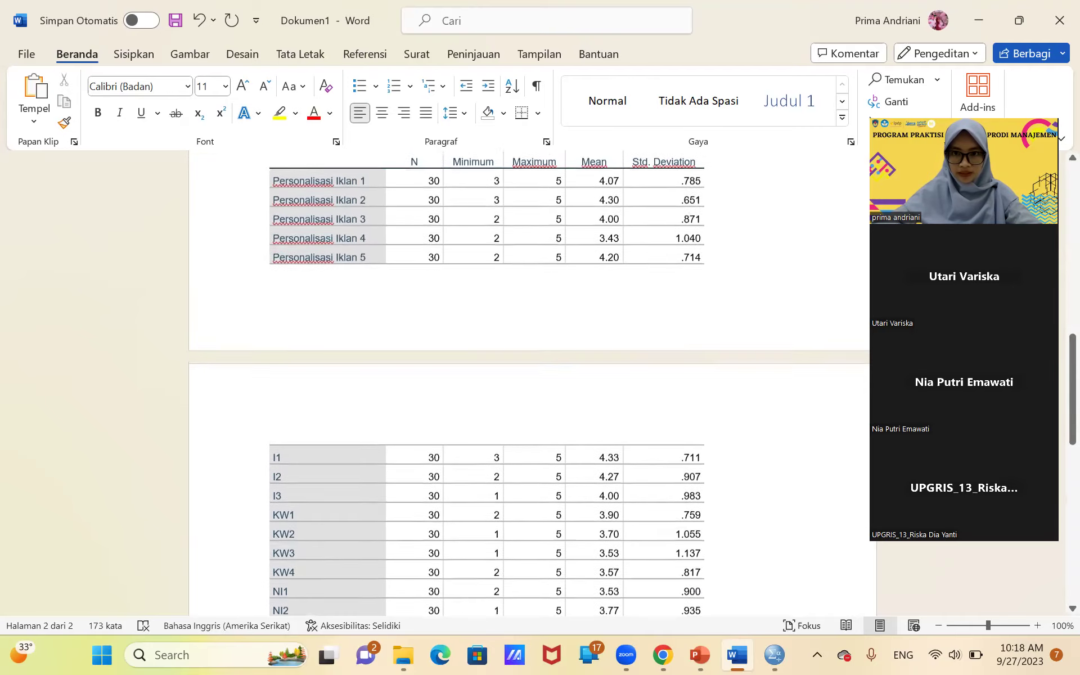
{"action": "scroll", "coordinate": [529, 383], "scroll_direction": "down", "scroll_amount": 1}
{"action": "scroll", "coordinate": [487, 382], "scroll_direction": "down", "scroll_amount": 3}
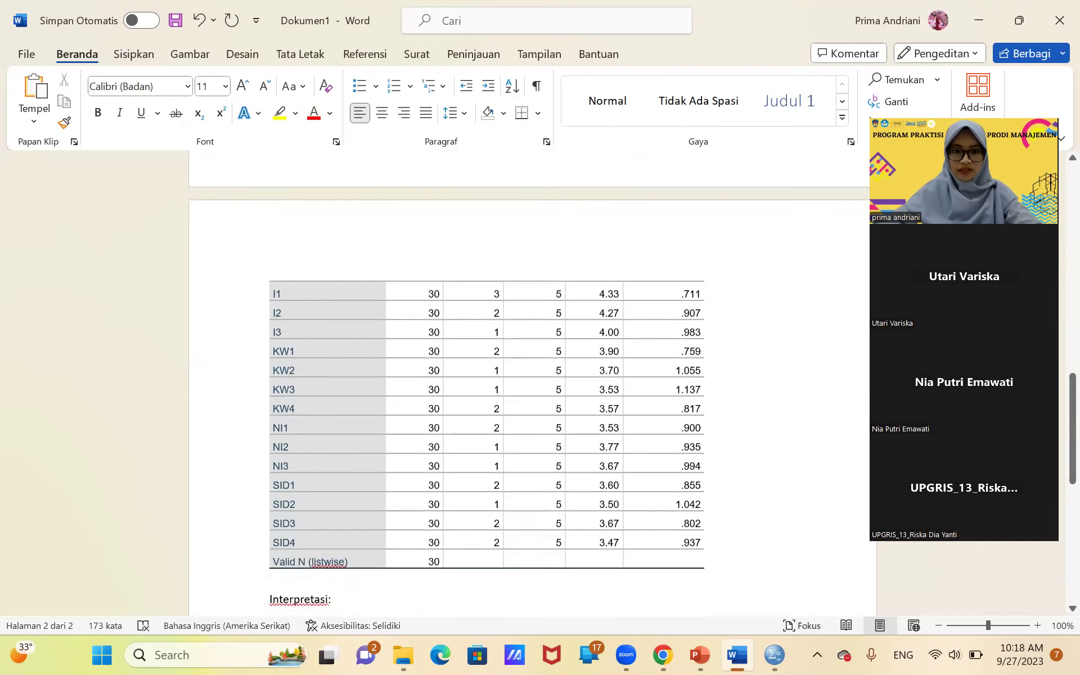
{"action": "scroll", "coordinate": [487, 382], "scroll_direction": "down", "scroll_amount": 1}
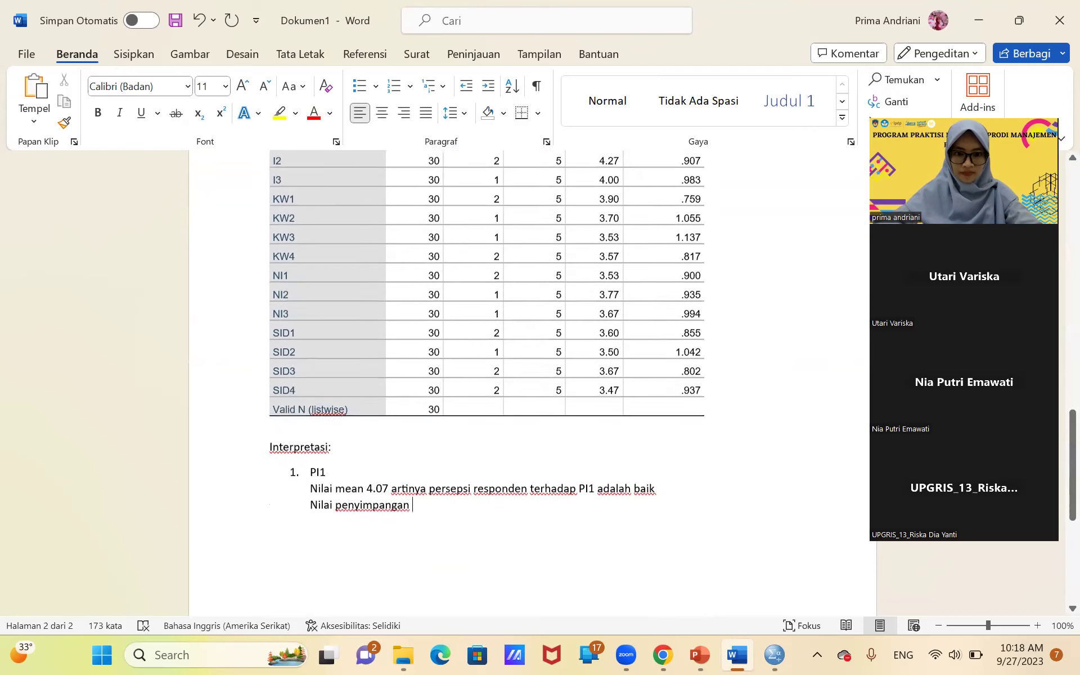
{"action": "type", "text": "0.785"}
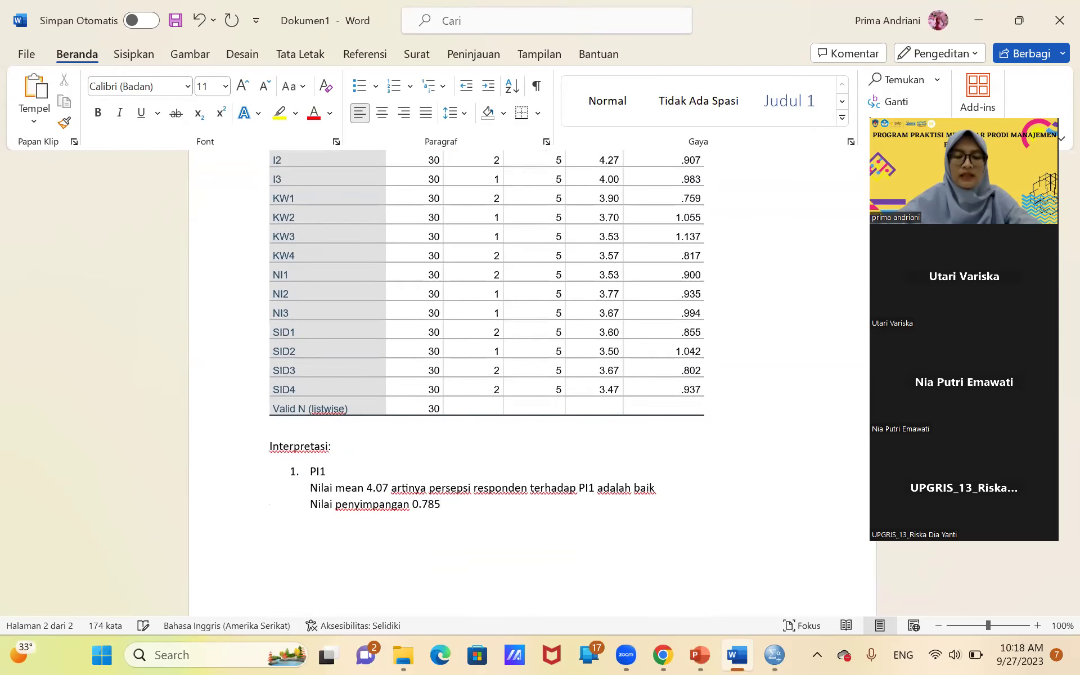
Step: Replace the word "penyimpangan" before 0.785 with "standar deviasi" in PI1's second line
{"action": "key", "text": "ctrl+Left"}
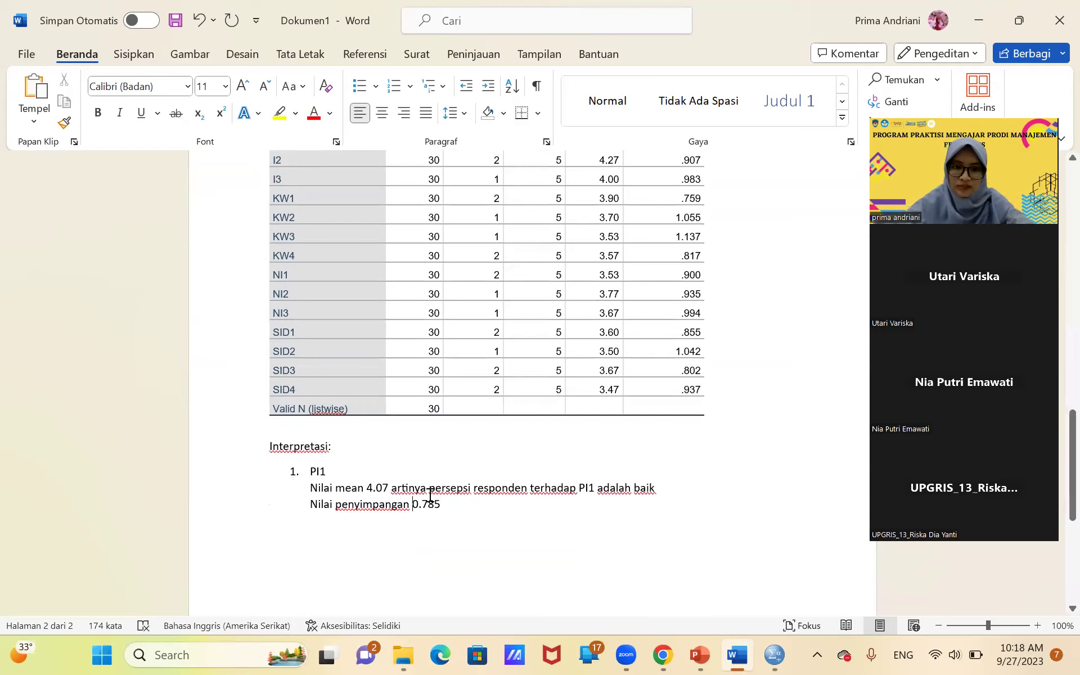
{"action": "key", "text": "BackSpace"}
{"action": "key", "text": "BackSpace"}
{"action": "key", "text": "BackSpace"}
{"action": "key", "text": "BackSpace"}
{"action": "key", "text": "BackSpace"}
{"action": "key", "text": "BackSpace"}
{"action": "key", "text": "BackSpace"}
{"action": "key", "text": "BackSpace"}
{"action": "key", "text": "BackSpace"}
{"action": "key", "text": "BackSpace"}
{"action": "key", "text": "BackSpace"}
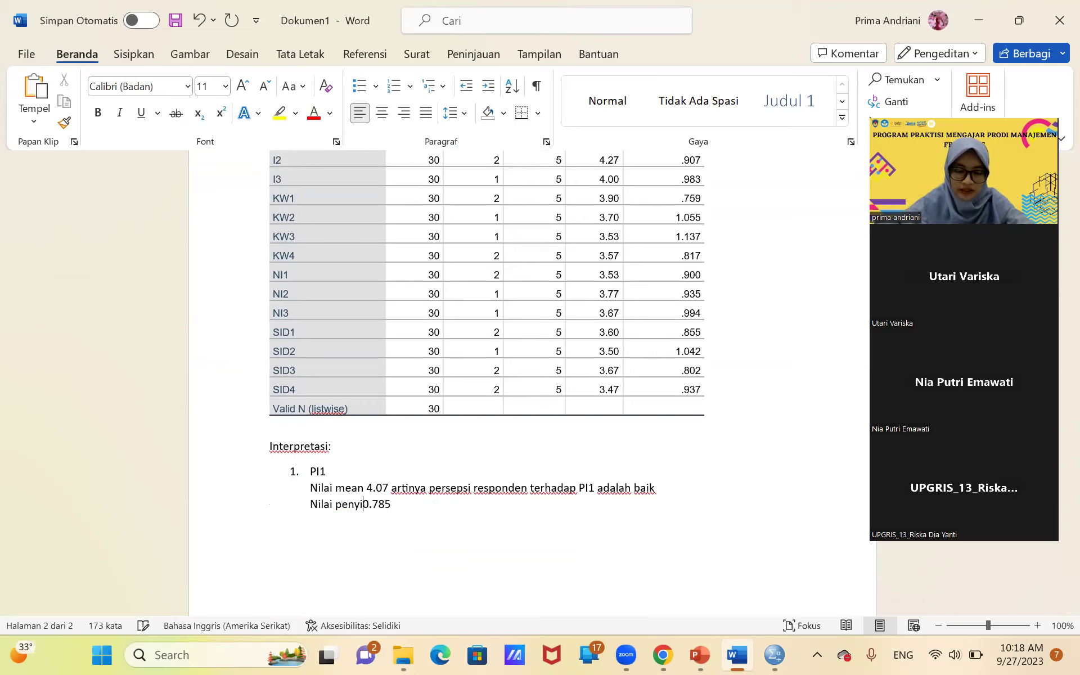
{"action": "key", "text": "BackSpace"}
{"action": "key", "text": "BackSpace"}
{"action": "type", "text": "standa"}
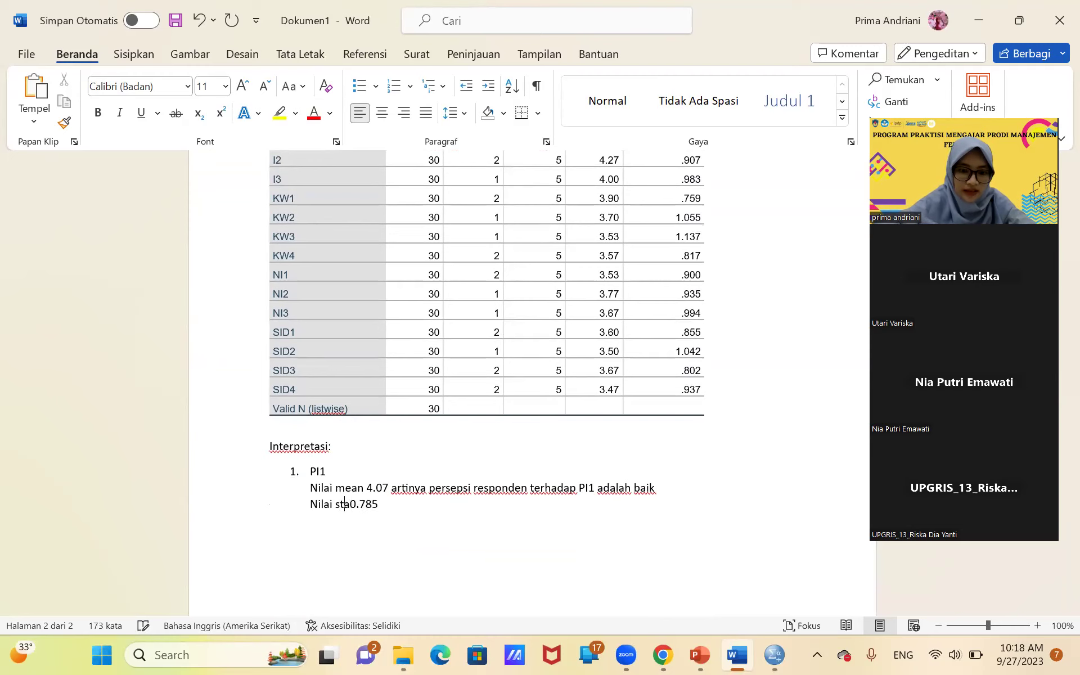
{"action": "type", "text": "r devias"}
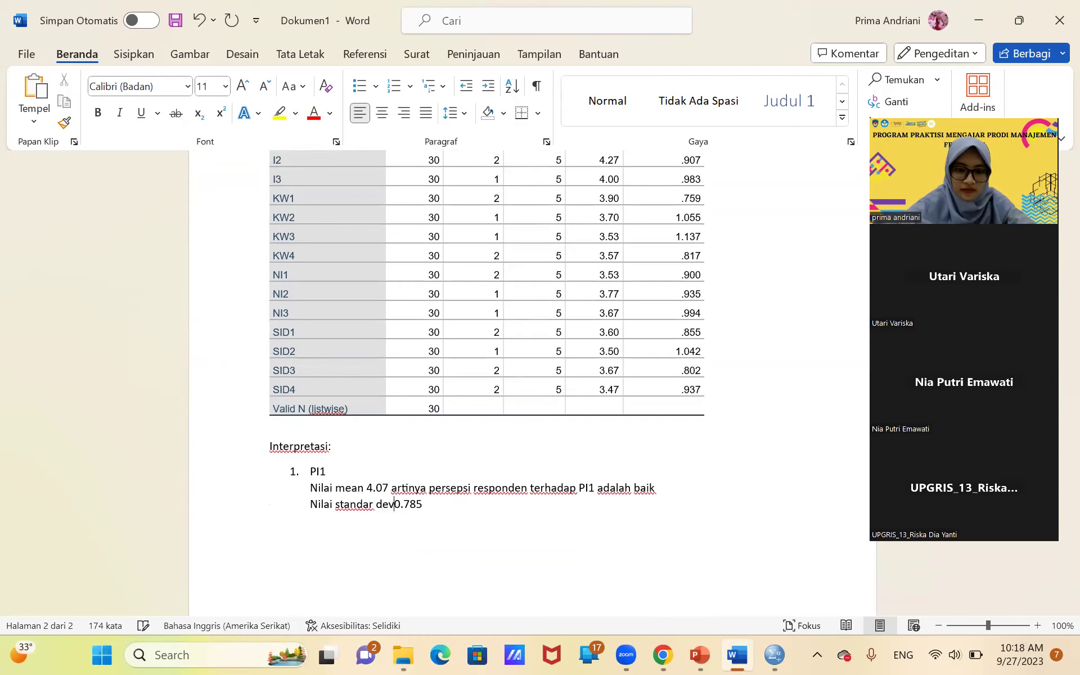
{"action": "type", "text": "i"}
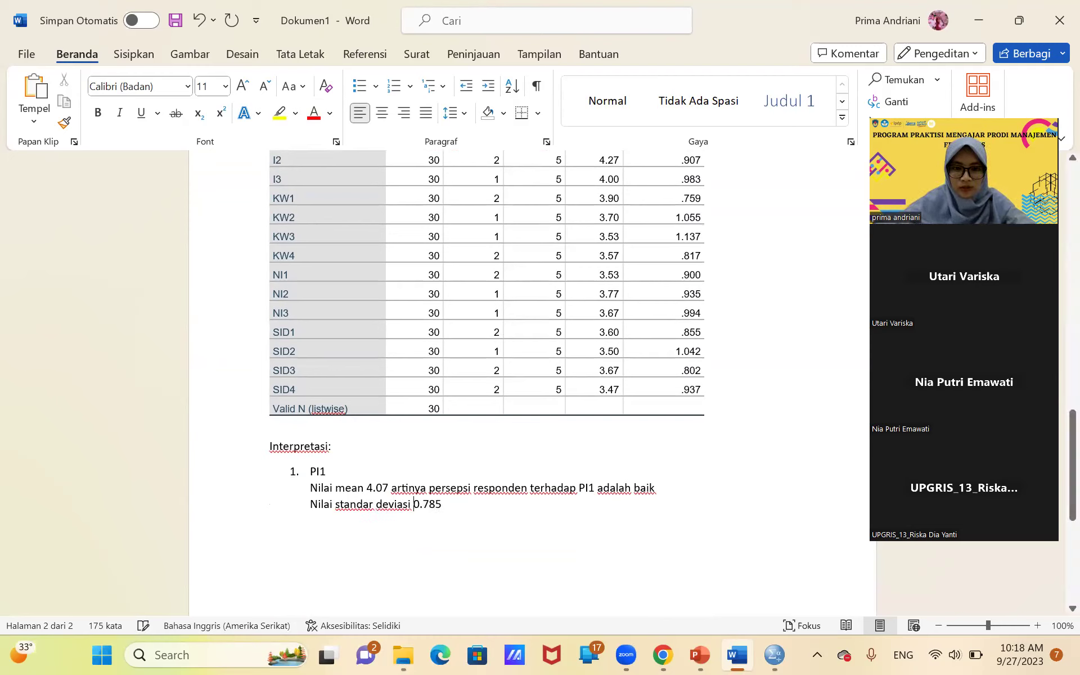
Step: Continue PI1's standard deviation sentence with "lebih kecil dari nilai mean sebesar 4.07"
{"action": "key", "text": "End"}
{"action": "type", "text": "lebih k"}
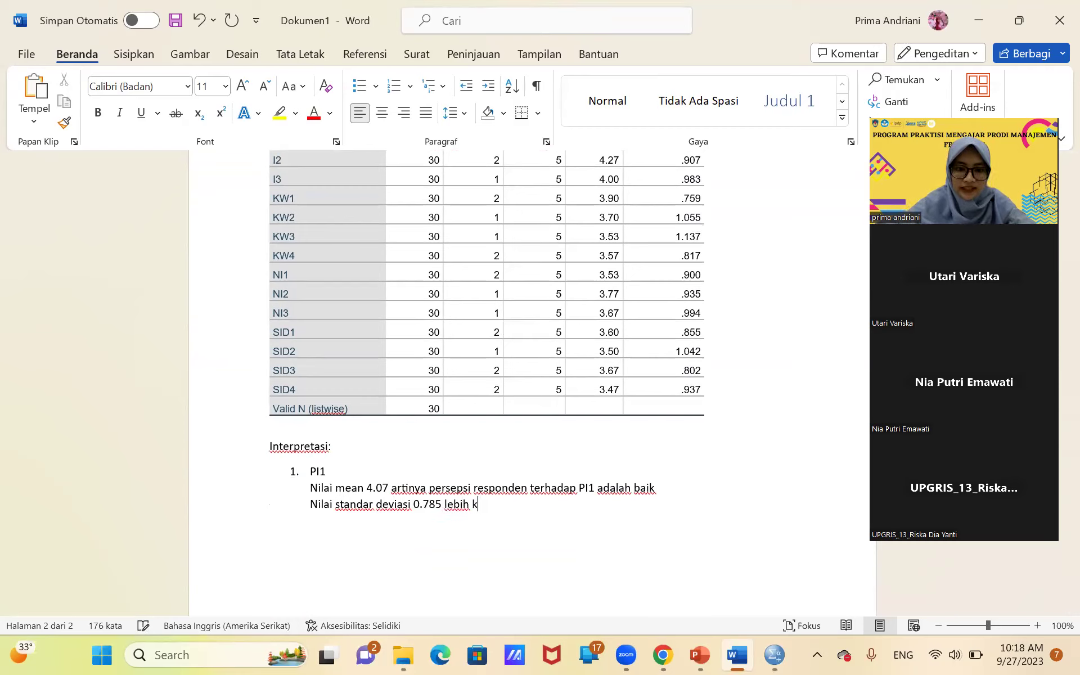
{"action": "type", "text": "eci"}
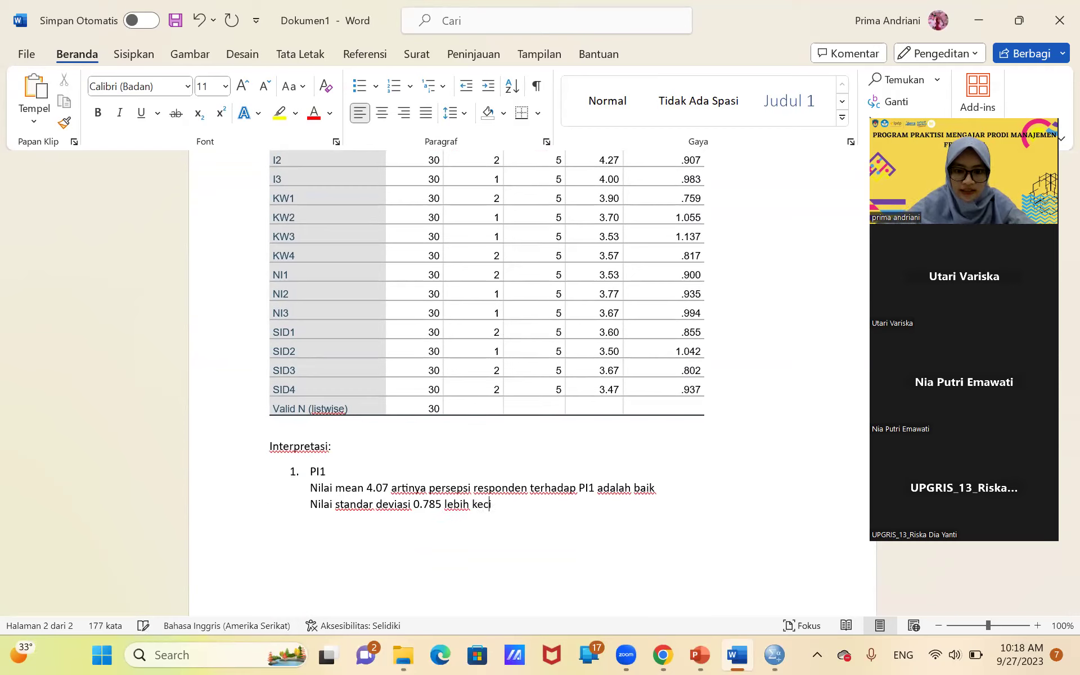
{"action": "type", "text": "l dari nilai mean"}
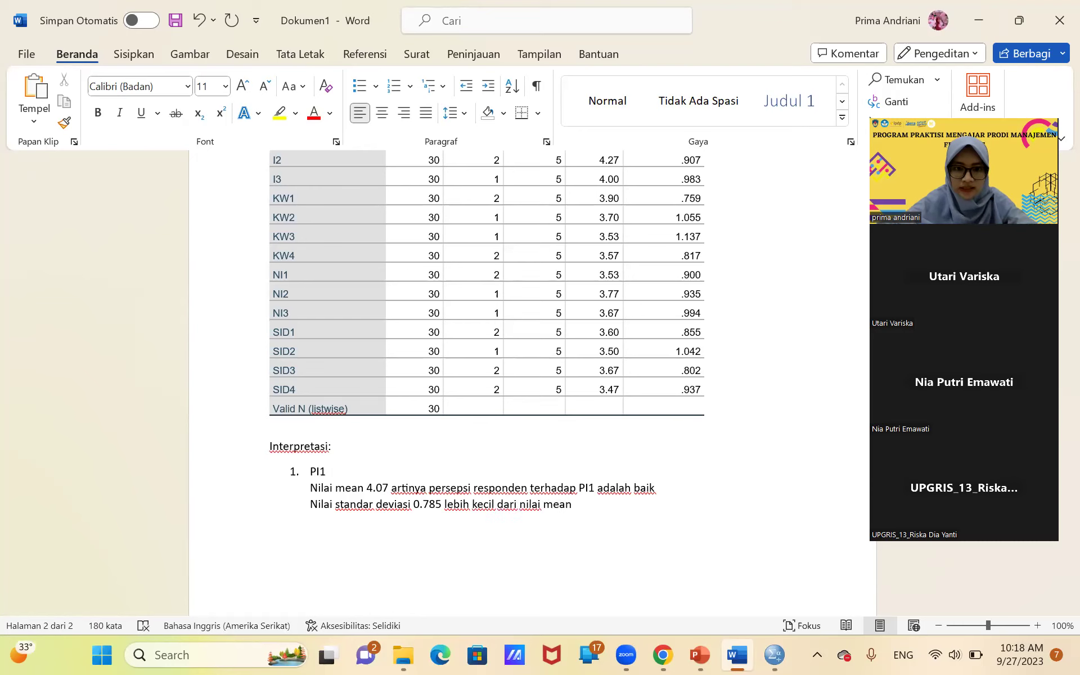
{"action": "type", "text": "maka"}
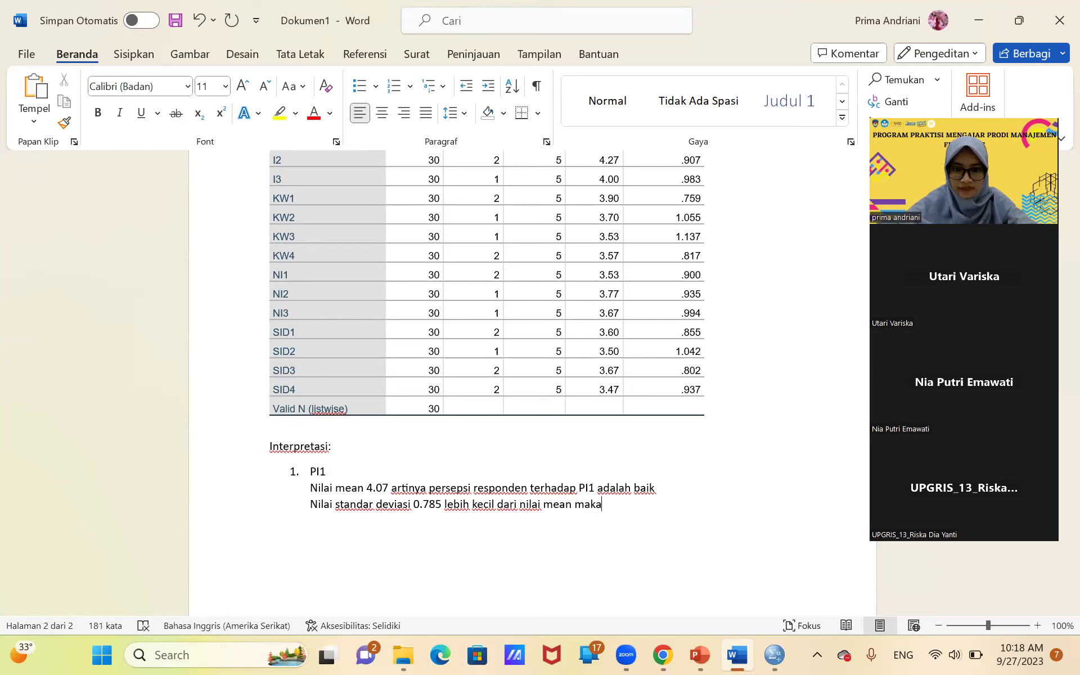
{"action": "key", "text": "BackSpace"}
{"action": "key", "text": "BackSpace"}
{"action": "key", "text": "BackSpace"}
{"action": "key", "text": "BackSpace"}
{"action": "type", "text": "sebesar"}
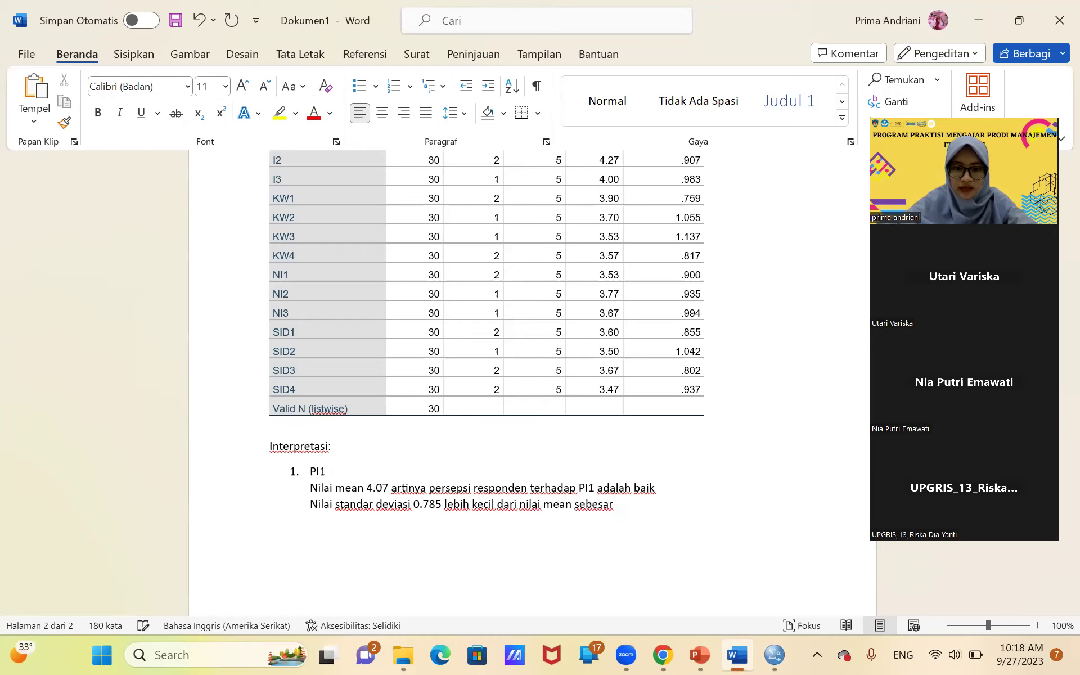
{"action": "type", "text": " 4.07"}
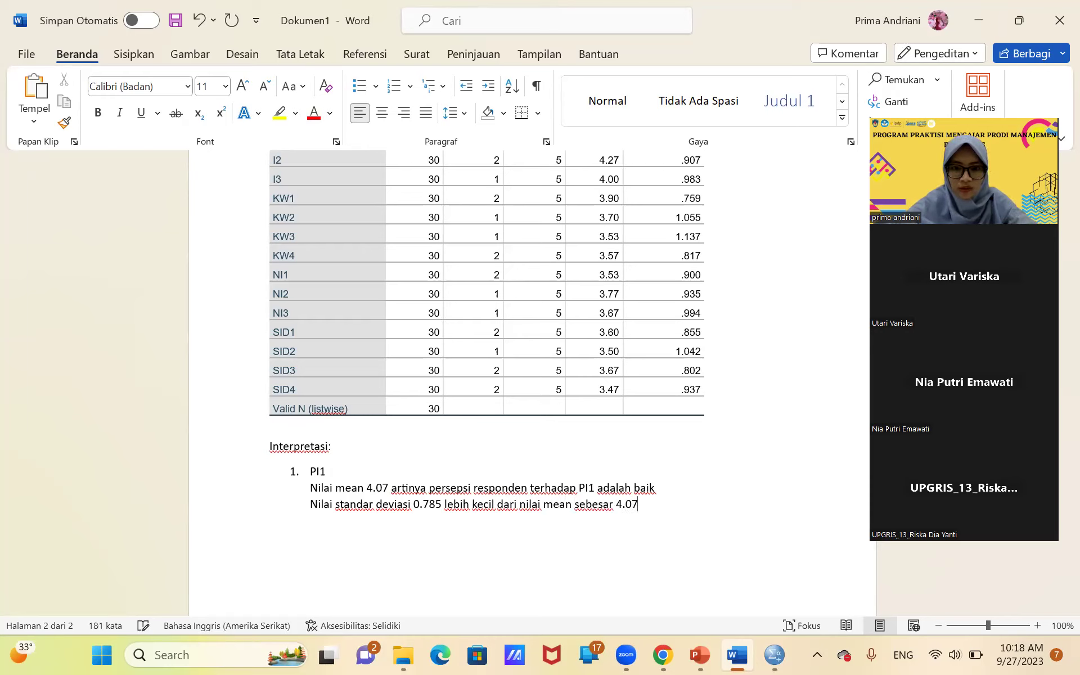
Step: Finish PI1's standard deviation sentence with "maka penyimpangan tidak terlalu tinggi"
{"action": "type", "text": " maka "}
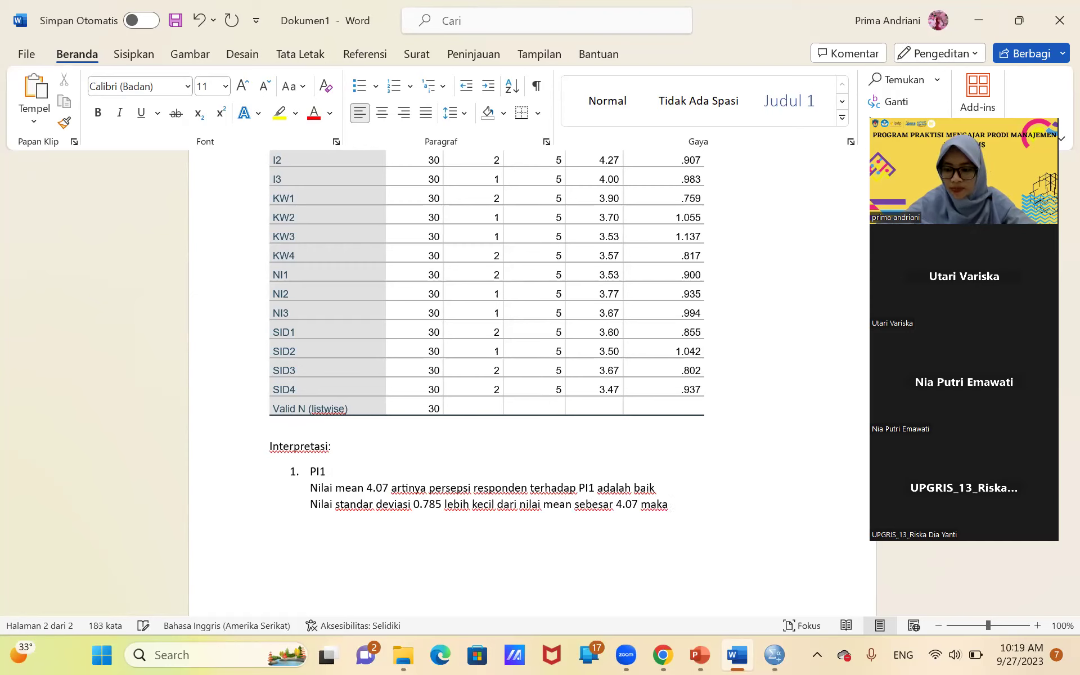
{"action": "type", "text": "peny"}
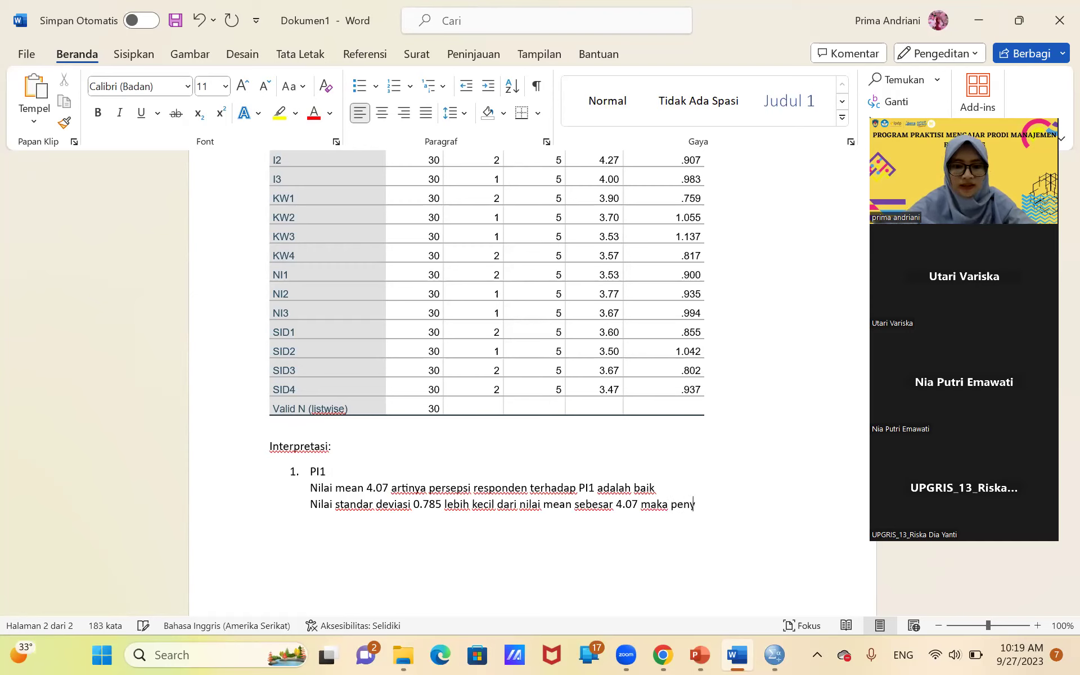
{"action": "type", "text": "impangan t"}
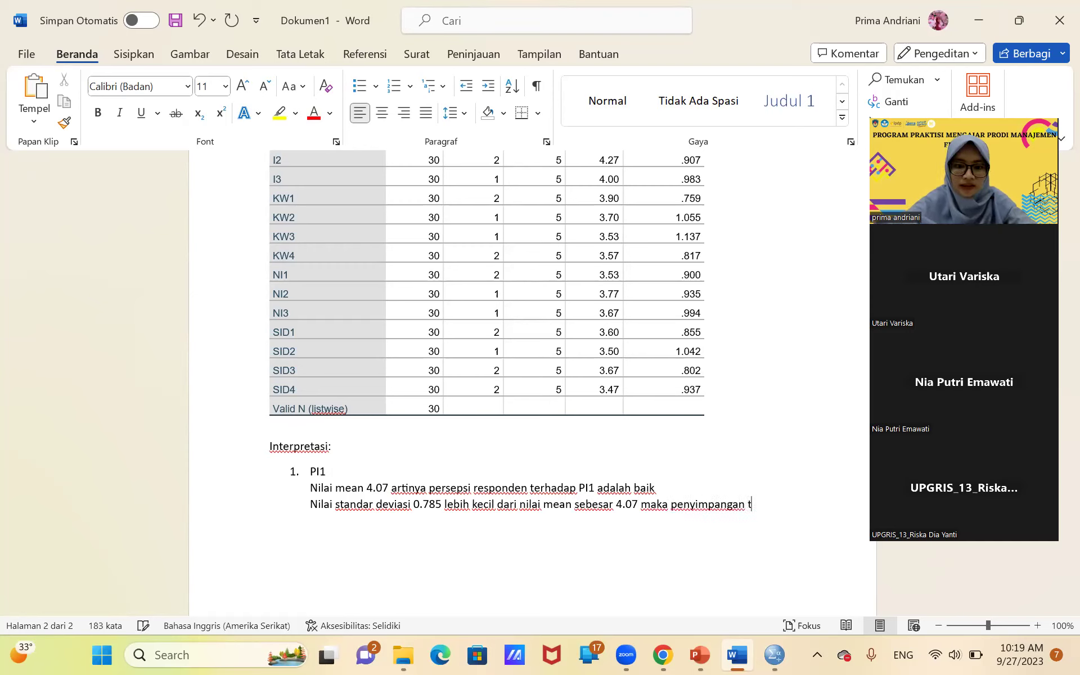
{"action": "type", "text": "idak ter"}
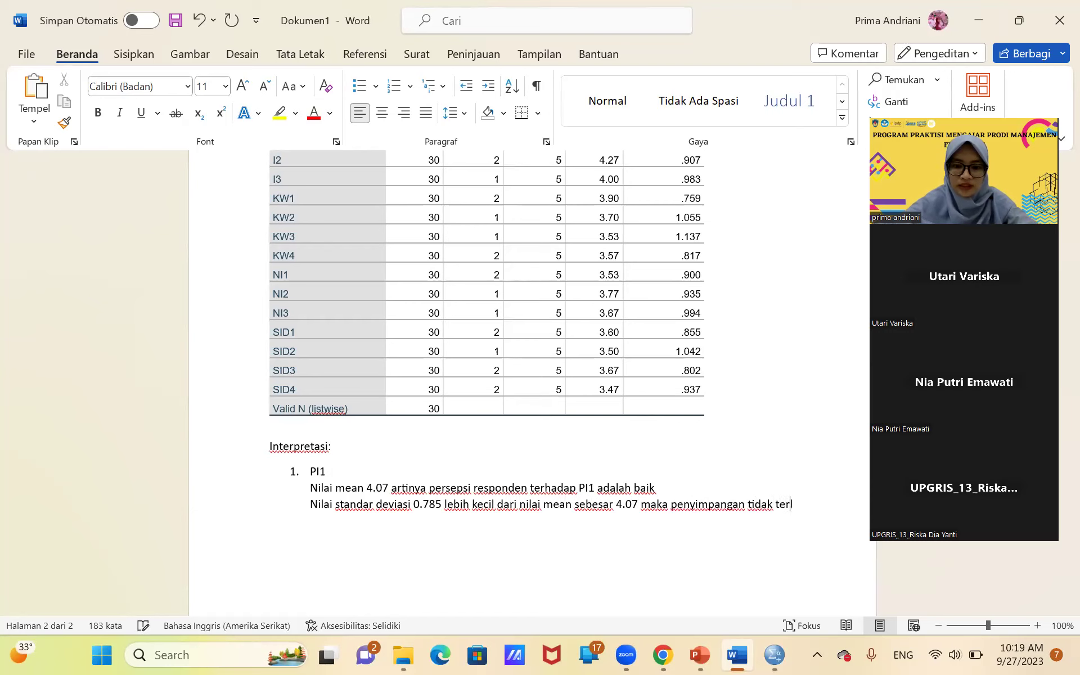
{"action": "type", "text": "lalu tinggi"}
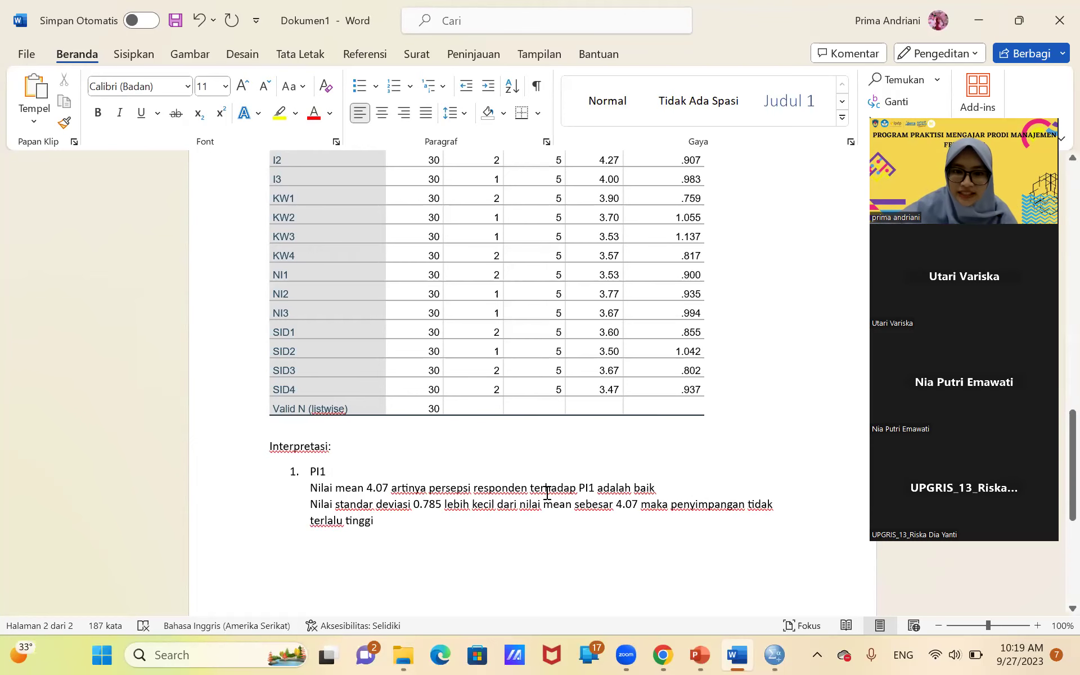
Step: Add "PI2" as the second item of the numbered list, with an unnumbered blank line beneath it
{"action": "scroll", "coordinate": [545, 494], "scroll_direction": "down", "scroll_amount": 2}
{"action": "key", "text": "Return"}
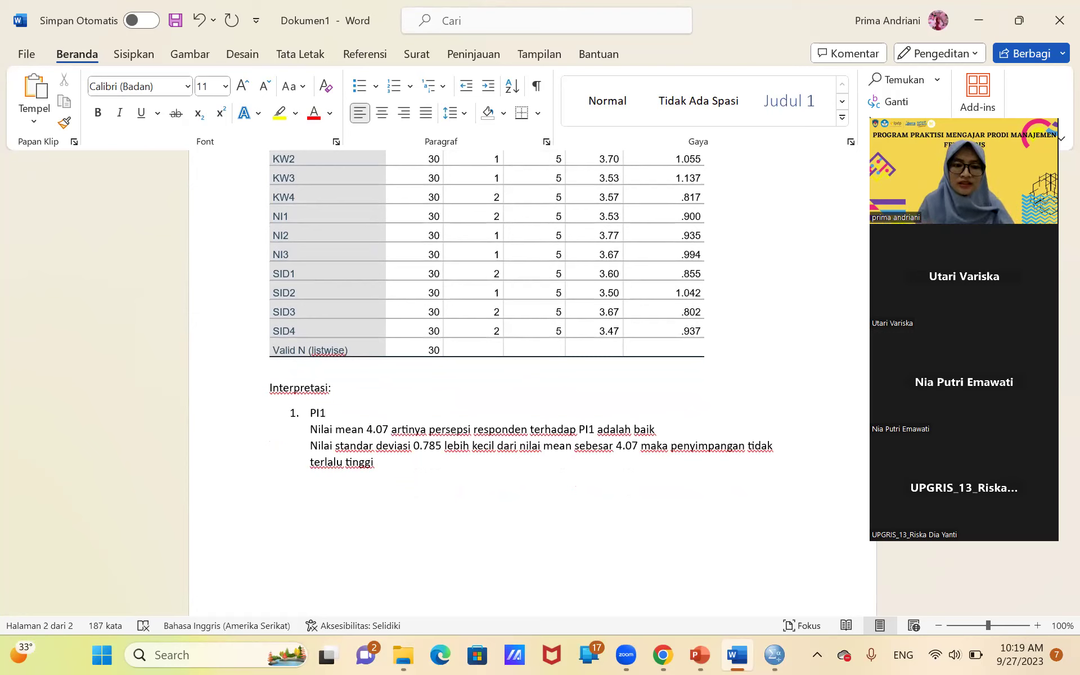
{"action": "type", "text": "2."}
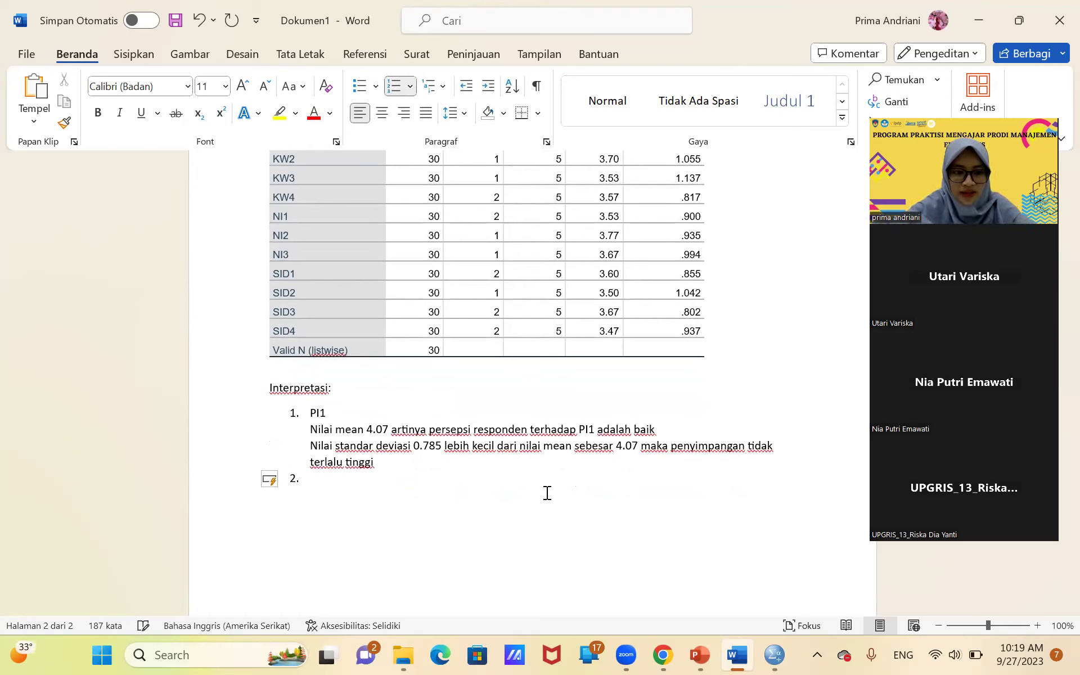
{"action": "type", "text": " PI2"}
{"action": "key", "text": "Return"}
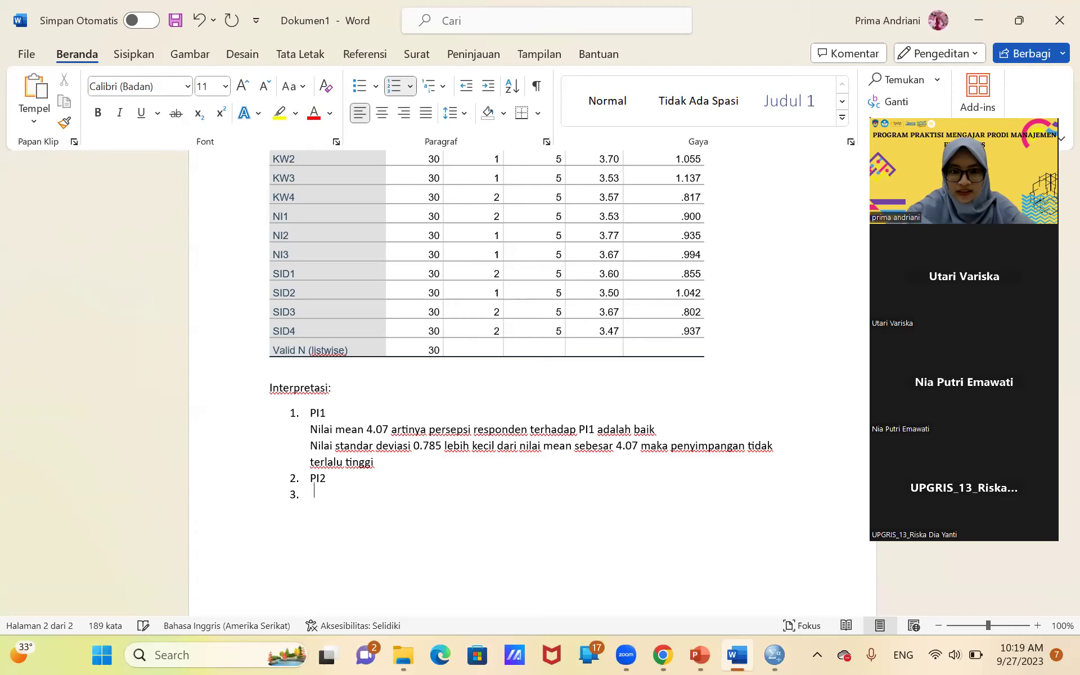
{"action": "key", "text": "BackSpace"}
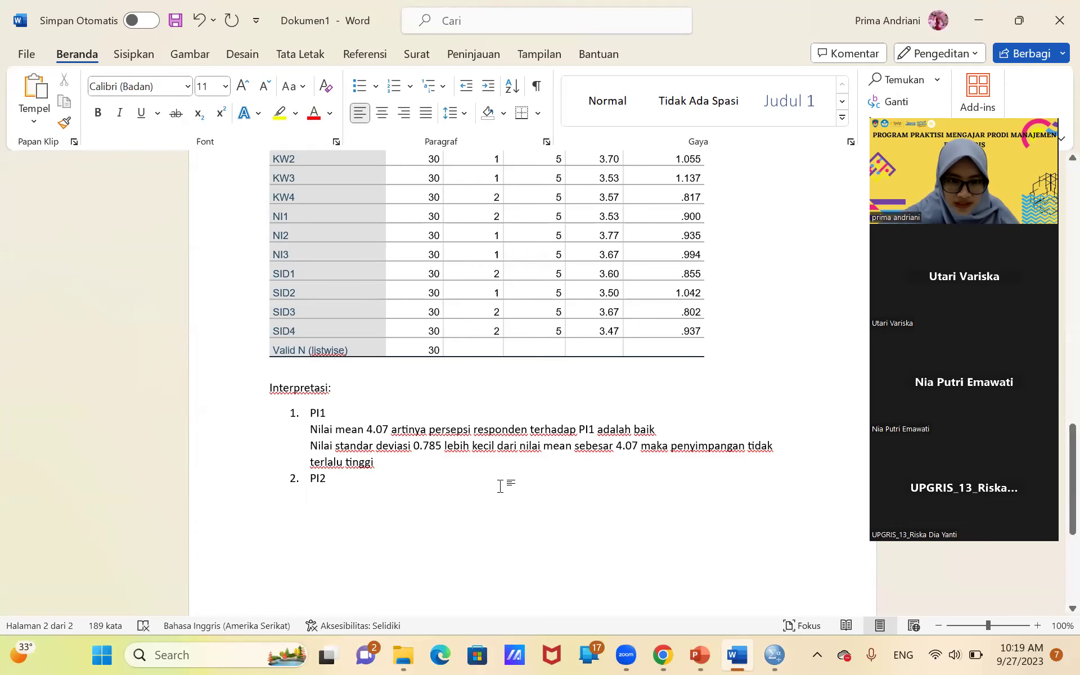
Step: Review the item means and standard deviations alongside the PI1 interpretation, and switch to the variable list in the SPSS Data Editor
{"action": "scroll", "coordinate": [502, 485], "scroll_direction": "down", "scroll_amount": 1}
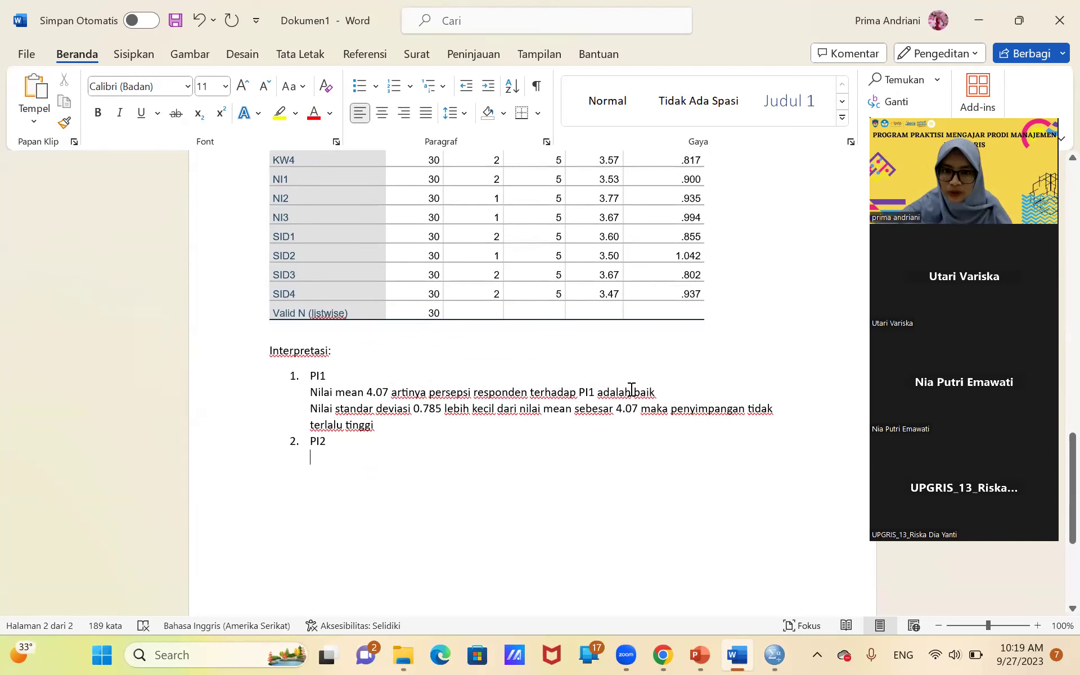
{"action": "scroll", "coordinate": [651, 387], "scroll_direction": "up", "scroll_amount": 5}
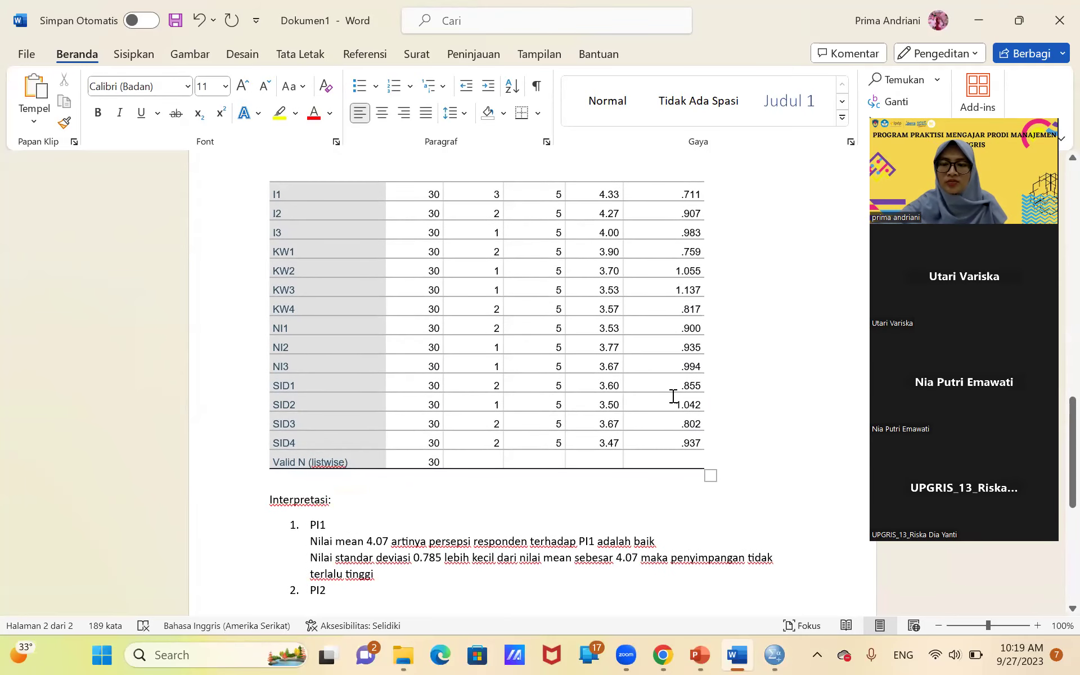
{"action": "scroll", "coordinate": [672, 396], "scroll_direction": "down", "scroll_amount": 1}
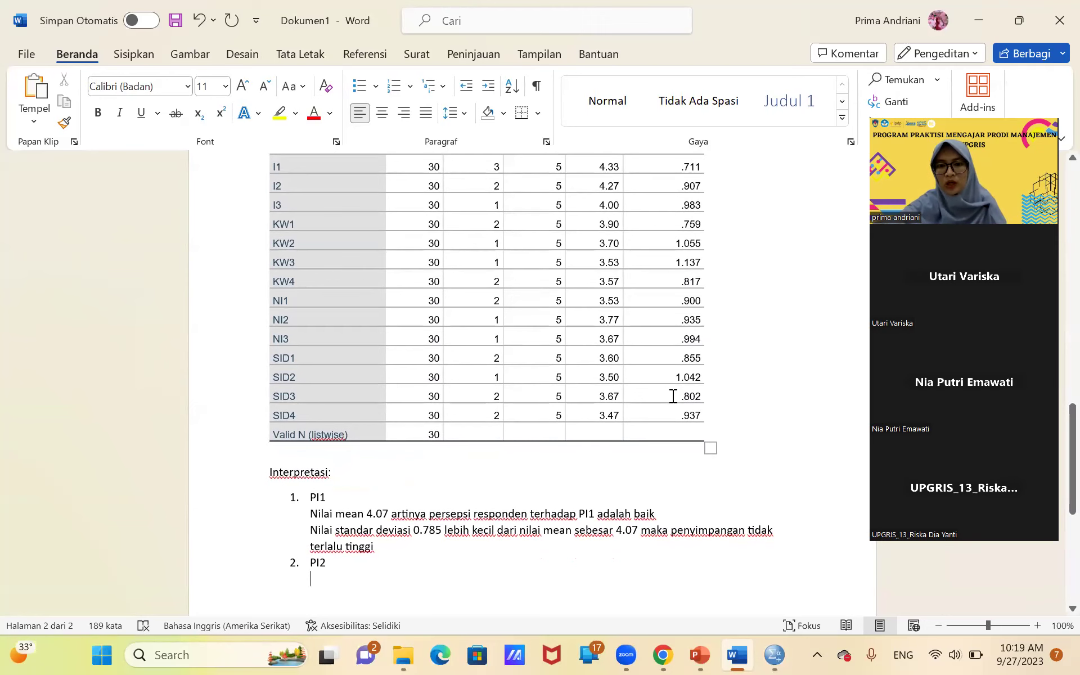
{"action": "scroll", "coordinate": [674, 396], "scroll_direction": "up", "scroll_amount": 3}
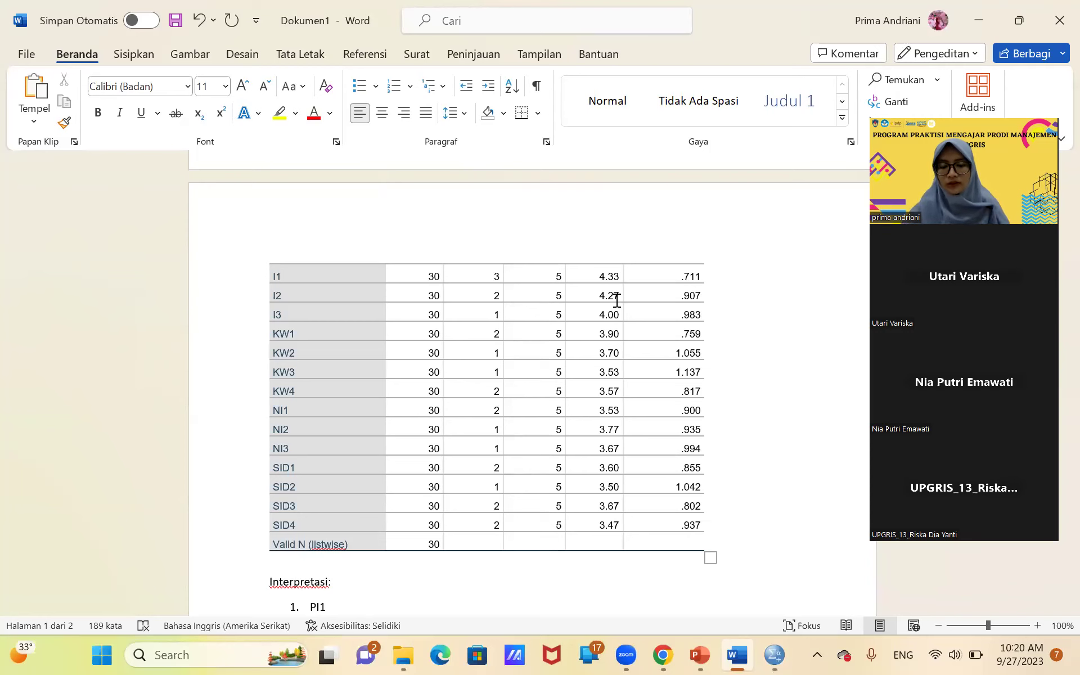
{"action": "scroll", "coordinate": [617, 300], "scroll_direction": "down", "scroll_amount": 3}
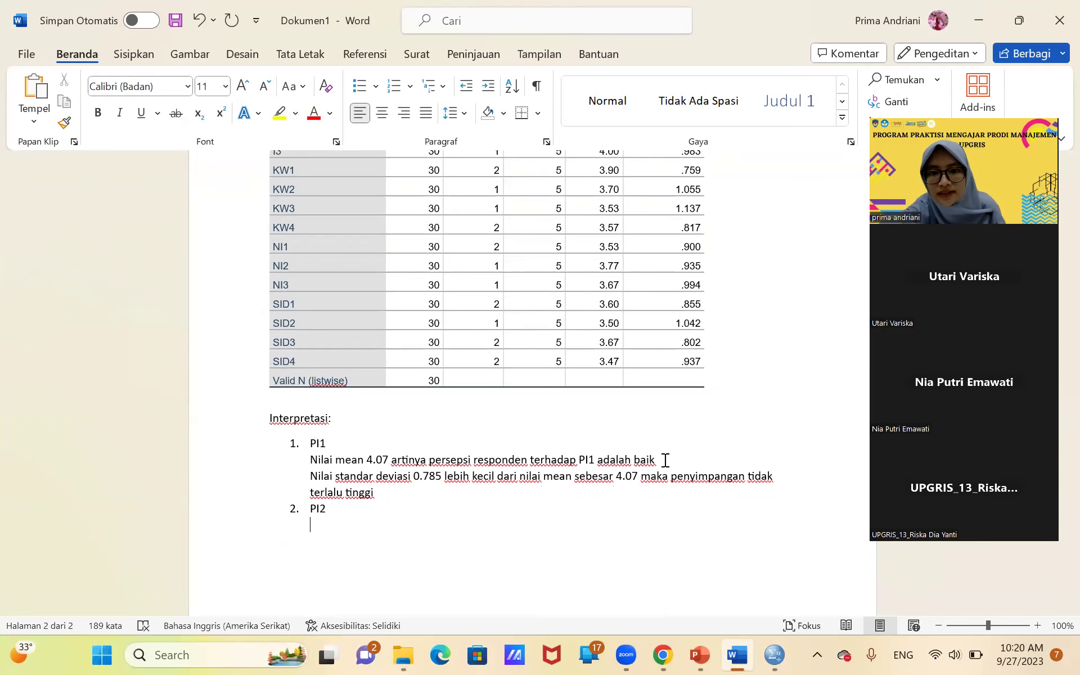
{"action": "scroll", "coordinate": [665, 460], "scroll_direction": "up", "scroll_amount": 3}
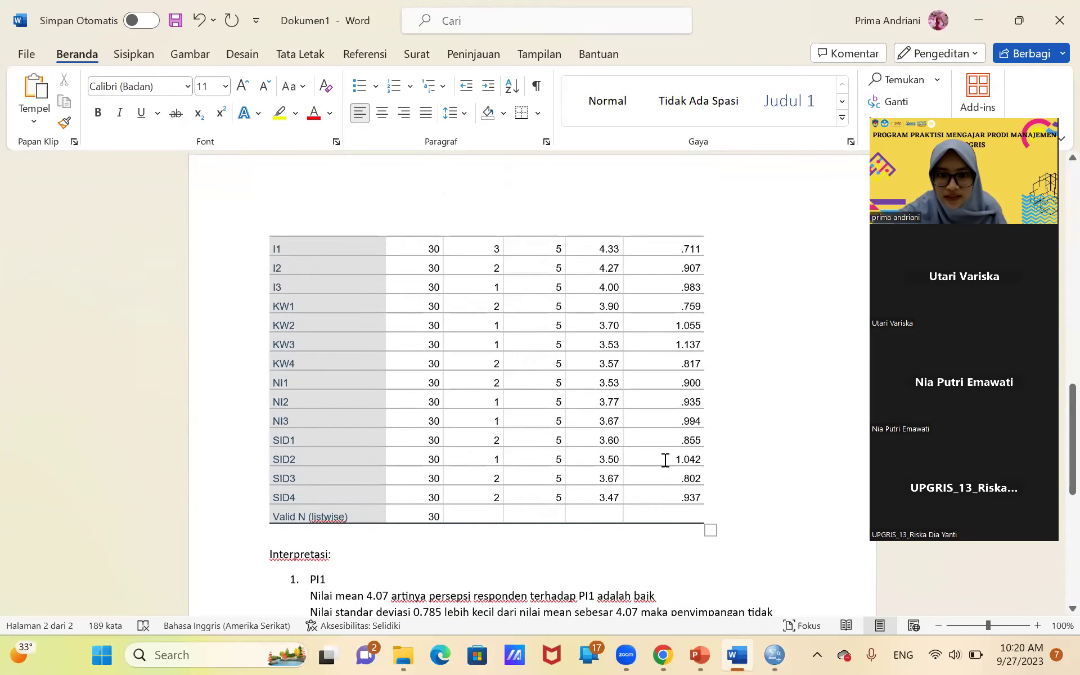
{"action": "scroll", "coordinate": [664, 460], "scroll_direction": "up", "scroll_amount": 1}
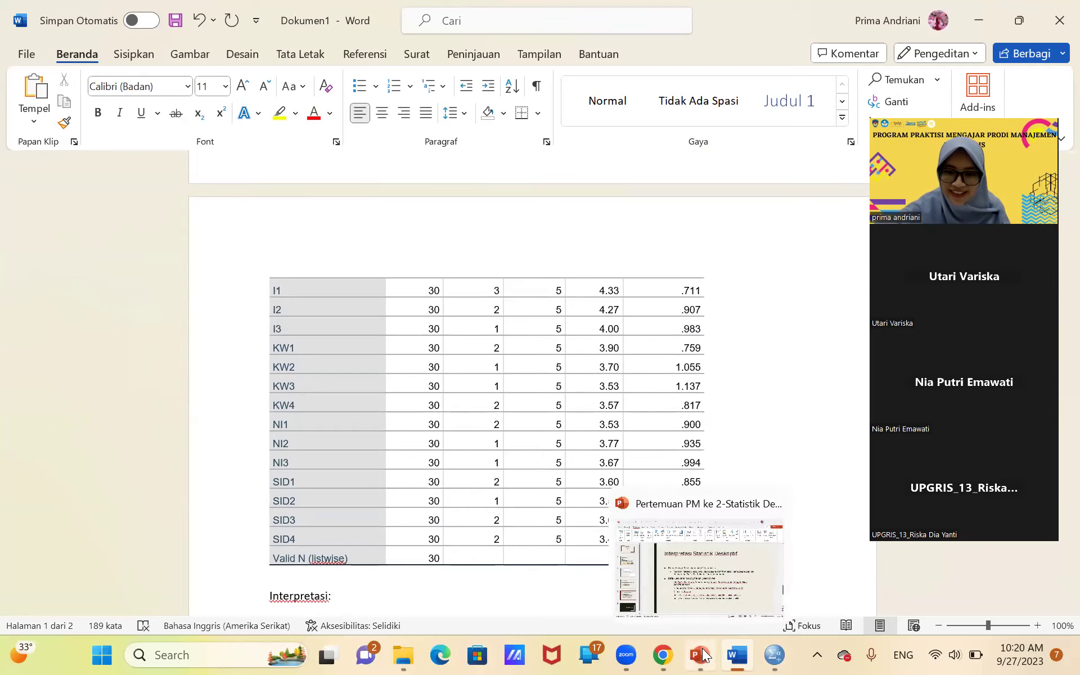
{"action": "mouse_move", "coordinate": [774, 654]}
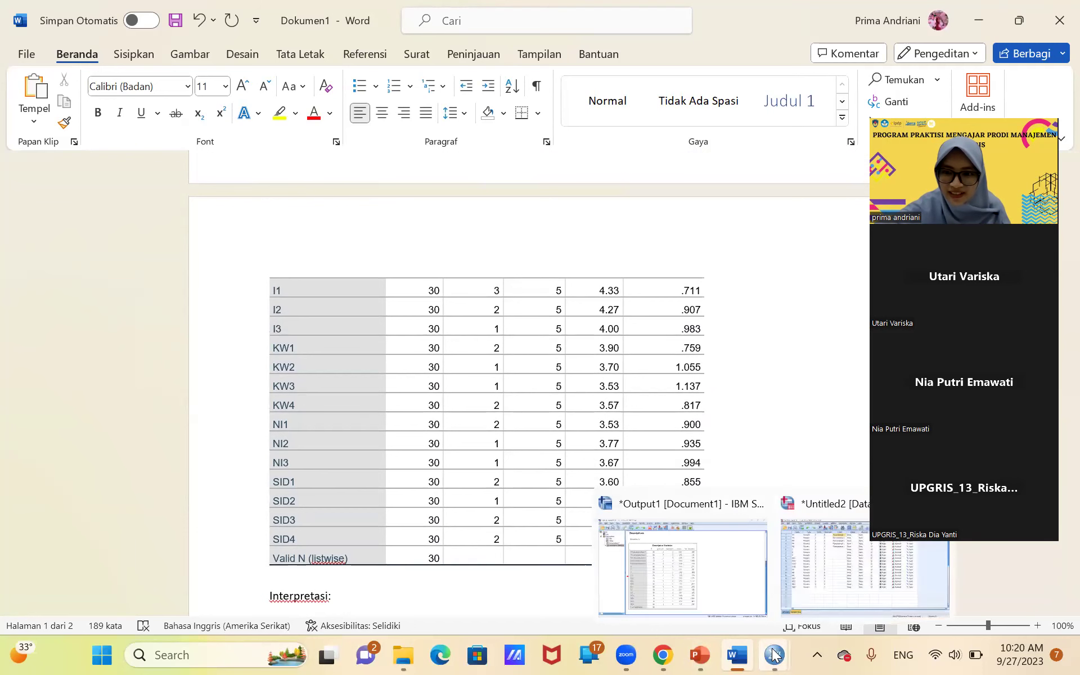
{"action": "left_click", "coordinate": [802, 580]}
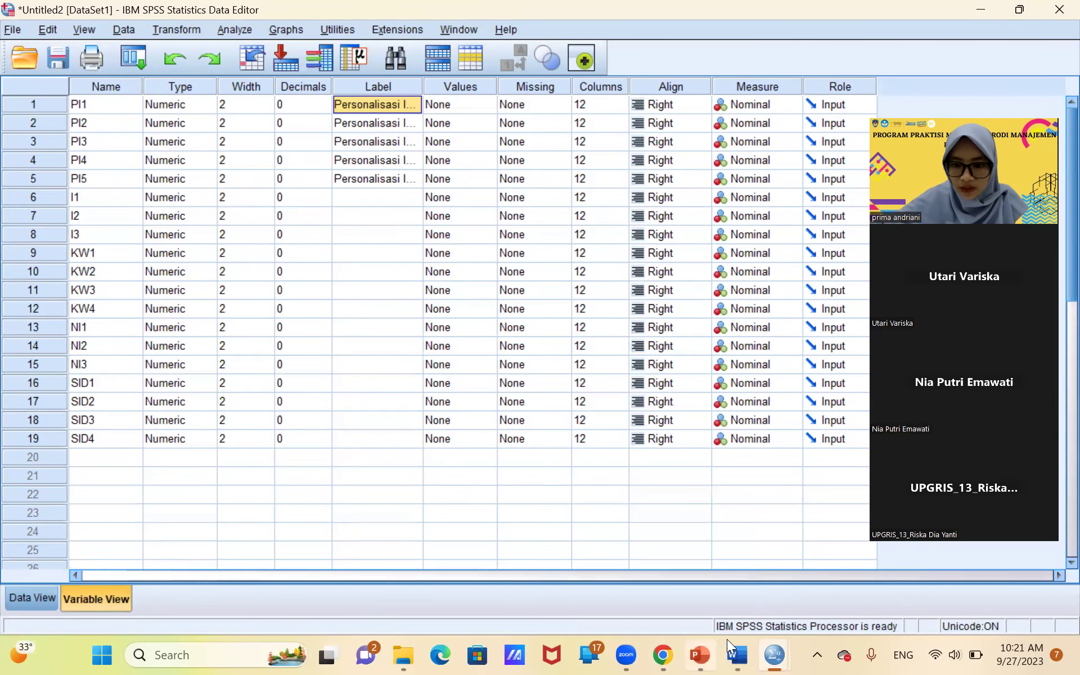
Step: Switch to the Word document and review the descriptive statistics table alongside the PI1 and PI2 interpretation entries
{"action": "mouse_move", "coordinate": [736, 653]}
{"action": "left_click", "coordinate": [729, 619]}
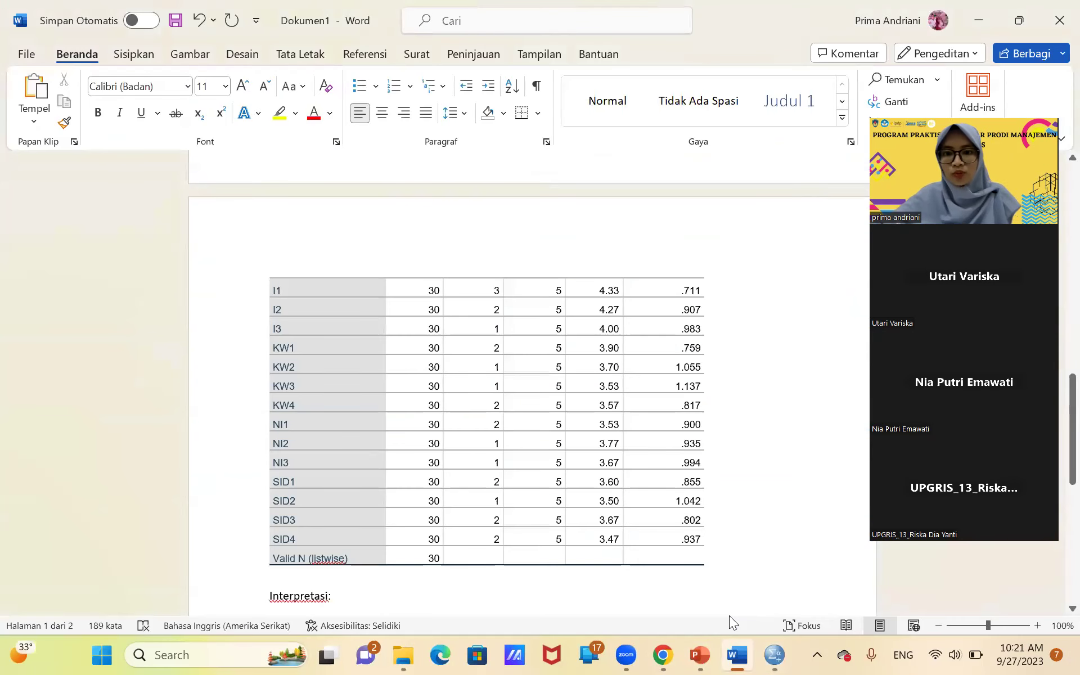
{"action": "scroll", "coordinate": [691, 460], "scroll_direction": "down", "scroll_amount": 3}
{"action": "scroll", "coordinate": [690, 460], "scroll_direction": "down", "scroll_amount": 3}
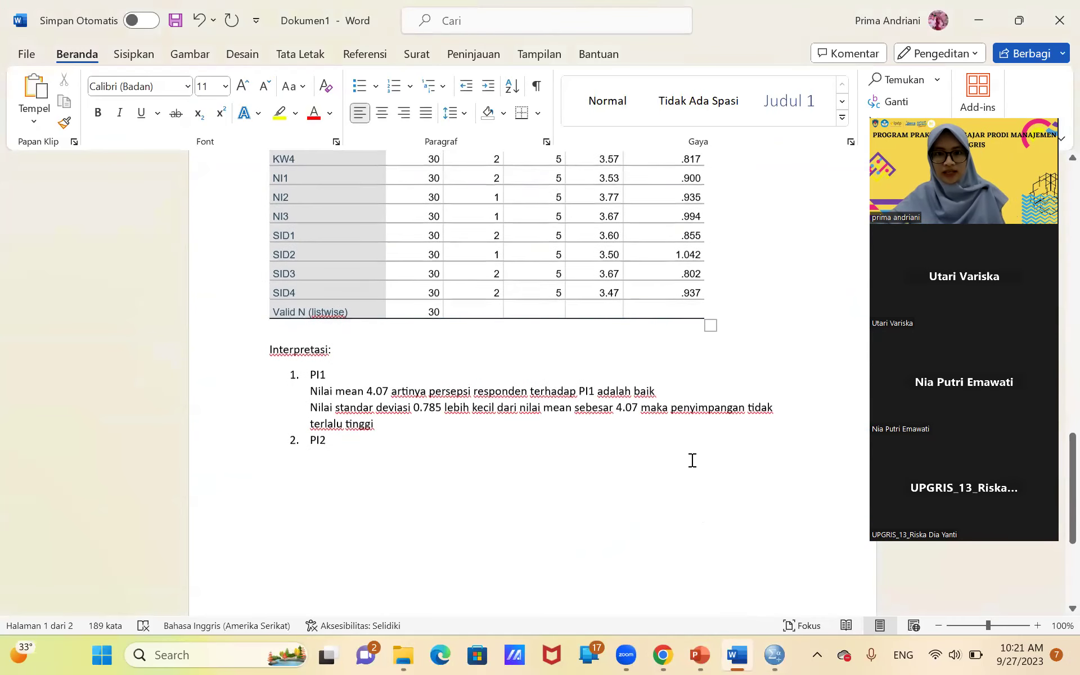
{"action": "scroll", "coordinate": [692, 458], "scroll_direction": "up", "scroll_amount": 2}
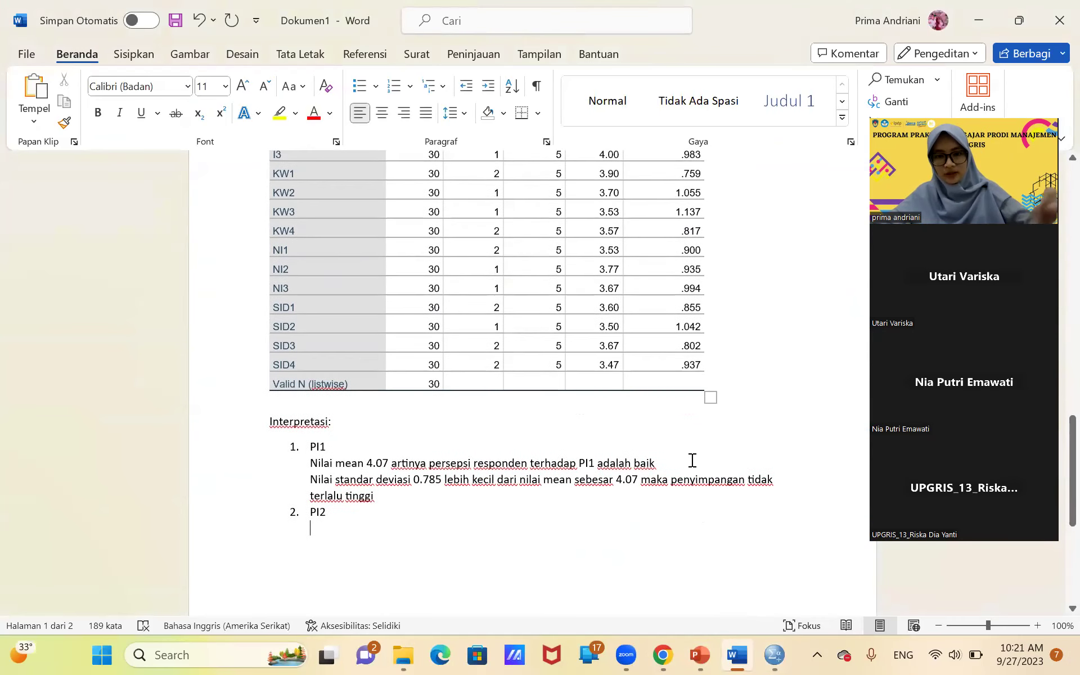
{"action": "left_click", "coordinate": [598, 326]}
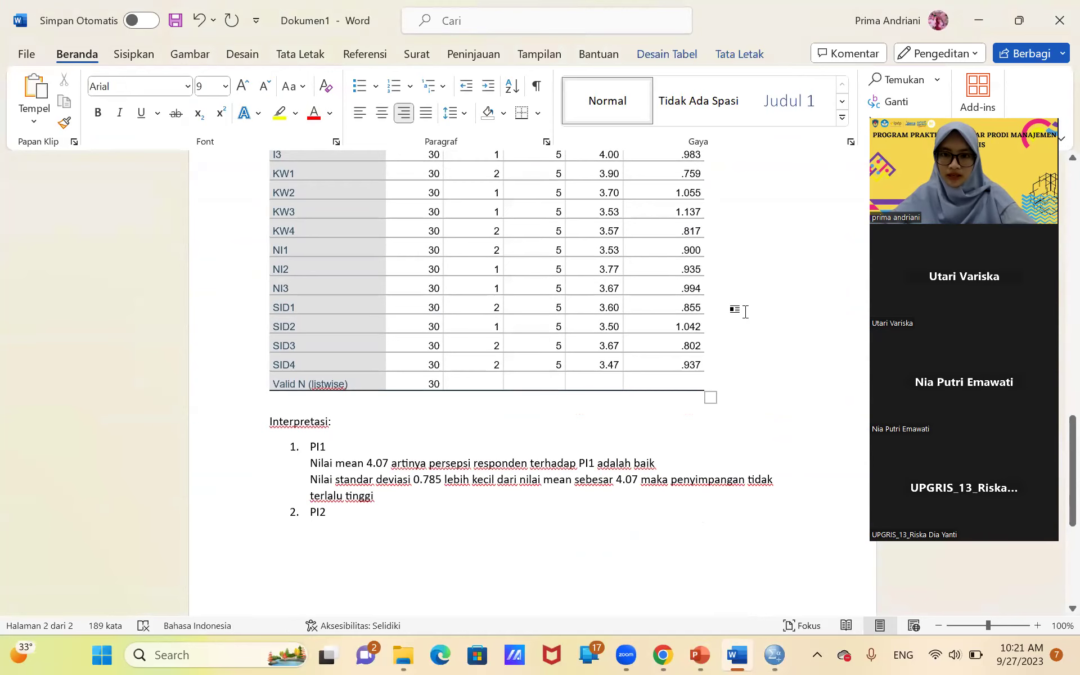
{"action": "scroll", "coordinate": [745, 312], "scroll_direction": "up", "scroll_amount": 3}
{"action": "scroll", "coordinate": [745, 311], "scroll_direction": "down", "scroll_amount": 5}
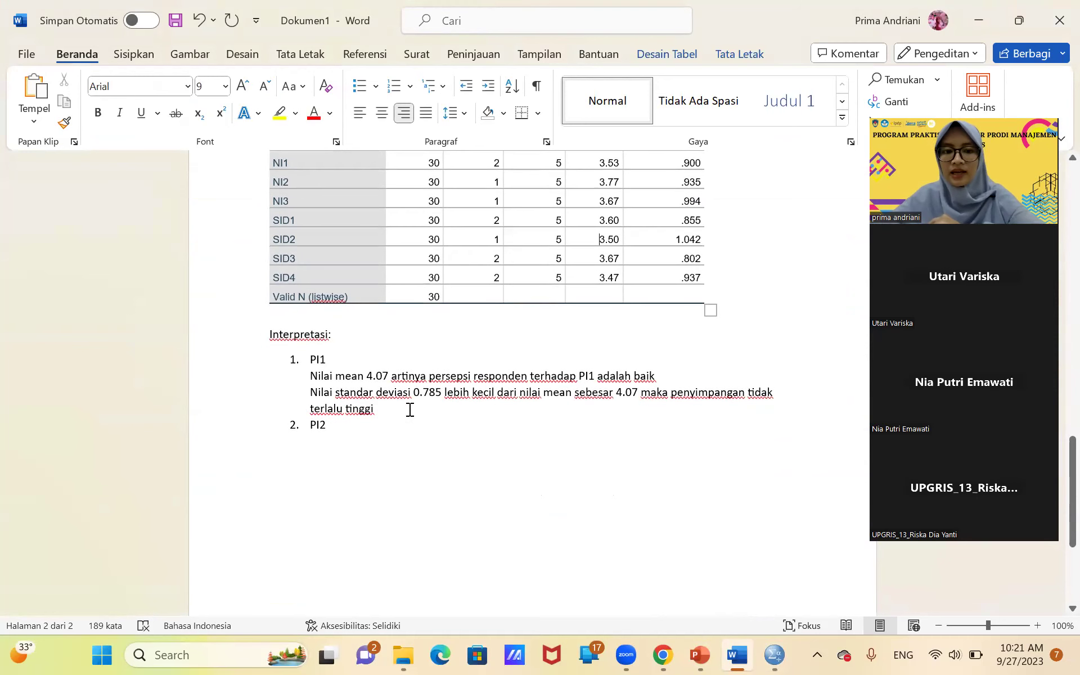
{"action": "left_click", "coordinate": [367, 426]}
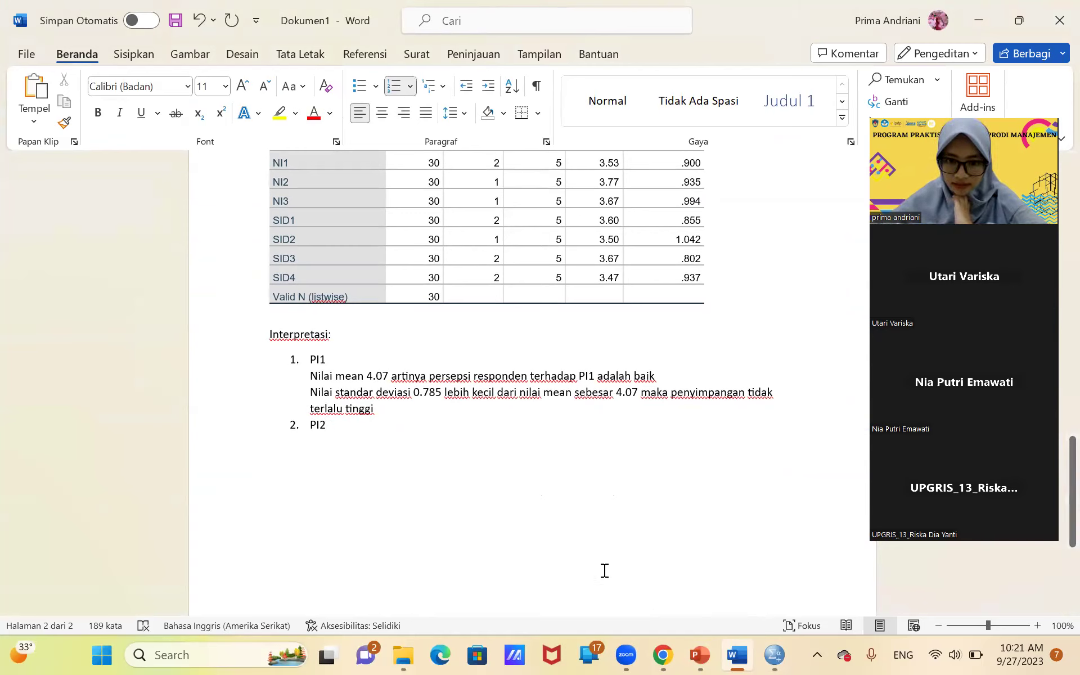
Step: Open the workbook "Pertemuan PM ke 2-Data Keuangan" from the Pertemuan 2 folder and look through its financial data
{"action": "left_click", "coordinate": [404, 654]}
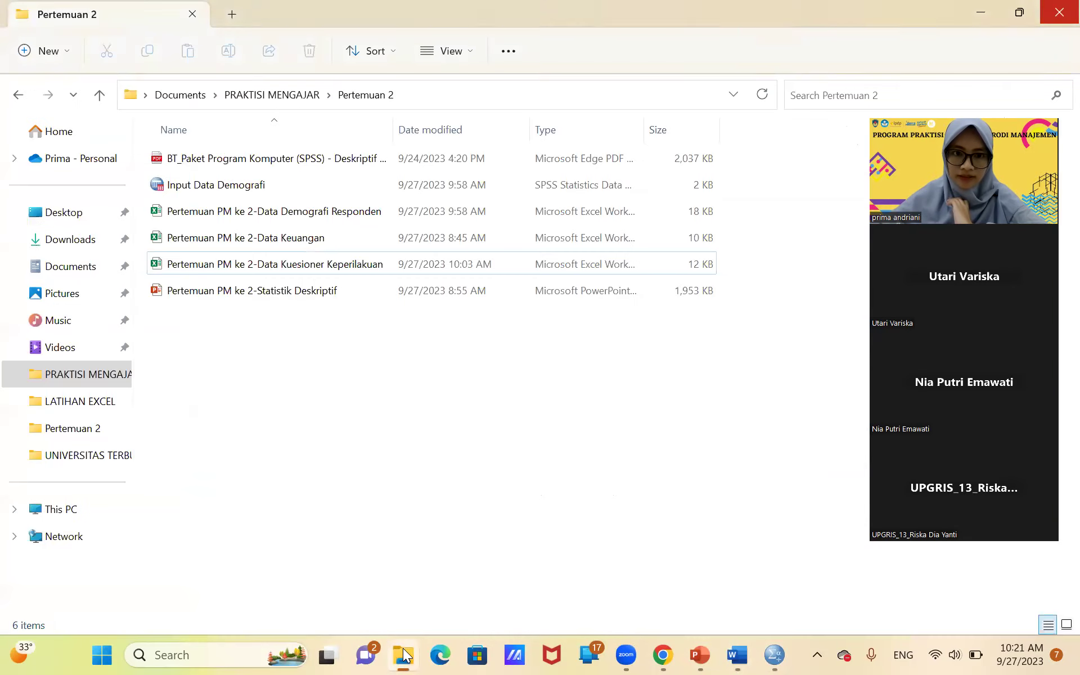
{"action": "left_click", "coordinate": [437, 229]}
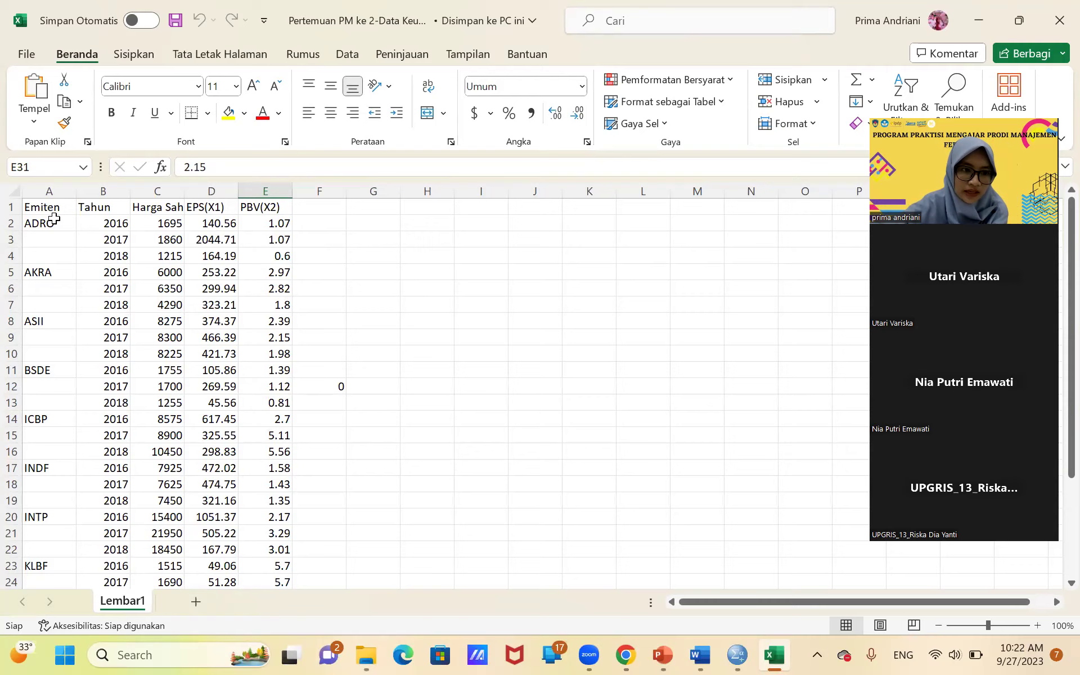
{"action": "scroll", "coordinate": [68, 332], "scroll_direction": "down", "scroll_amount": 2}
{"action": "scroll", "coordinate": [70, 334], "scroll_direction": "up", "scroll_amount": 3}
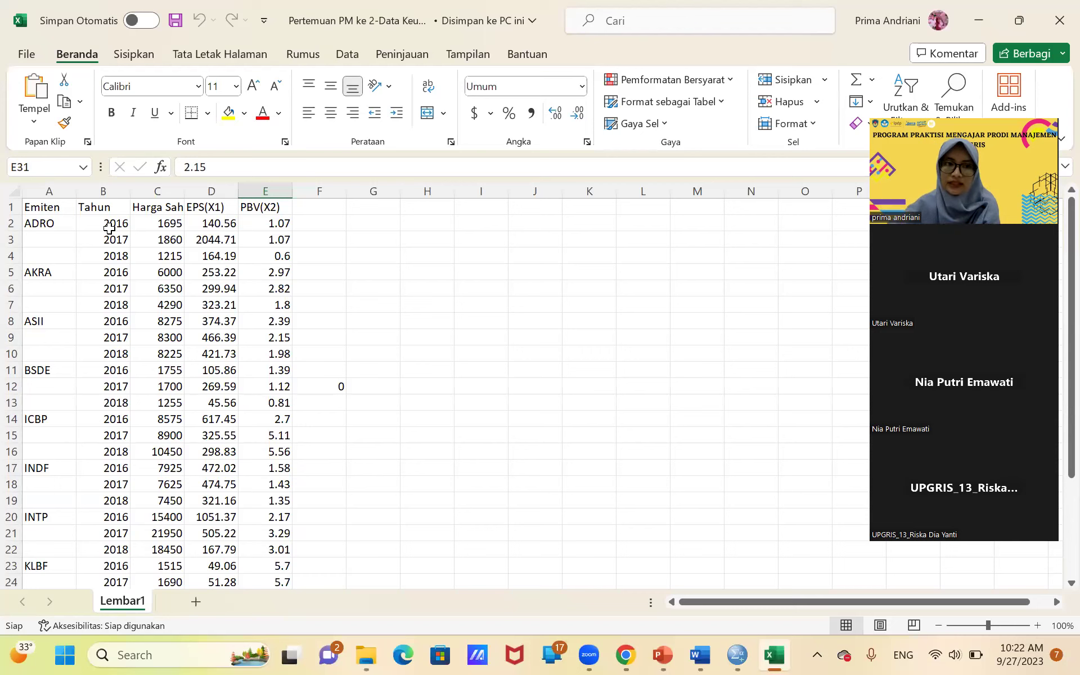
Step: Examine ADRO's 2016–2018 rows and widen the "Harga Saham (Y)" column to fit its full header
{"action": "left_click_drag", "start_coordinate": [109, 227], "coordinate": [109, 253]}
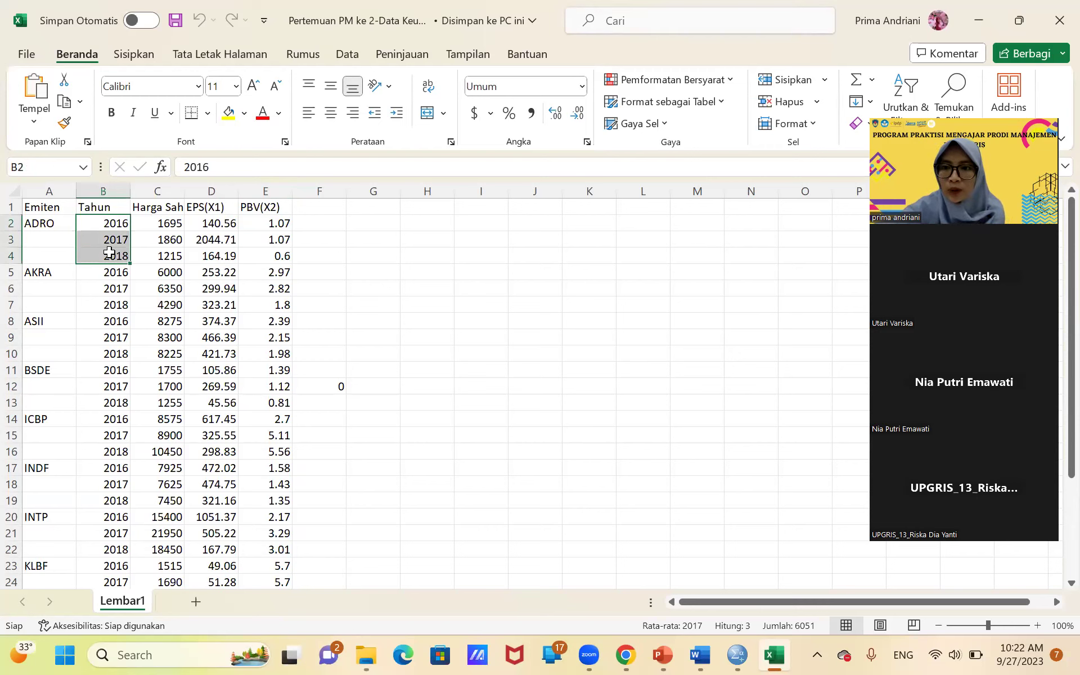
{"action": "left_click", "coordinate": [196, 257]}
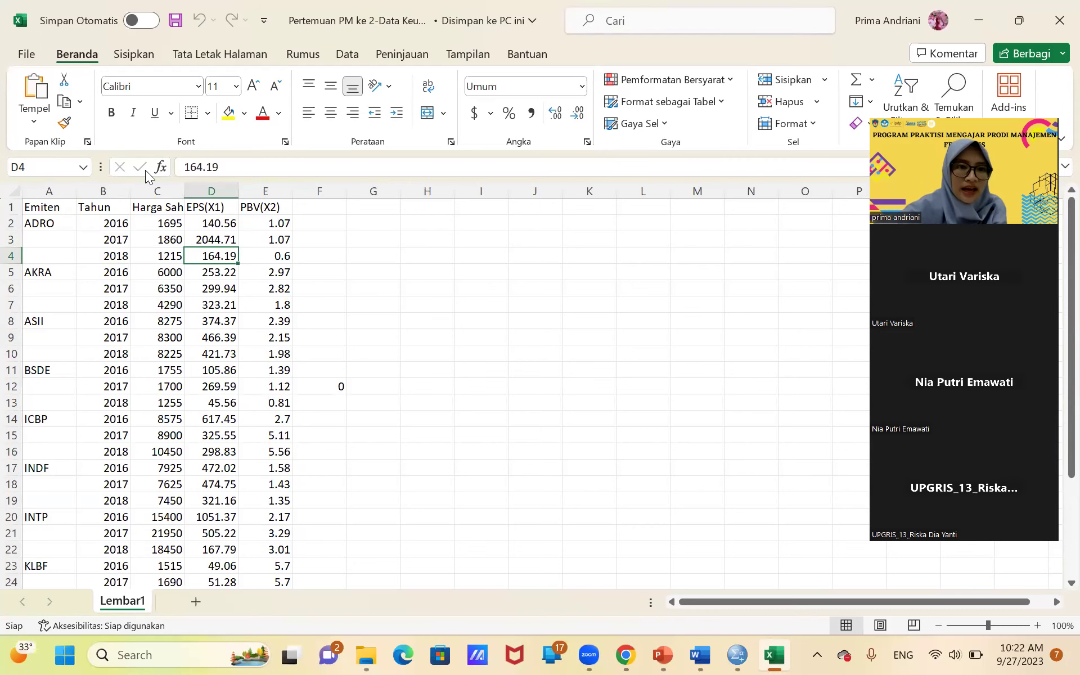
{"action": "double_click", "coordinate": [184, 189]}
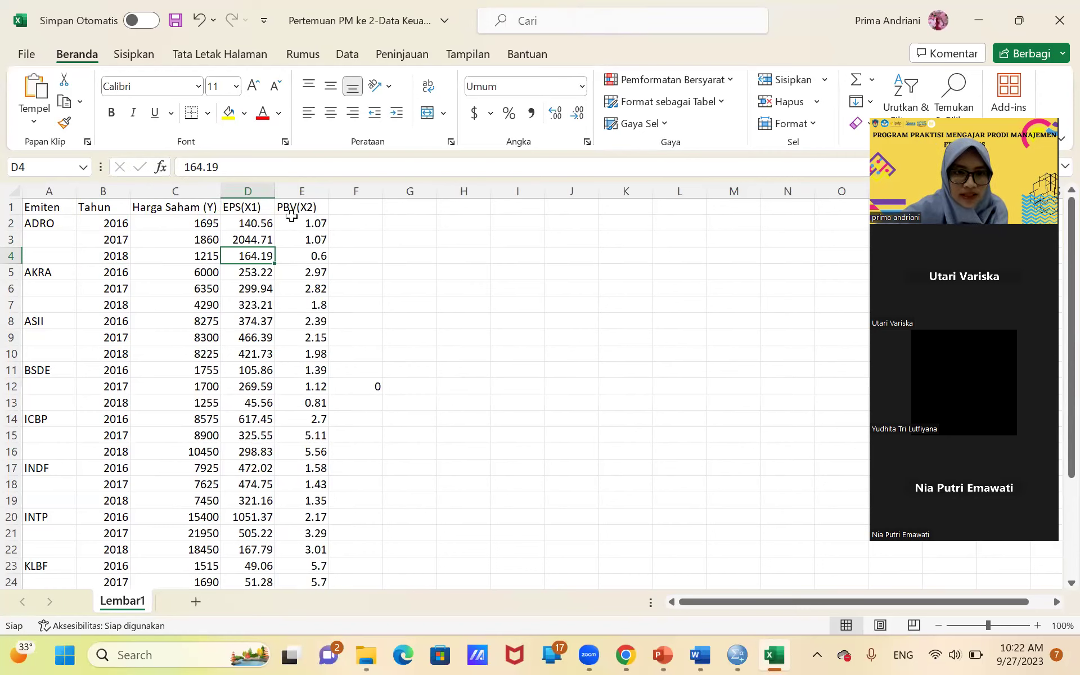
{"action": "left_click", "coordinate": [200, 211]}
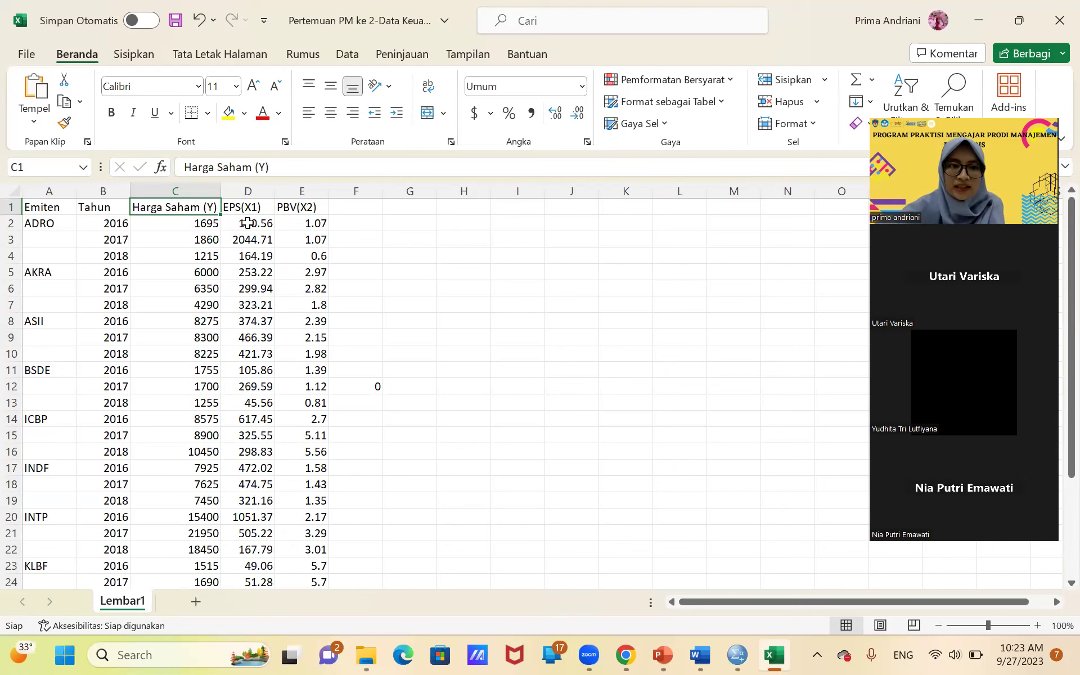
Step: Delete the Emiten and Tahun columns from the sheet and save the workbook
{"action": "left_click_drag", "start_coordinate": [66, 191], "coordinate": [105, 200]}
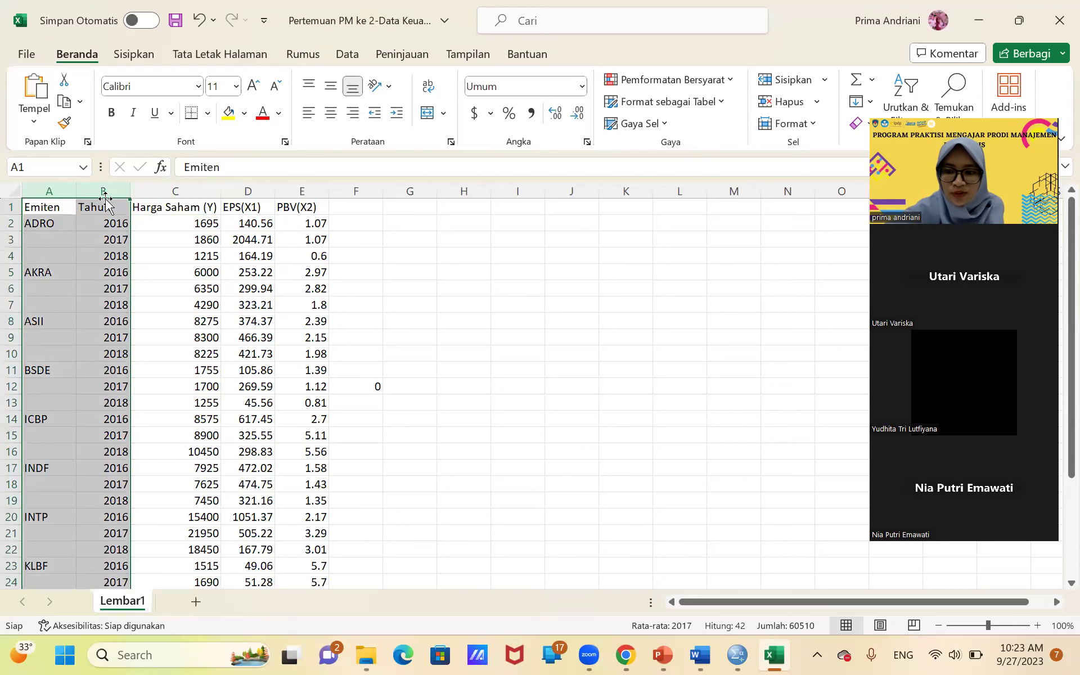
{"action": "left_click", "coordinate": [806, 105]}
{"action": "left_click", "coordinate": [401, 303]}
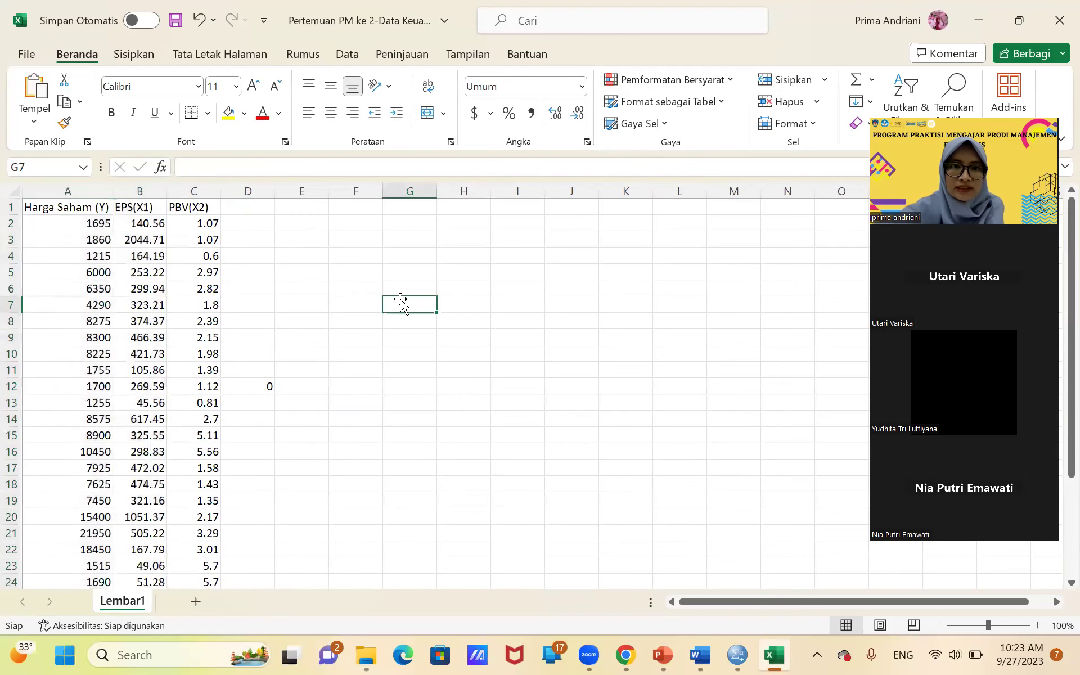
{"action": "key", "text": "ctrl+s"}
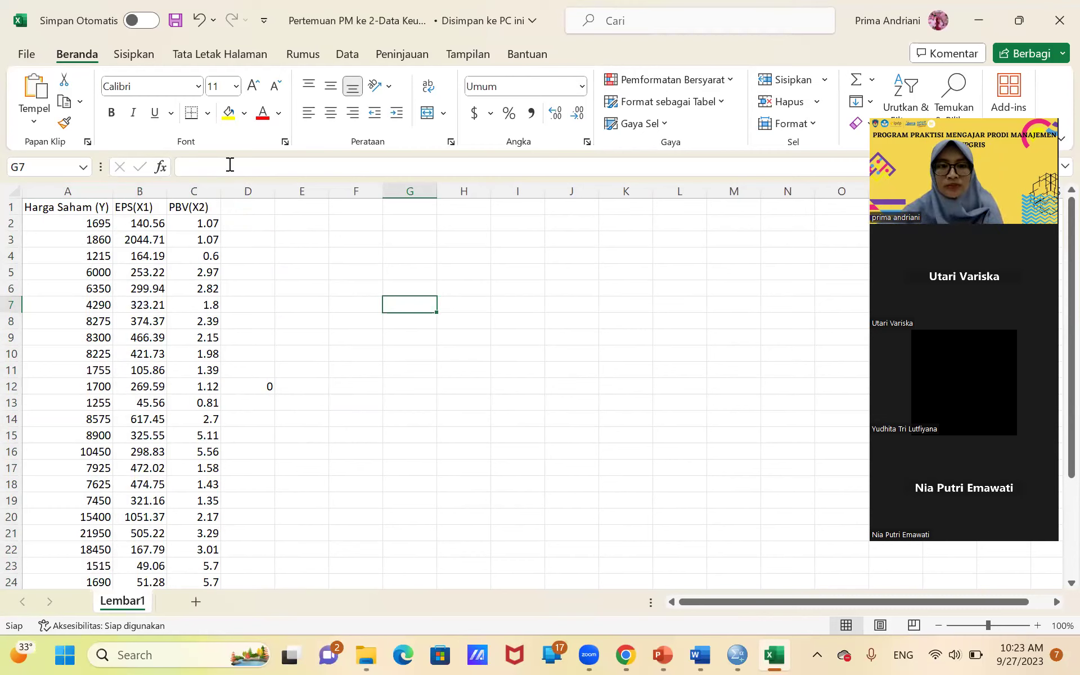
Step: Clear the stray formula in cell D12 so only the three variable columns hold data
{"action": "left_click", "coordinate": [188, 228]}
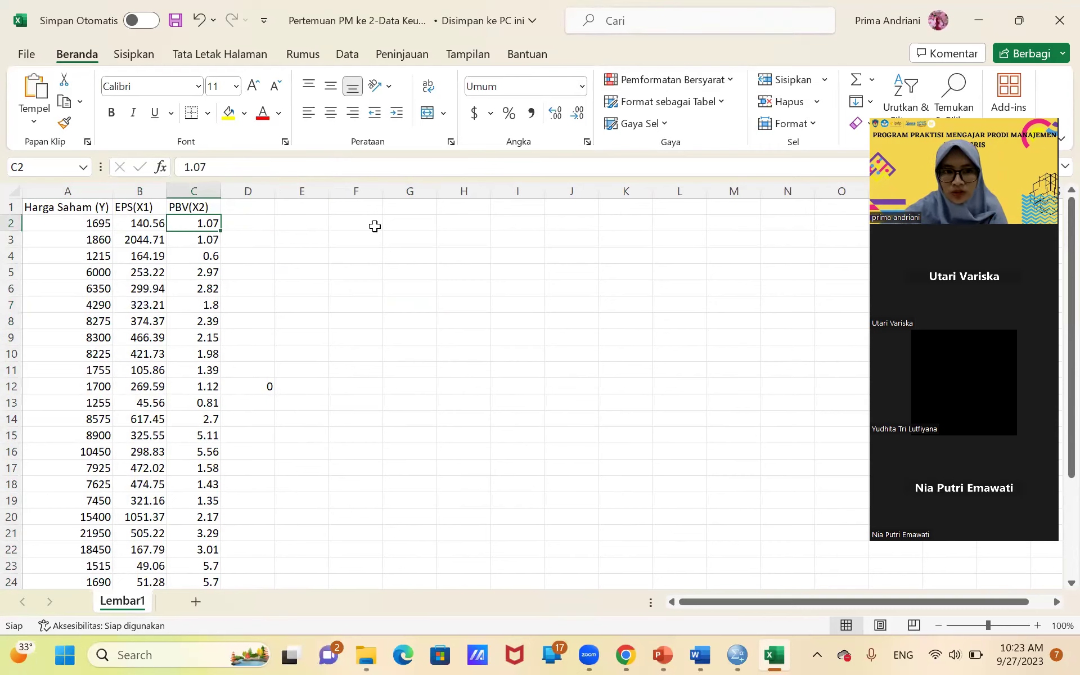
{"action": "left_click", "coordinate": [518, 287]}
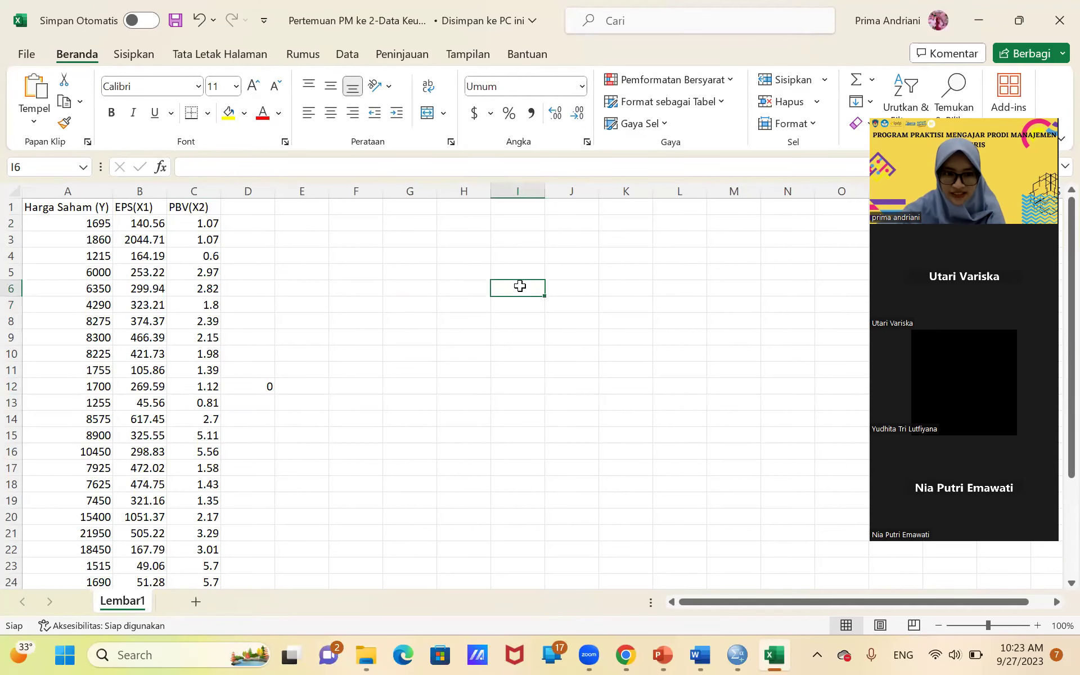
{"action": "scroll", "coordinate": [519, 287], "scroll_direction": "down", "scroll_amount": 2}
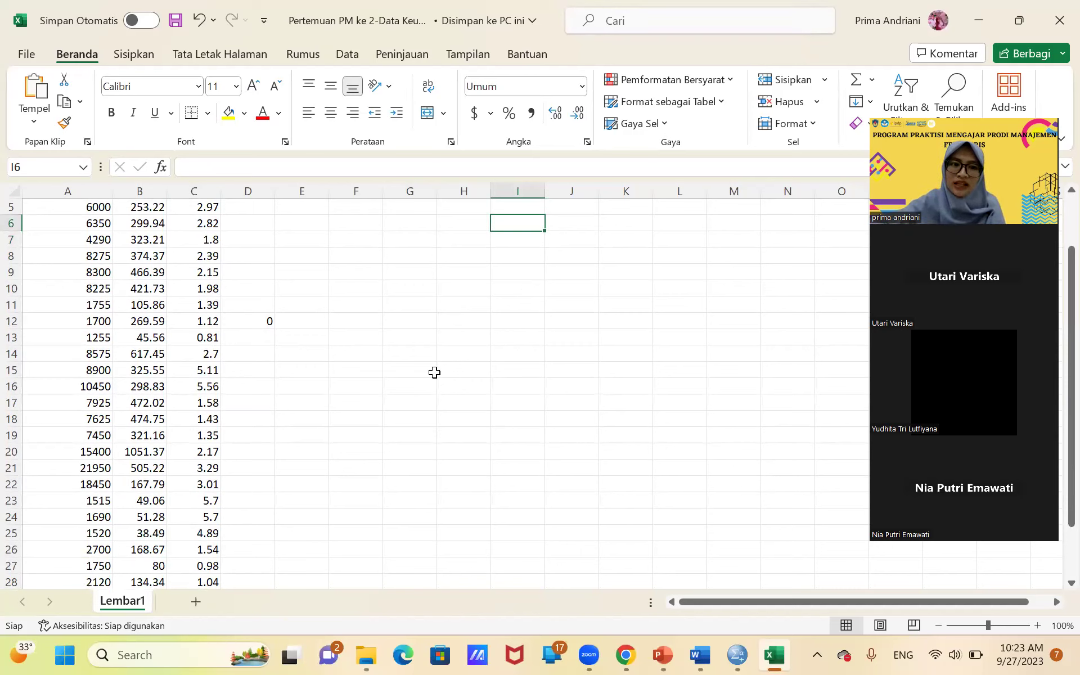
{"action": "left_click", "coordinate": [257, 318]}
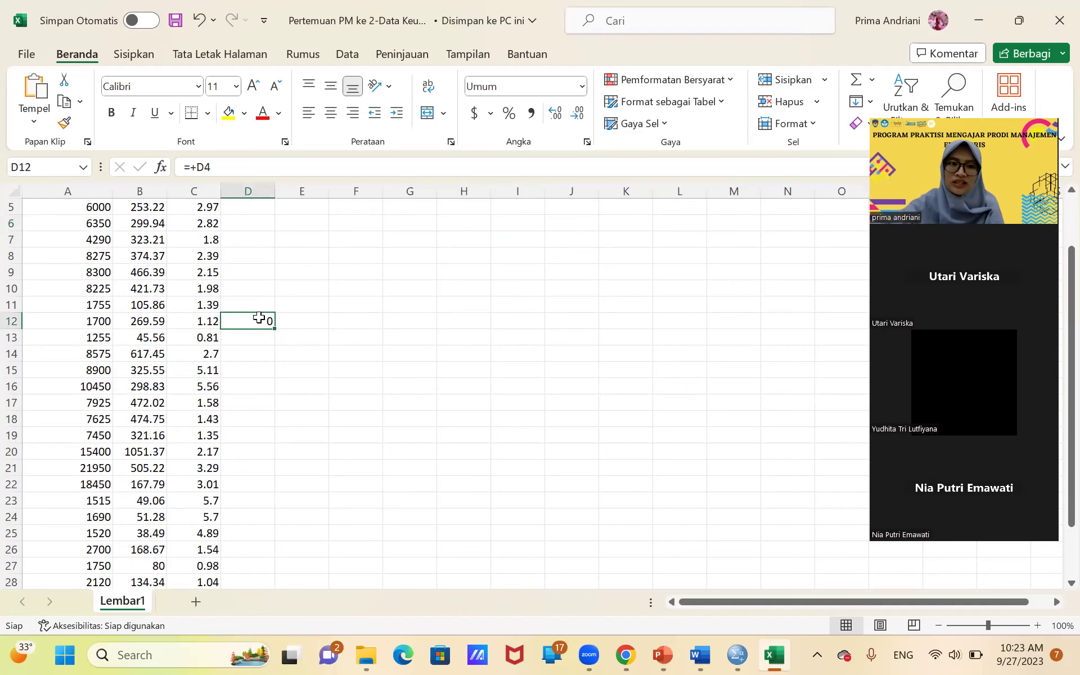
{"action": "left_click", "coordinate": [419, 350]}
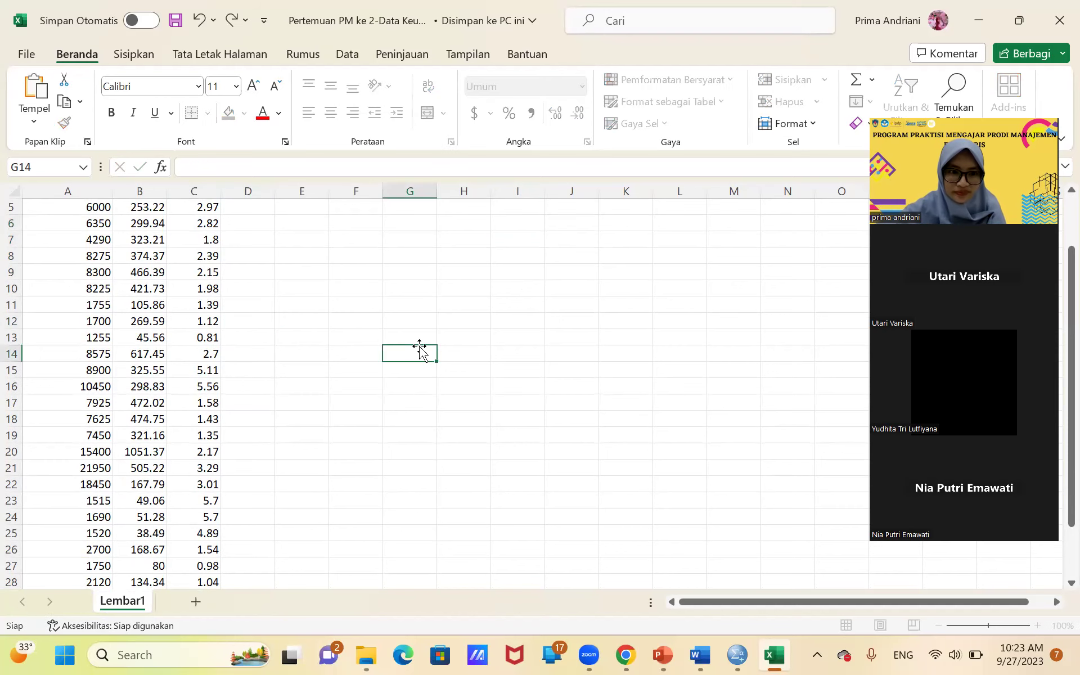
{"action": "scroll", "coordinate": [329, 370], "scroll_direction": "up", "scroll_amount": 2}
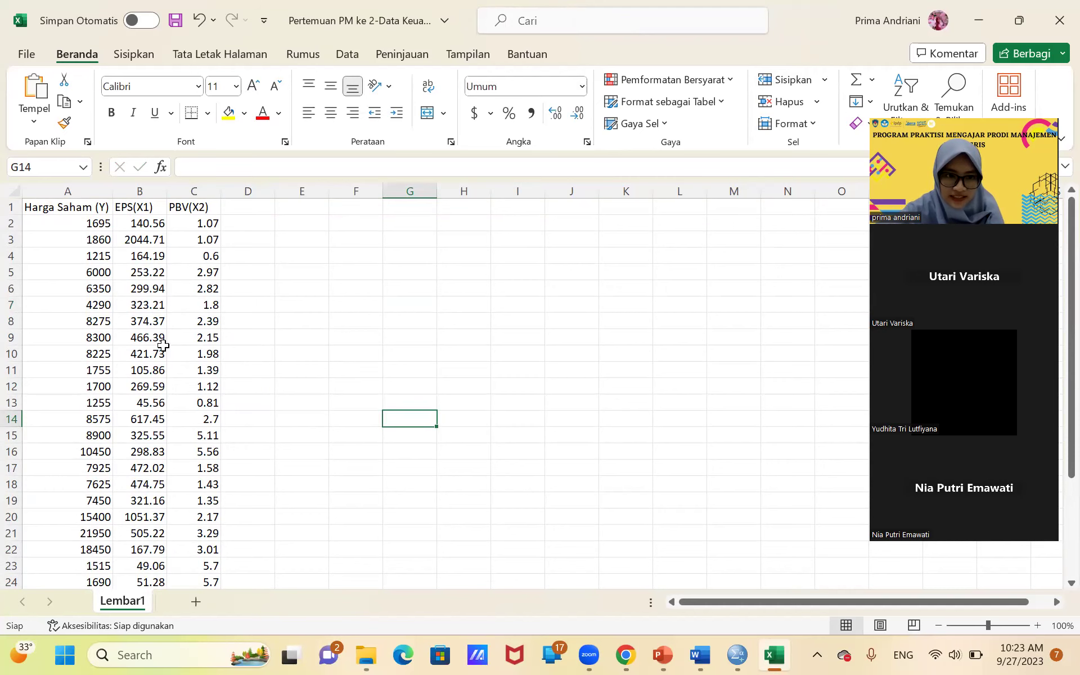
Step: Close the financial data workbook, saving its changes, and exit Excel
{"action": "left_click", "coordinate": [1054, 13]}
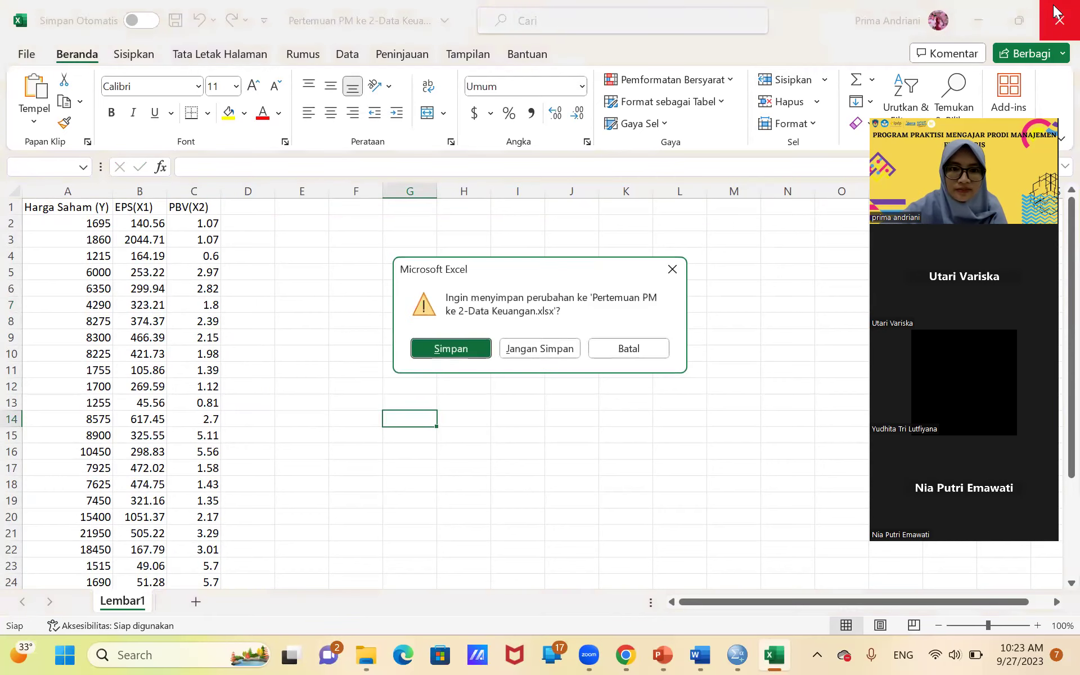
{"action": "key", "text": "Return"}
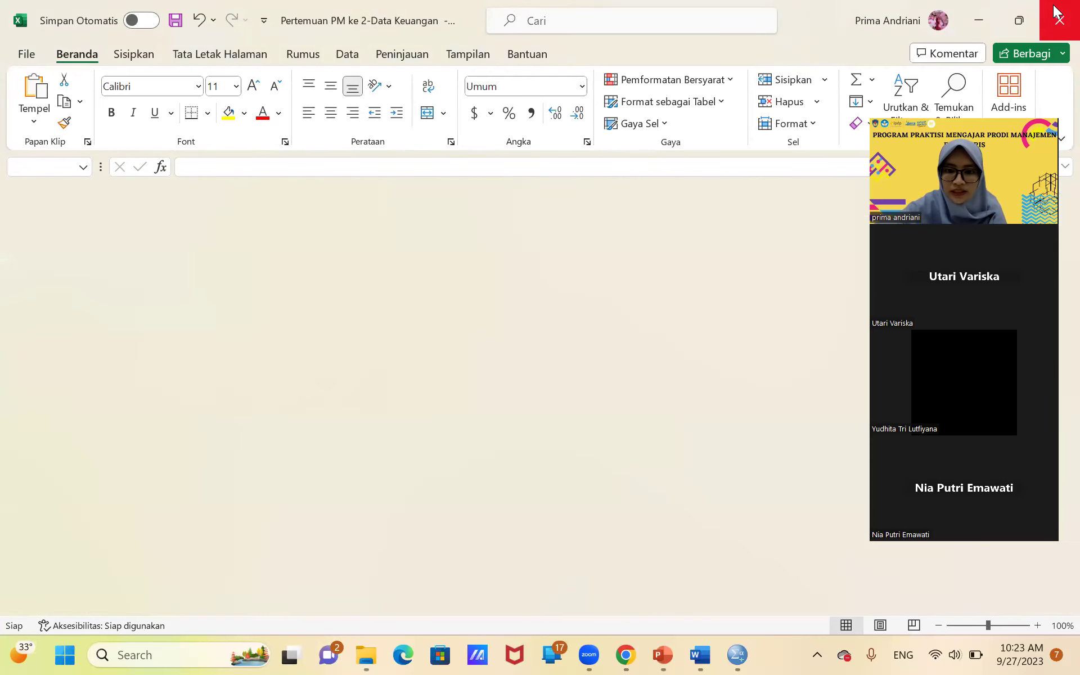
{"action": "left_click", "coordinate": [1055, 13]}
{"action": "mouse_move", "coordinate": [774, 655]}
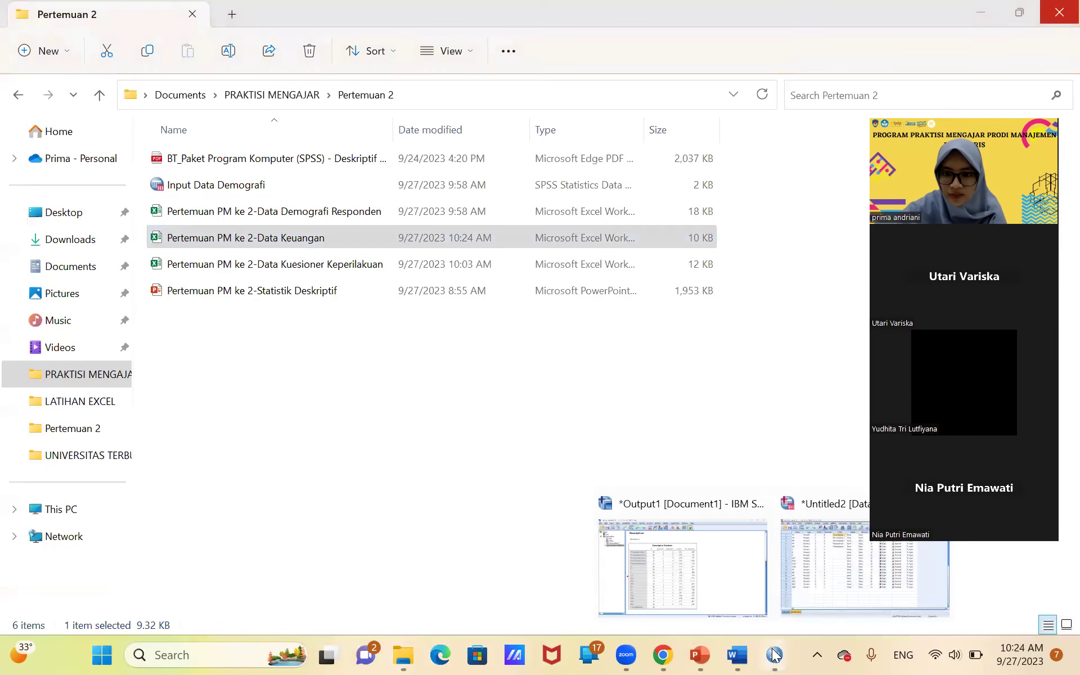
{"action": "left_click", "coordinate": [803, 578]}
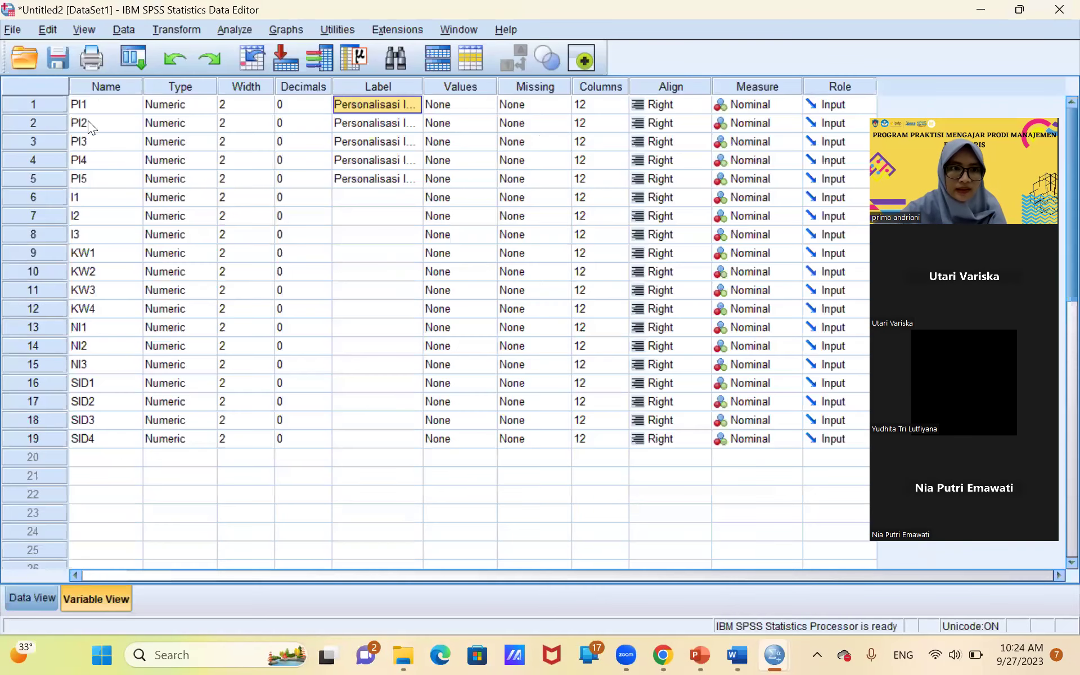
{"action": "left_click", "coordinate": [7, 33]}
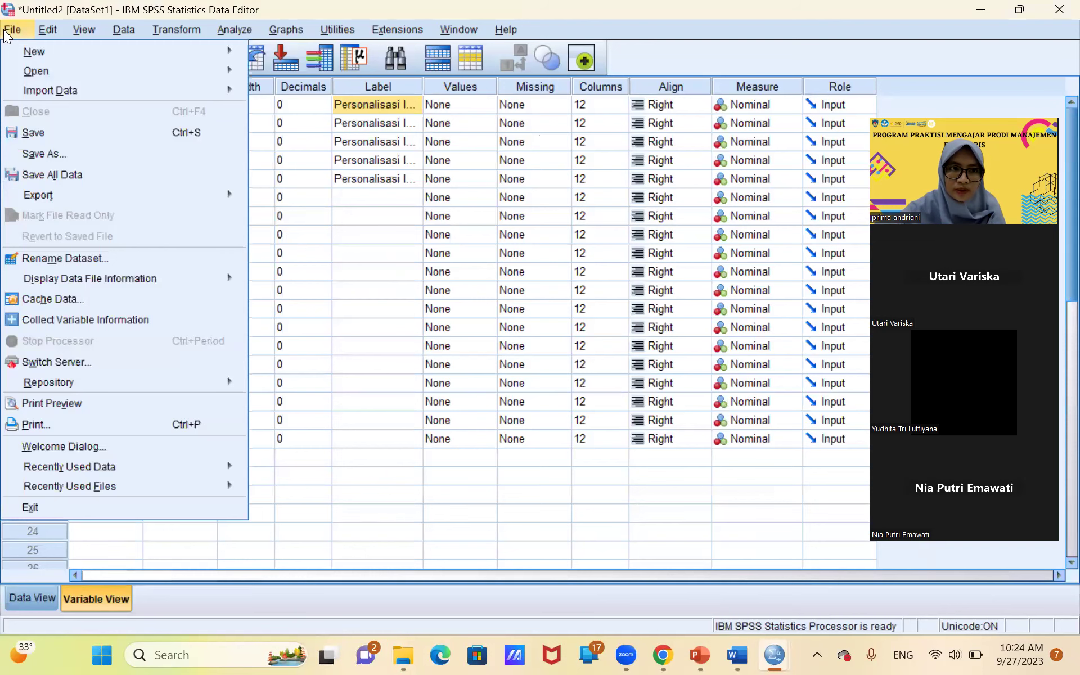
{"action": "mouse_move", "coordinate": [50, 90]}
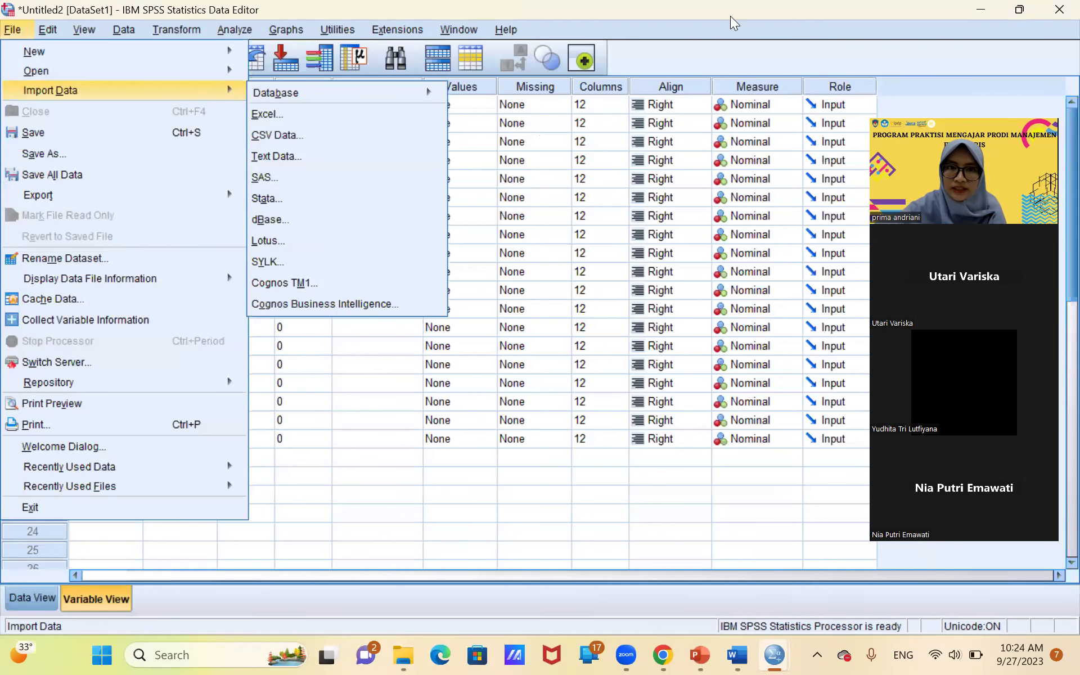
{"action": "left_click", "coordinate": [730, 16]}
{"action": "mouse_move", "coordinate": [774, 654]}
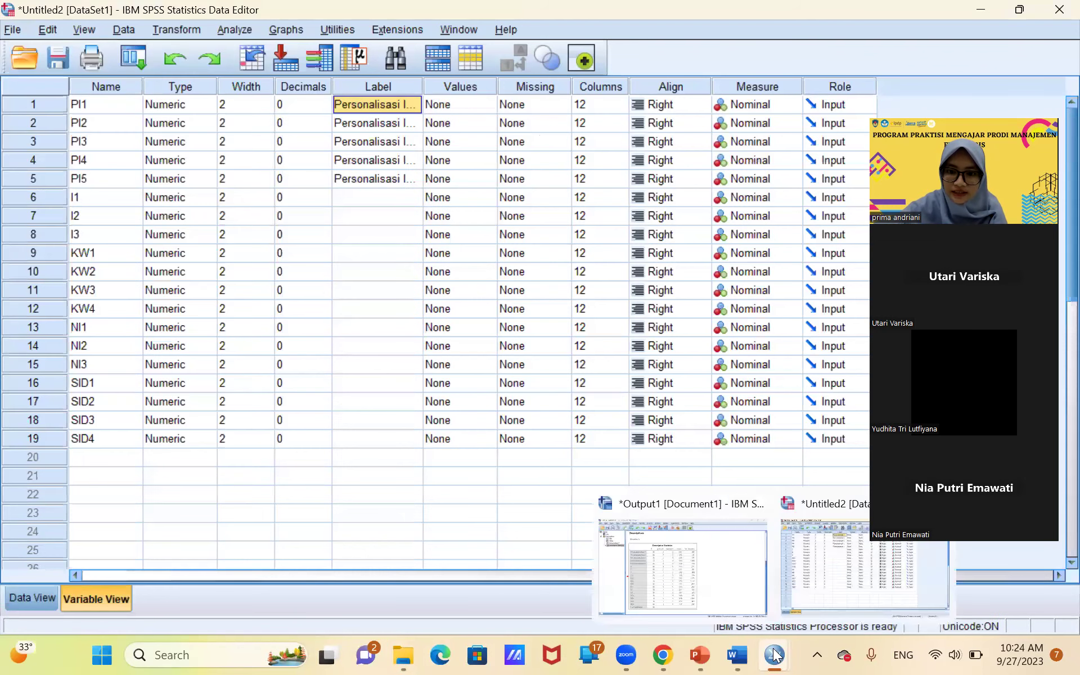
Step: Save the questionnaire's descriptives output as a viewer file named "Output1 Data Kuesioner" in Documents and close the output window
{"action": "left_click", "coordinate": [725, 574]}
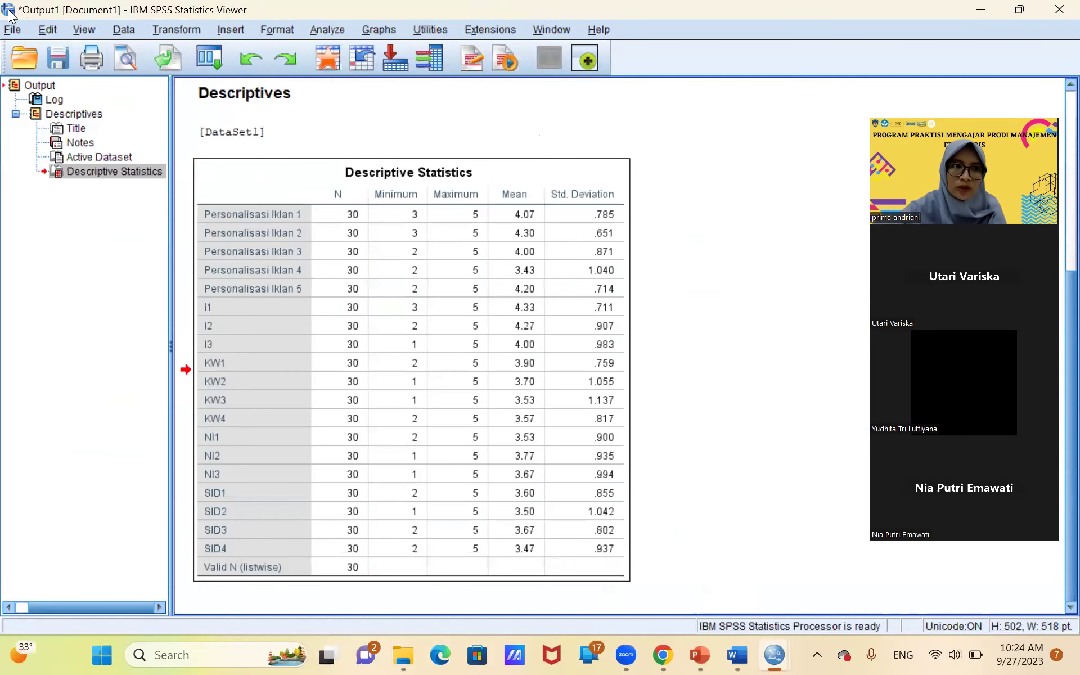
{"action": "left_click", "coordinate": [7, 30]}
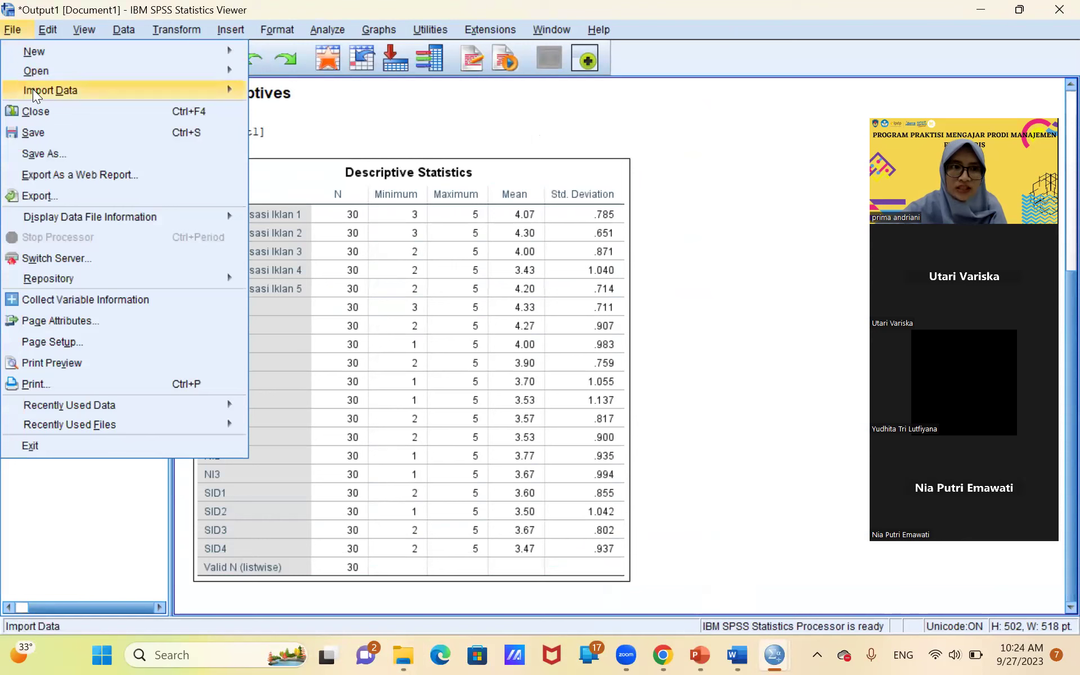
{"action": "left_click", "coordinate": [38, 153]}
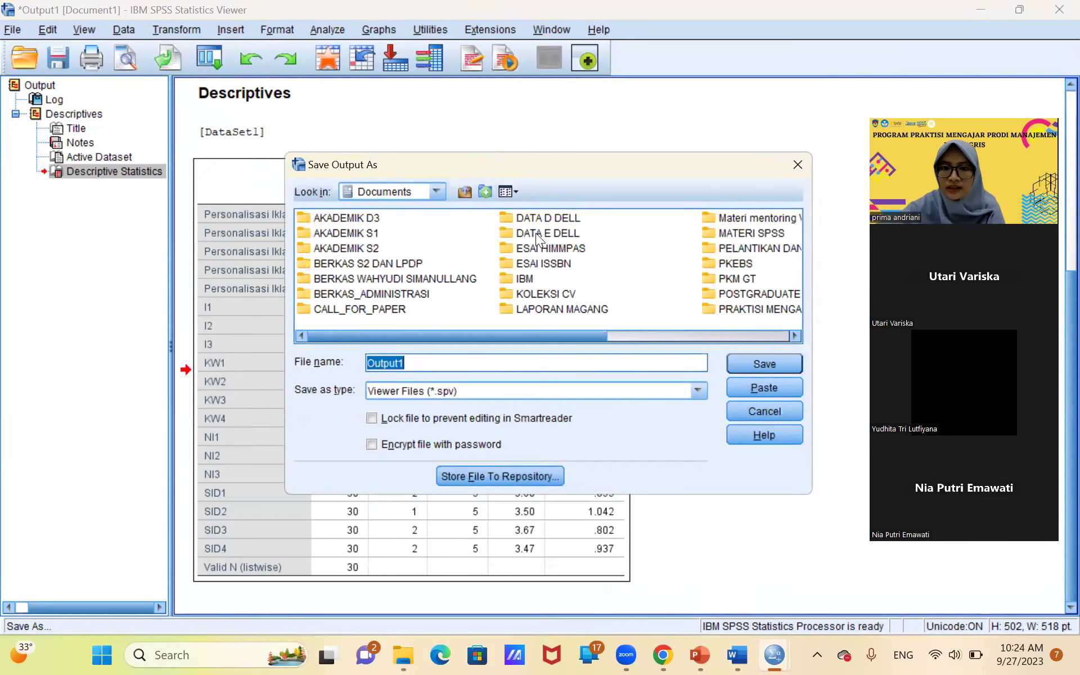
{"action": "left_click", "coordinate": [727, 311]}
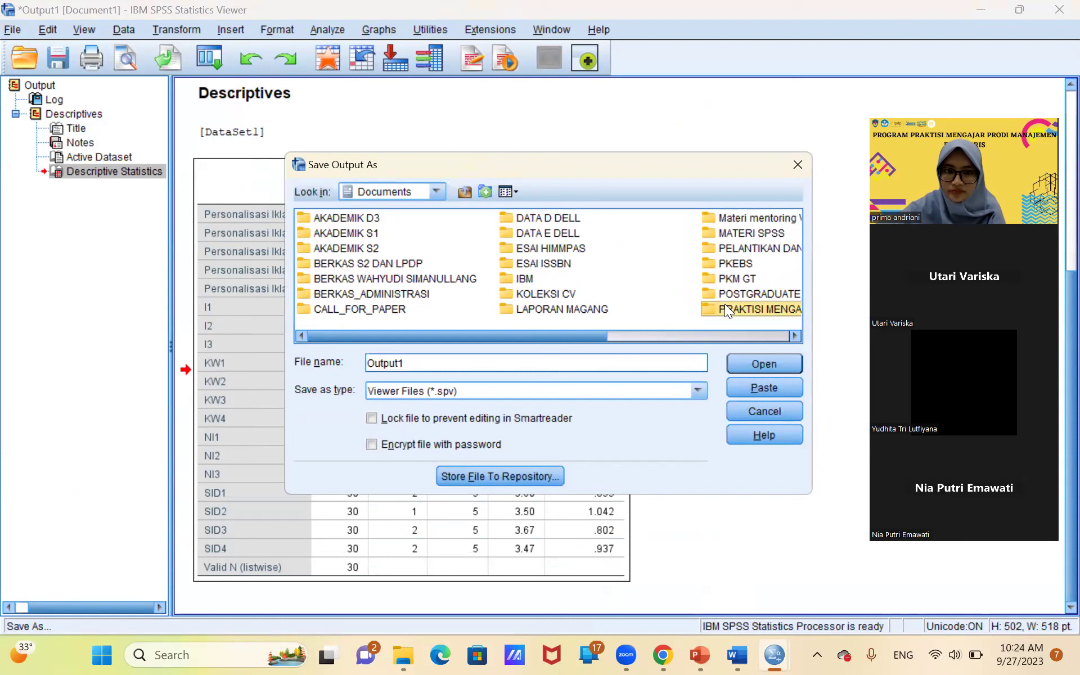
{"action": "double_click", "coordinate": [726, 308]}
{"action": "left_click", "coordinate": [726, 308]}
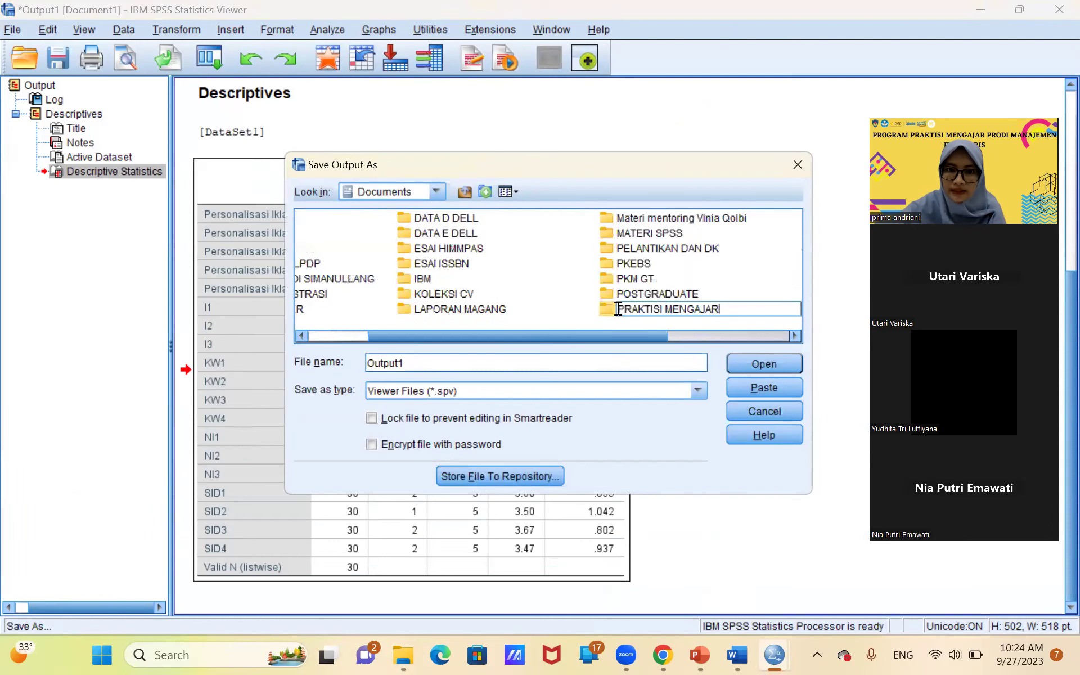
{"action": "left_click", "coordinate": [472, 364]}
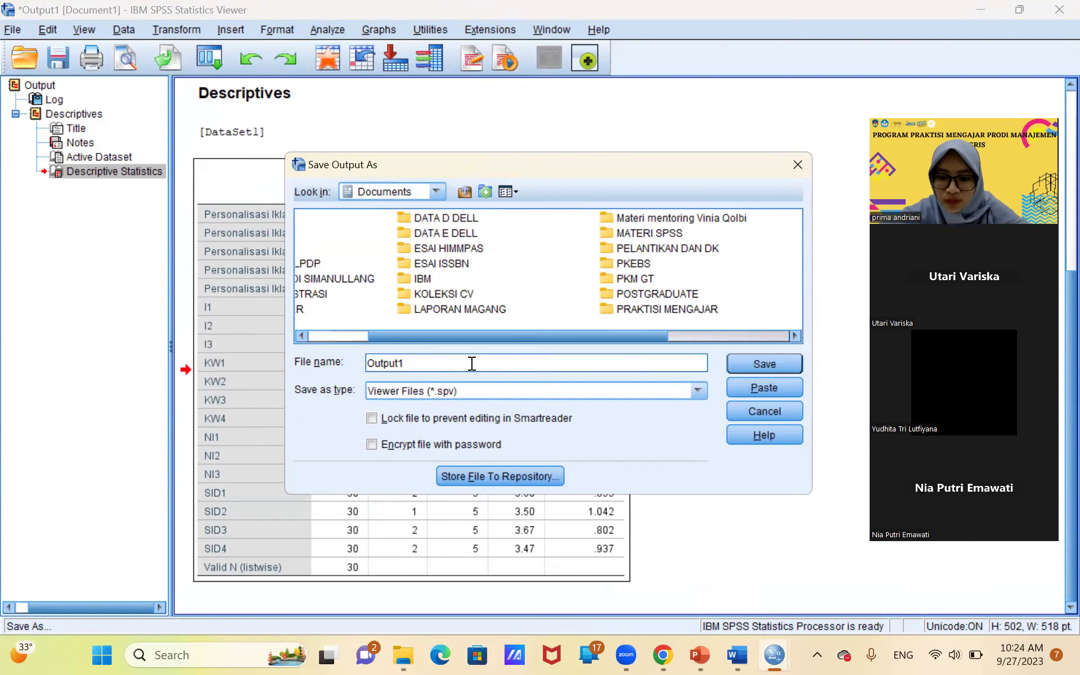
{"action": "type", "text": "Da"}
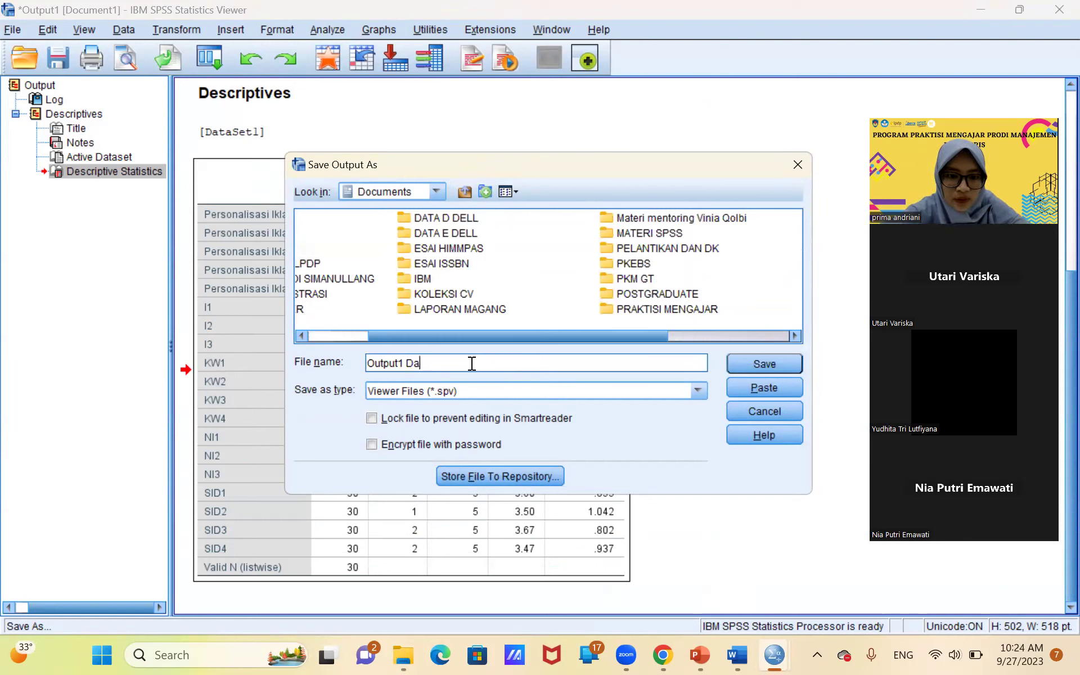
{"action": "type", "text": "ta Kue"}
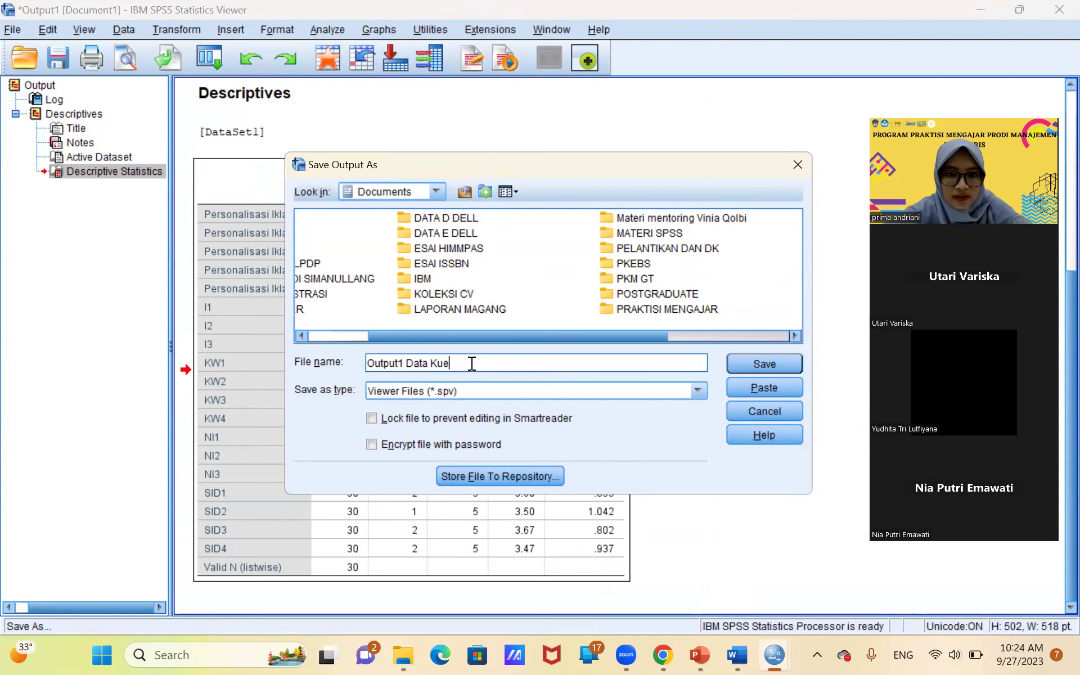
{"action": "type", "text": "sioner"}
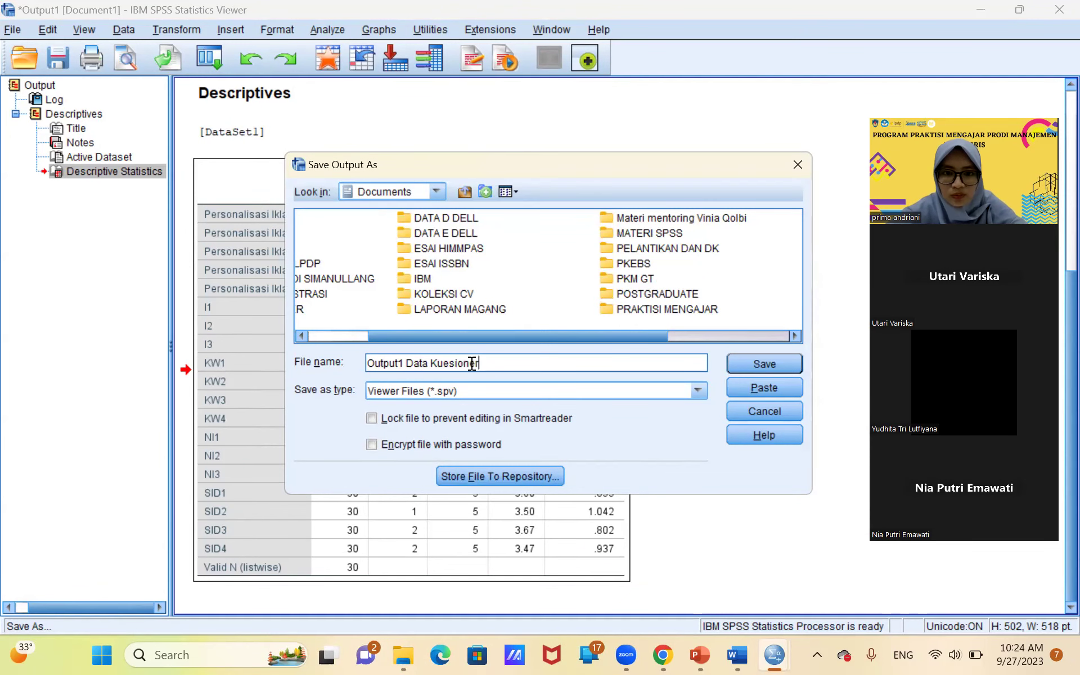
{"action": "key", "text": "Return"}
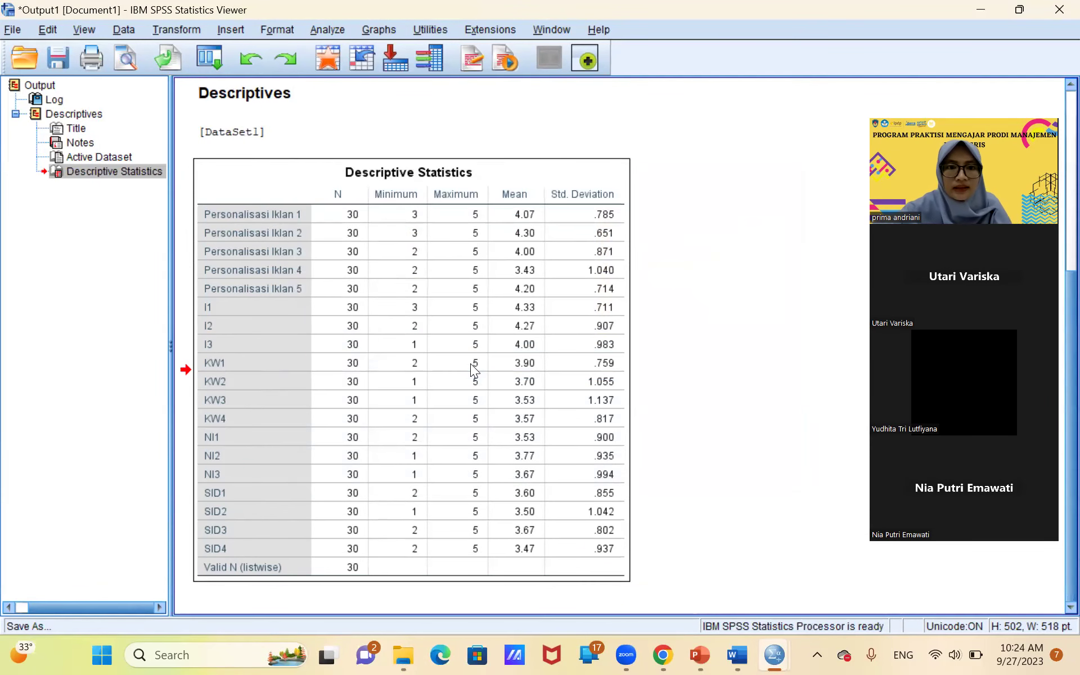
{"action": "left_click", "coordinate": [1058, 8]}
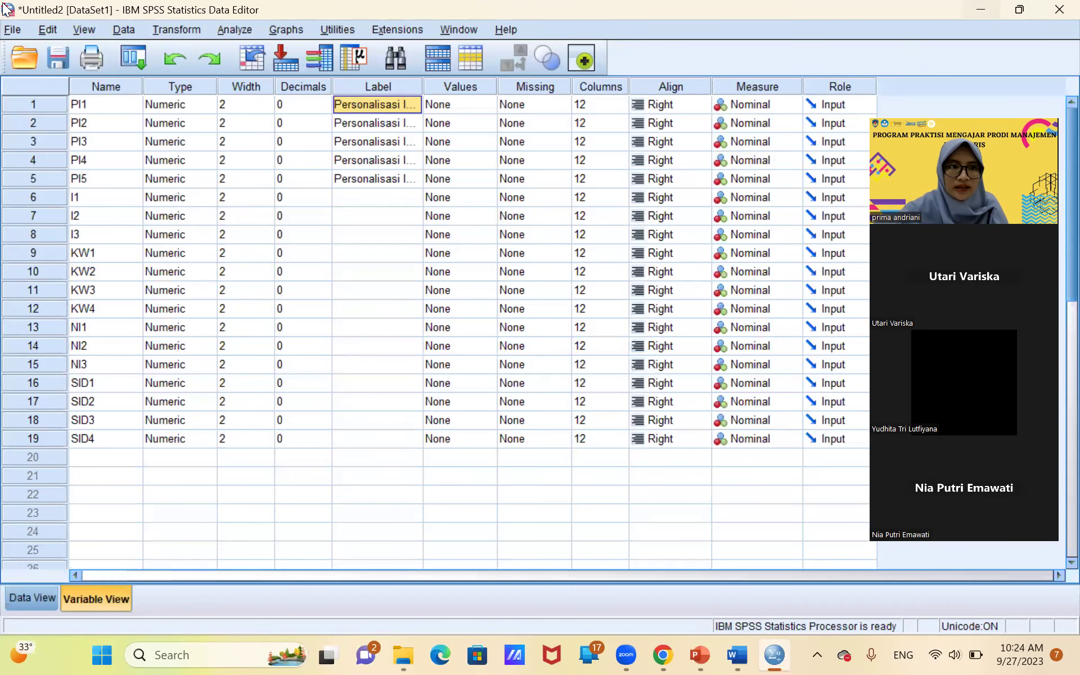
Step: Create a new empty dataset for the financial data
{"action": "left_click", "coordinate": [5, 33]}
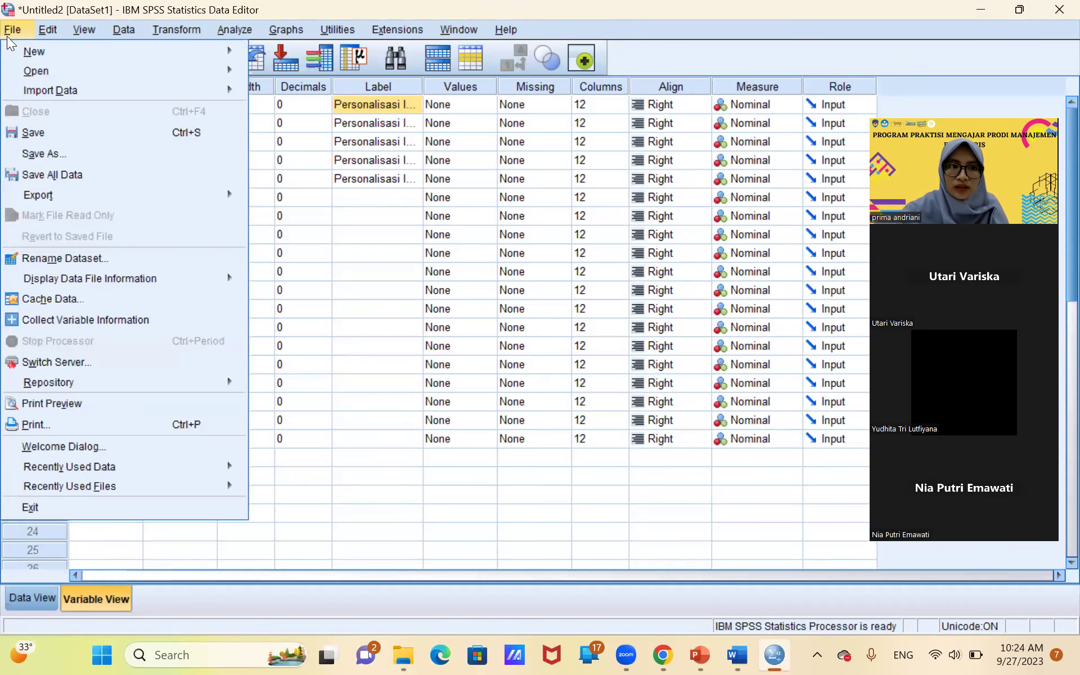
{"action": "mouse_move", "coordinate": [16, 55]}
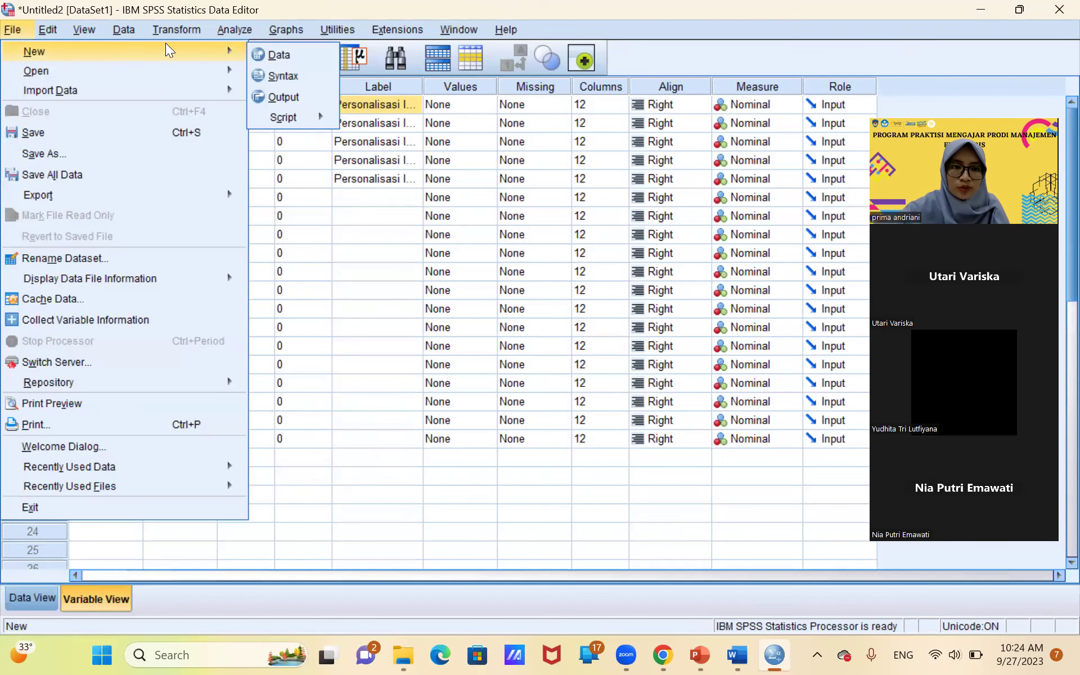
{"action": "left_click", "coordinate": [270, 52]}
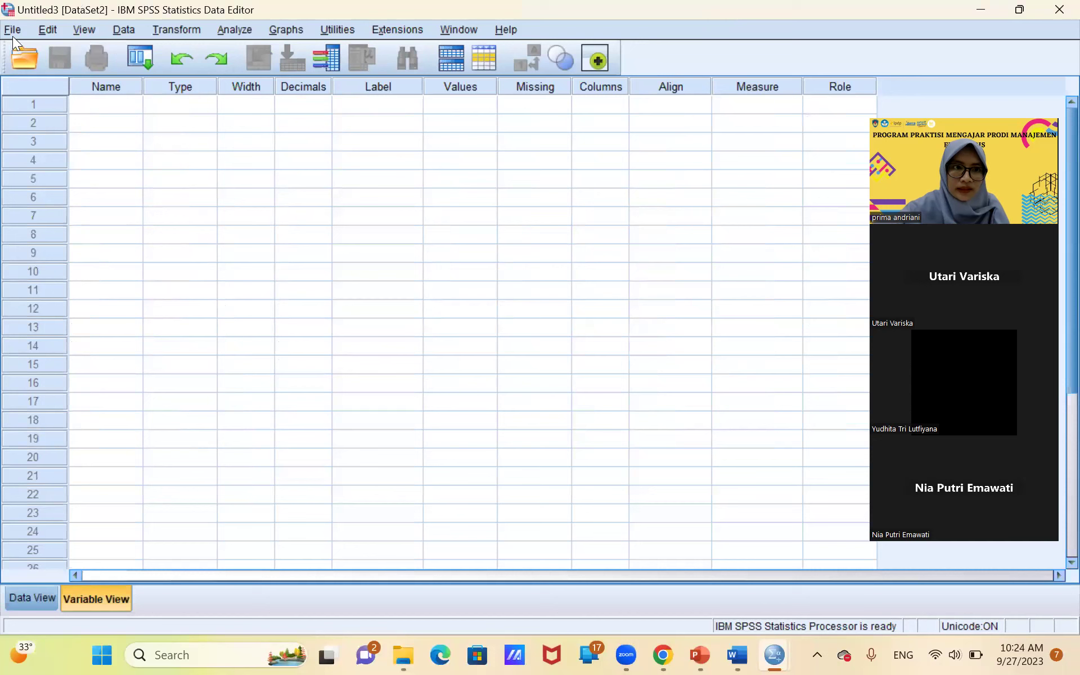
Step: Import the Excel workbook "Pertemuan PM ke 2-Data Keuangan.xlsx" from the Pertemuan 2 folder with the default read settings
{"action": "left_click", "coordinate": [5, 34]}
{"action": "mouse_move", "coordinate": [93, 69]}
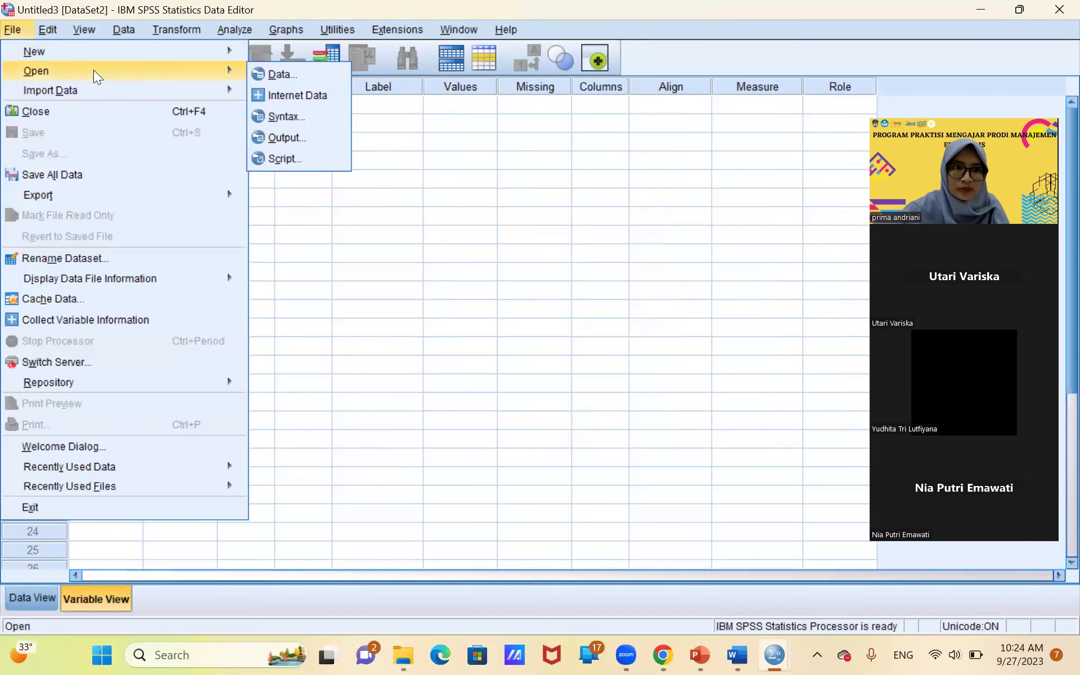
{"action": "left_click", "coordinate": [274, 77]}
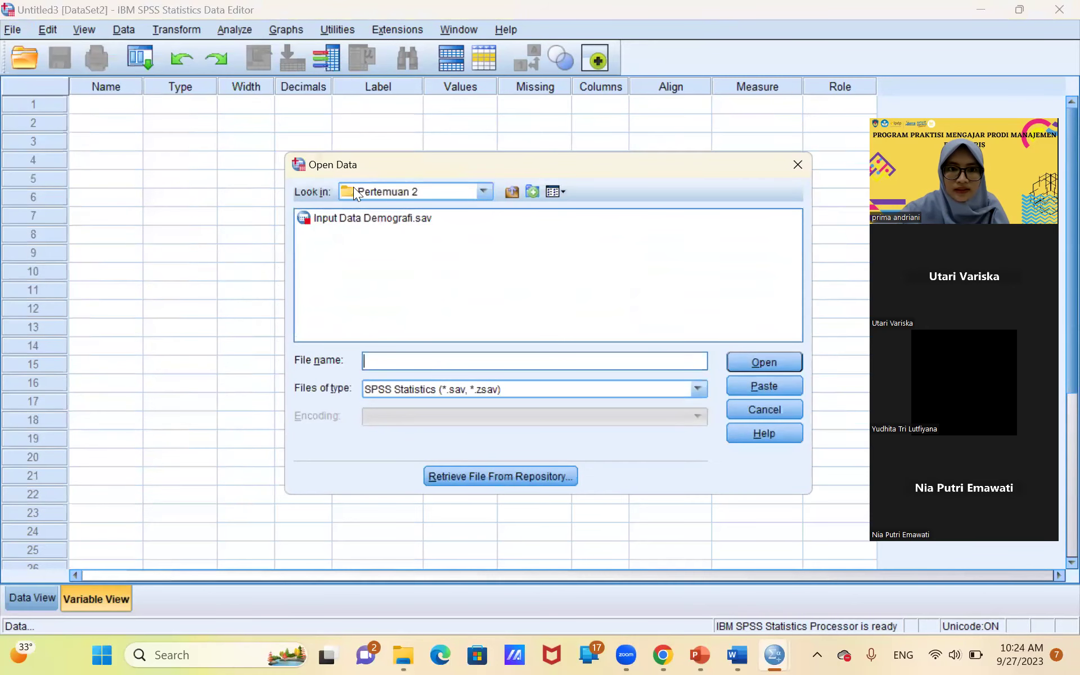
{"action": "left_click", "coordinate": [484, 192]}
{"action": "left_click", "coordinate": [516, 223]}
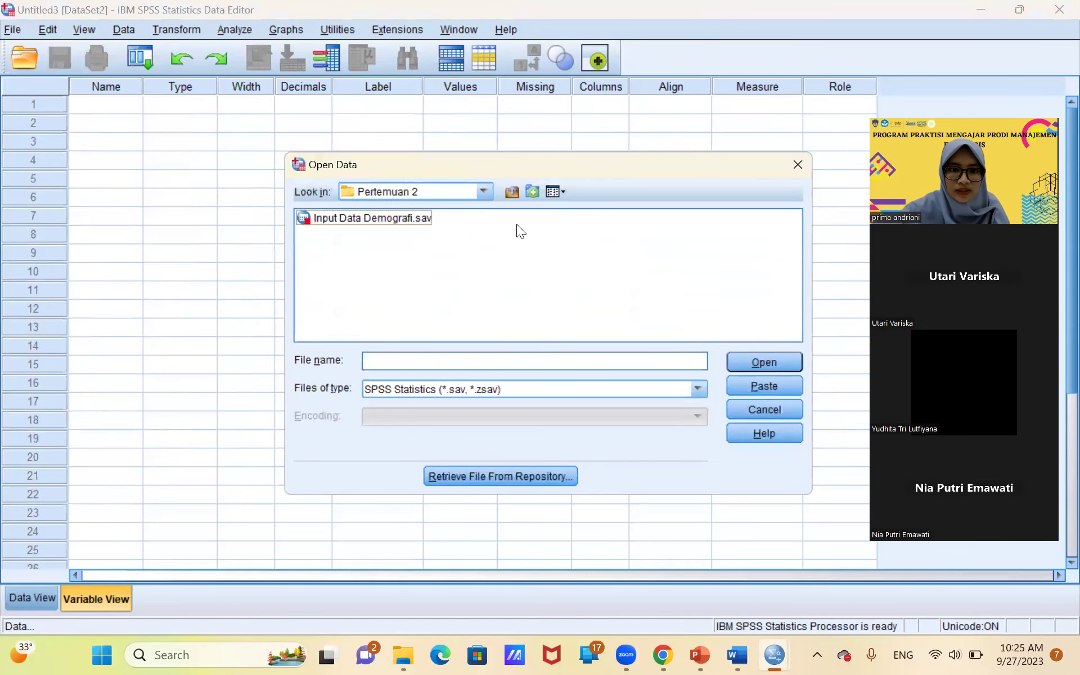
{"action": "left_click", "coordinate": [418, 388]}
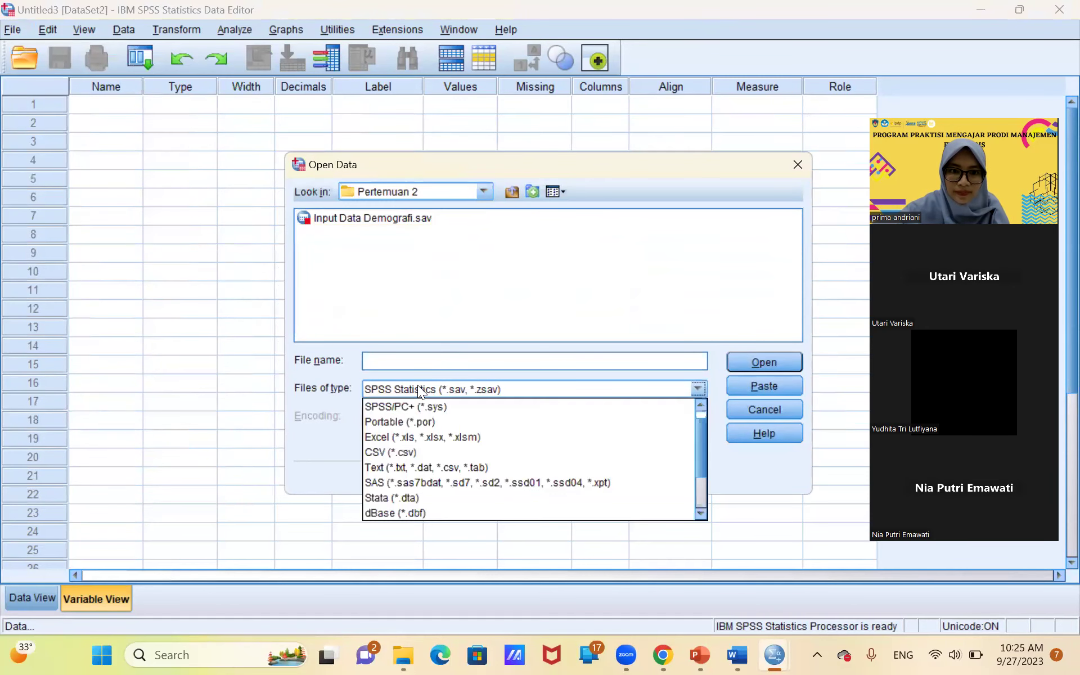
{"action": "left_click", "coordinate": [401, 438]}
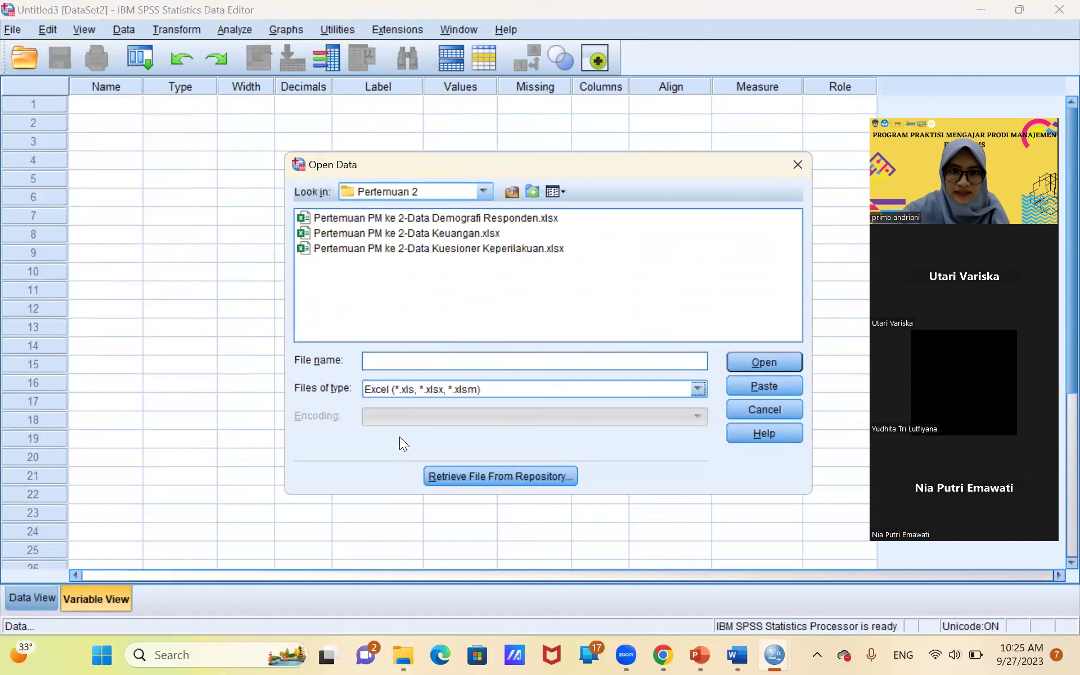
{"action": "left_click", "coordinate": [449, 234]}
{"action": "left_click", "coordinate": [745, 364]}
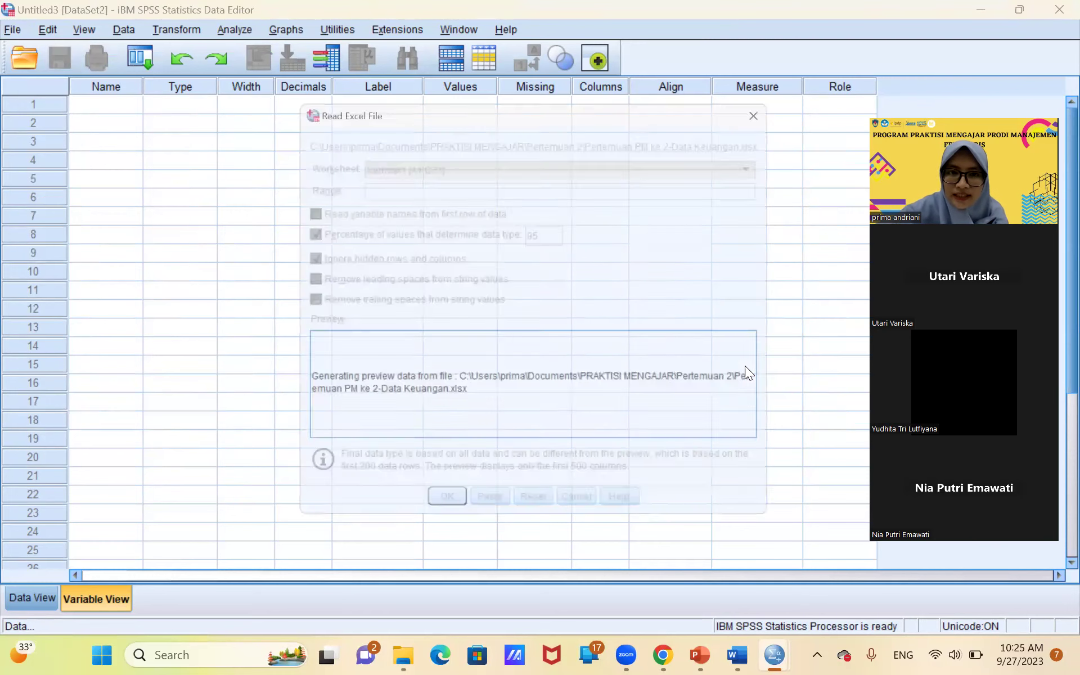
{"action": "key", "text": "Return"}
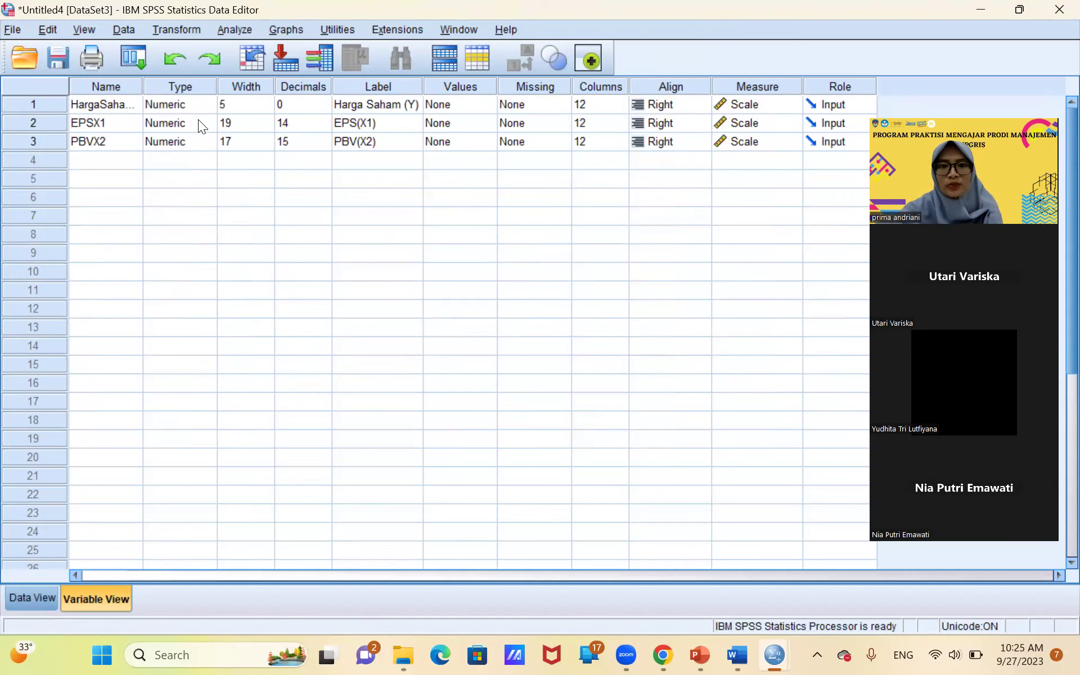
Step: Run Descriptives on Harga Saham (Y), EPS(X1) and PBV(X2) with mean, standard deviation, minimum and maximum
{"action": "left_click", "coordinate": [242, 29]}
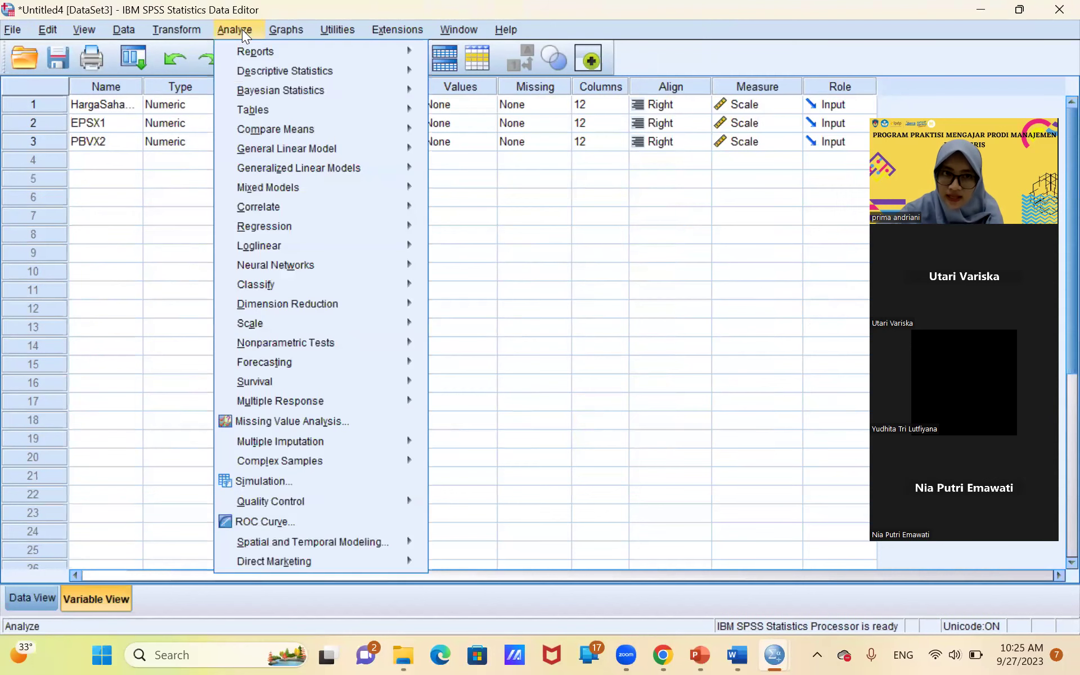
{"action": "mouse_move", "coordinate": [253, 67]}
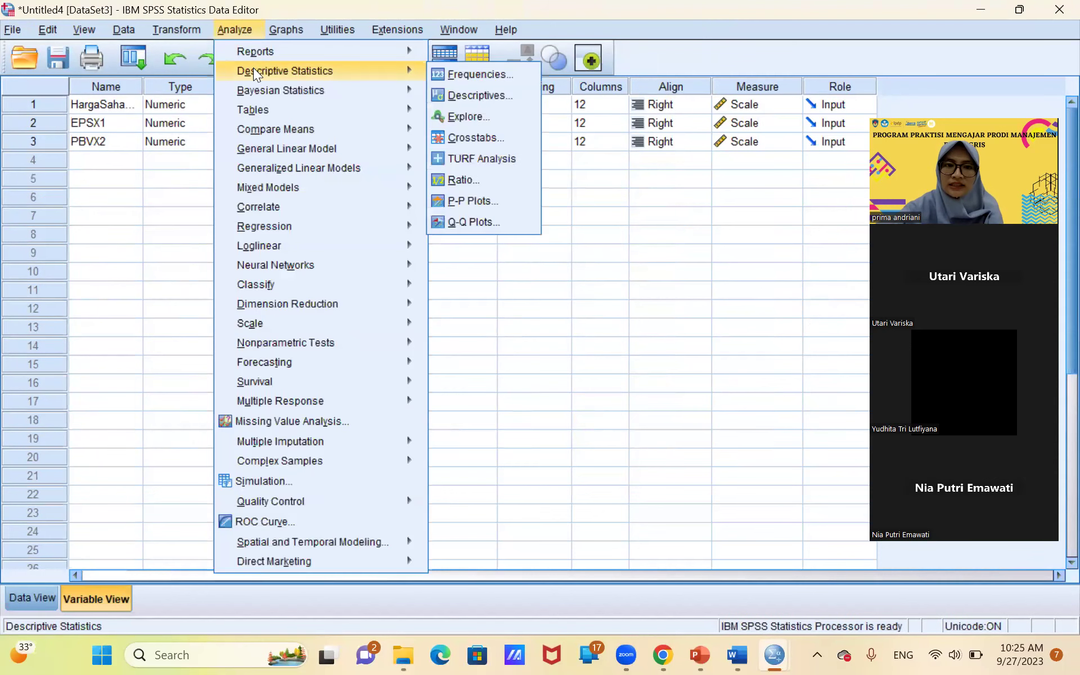
{"action": "left_click", "coordinate": [459, 97]}
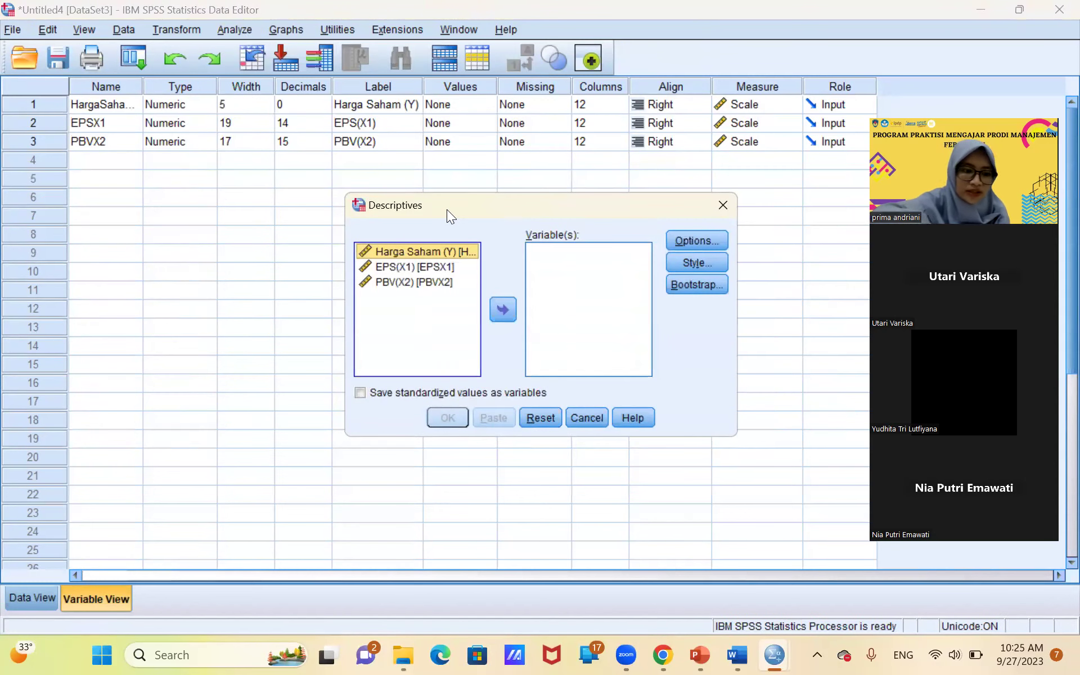
{"action": "key", "text": "ctrl+a"}
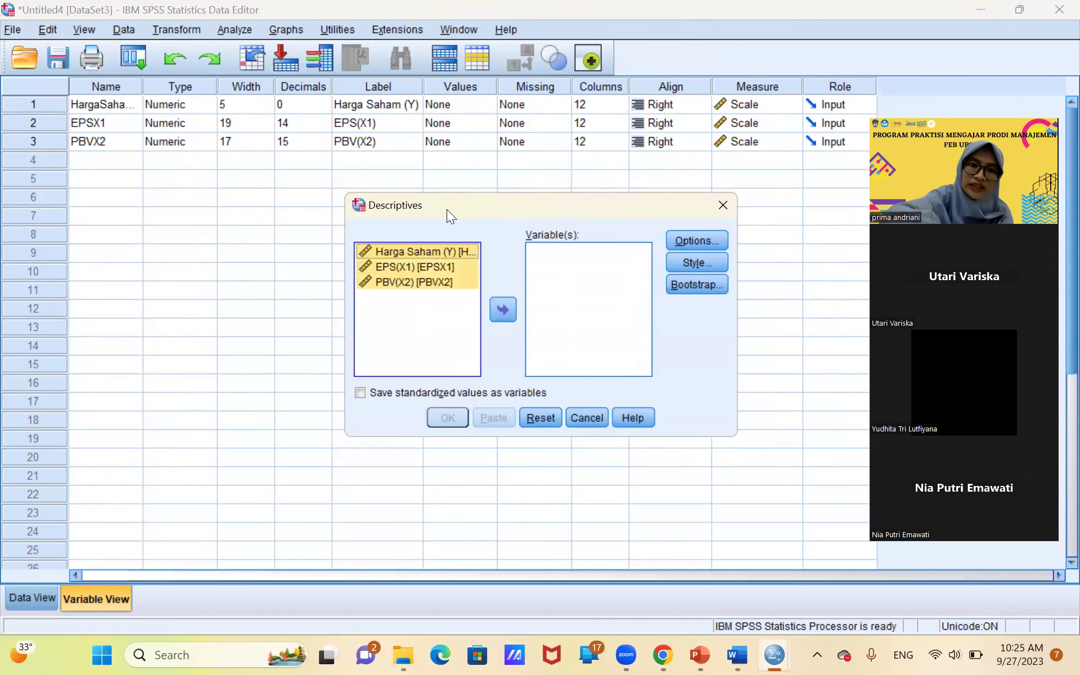
{"action": "left_click", "coordinate": [503, 310]}
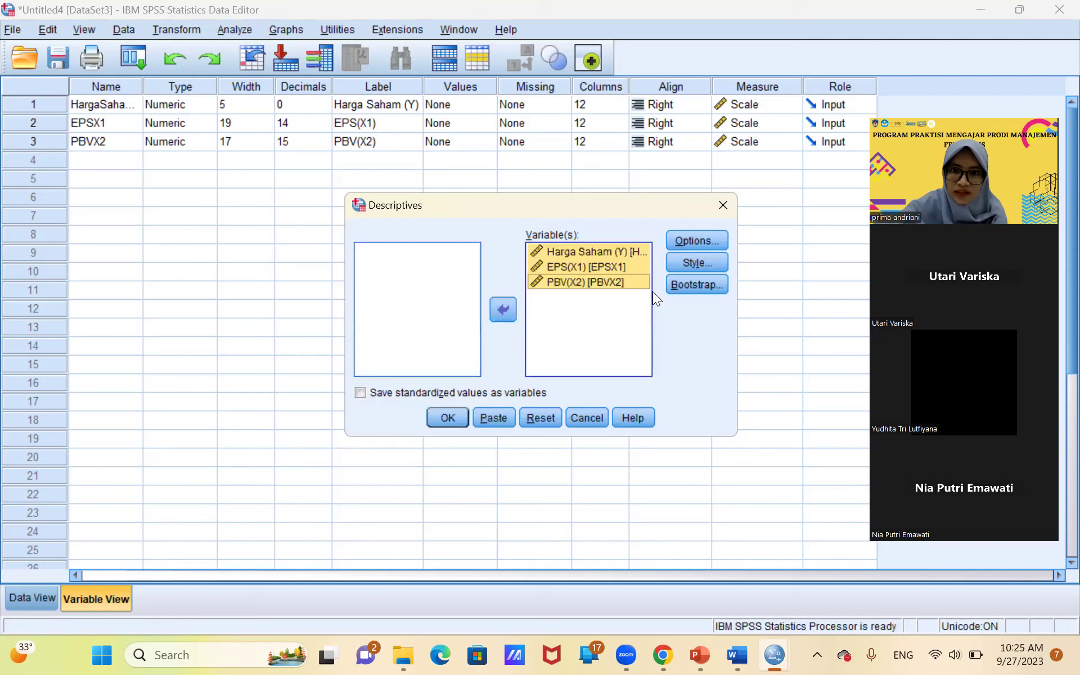
{"action": "left_click", "coordinate": [703, 241]}
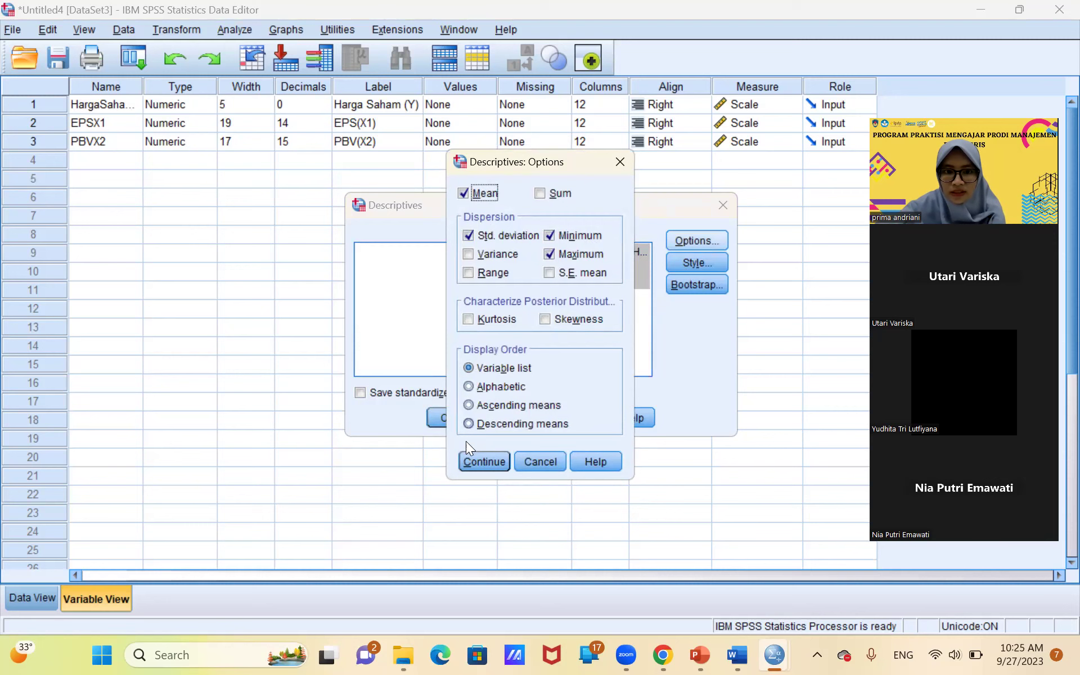
{"action": "left_click", "coordinate": [472, 454]}
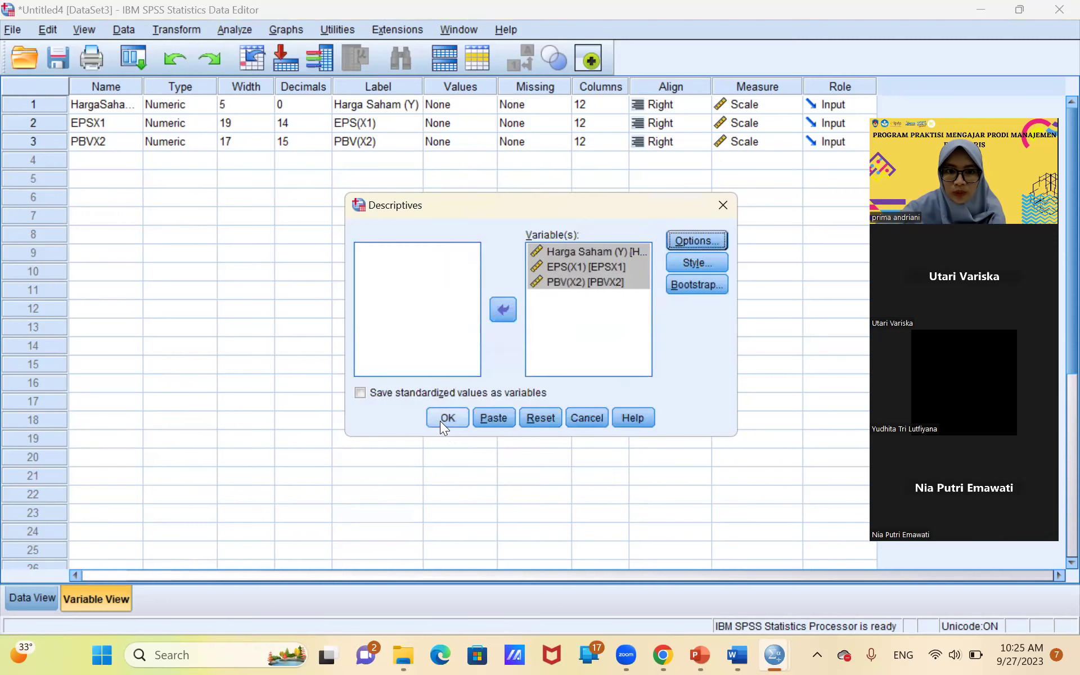
{"action": "left_click", "coordinate": [440, 420]}
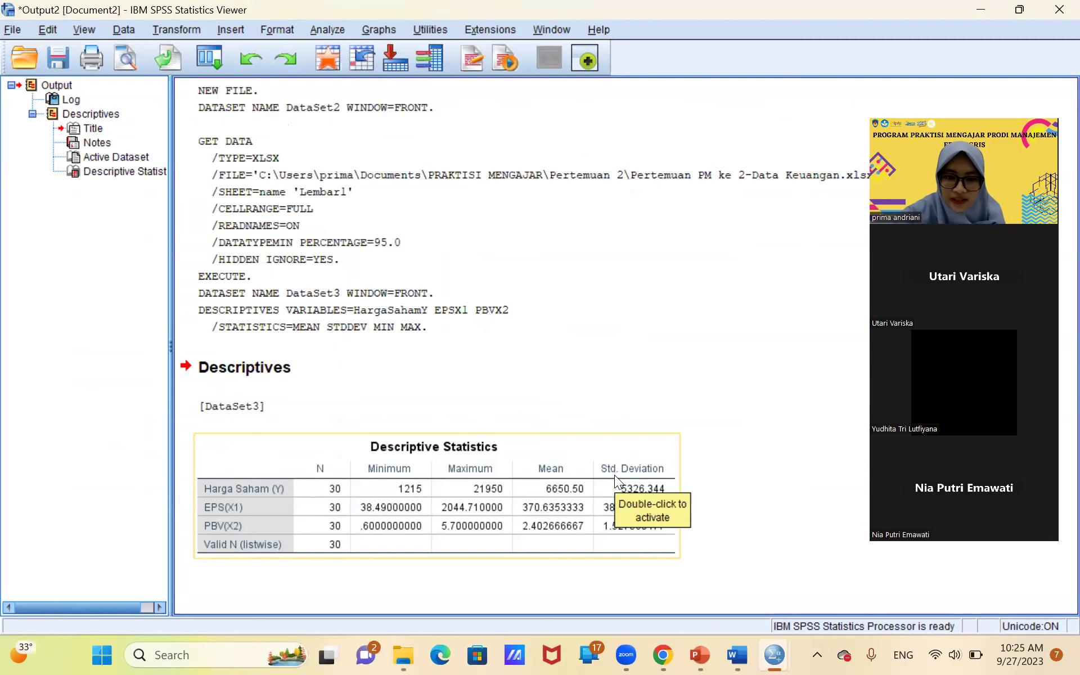
Step: Reopen the "Pertemuan PM ke 2-Data Keuangan" workbook in Excel, examine the first Harga Saham (Y) values, and close it
{"action": "mouse_move", "coordinate": [408, 655]}
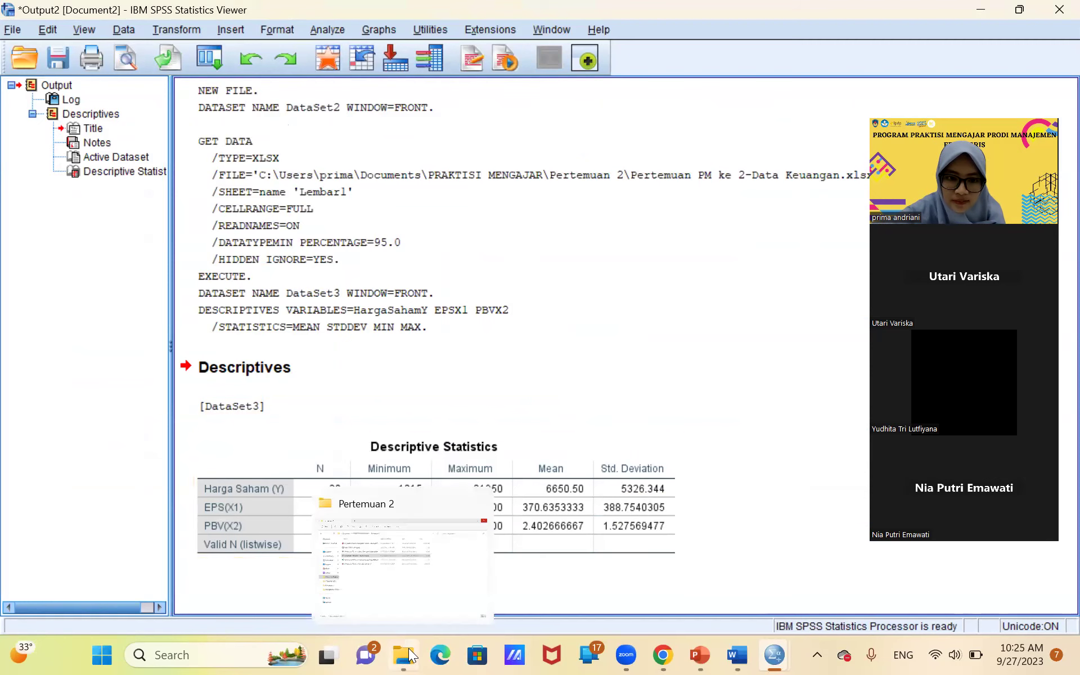
{"action": "left_click", "coordinate": [398, 583]}
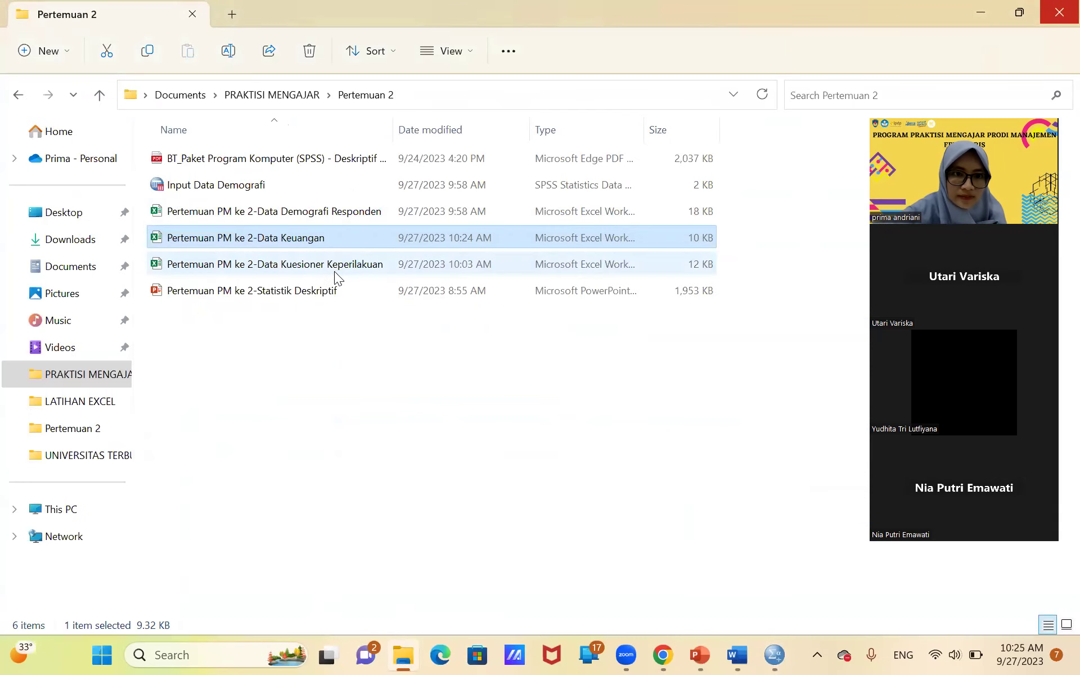
{"action": "double_click", "coordinate": [327, 237]}
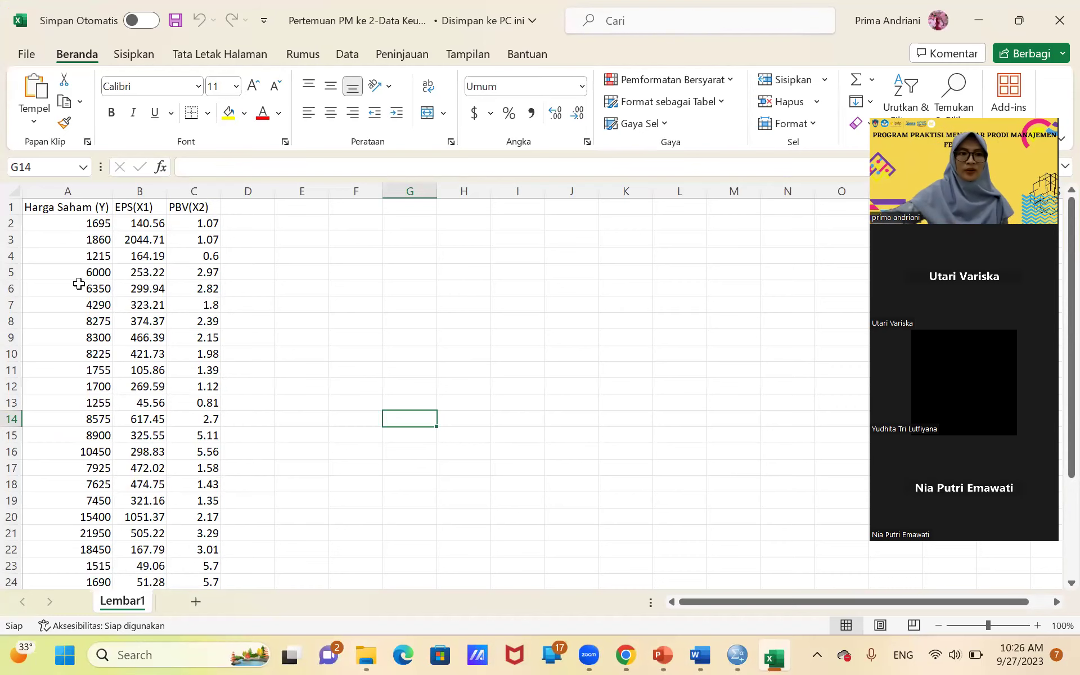
{"action": "left_click", "coordinate": [58, 224]}
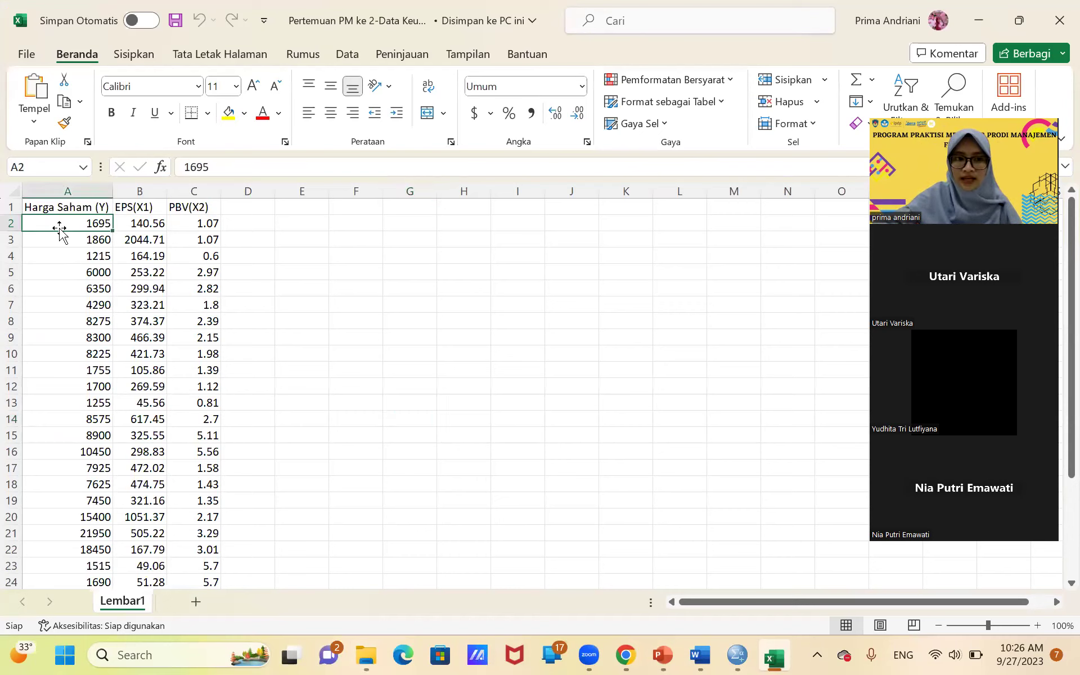
{"action": "left_click", "coordinate": [54, 242]}
{"action": "left_click", "coordinate": [54, 254]}
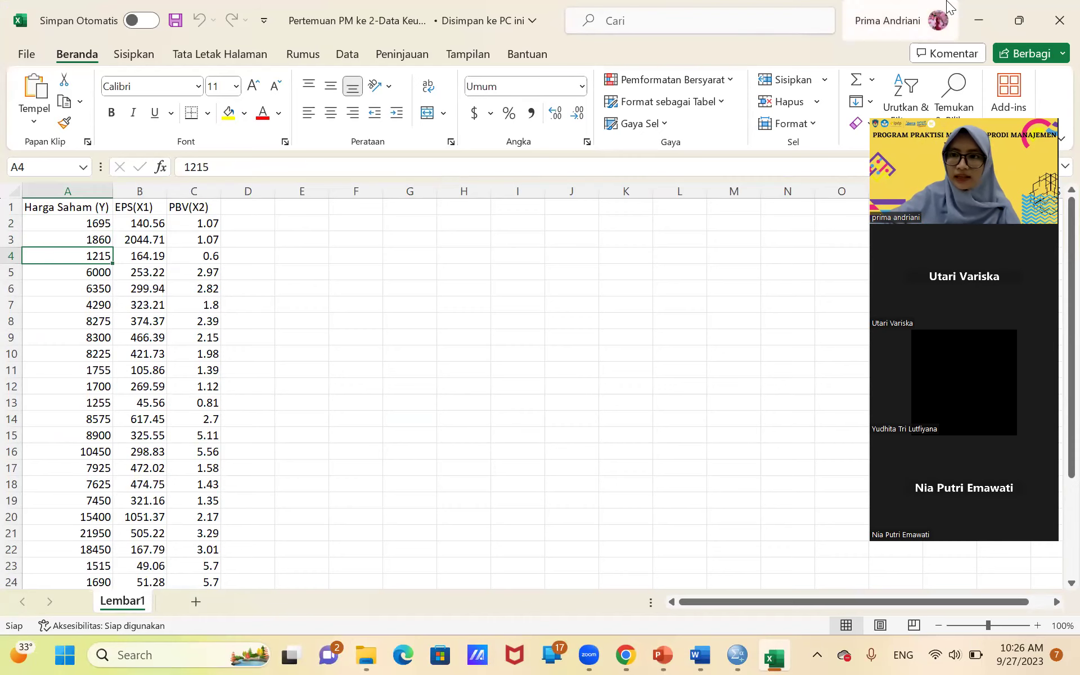
{"action": "left_click", "coordinate": [1054, 10]}
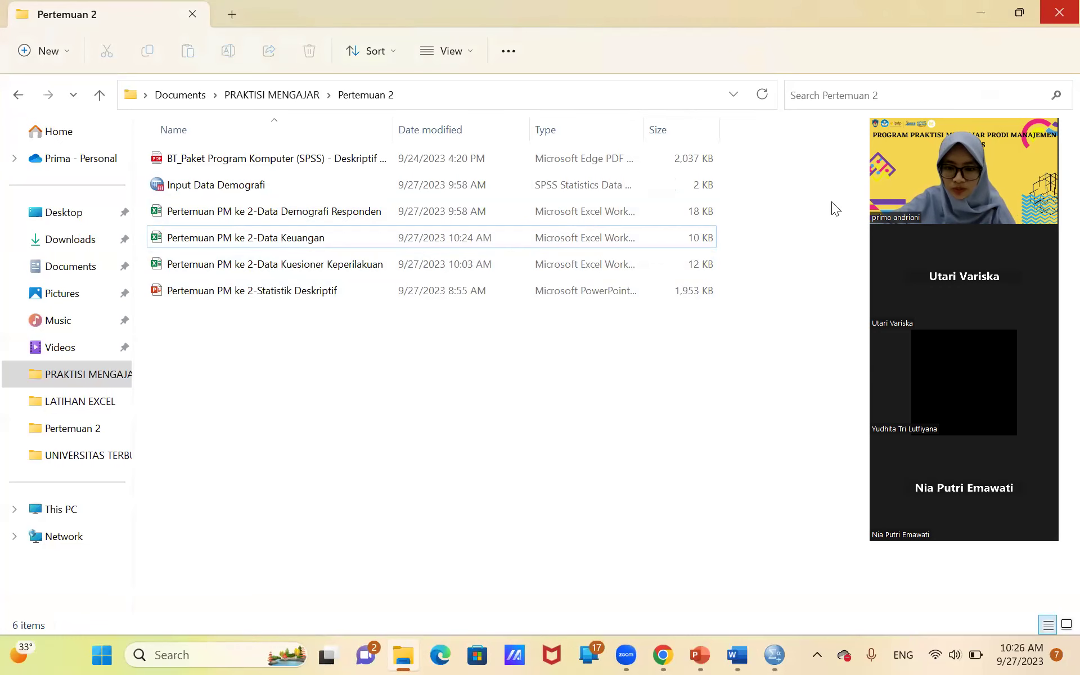
Step: Switch to the "Pertemuan PM ke 2-Statistik Deskriptif" presentation in PowerPoint and run the slide show from the "Pengenalan SPSS" slide through to slide 3
{"action": "mouse_move", "coordinate": [701, 654]}
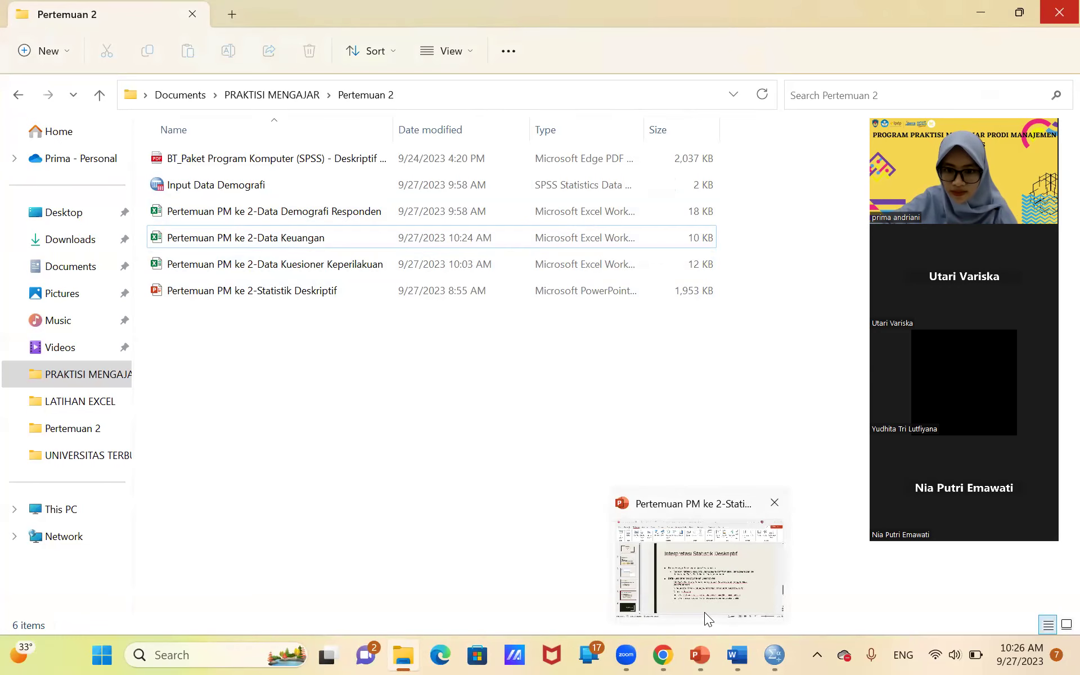
{"action": "left_click", "coordinate": [704, 612]}
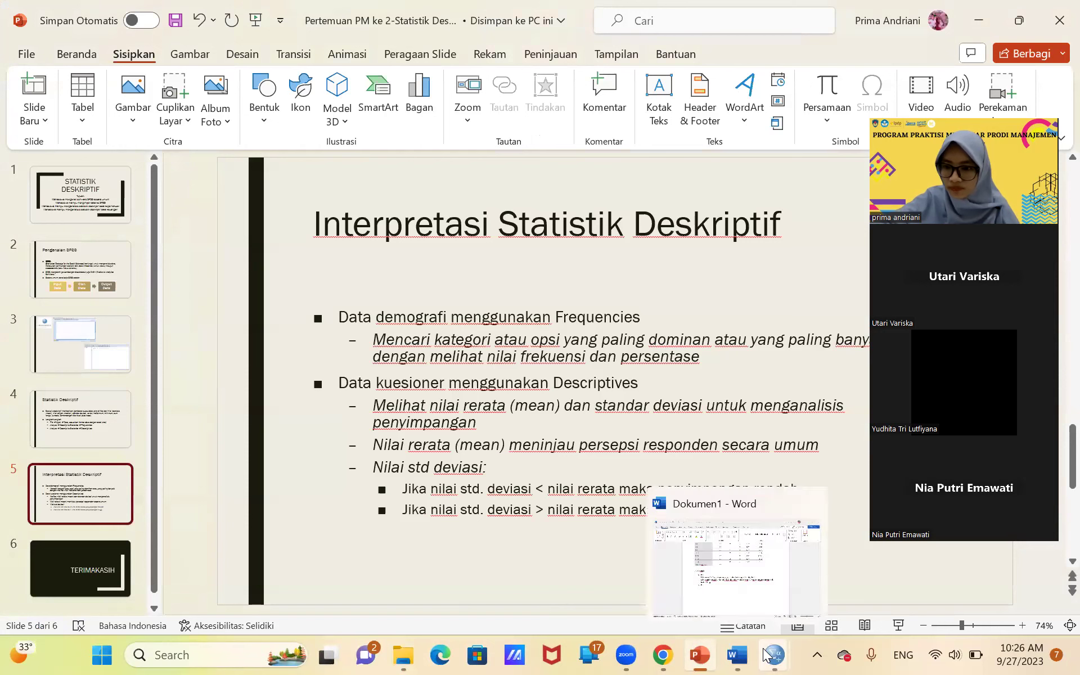
{"action": "mouse_move", "coordinate": [774, 655]}
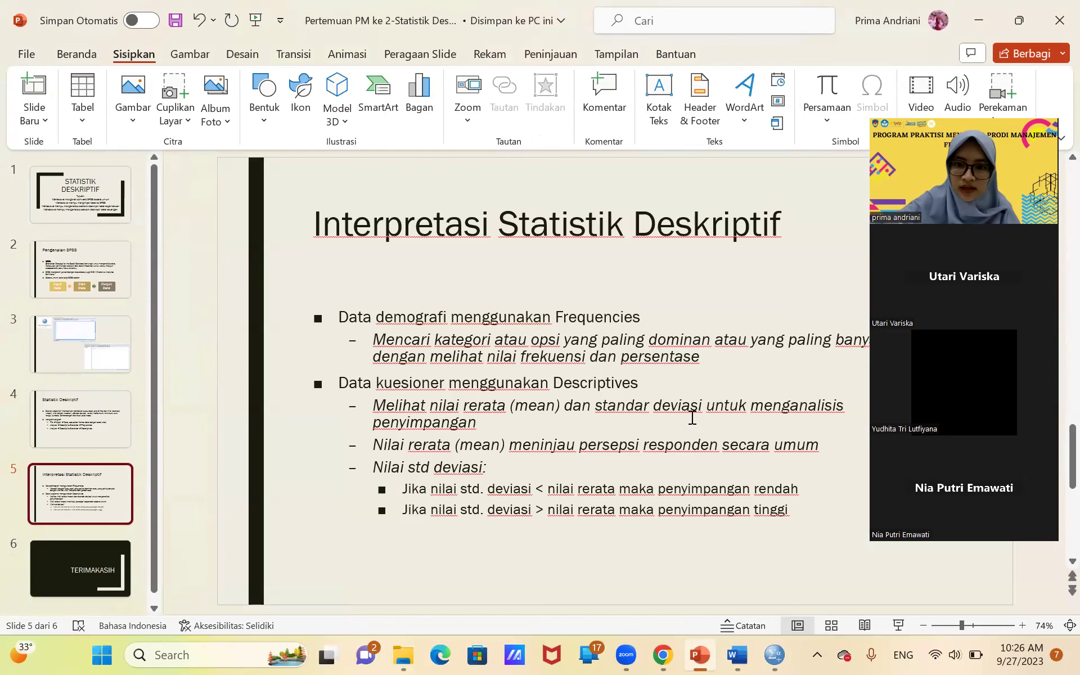
{"action": "left_click", "coordinate": [88, 264]}
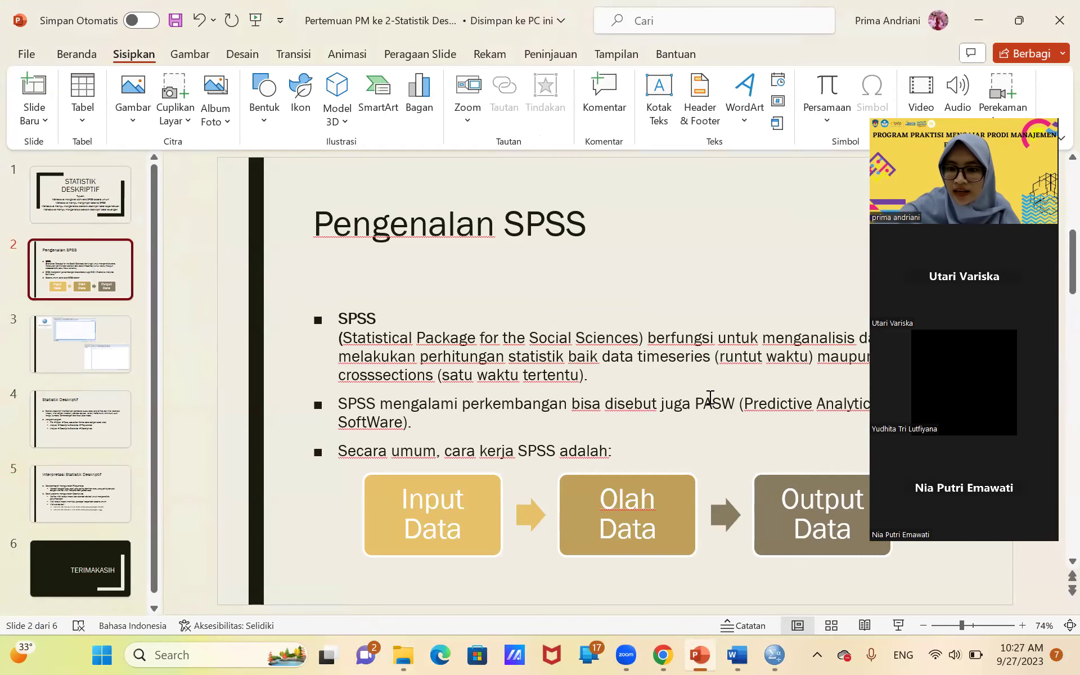
{"action": "left_click", "coordinate": [898, 626]}
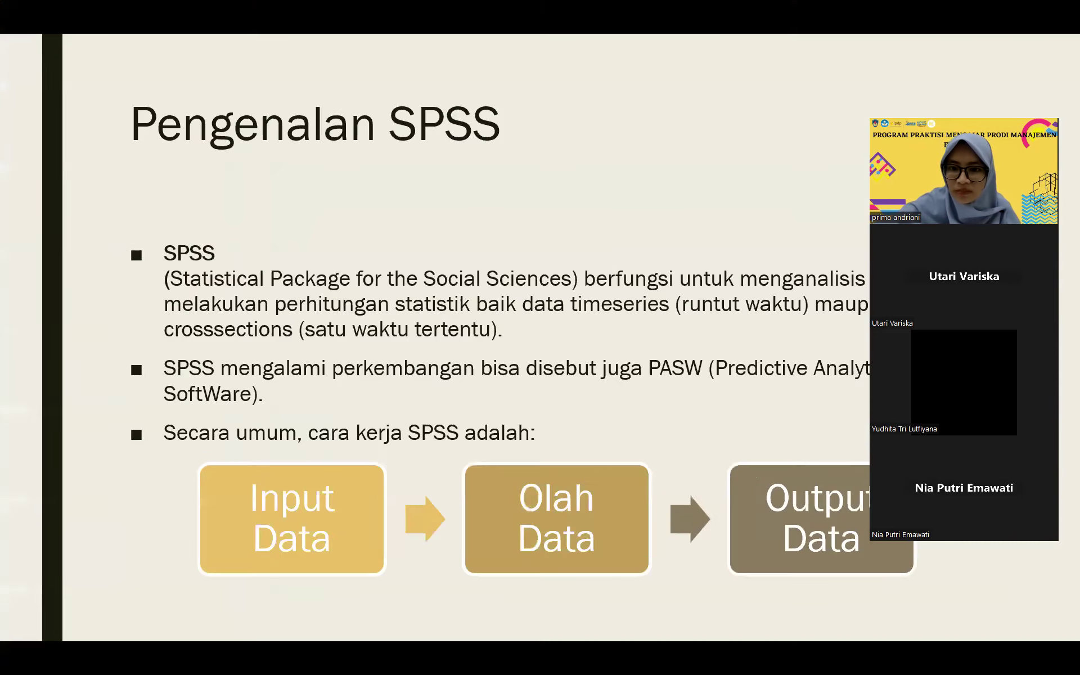
{"action": "left_click", "coordinate": [569, 384]}
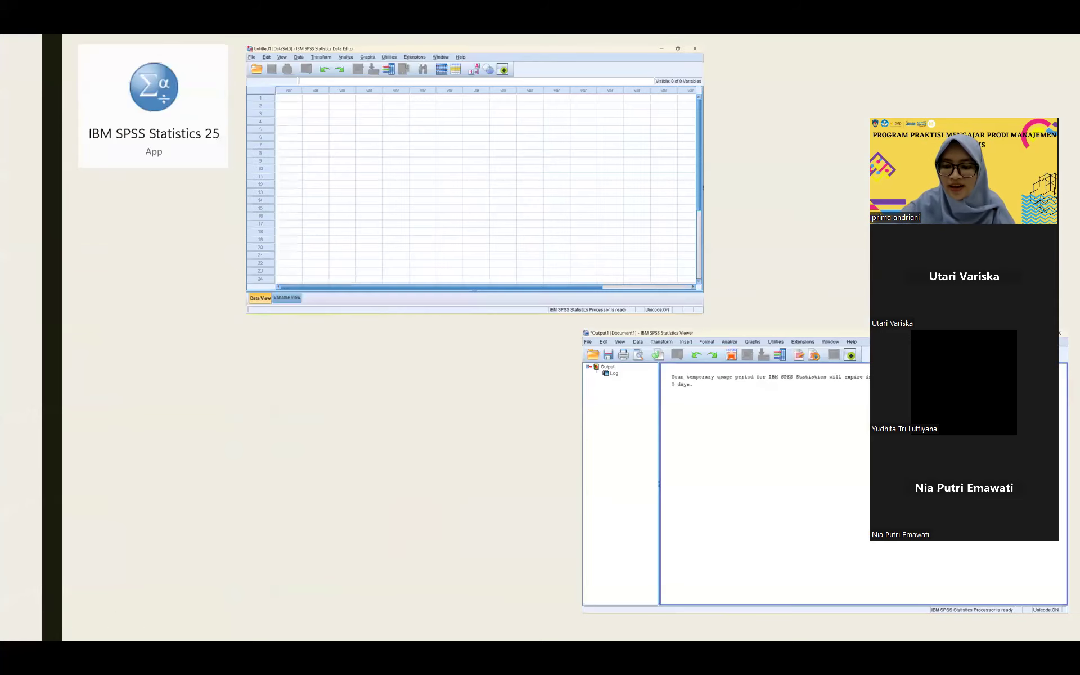